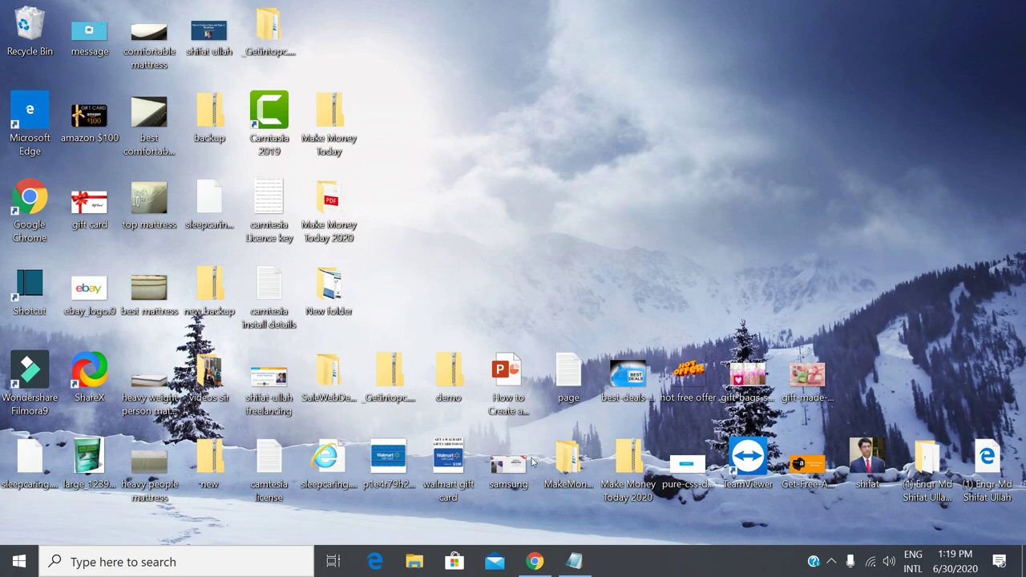
Launch Chrome and load the reviewsons.com homepage.
{"action": "left_click", "coordinate": [535, 562]}
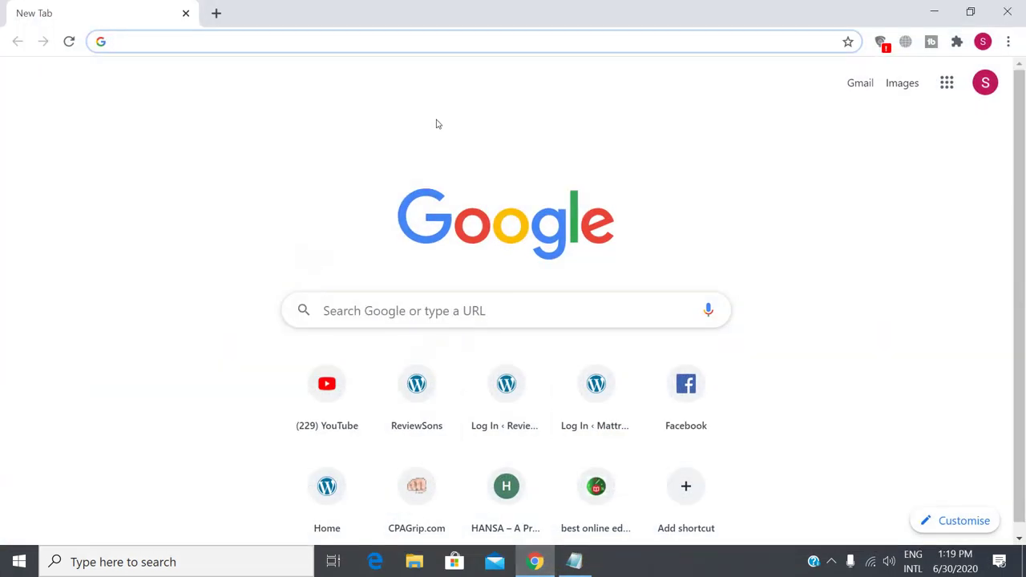
{"action": "type", "text": "re"}
{"action": "key", "text": "Return"}
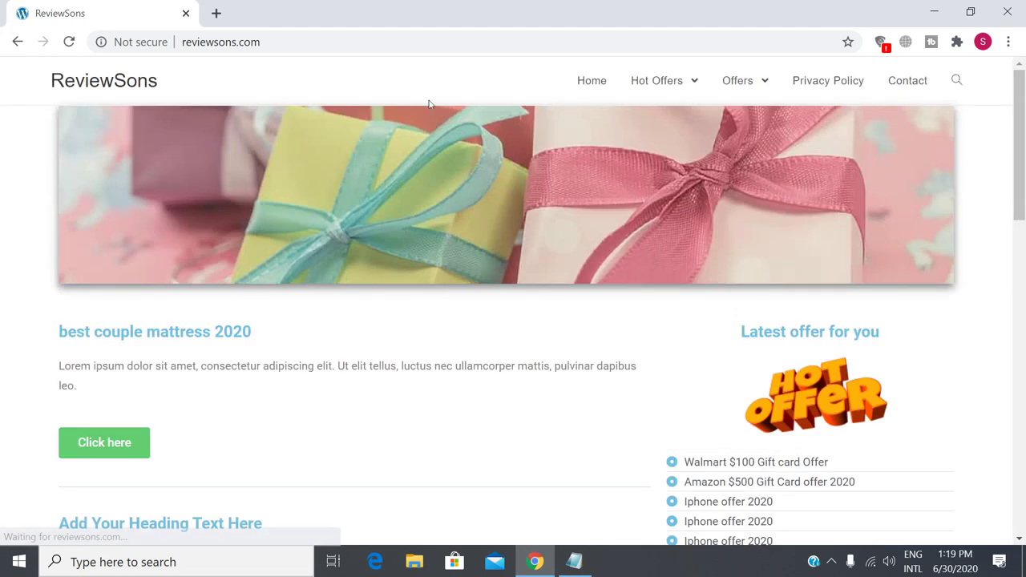
Scroll through the gift banner, best couple mattress 2020 section and offers, then start a new tab.
{"action": "scroll", "coordinate": [564, 445], "scroll_direction": "down", "scroll_amount": 4}
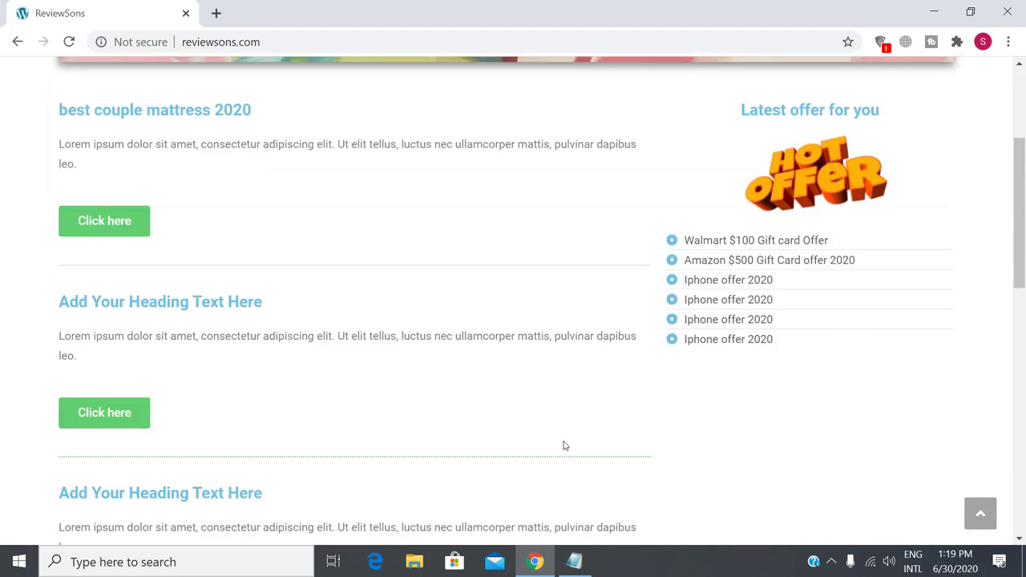
{"action": "scroll", "coordinate": [564, 441], "scroll_direction": "down", "scroll_amount": 4}
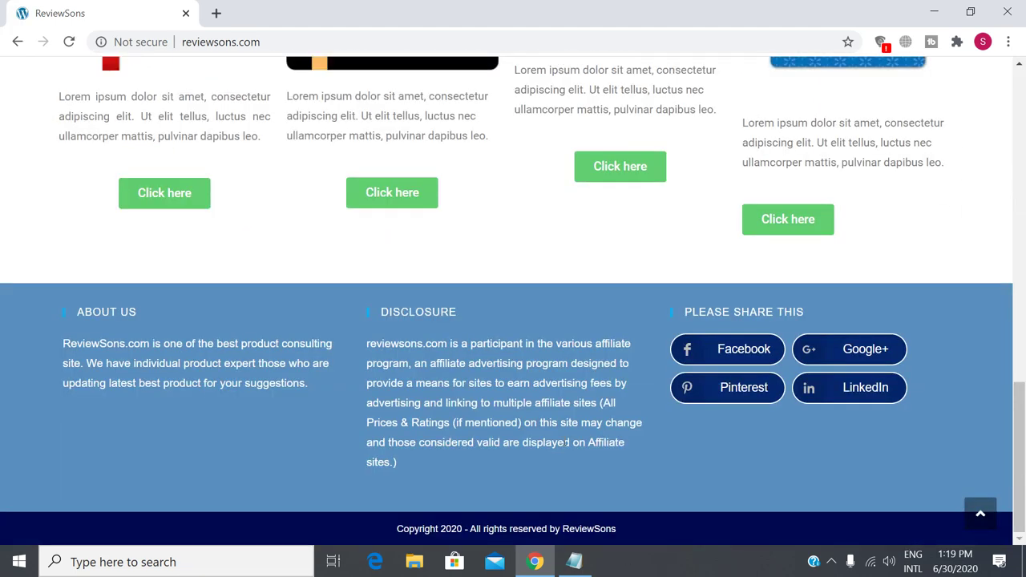
{"action": "scroll", "coordinate": [567, 442], "scroll_direction": "up", "scroll_amount": 7}
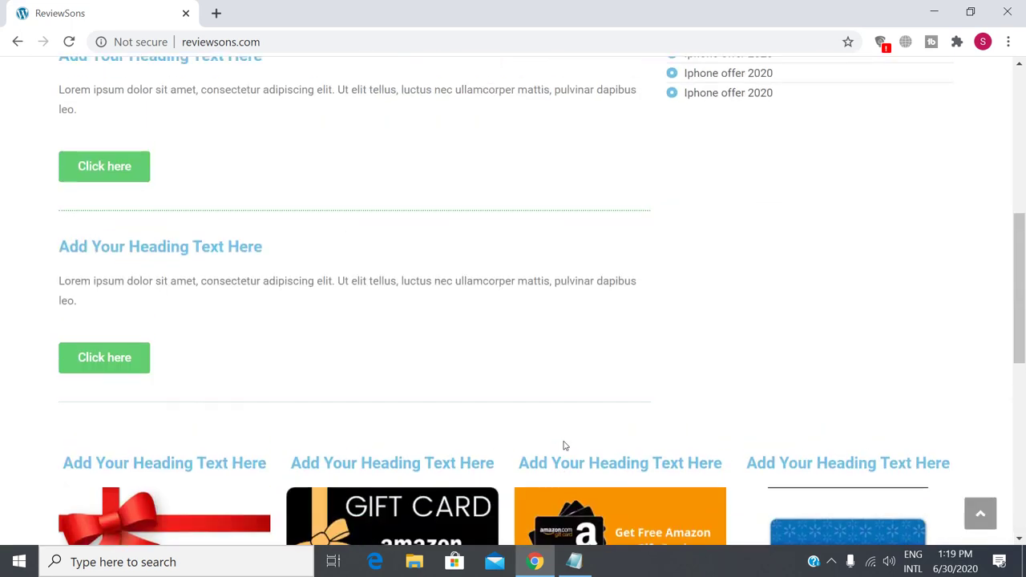
{"action": "scroll", "coordinate": [564, 446], "scroll_direction": "up", "scroll_amount": 7}
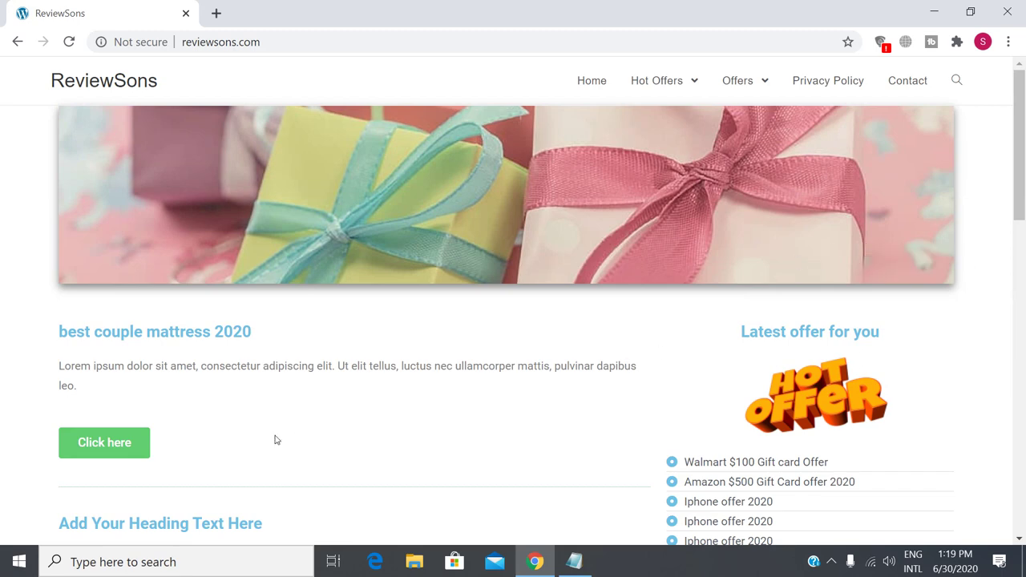
{"action": "scroll", "coordinate": [275, 440], "scroll_direction": "down", "scroll_amount": 10}
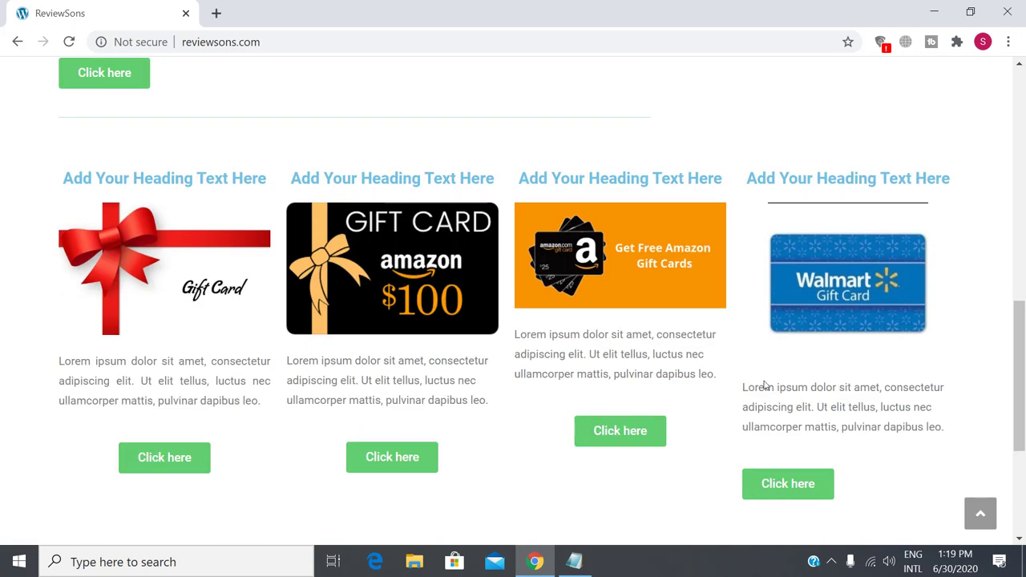
{"action": "scroll", "coordinate": [736, 438], "scroll_direction": "down", "scroll_amount": 3}
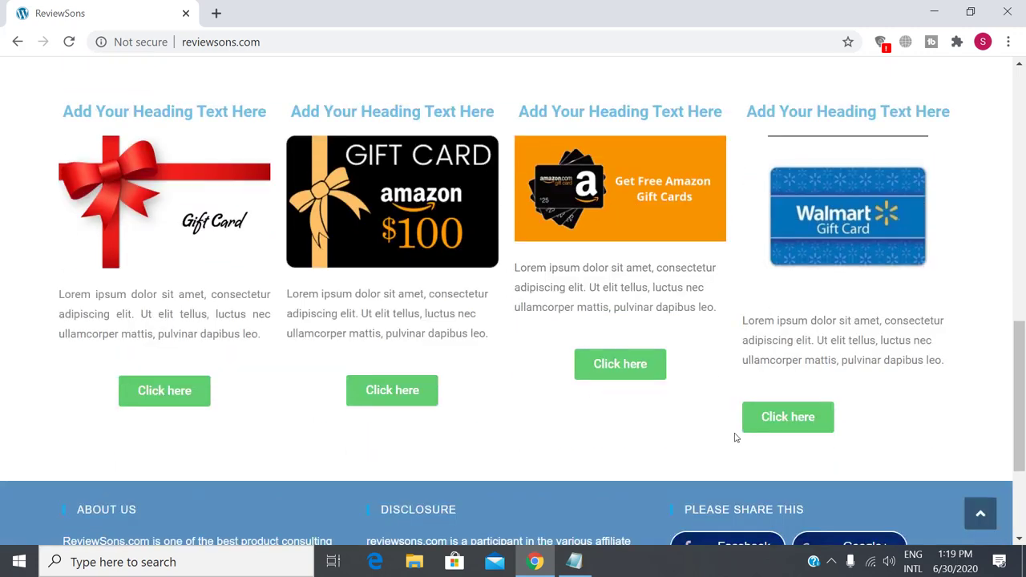
{"action": "scroll", "coordinate": [523, 411], "scroll_direction": "up", "scroll_amount": 3}
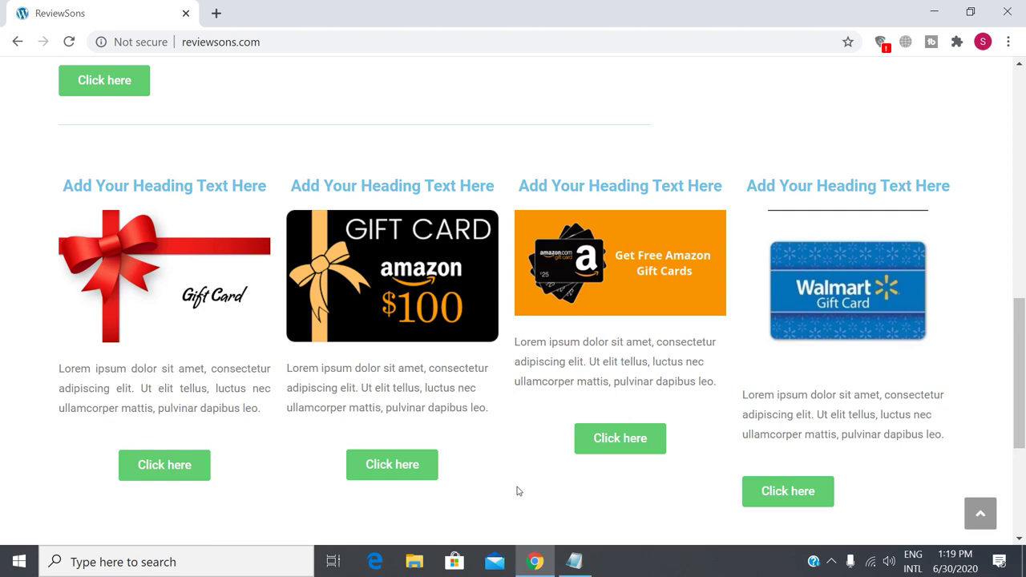
{"action": "scroll", "coordinate": [517, 489], "scroll_direction": "up", "scroll_amount": 15}
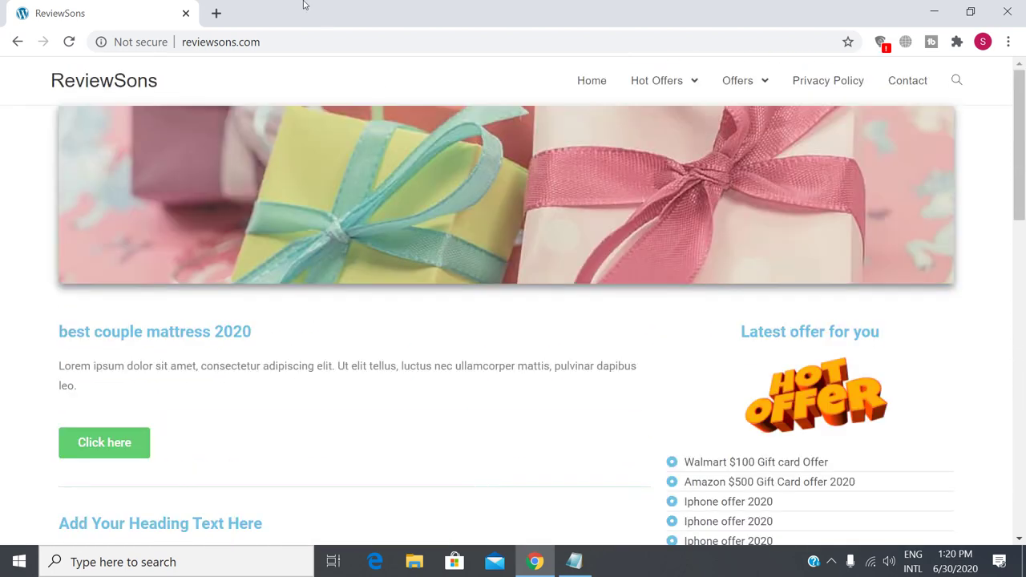
{"action": "left_click", "coordinate": [216, 13]}
Go to reviewsons.com/wp-admin in the new tab.
{"action": "type", "text": "re"}
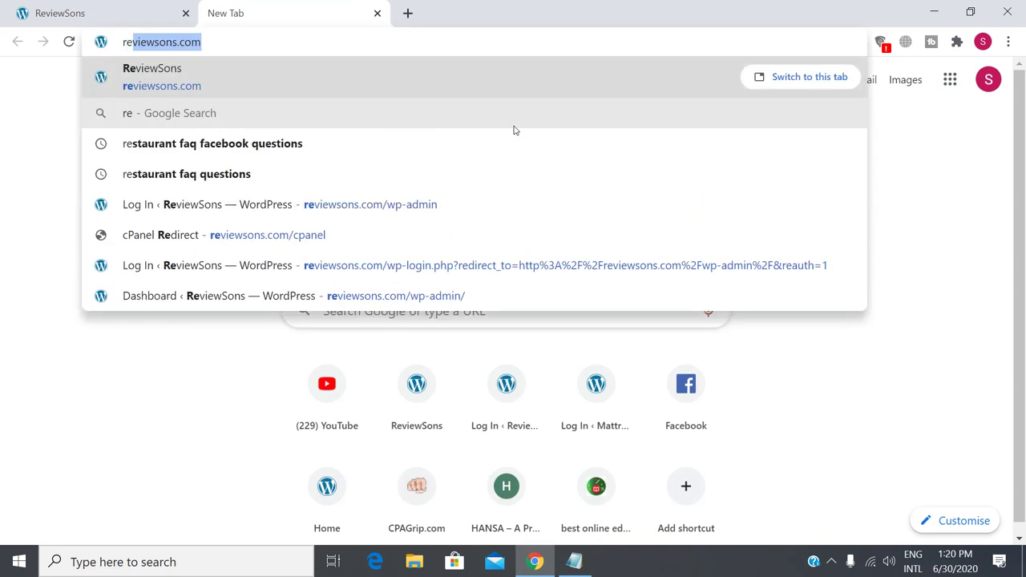
{"action": "key", "text": "Right"}
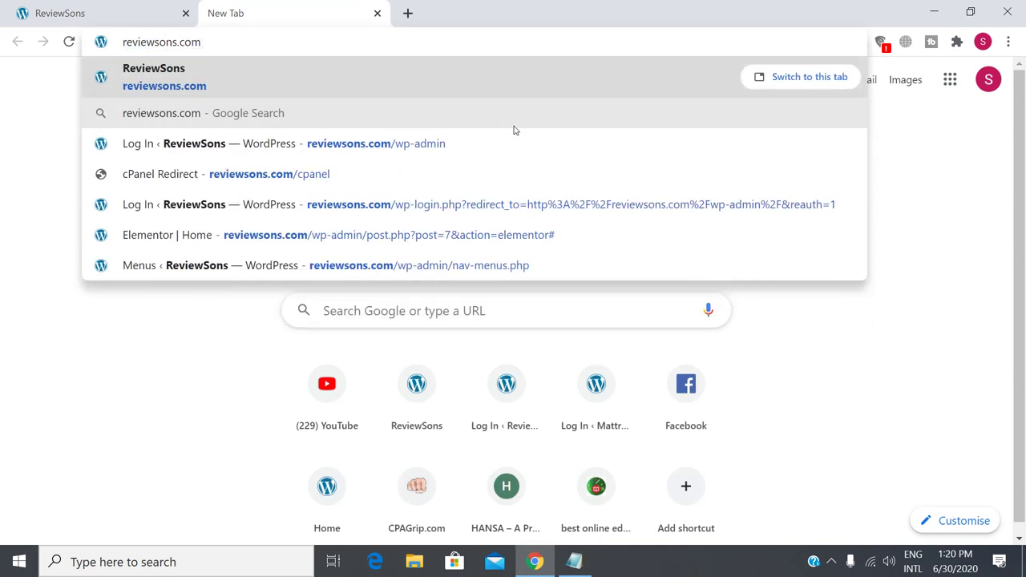
{"action": "key", "text": "Down"}
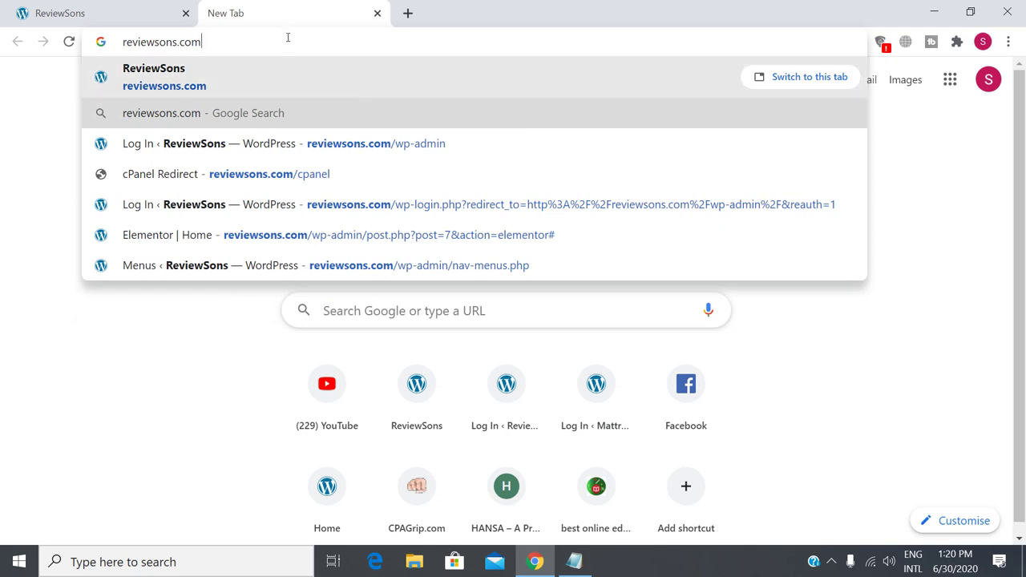
{"action": "type", "text": "/"}
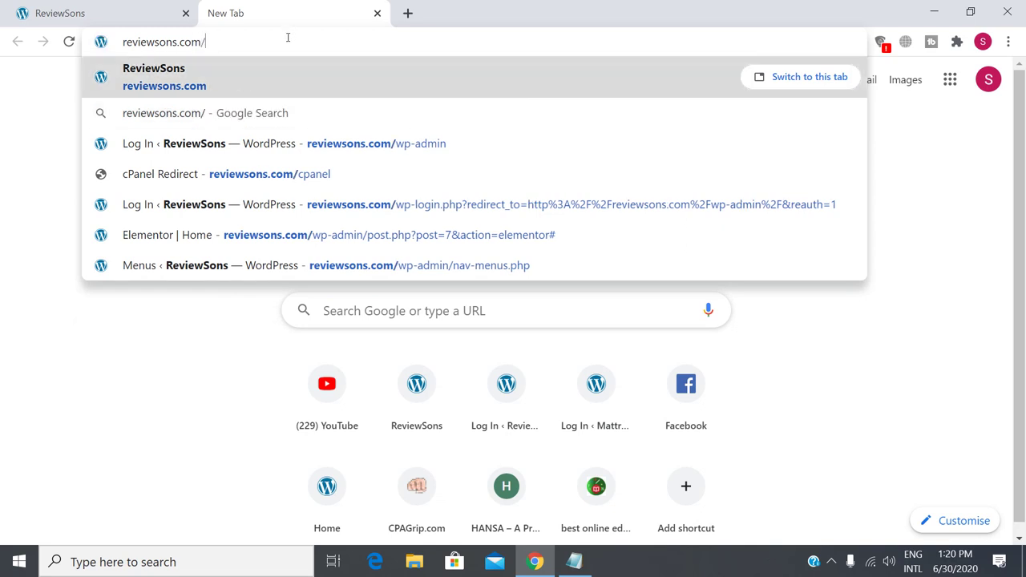
{"action": "type", "text": "wp-admin"}
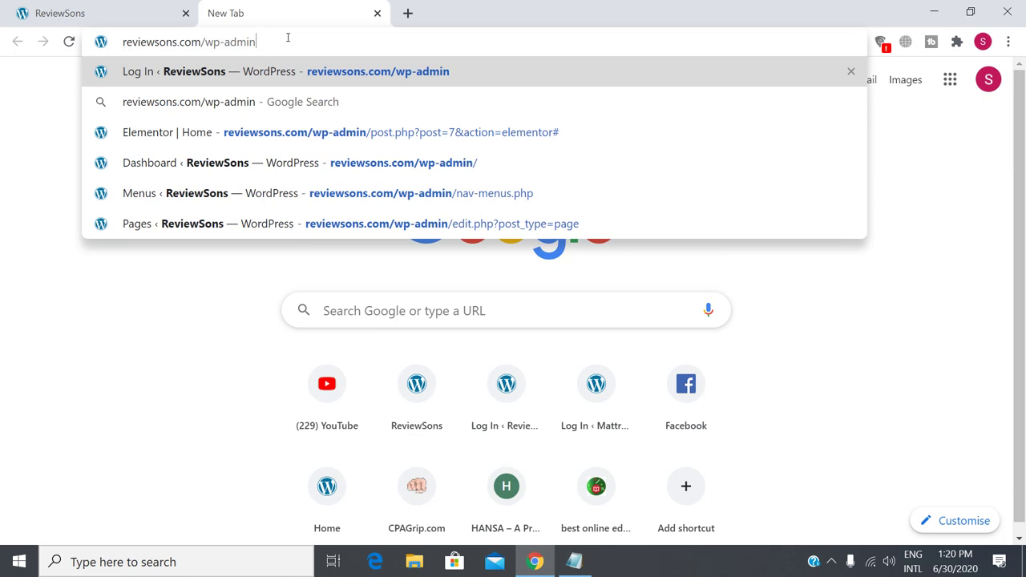
{"action": "key", "text": "Return"}
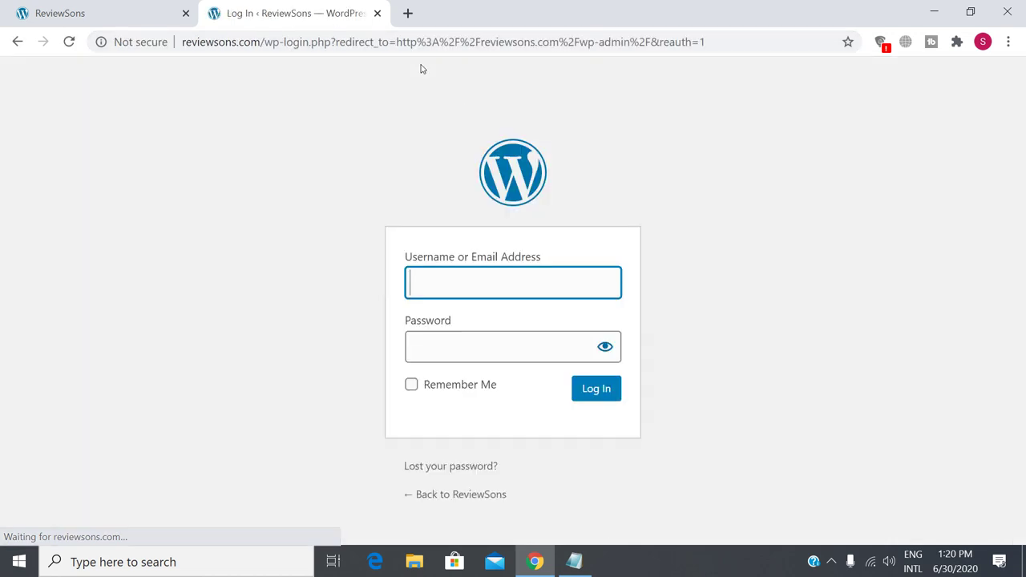
Log in to WordPress with the admin username and account password.
{"action": "type", "text": "admin"}
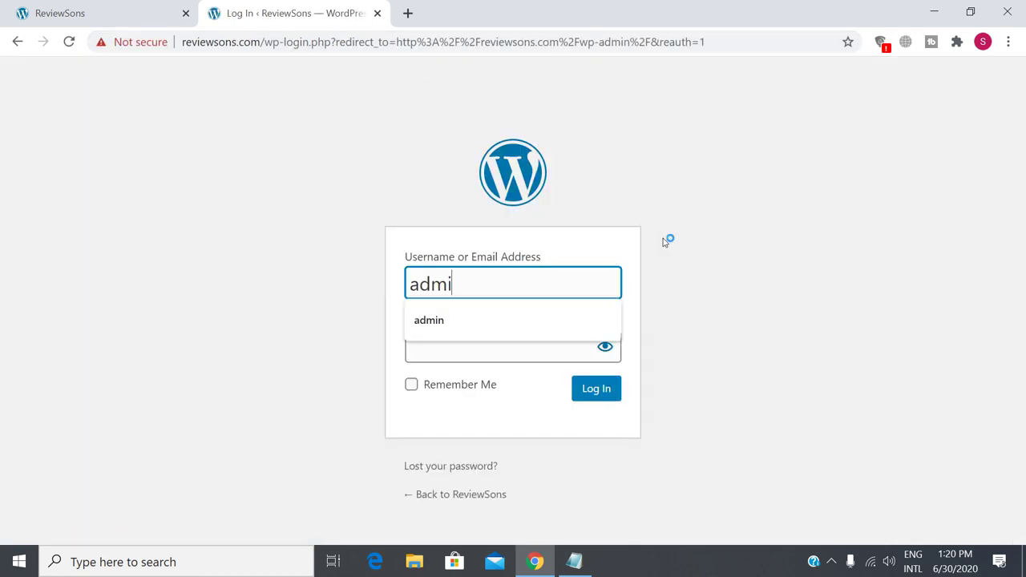
{"action": "key", "text": "Tab"}
{"action": "type", "text": "••••"}
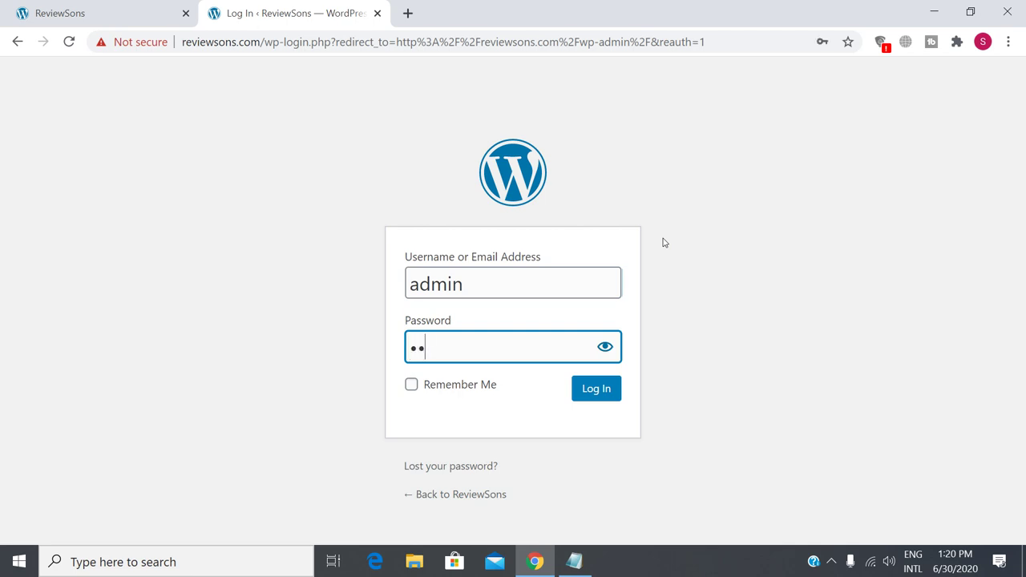
{"action": "type", "text": "•••••"}
{"action": "key", "text": "Return"}
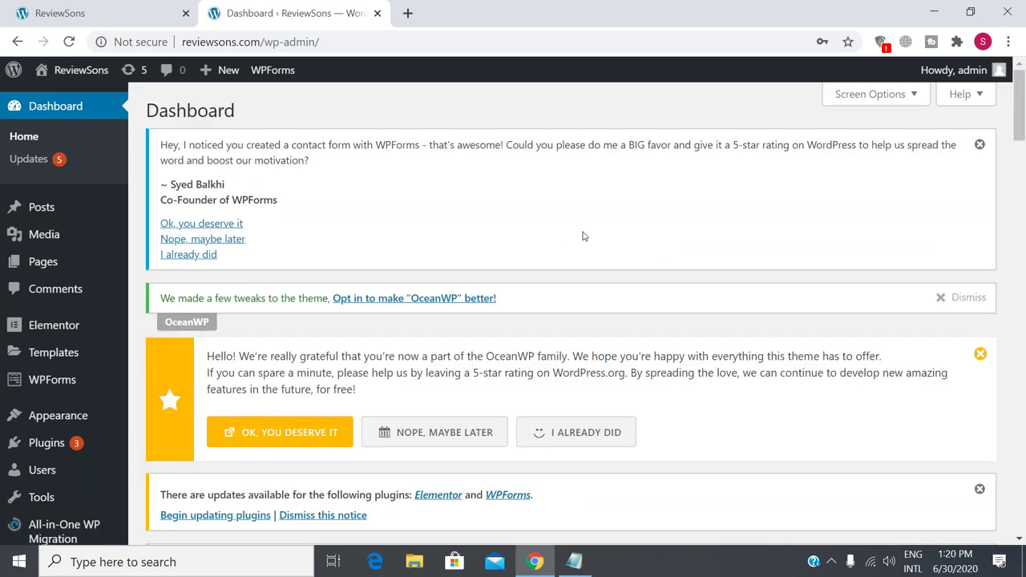
{"action": "left_click", "coordinate": [34, 8]}
{"action": "scroll", "coordinate": [552, 418], "scroll_direction": "down", "scroll_amount": 15}
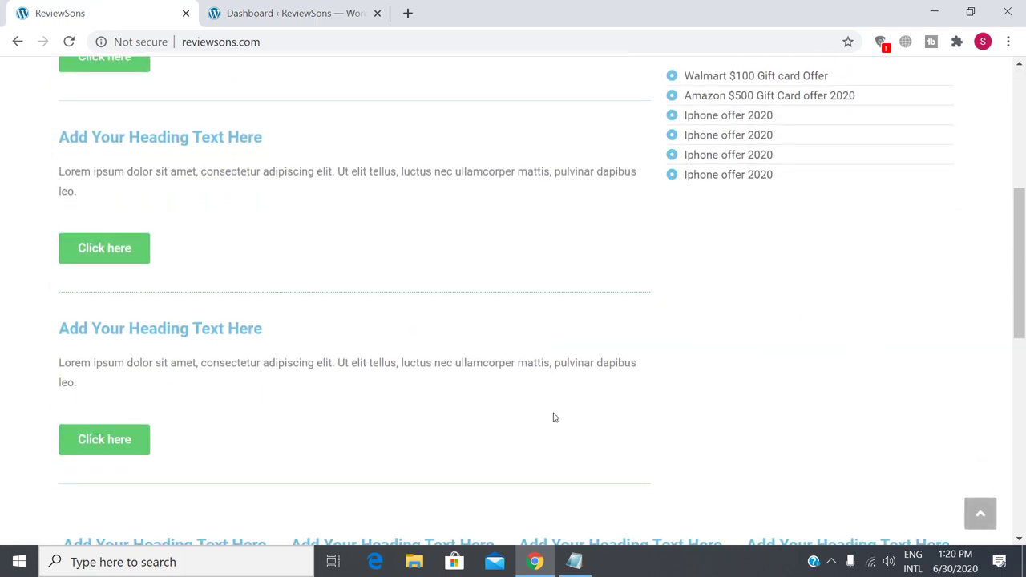
{"action": "scroll", "coordinate": [533, 410], "scroll_direction": "up", "scroll_amount": 15}
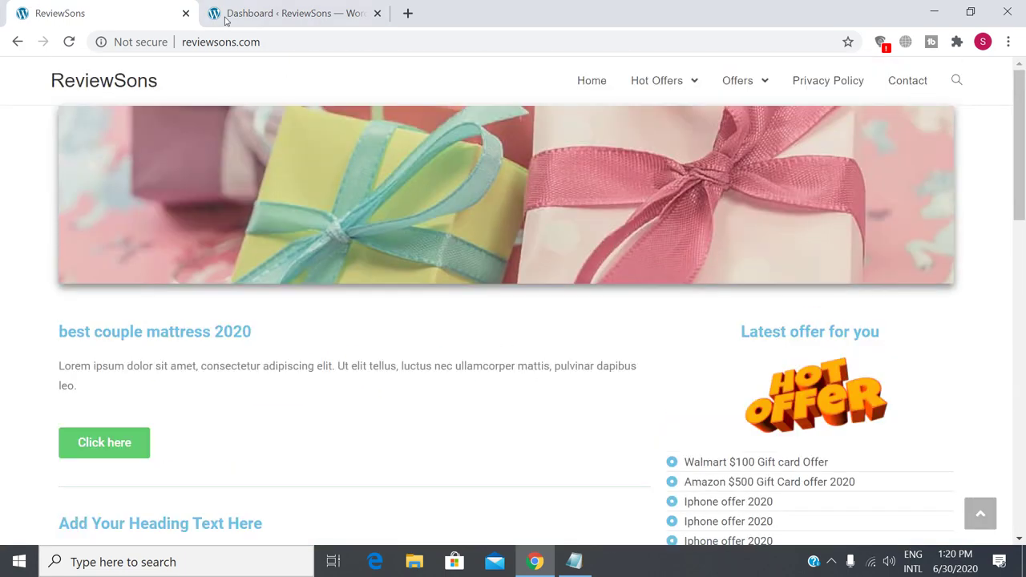
{"action": "left_click", "coordinate": [268, 15]}
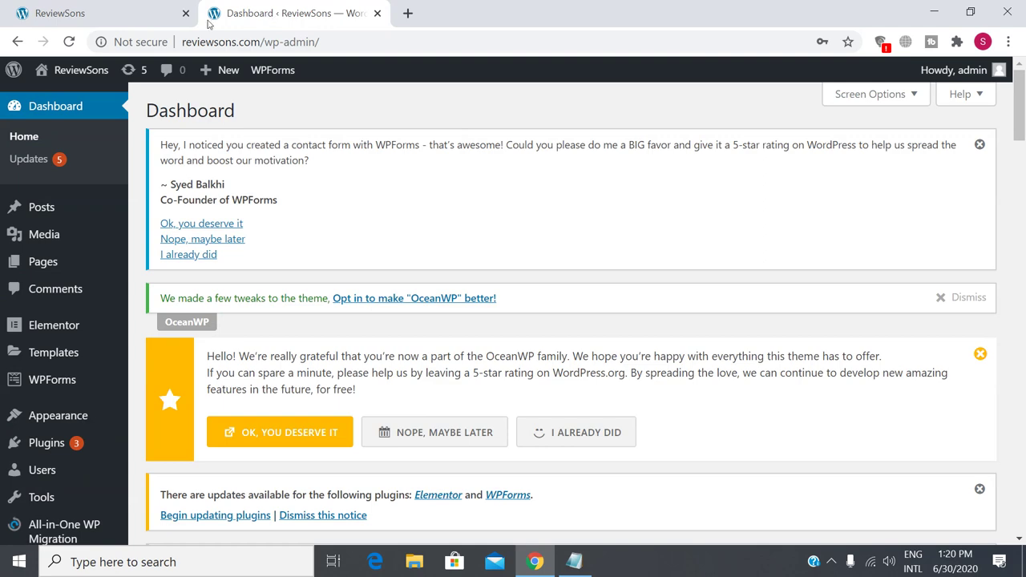
{"action": "left_click", "coordinate": [115, 20]}
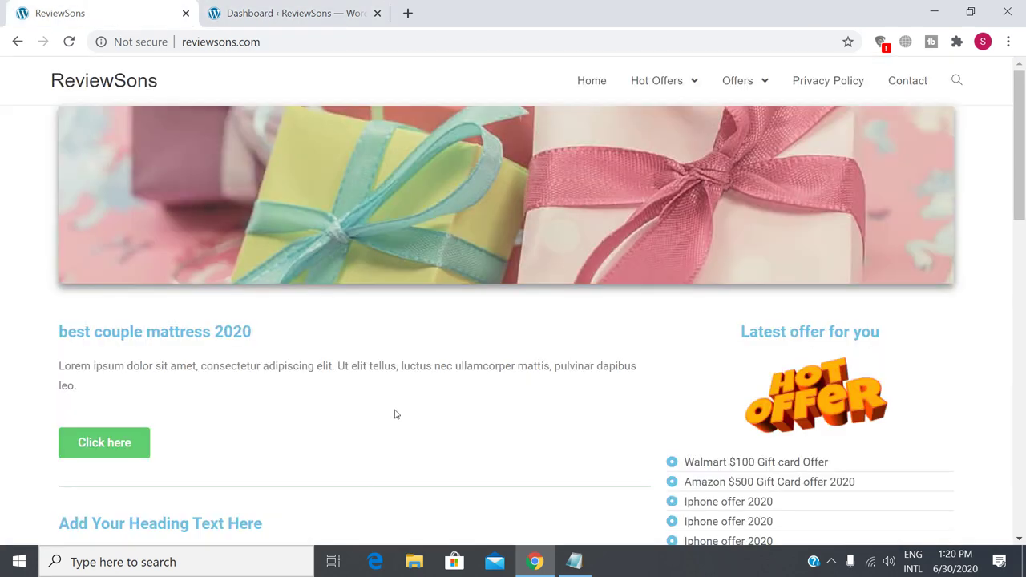
{"action": "scroll", "coordinate": [394, 414], "scroll_direction": "down", "scroll_amount": 4}
{"action": "scroll", "coordinate": [395, 413], "scroll_direction": "up", "scroll_amount": 4}
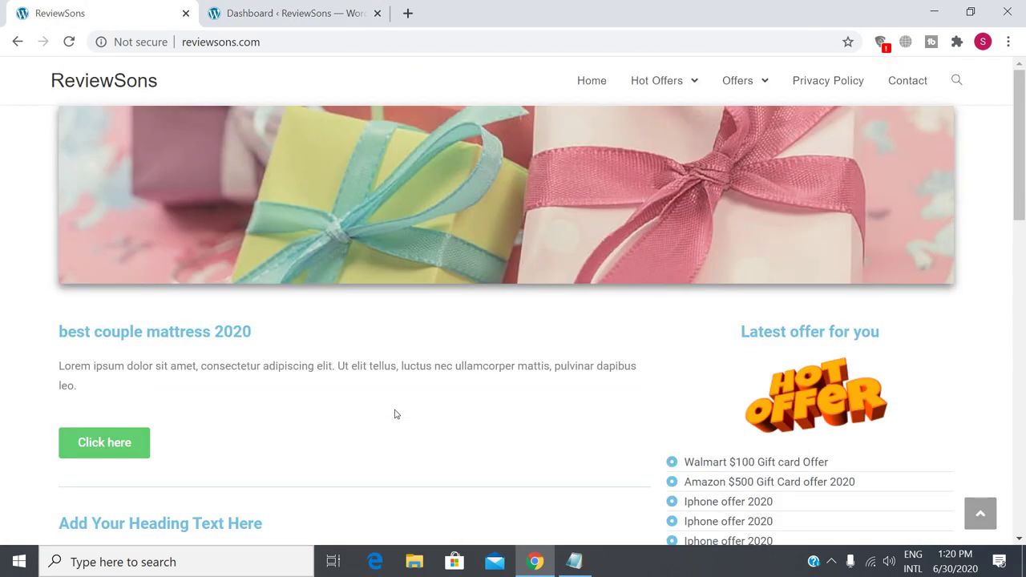
{"action": "scroll", "coordinate": [471, 477], "scroll_direction": "down", "scroll_amount": 10}
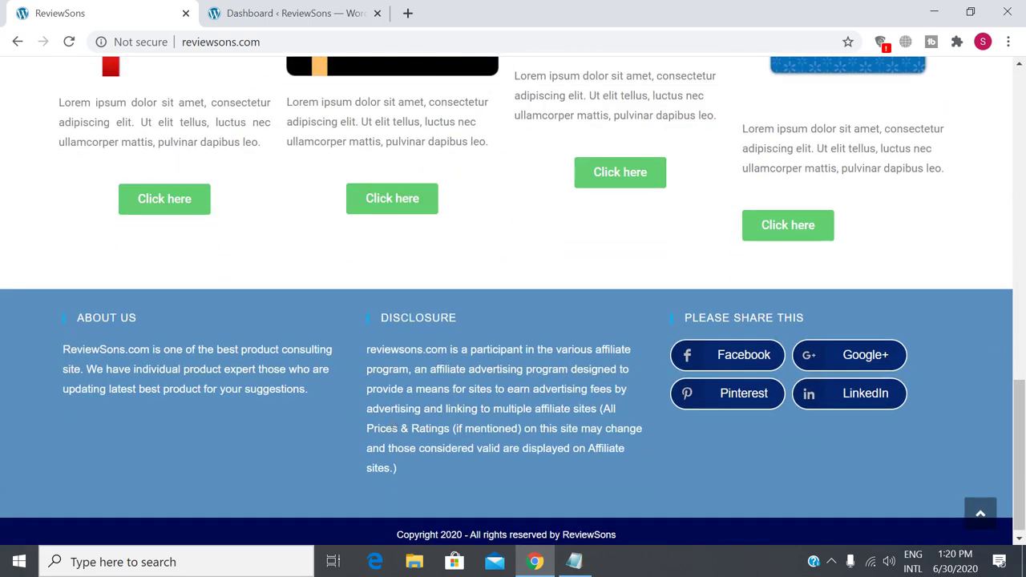
{"action": "scroll", "coordinate": [649, 277], "scroll_direction": "up", "scroll_amount": 8}
{"action": "scroll", "coordinate": [373, 422], "scroll_direction": "up", "scroll_amount": 5}
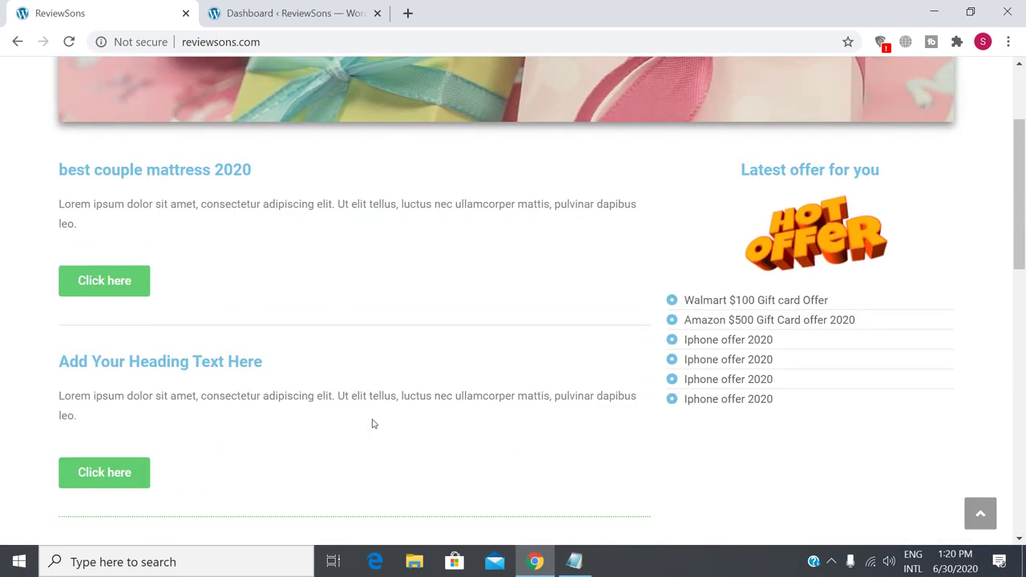
{"action": "scroll", "coordinate": [372, 424], "scroll_direction": "up", "scroll_amount": 2}
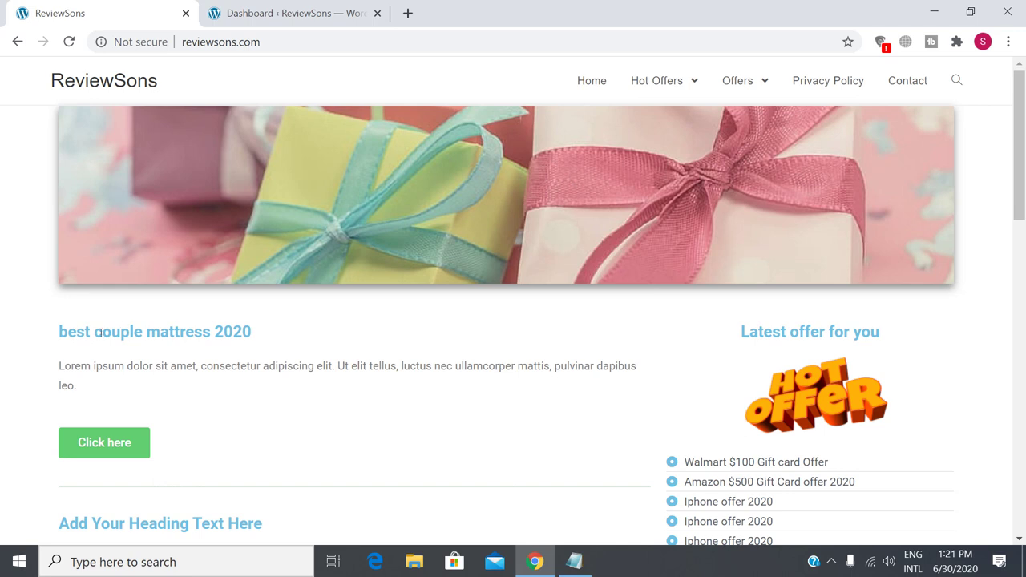
{"action": "left_click_drag", "start_coordinate": [100, 331], "coordinate": [277, 339]}
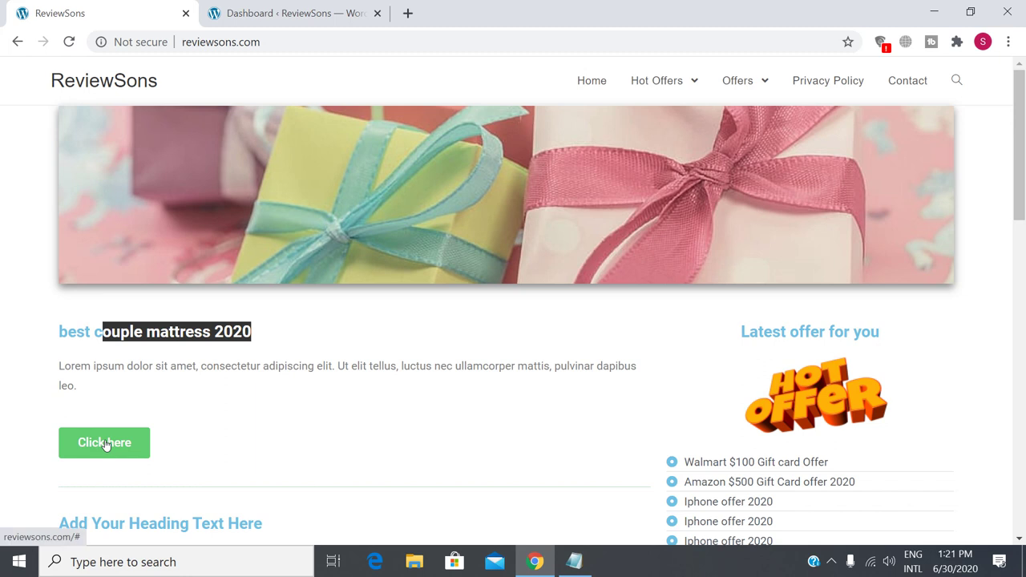
{"action": "left_click", "coordinate": [293, 428]}
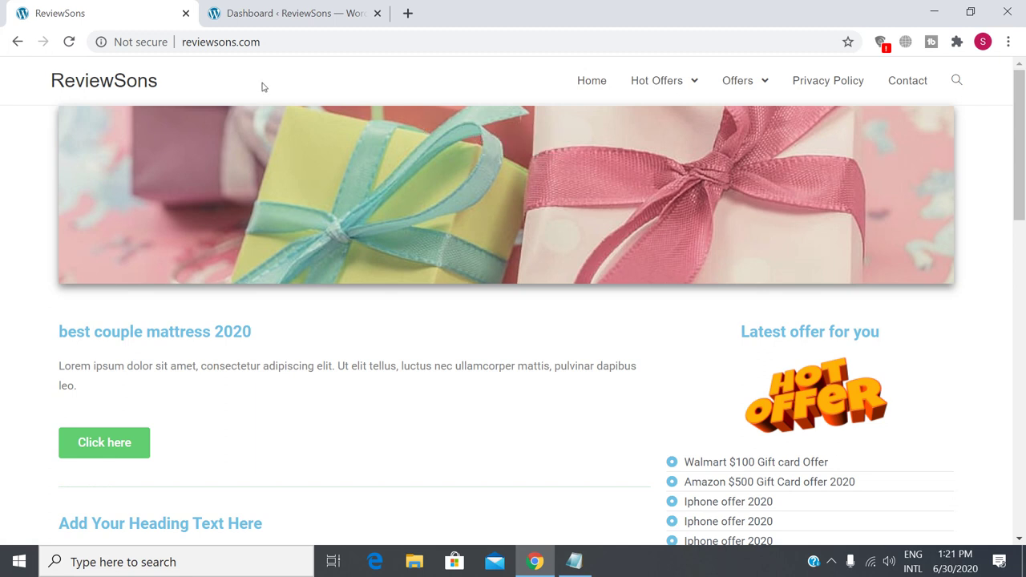
{"action": "left_click", "coordinate": [316, 16]}
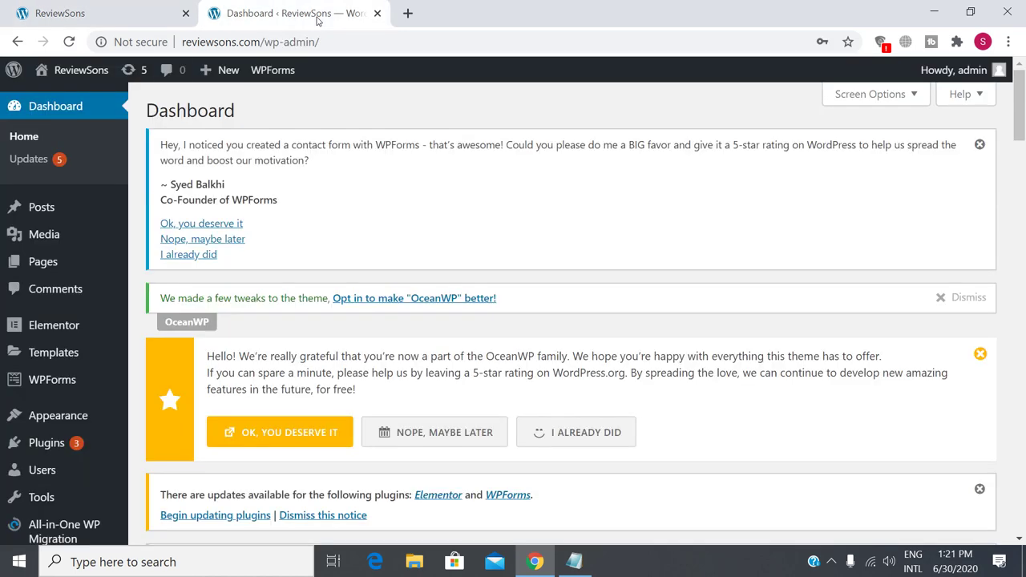
Open Visit Site from the ReviewSons admin-bar menu in a new tab and switch to it.
{"action": "mouse_move", "coordinate": [80, 72]}
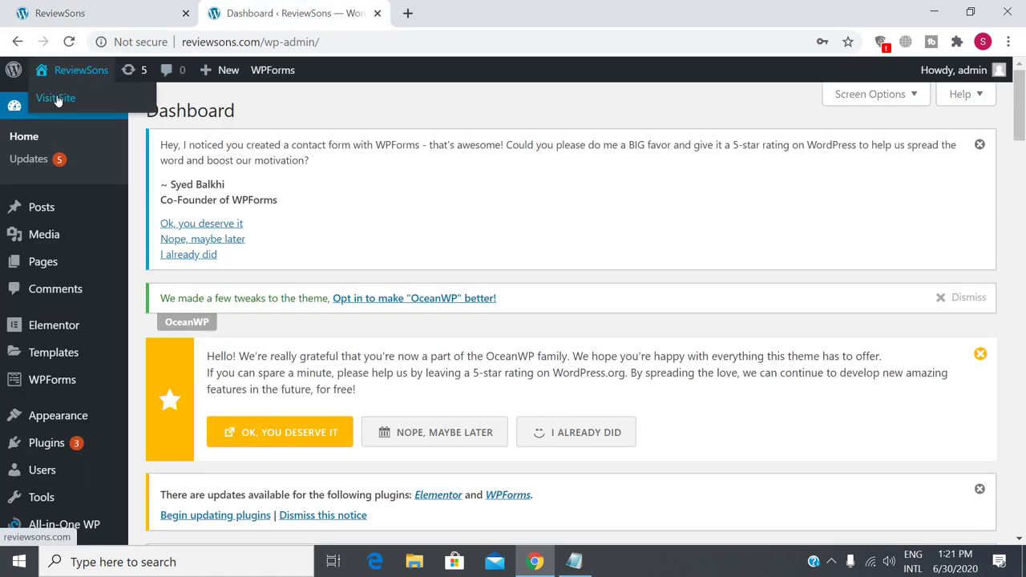
{"action": "right_click", "coordinate": [57, 100]}
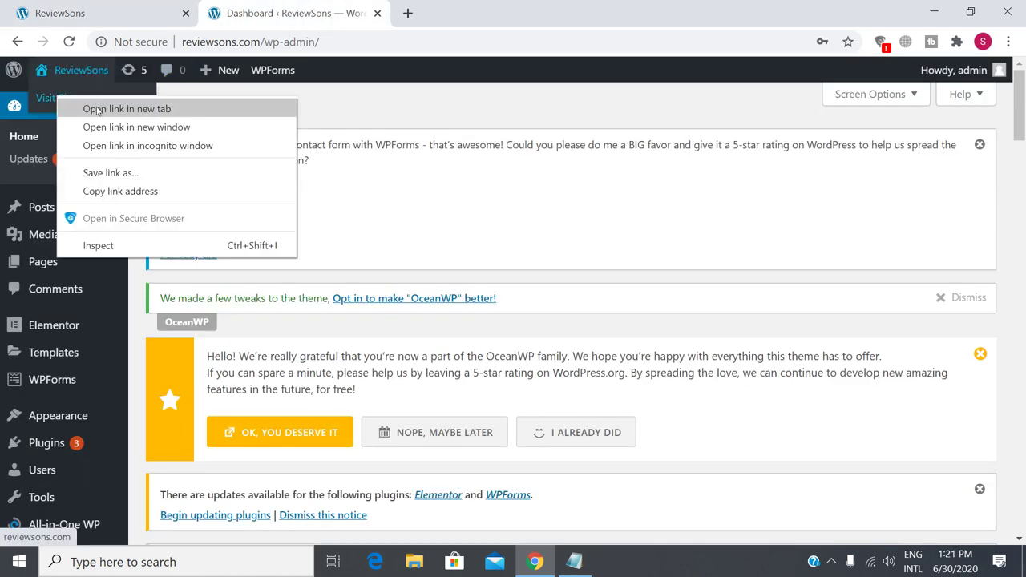
{"action": "left_click", "coordinate": [97, 113]}
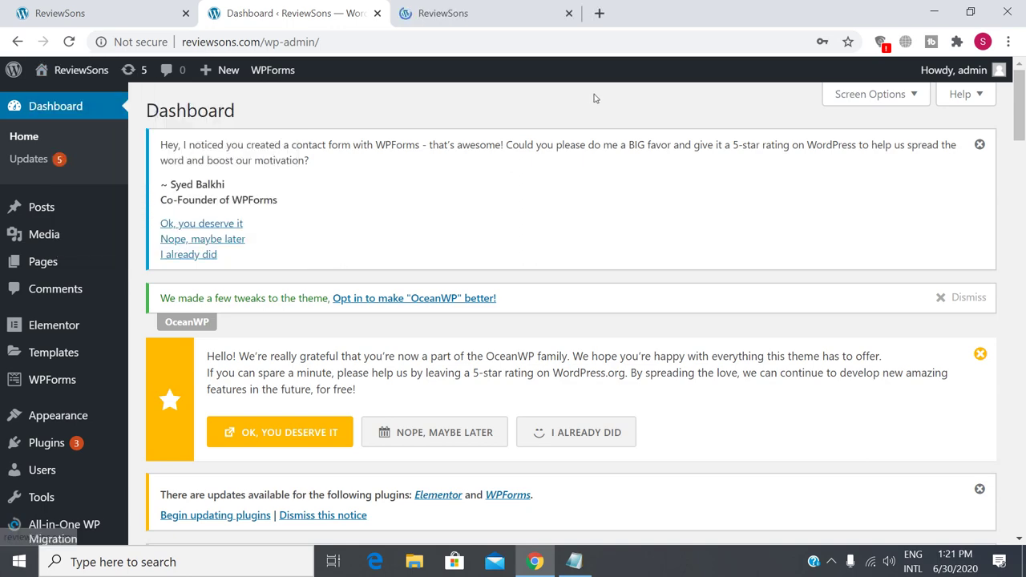
{"action": "left_click", "coordinate": [476, 9]}
Reload the ReviewSons homepage with F5 and scroll through it.
{"action": "scroll", "coordinate": [540, 235], "scroll_direction": "down", "scroll_amount": 3}
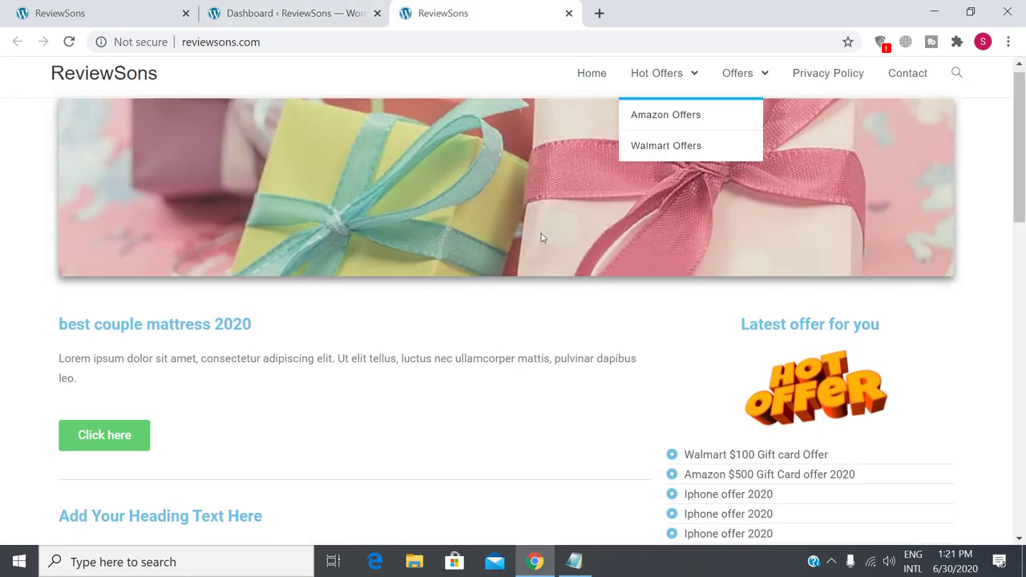
{"action": "scroll", "coordinate": [526, 301], "scroll_direction": "up", "scroll_amount": 3}
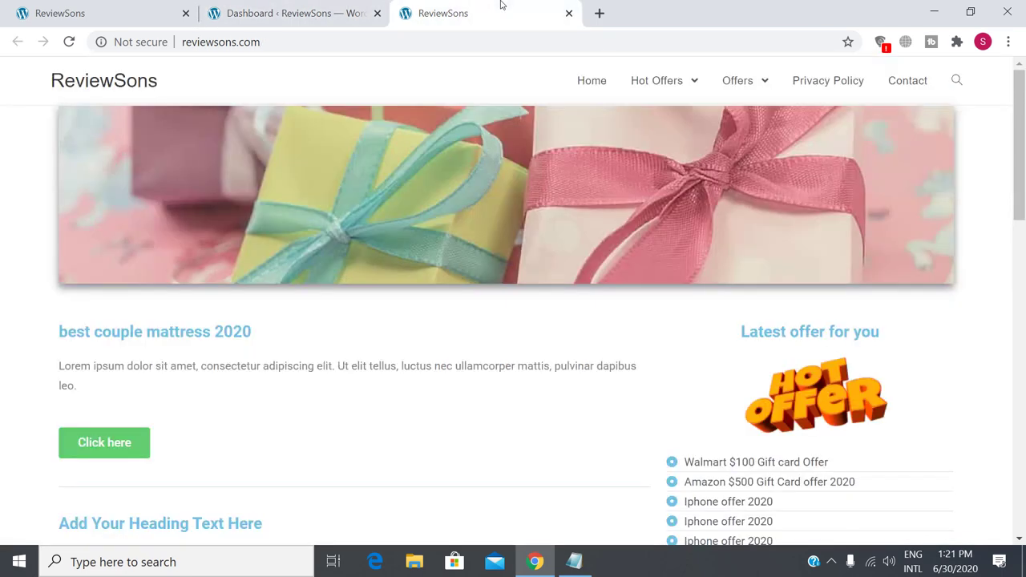
{"action": "scroll", "coordinate": [577, 216], "scroll_direction": "down", "scroll_amount": 2}
{"action": "scroll", "coordinate": [577, 216], "scroll_direction": "up", "scroll_amount": 2}
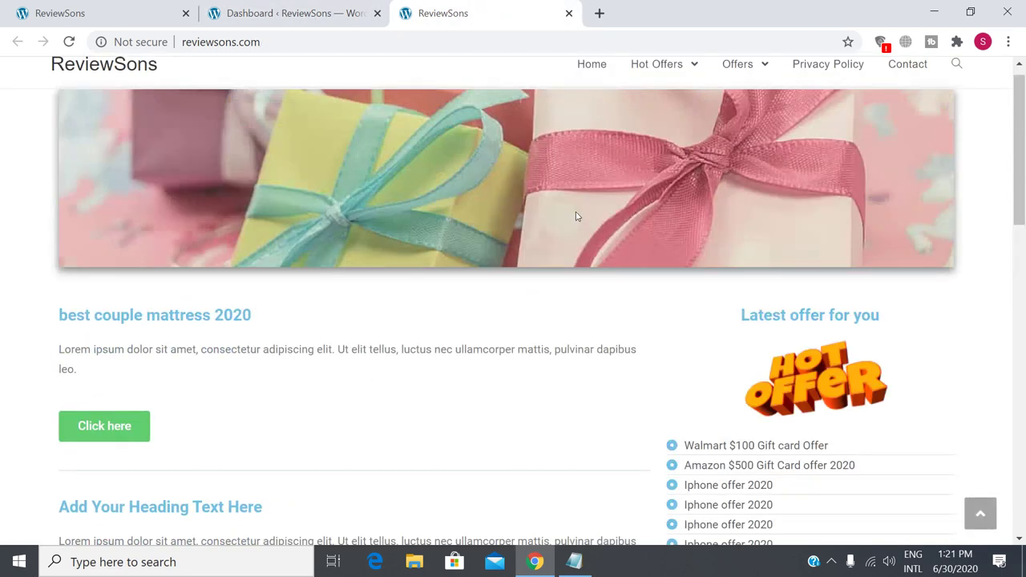
{"action": "key", "text": "F5"}
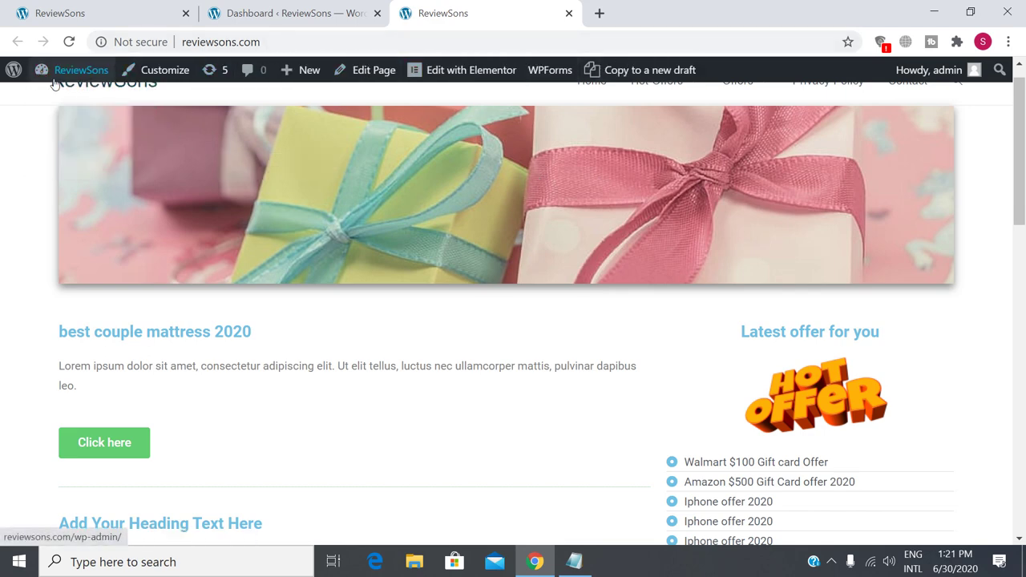
{"action": "scroll", "coordinate": [312, 353], "scroll_direction": "down", "scroll_amount": 12}
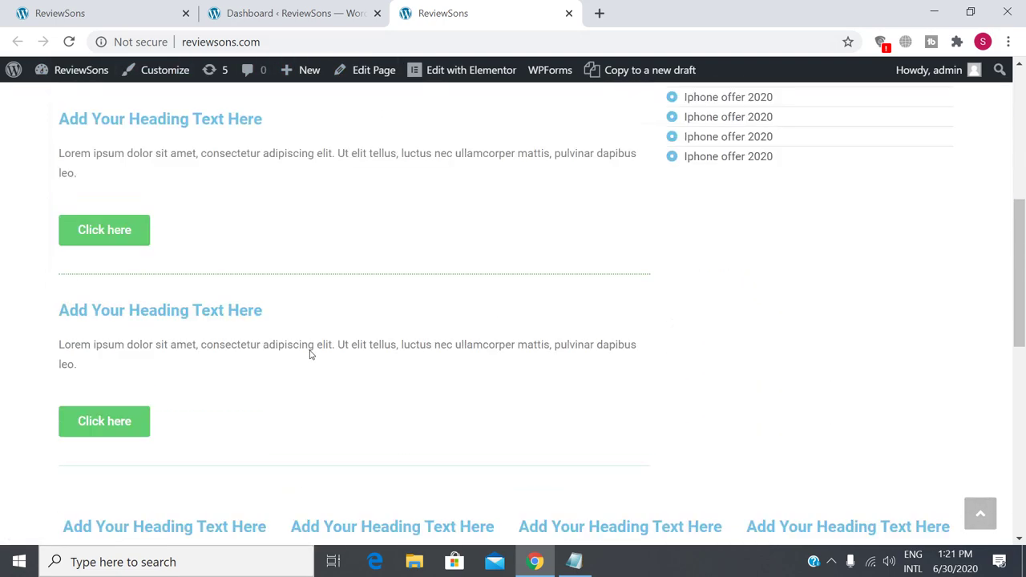
{"action": "scroll", "coordinate": [308, 352], "scroll_direction": "up", "scroll_amount": 8}
{"action": "scroll", "coordinate": [308, 351], "scroll_direction": "up", "scroll_amount": 5}
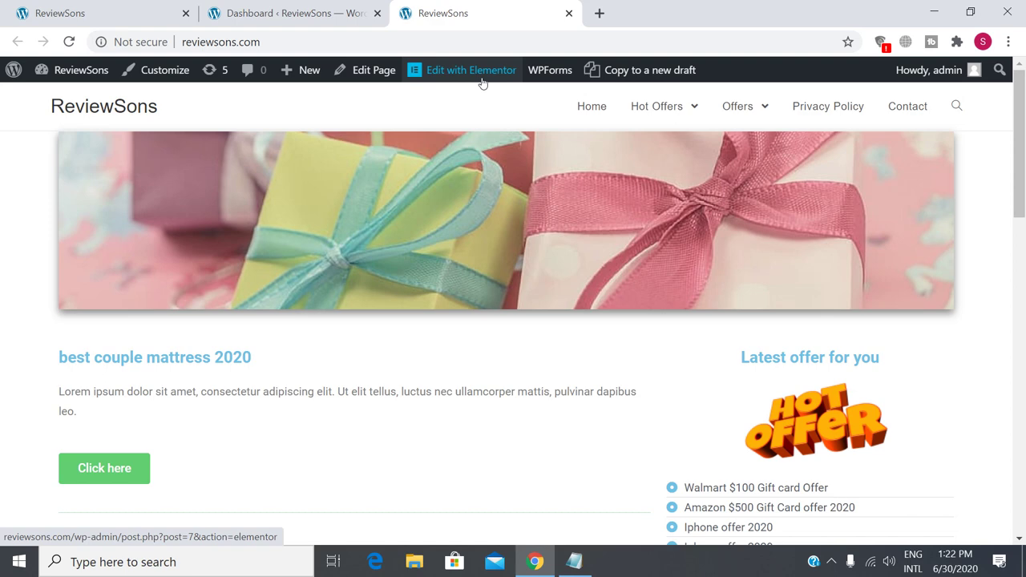
Open the Home page via Edit Page, then Edit with Elementor.
{"action": "left_click", "coordinate": [365, 74]}
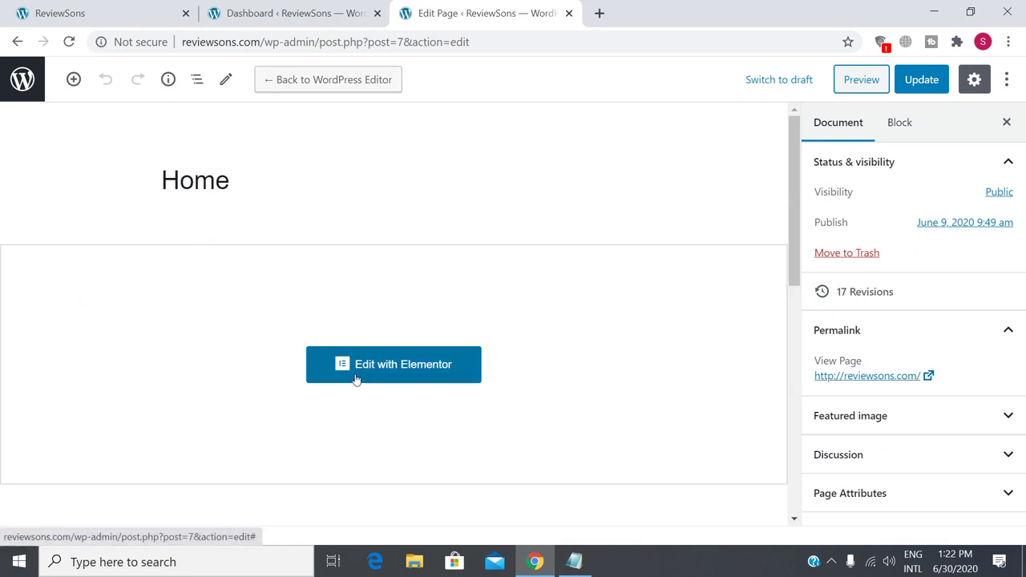
{"action": "left_click", "coordinate": [400, 368]}
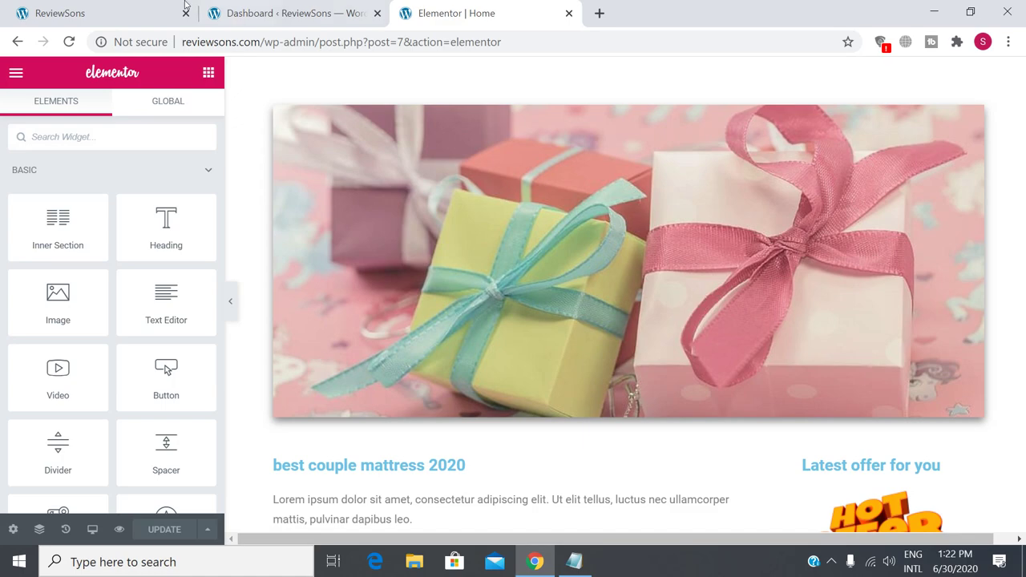
{"action": "left_click", "coordinate": [98, 14]}
{"action": "scroll", "coordinate": [391, 269], "scroll_direction": "down", "scroll_amount": 15}
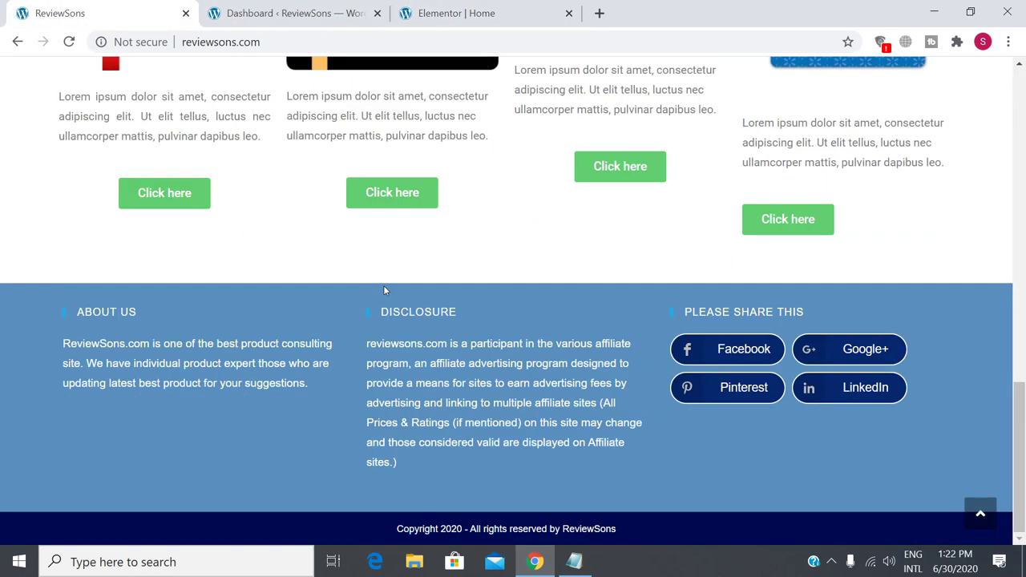
{"action": "scroll", "coordinate": [385, 288], "scroll_direction": "up", "scroll_amount": 15}
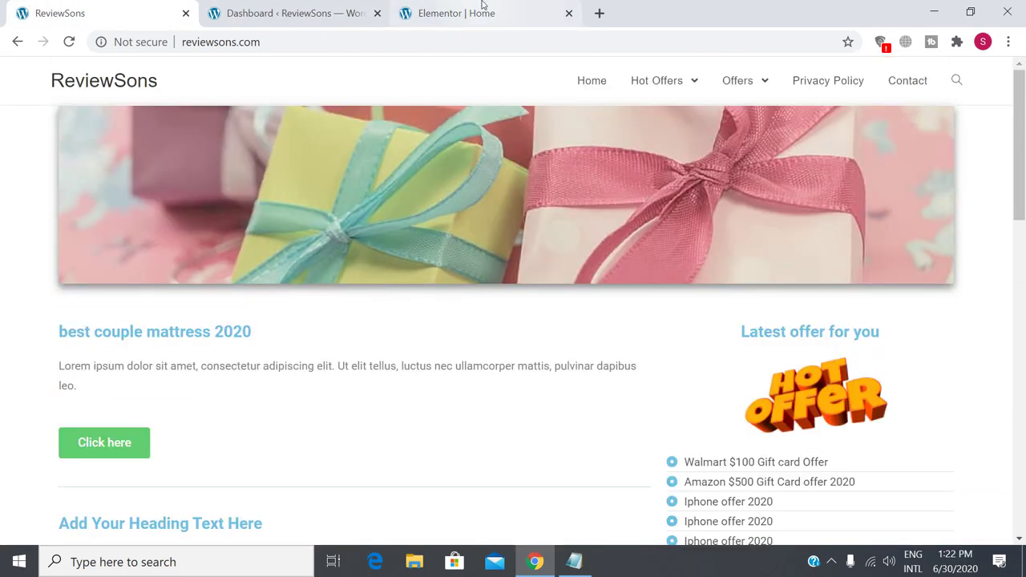
{"action": "left_click", "coordinate": [482, 10]}
{"action": "scroll", "coordinate": [401, 299], "scroll_direction": "down", "scroll_amount": 2}
{"action": "scroll", "coordinate": [429, 298], "scroll_direction": "down", "scroll_amount": 5}
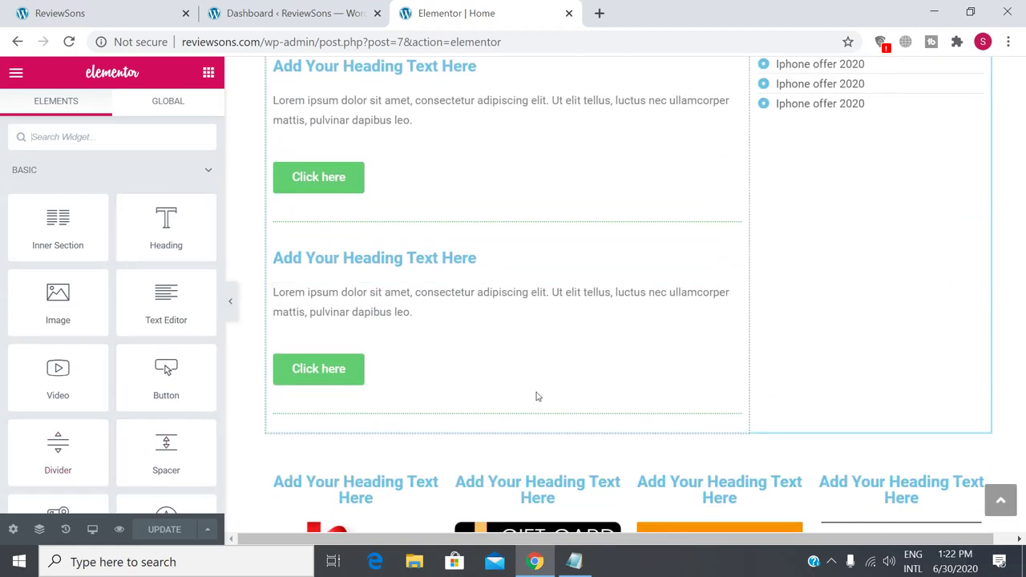
{"action": "scroll", "coordinate": [538, 396], "scroll_direction": "down", "scroll_amount": 9}
{"action": "scroll", "coordinate": [539, 393], "scroll_direction": "up", "scroll_amount": 3}
{"action": "scroll", "coordinate": [540, 393], "scroll_direction": "up", "scroll_amount": 10}
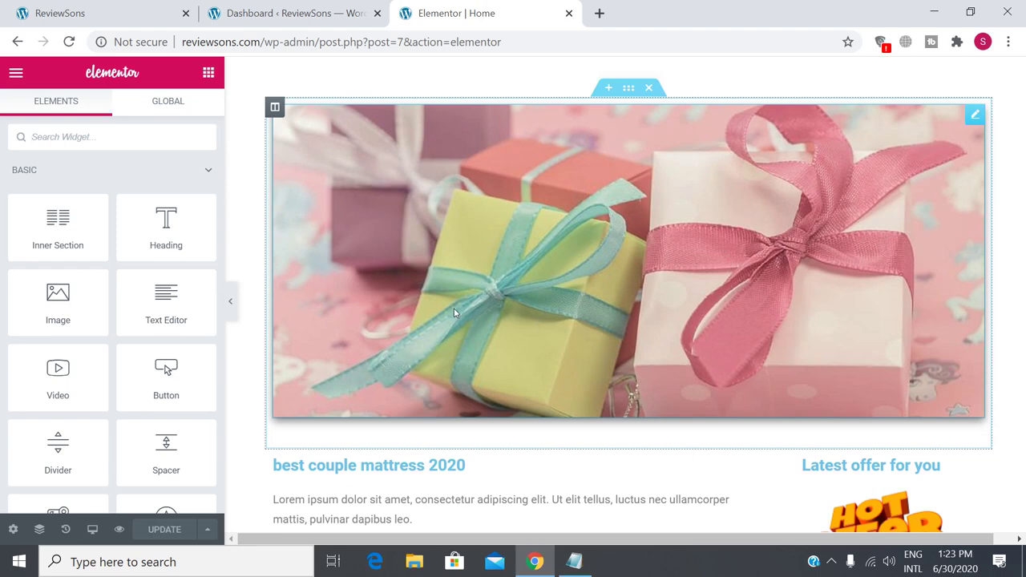
Select the gift-box banner image and browse for a replacement, then cancel without changing it.
{"action": "left_click", "coordinate": [389, 289]}
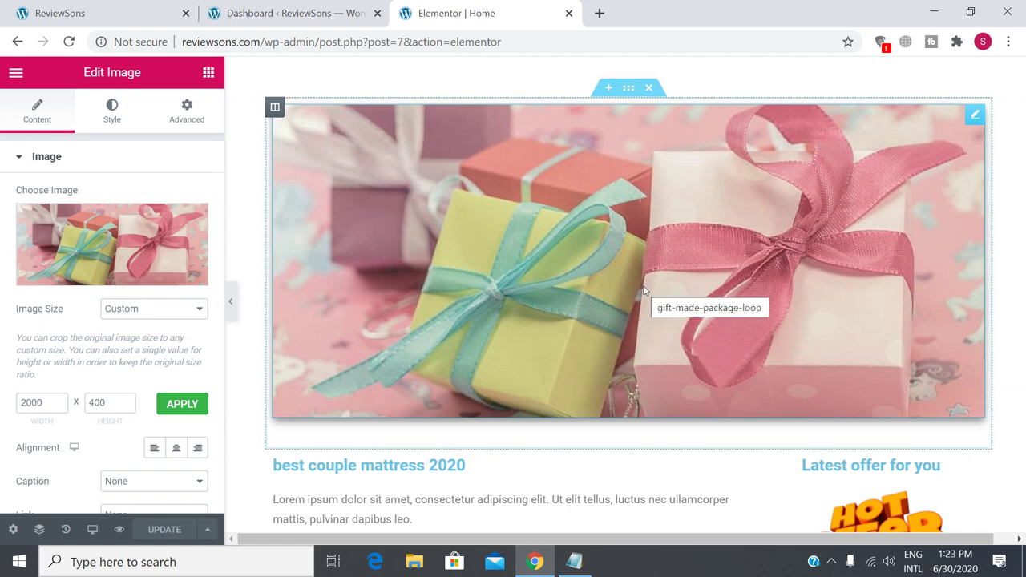
{"action": "left_click", "coordinate": [111, 282]}
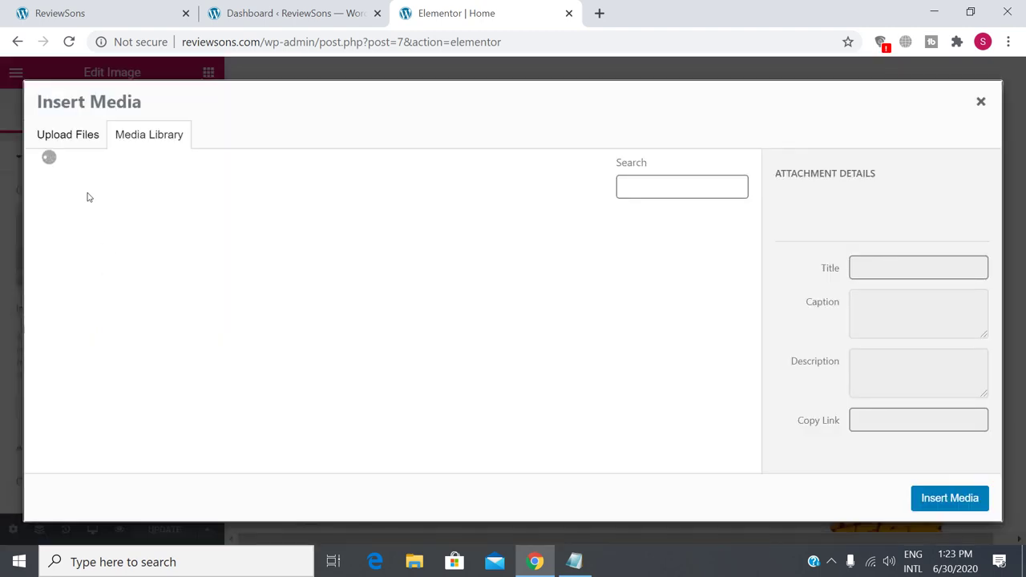
{"action": "left_click", "coordinate": [76, 138]}
{"action": "left_click", "coordinate": [503, 333]}
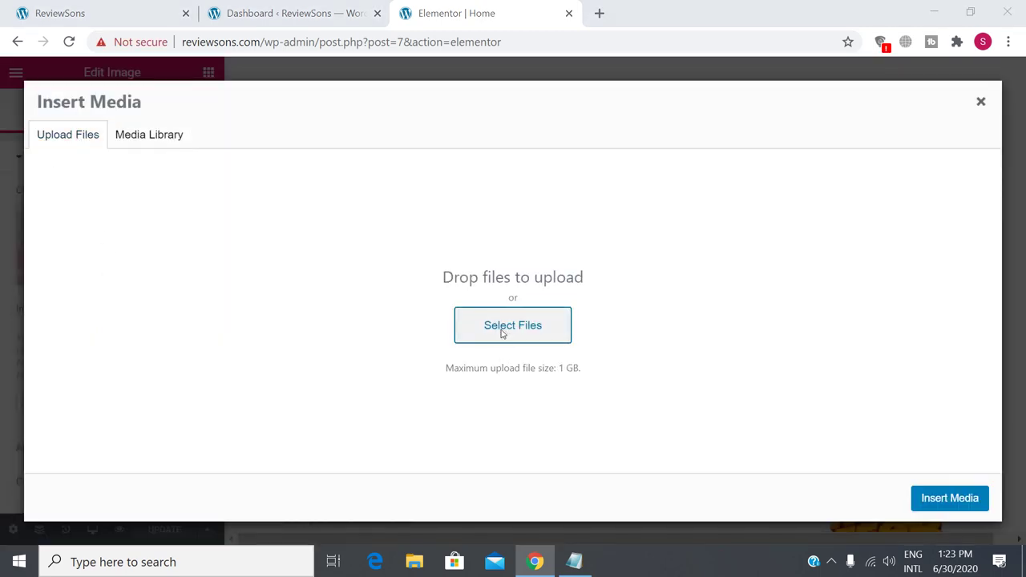
{"action": "scroll", "coordinate": [641, 281], "scroll_direction": "down", "scroll_amount": 1}
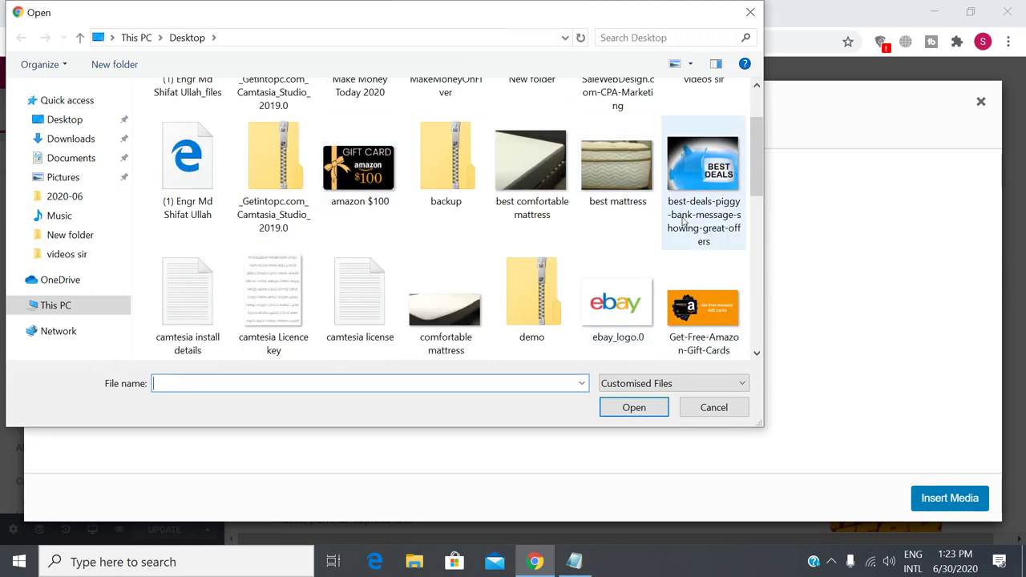
{"action": "left_click", "coordinate": [706, 410]}
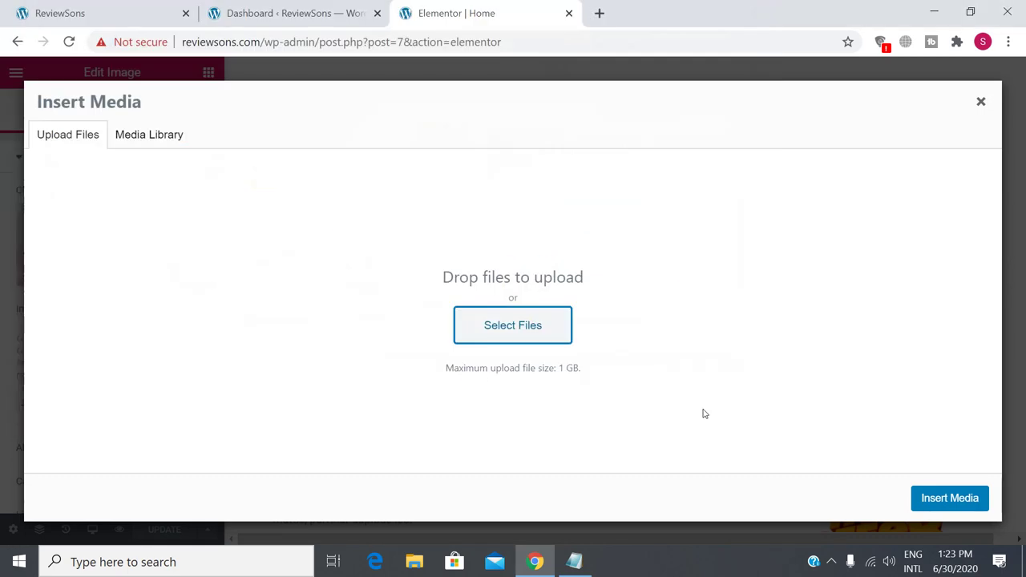
{"action": "left_click", "coordinate": [981, 104]}
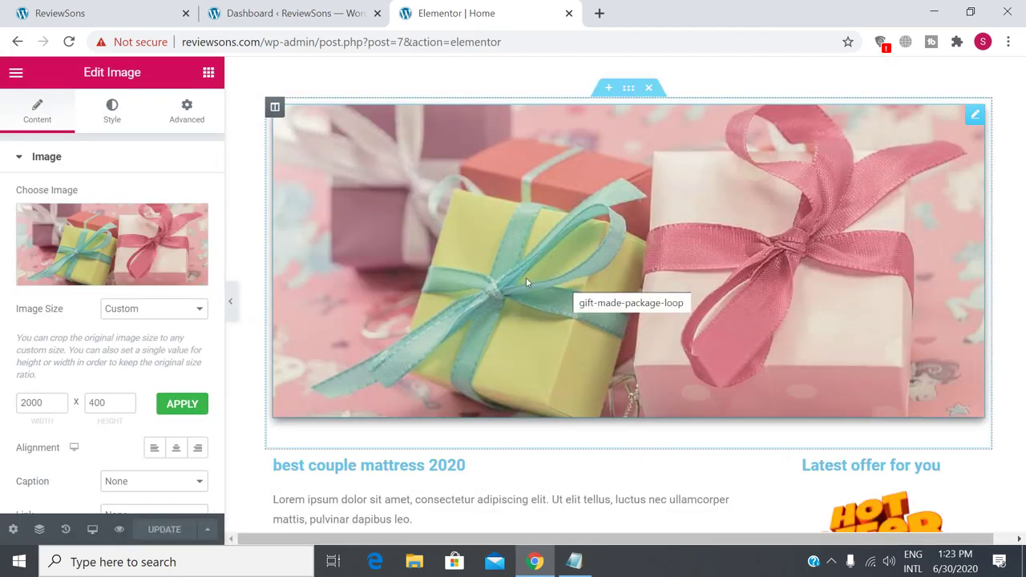
Compare the banner image's Content and Style settings.
{"action": "scroll", "coordinate": [157, 343], "scroll_direction": "down", "scroll_amount": 2}
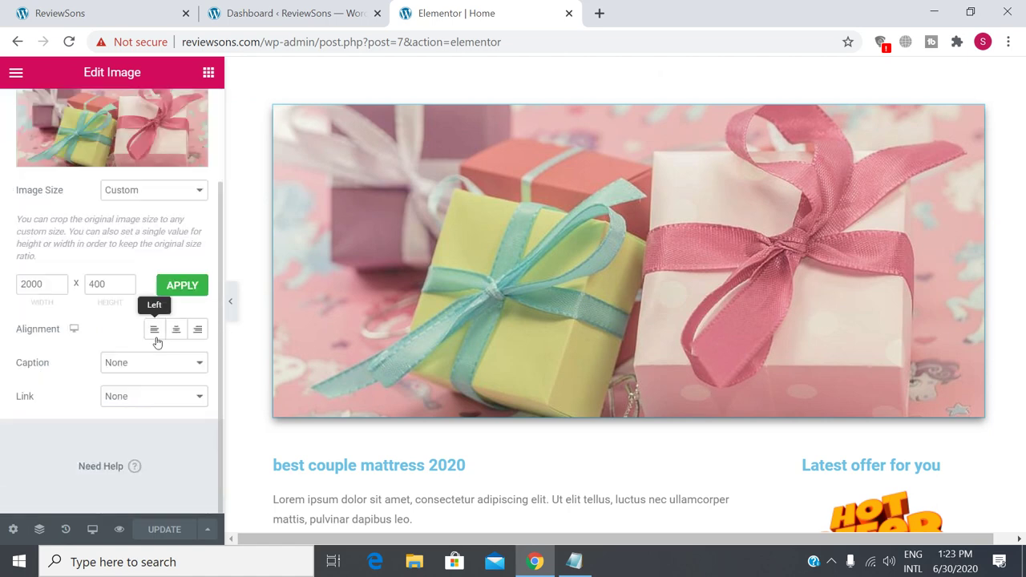
{"action": "scroll", "coordinate": [158, 343], "scroll_direction": "up", "scroll_amount": 2}
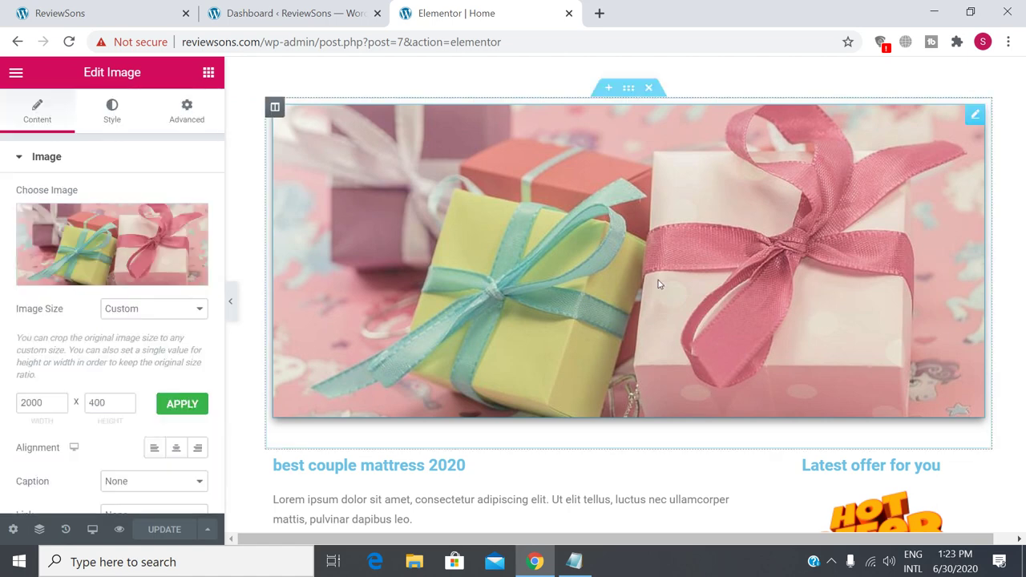
{"action": "left_click", "coordinate": [111, 119]}
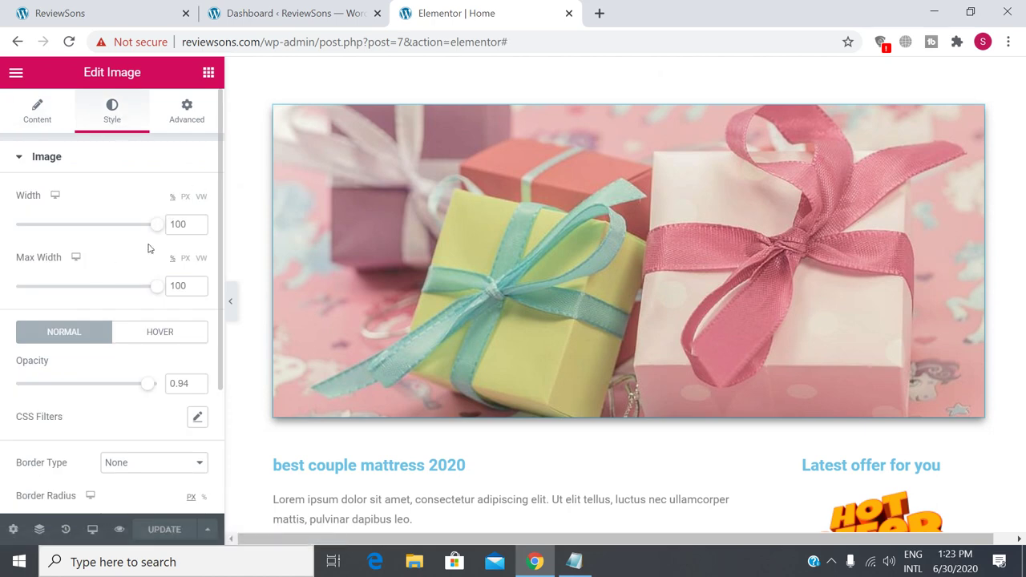
{"action": "left_click", "coordinate": [43, 121]}
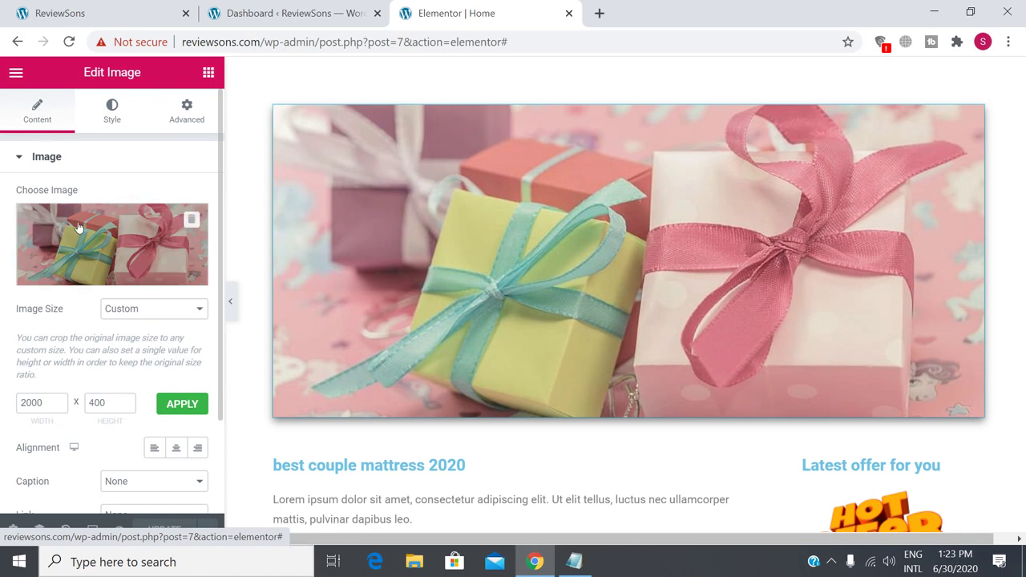
{"action": "left_click", "coordinate": [114, 118]}
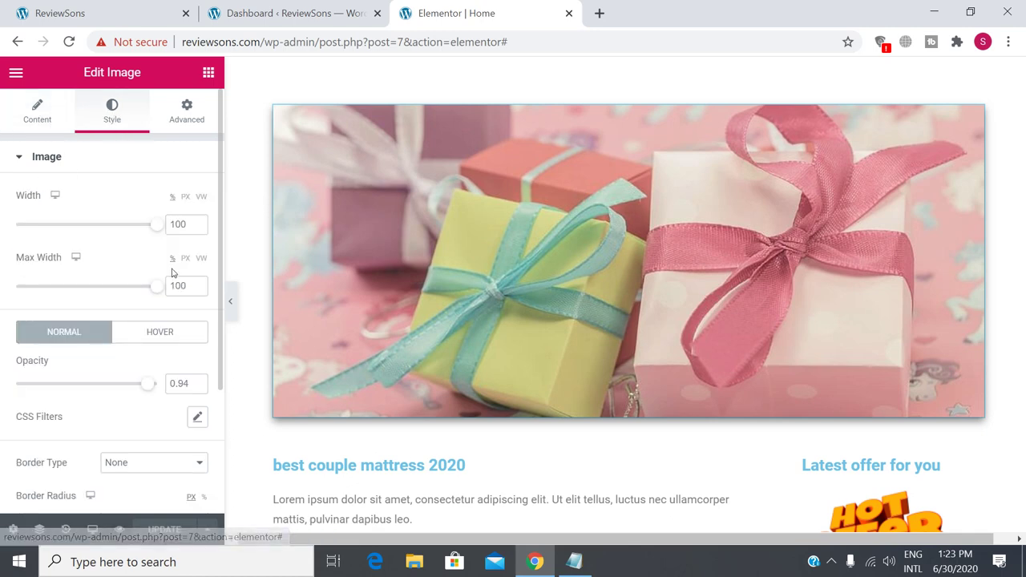
{"action": "scroll", "coordinate": [47, 277], "scroll_direction": "down", "scroll_amount": 4}
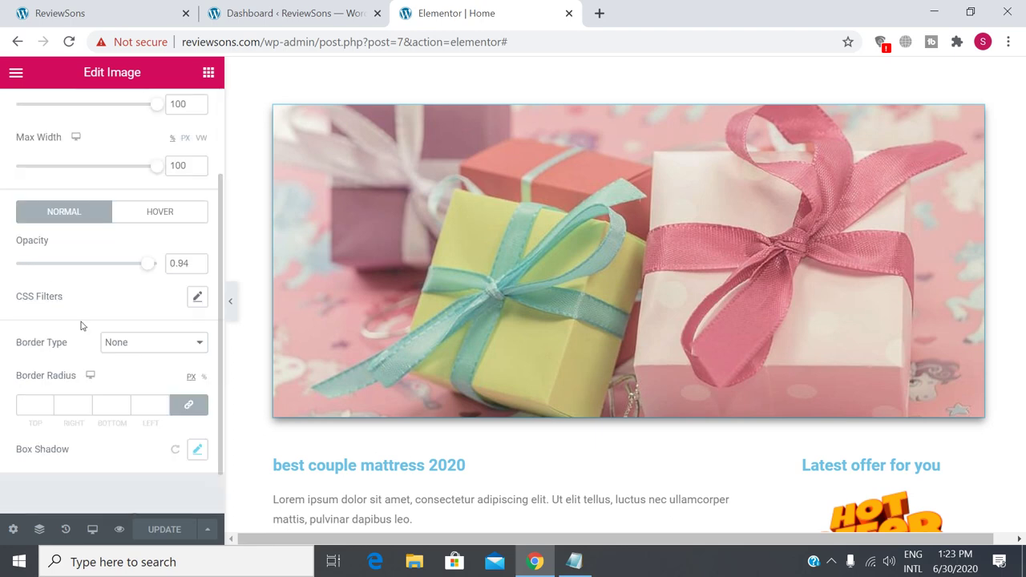
{"action": "scroll", "coordinate": [122, 410], "scroll_direction": "up", "scroll_amount": 3}
{"action": "scroll", "coordinate": [122, 410], "scroll_direction": "up", "scroll_amount": 1}
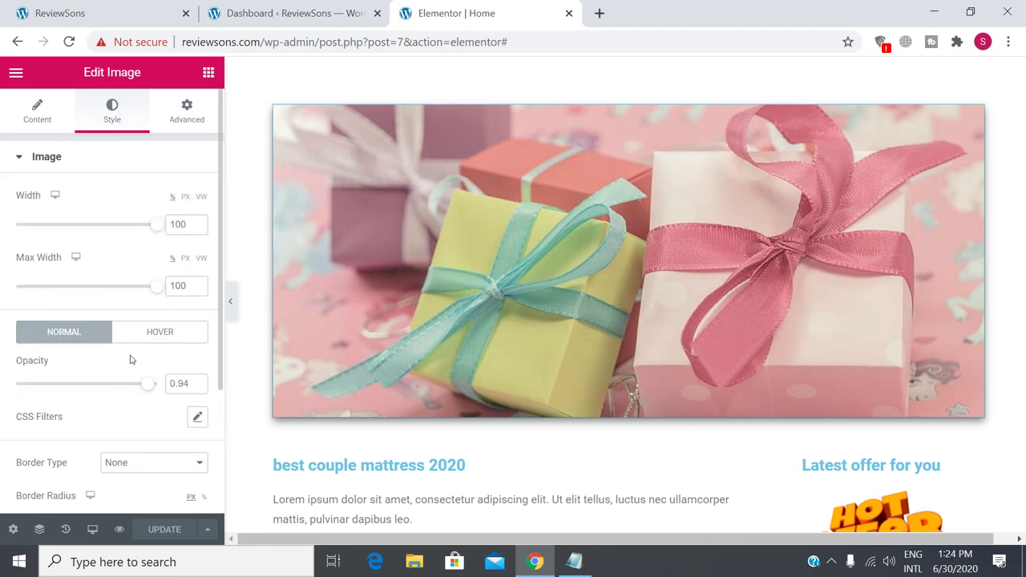
Review the image's Advanced margin and padding settings, then return to Content.
{"action": "left_click", "coordinate": [200, 117]}
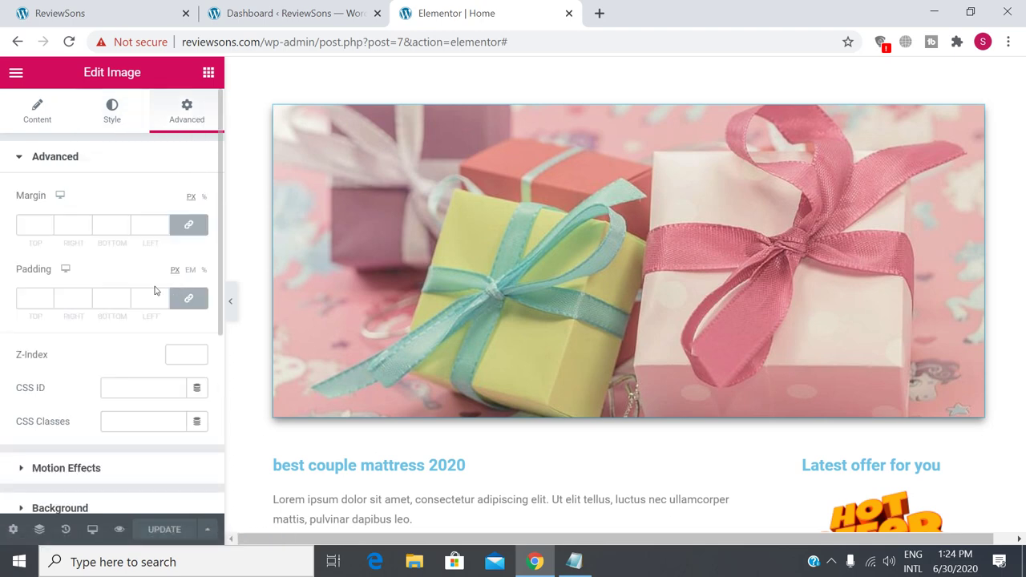
{"action": "scroll", "coordinate": [116, 296], "scroll_direction": "down", "scroll_amount": 2}
{"action": "scroll", "coordinate": [116, 297], "scroll_direction": "down", "scroll_amount": 2}
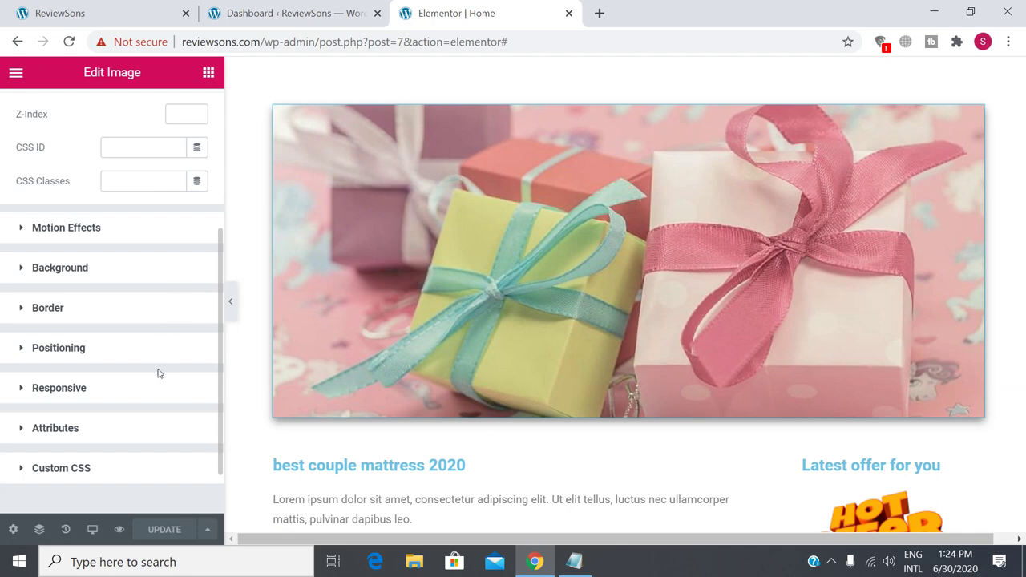
{"action": "scroll", "coordinate": [158, 373], "scroll_direction": "up", "scroll_amount": 4}
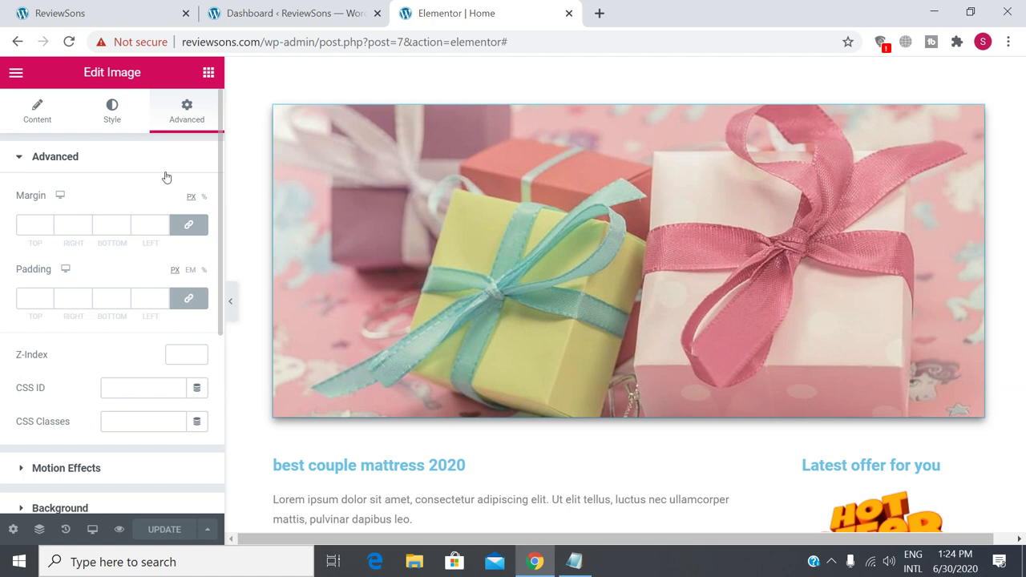
{"action": "left_click", "coordinate": [43, 121]}
{"action": "left_click", "coordinate": [116, 115]}
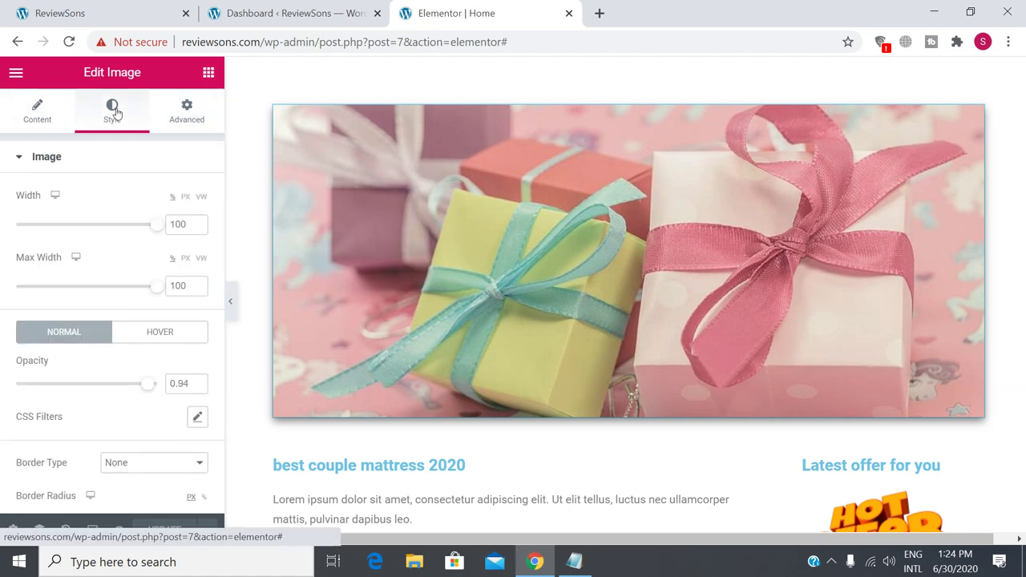
{"action": "left_click", "coordinate": [178, 112]}
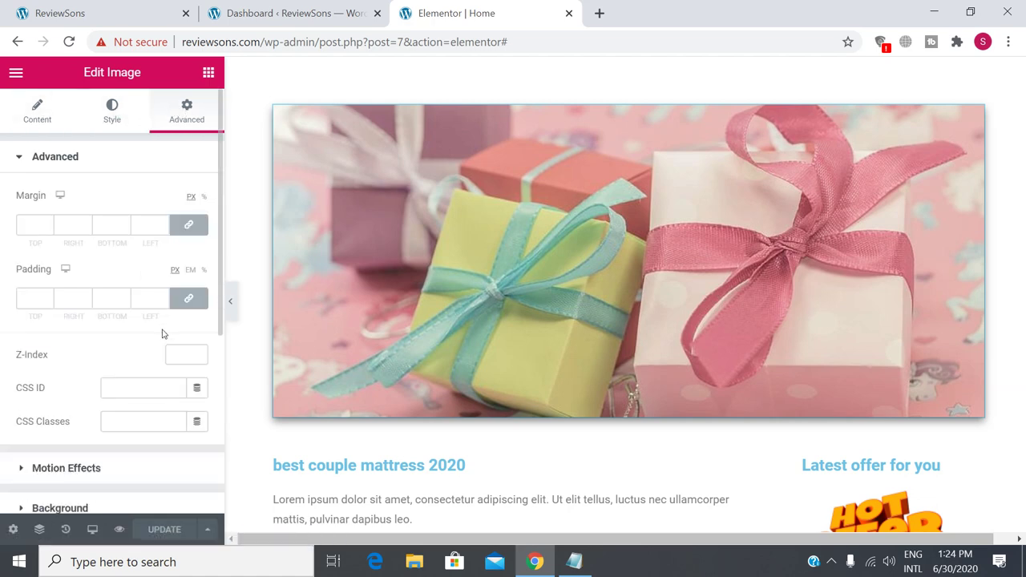
{"action": "scroll", "coordinate": [162, 333], "scroll_direction": "down", "scroll_amount": 3}
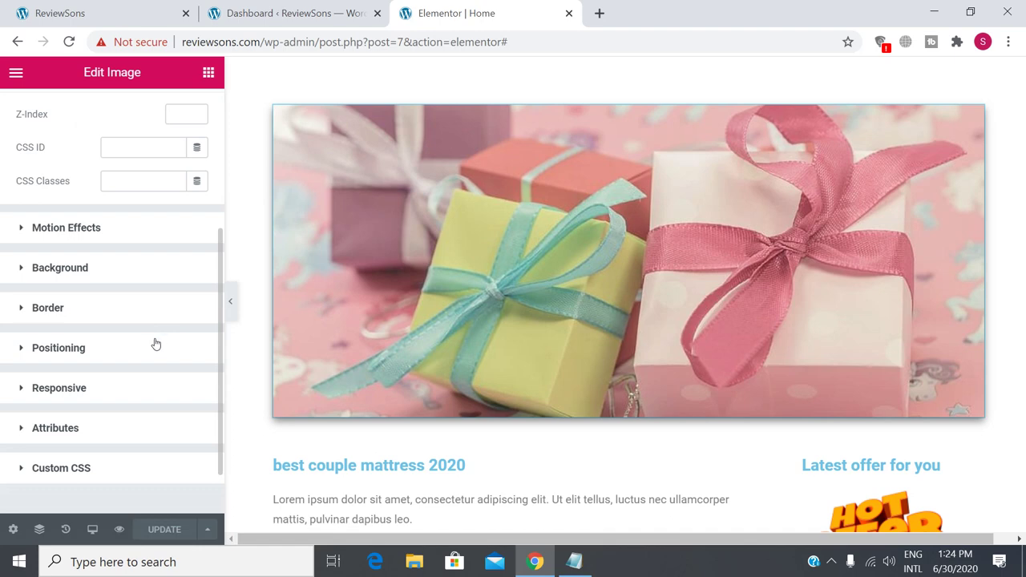
{"action": "scroll", "coordinate": [156, 343], "scroll_direction": "up", "scroll_amount": 3}
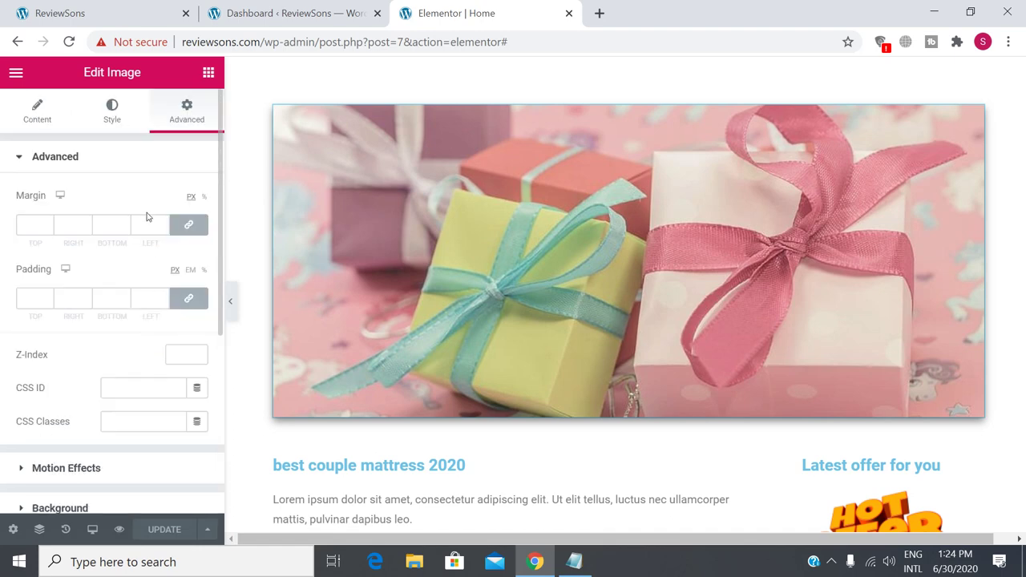
{"action": "left_click", "coordinate": [38, 116]}
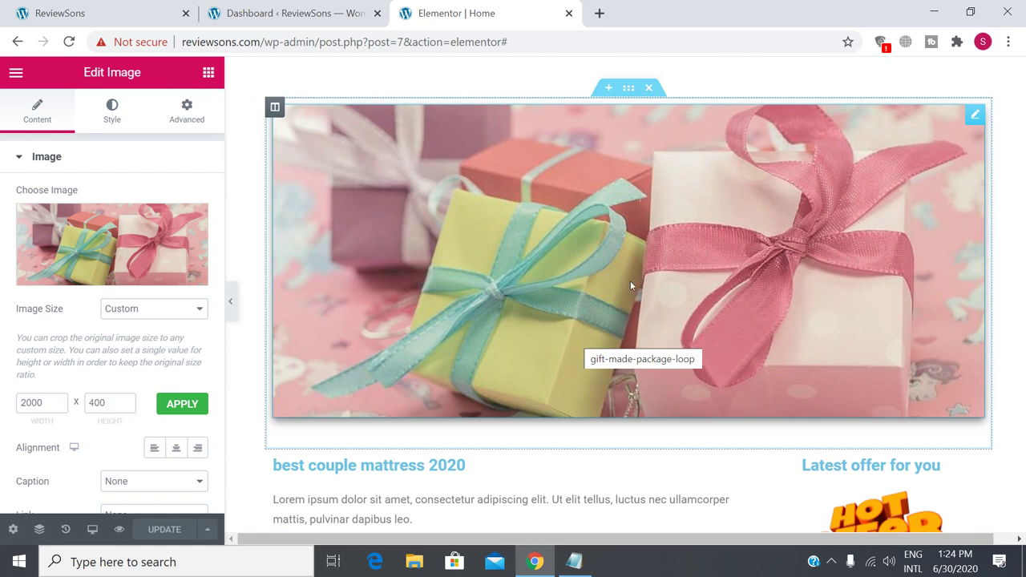
Select the best couple mattress 2020 heading, then glance at the paragraph and Click here button settings.
{"action": "scroll", "coordinate": [631, 287], "scroll_direction": "down", "scroll_amount": 2}
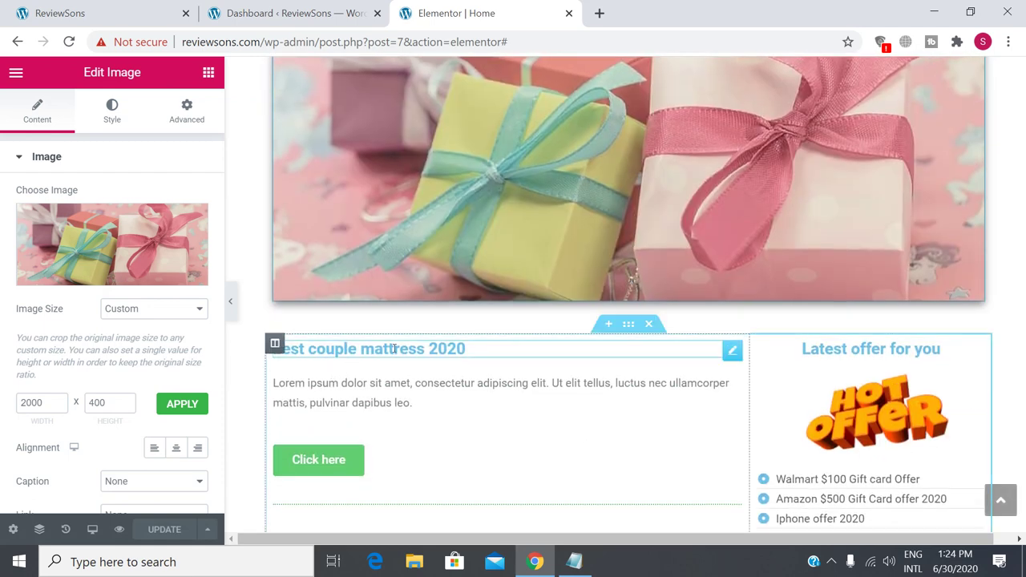
{"action": "left_click", "coordinate": [394, 348]}
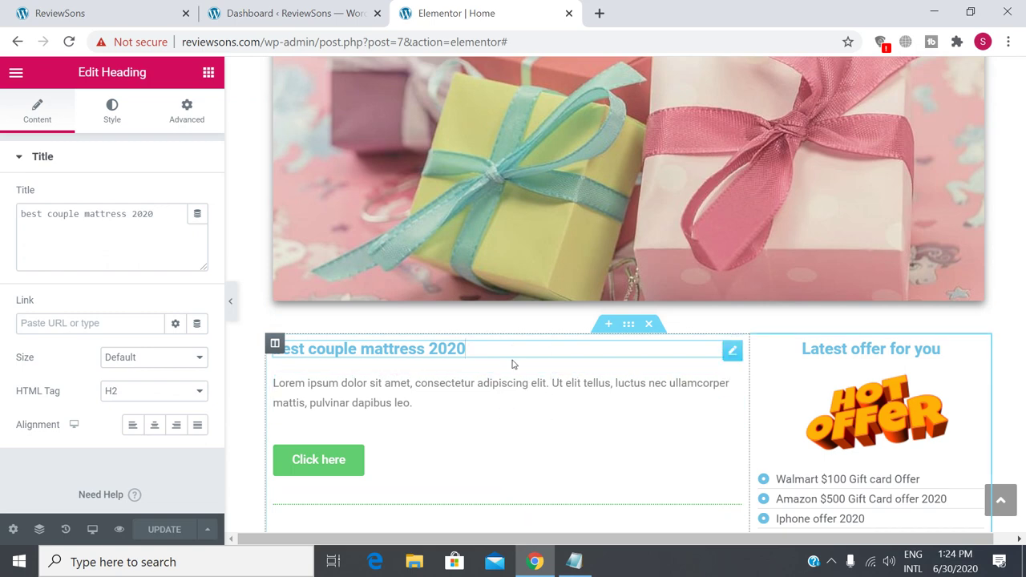
{"action": "scroll", "coordinate": [514, 366], "scroll_direction": "down", "scroll_amount": 3}
{"action": "scroll", "coordinate": [518, 376], "scroll_direction": "up", "scroll_amount": 2}
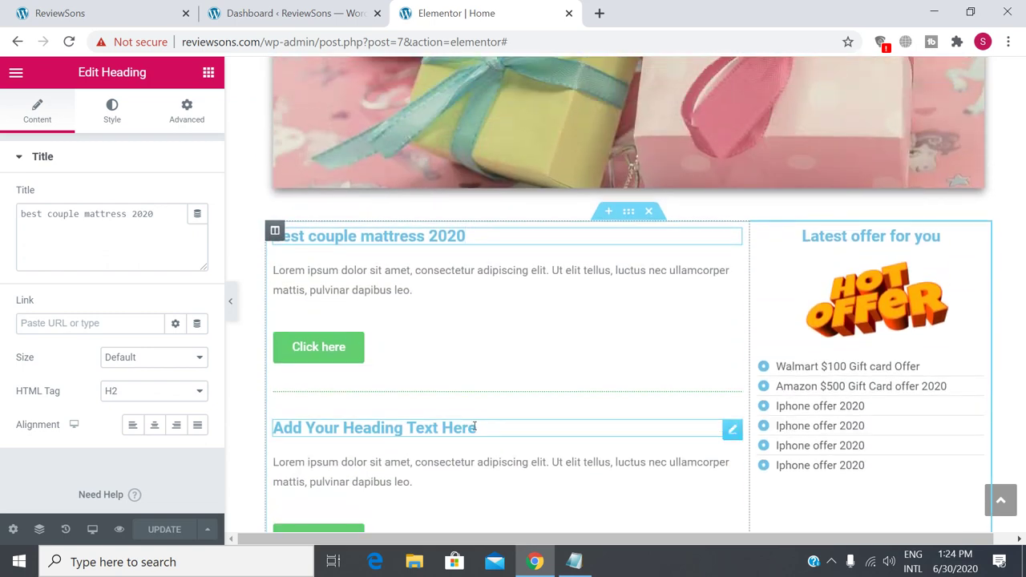
{"action": "left_click", "coordinate": [369, 279]}
{"action": "left_click", "coordinate": [327, 349]}
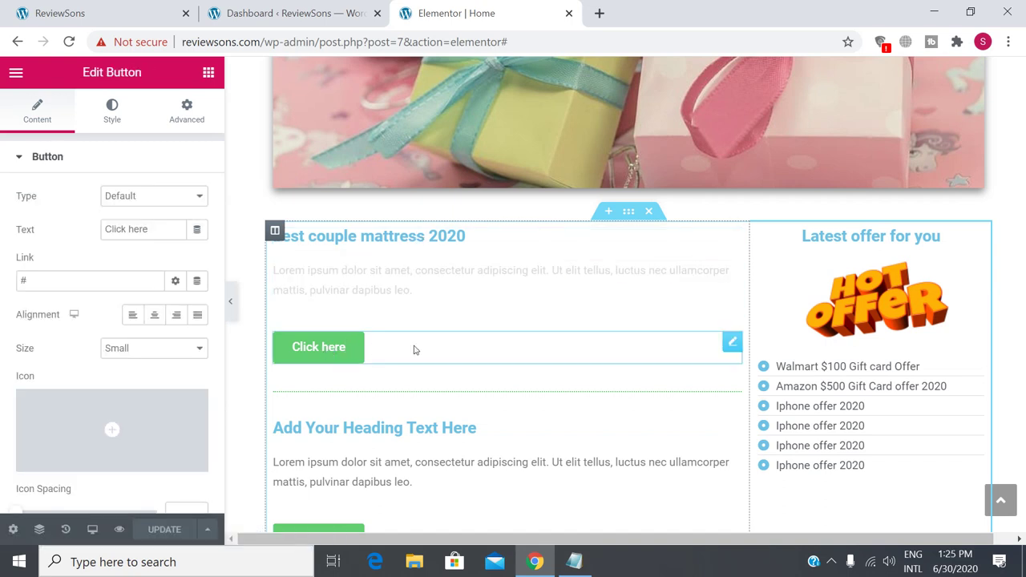
Reselect the best couple mattress 2020 heading to show its title settings.
{"action": "left_click", "coordinate": [498, 236]}
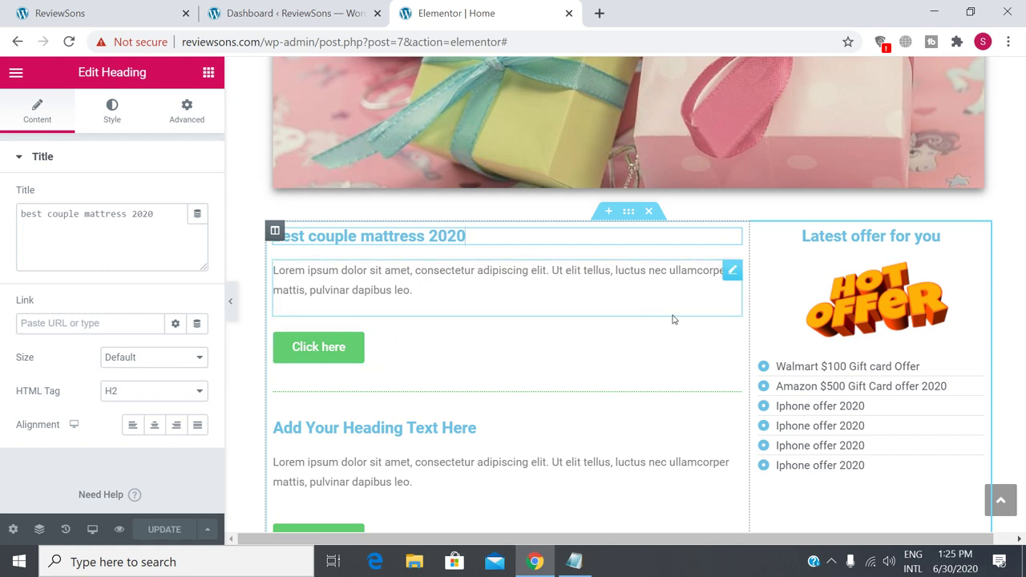
{"action": "scroll", "coordinate": [540, 320], "scroll_direction": "down", "scroll_amount": 10}
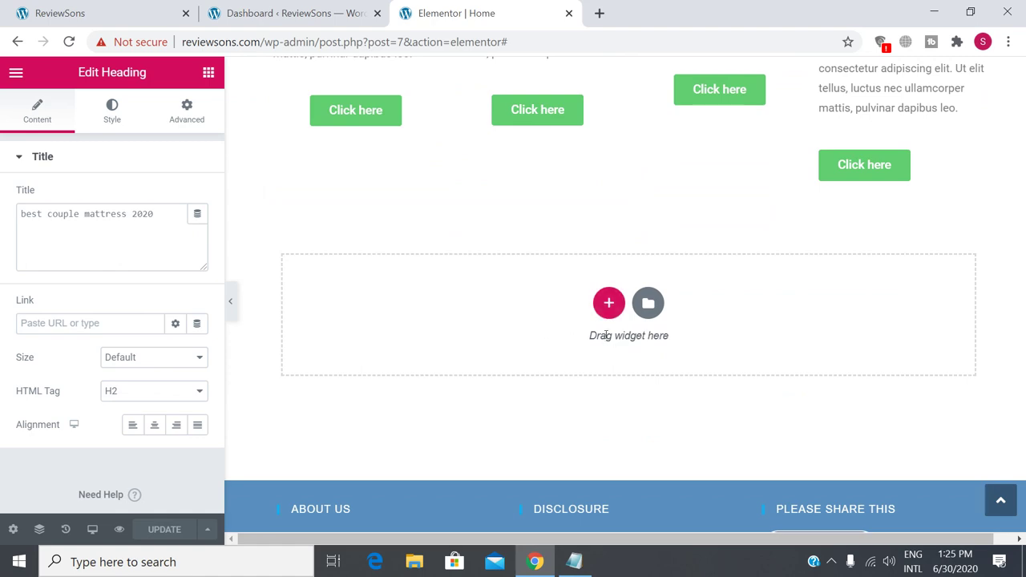
{"action": "scroll", "coordinate": [495, 362], "scroll_direction": "up", "scroll_amount": 5}
{"action": "scroll", "coordinate": [450, 419], "scroll_direction": "up", "scroll_amount": 5}
{"action": "scroll", "coordinate": [527, 414], "scroll_direction": "down", "scroll_amount": 2}
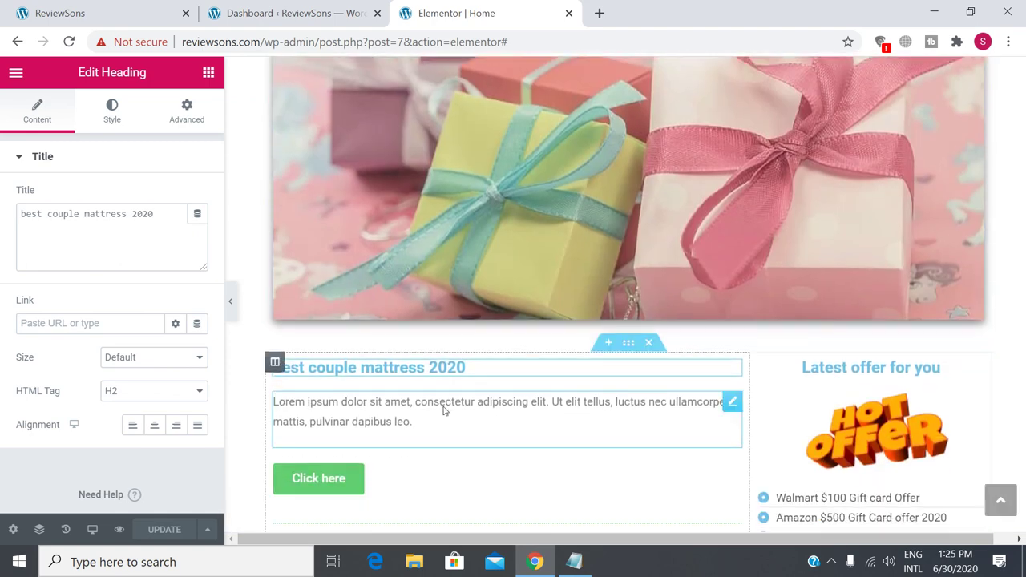
{"action": "scroll", "coordinate": [527, 414], "scroll_direction": "down", "scroll_amount": 2}
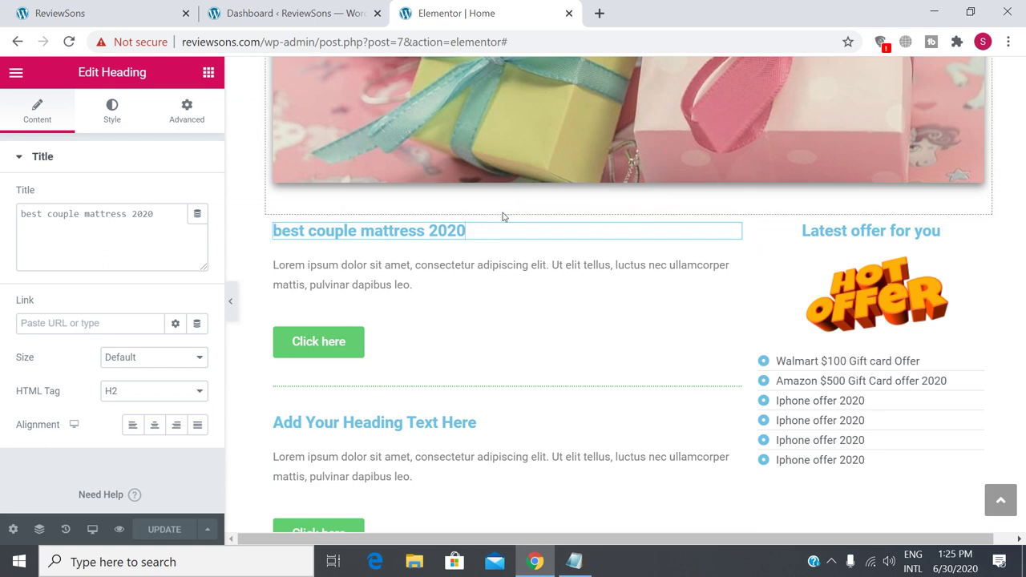
Capitalize the heading title to 'Best couple mattress 2020'.
{"action": "left_click", "coordinate": [374, 232]}
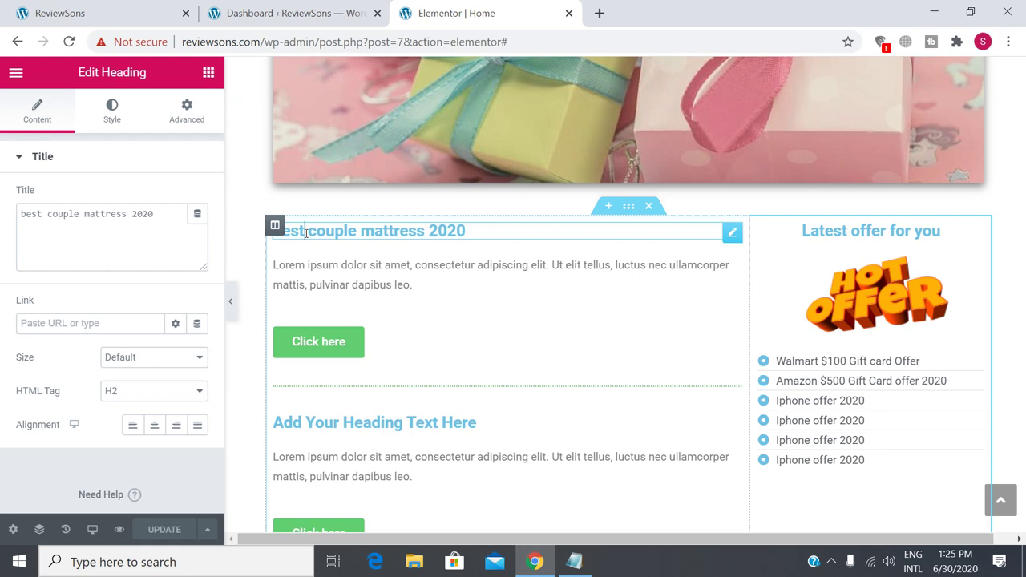
{"action": "left_click", "coordinate": [22, 213]}
{"action": "key", "text": "BackSpace"}
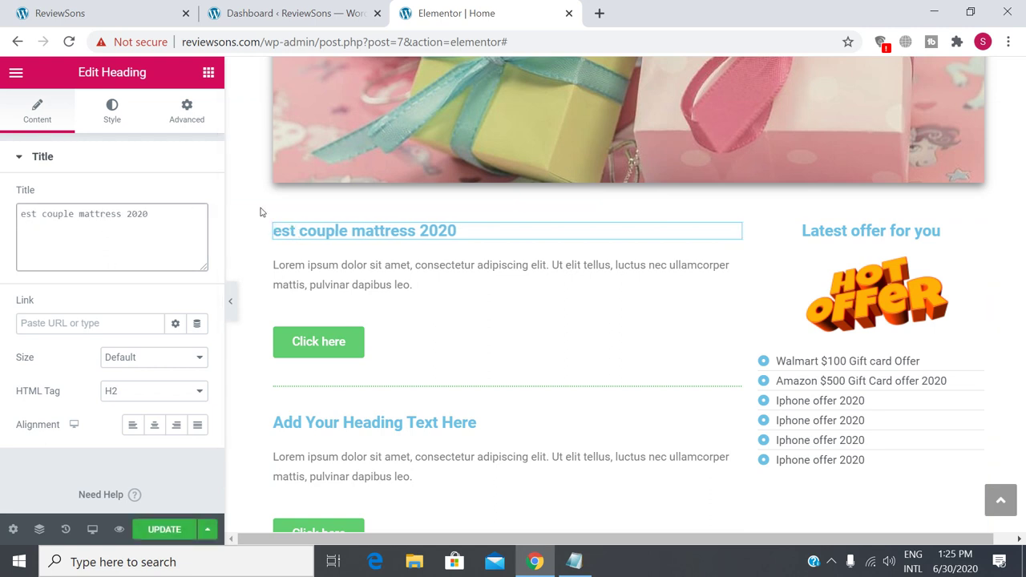
{"action": "type", "text": "B"}
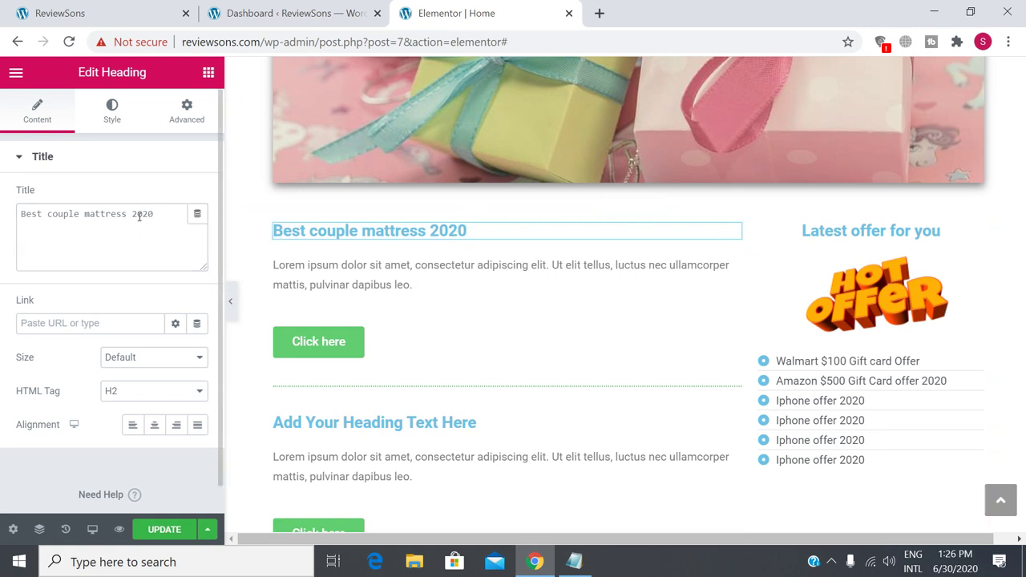
{"action": "left_click_drag", "start_coordinate": [159, 214], "coordinate": [21, 214]}
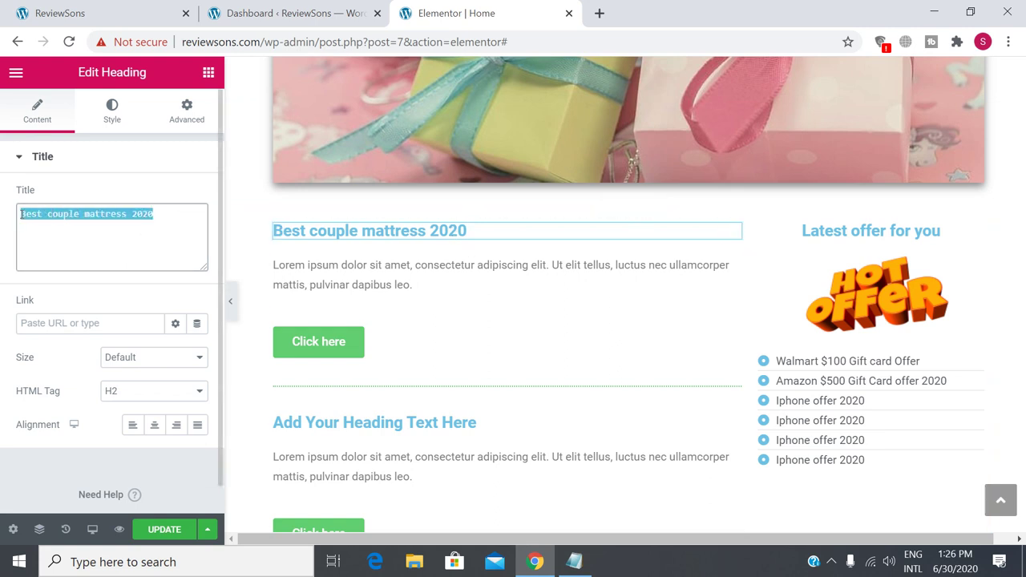
{"action": "left_click", "coordinate": [73, 227]}
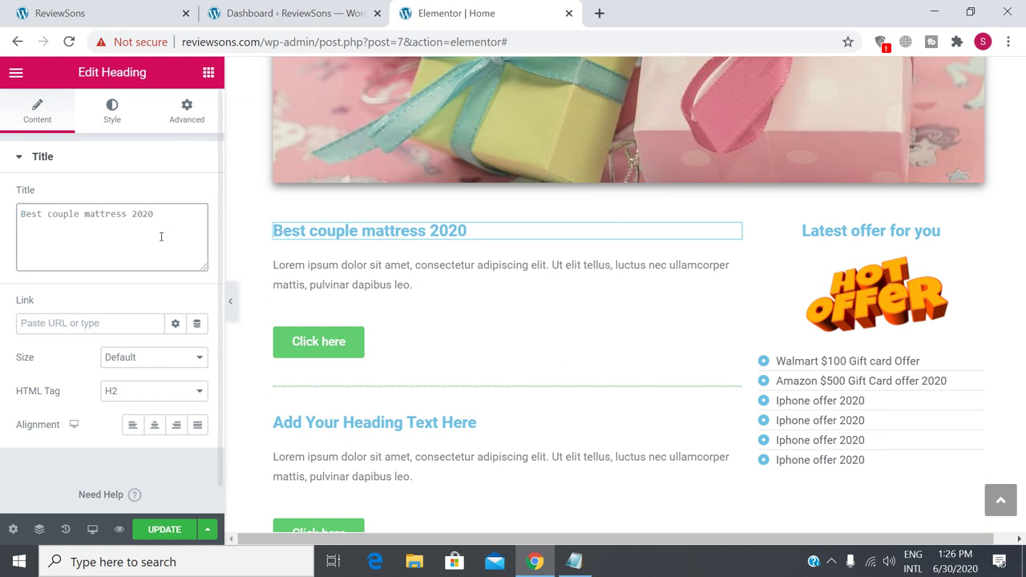
{"action": "left_click_drag", "start_coordinate": [159, 231], "coordinate": [2, 216]}
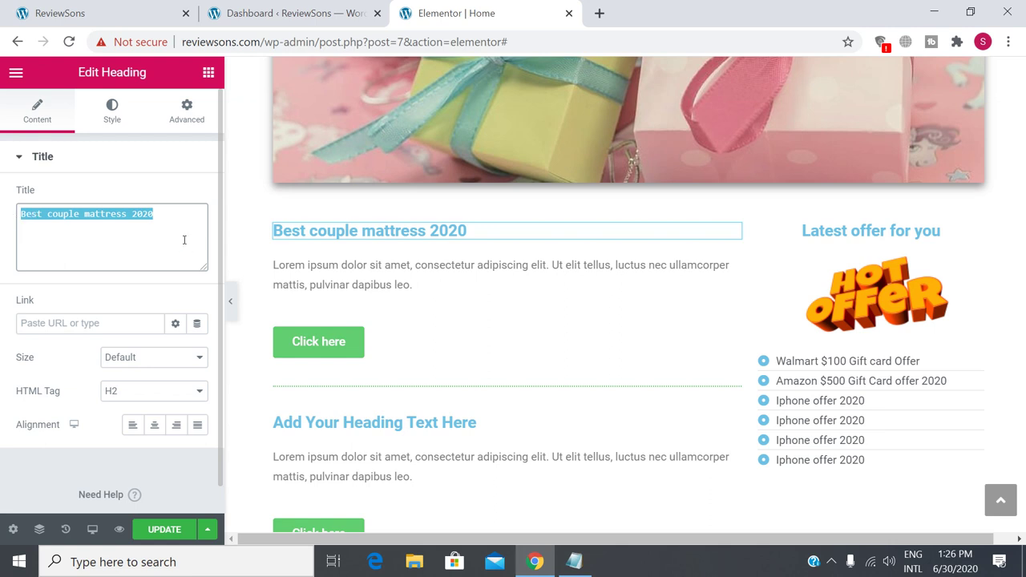
{"action": "left_click", "coordinate": [412, 230]}
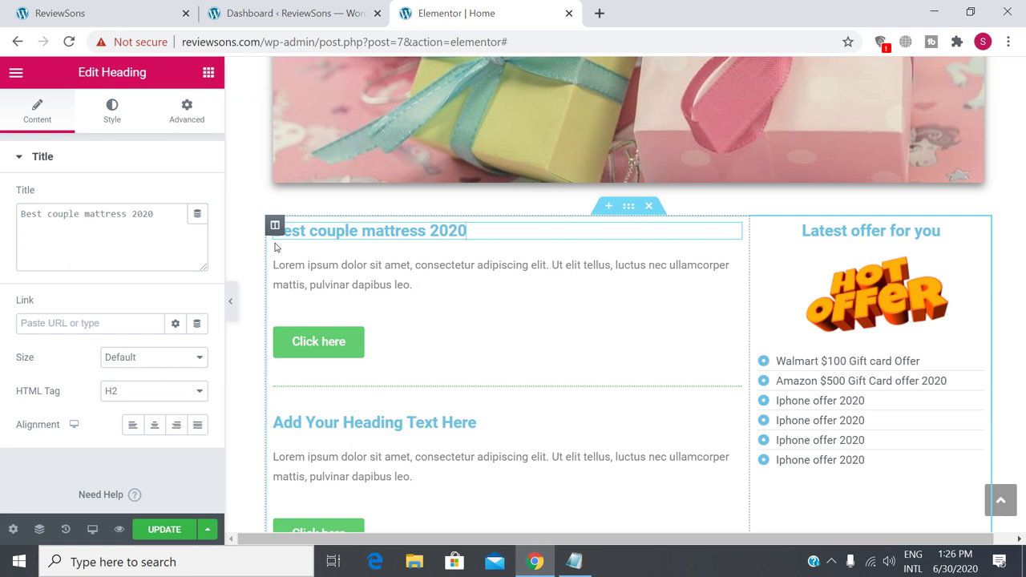
Center-align the mattress heading after trying the other alignments.
{"action": "left_click", "coordinate": [154, 426]}
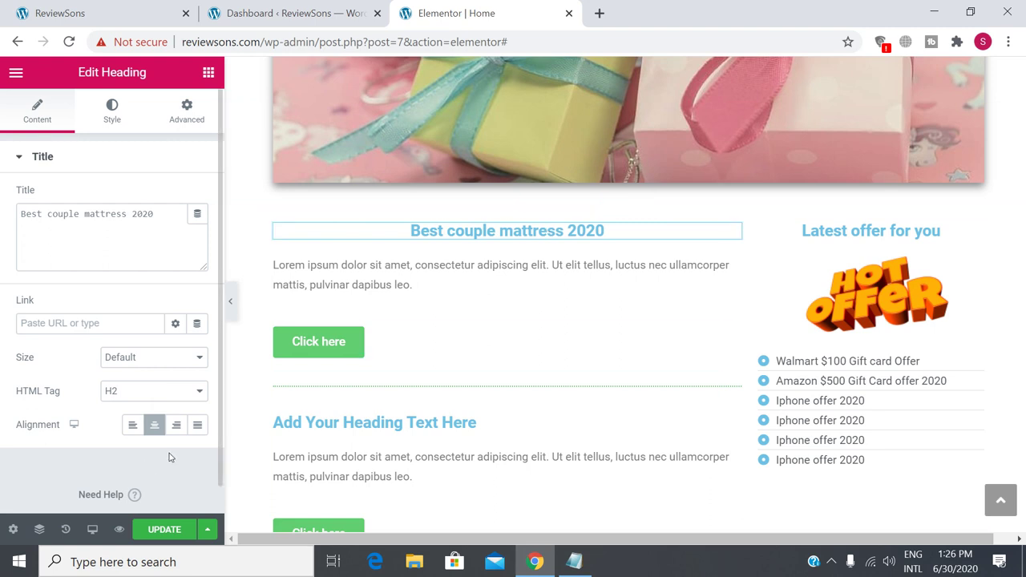
{"action": "left_click", "coordinate": [200, 426]}
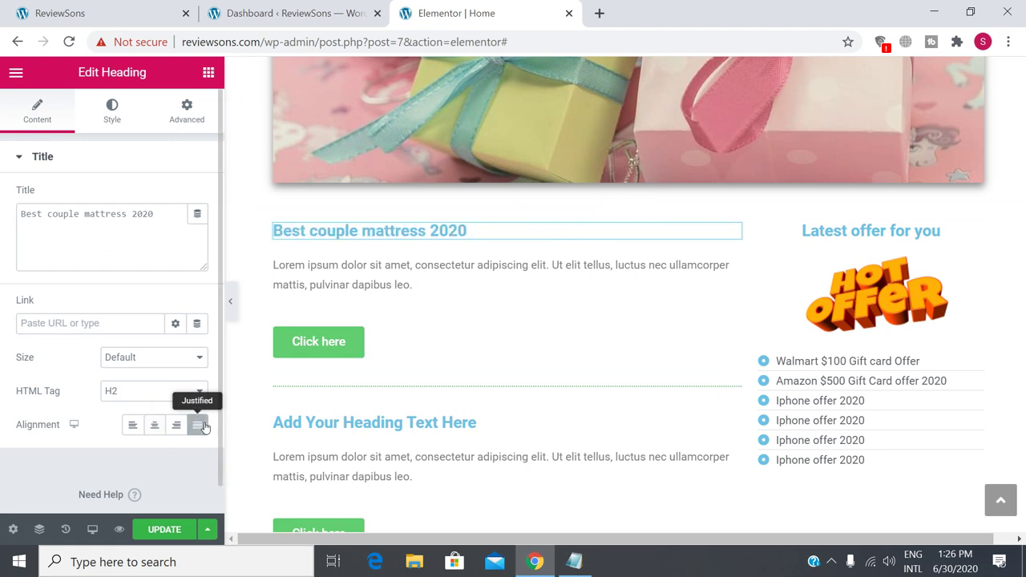
{"action": "left_click", "coordinate": [155, 429]}
{"action": "left_click", "coordinate": [174, 429]}
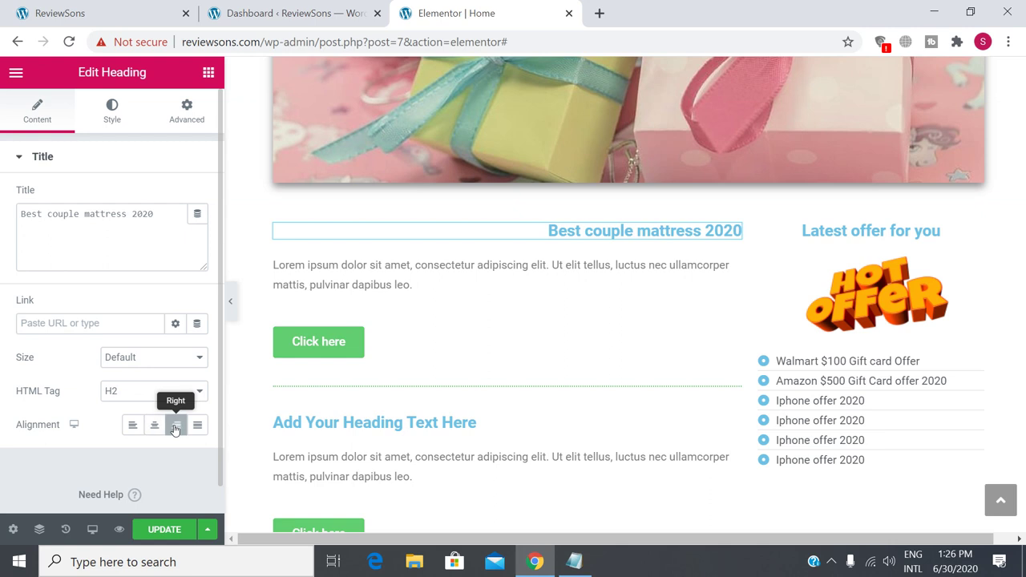
{"action": "left_click", "coordinate": [155, 428]}
{"action": "left_click", "coordinate": [132, 427]}
{"action": "left_click", "coordinate": [154, 429]}
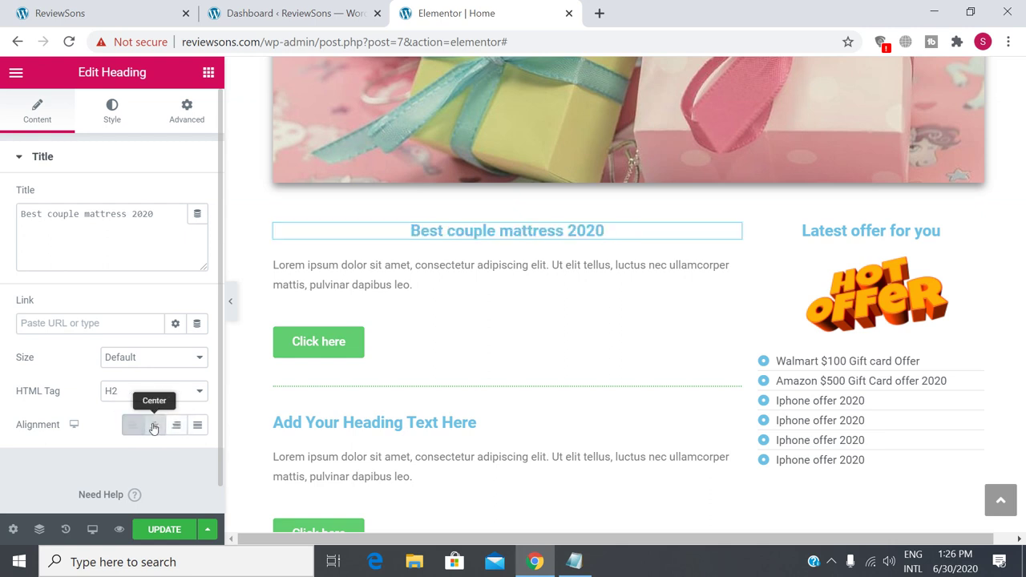
Set the heading size to Medium after trying Small and Large.
{"action": "left_click", "coordinate": [184, 358]}
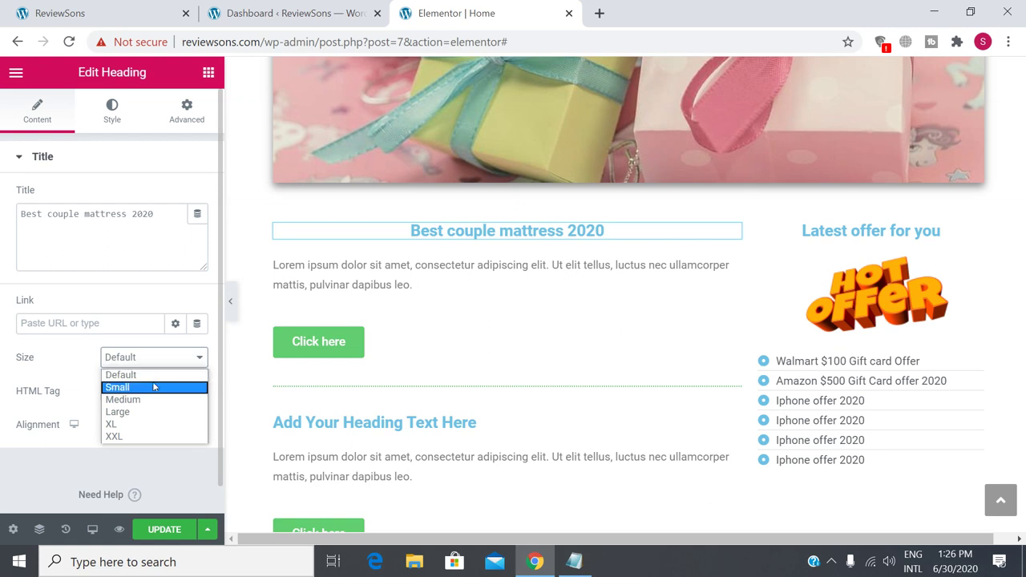
{"action": "left_click", "coordinate": [155, 387]}
{"action": "left_click", "coordinate": [169, 358]}
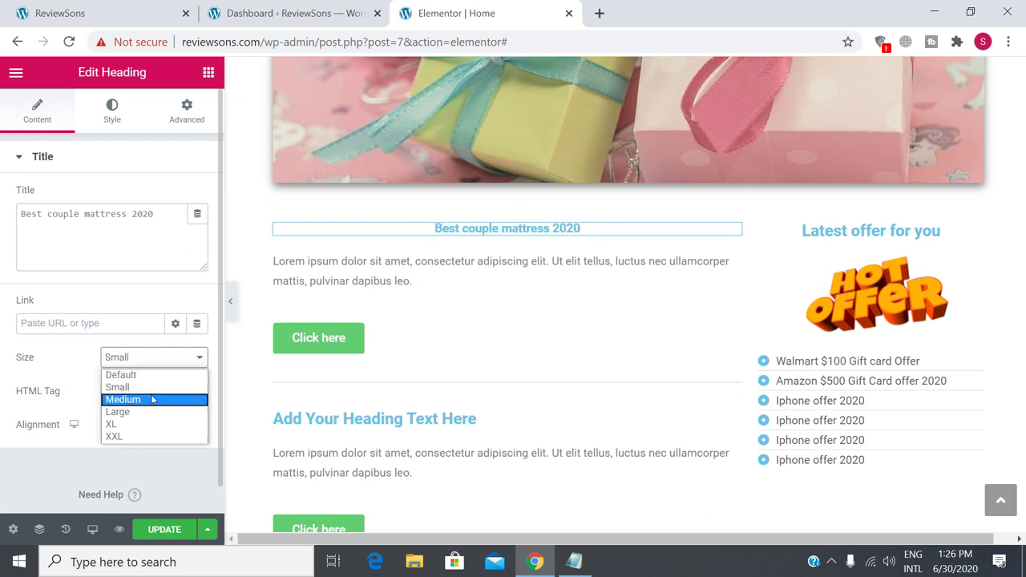
{"action": "left_click", "coordinate": [153, 399]}
{"action": "left_click", "coordinate": [175, 358]}
{"action": "left_click", "coordinate": [148, 414]}
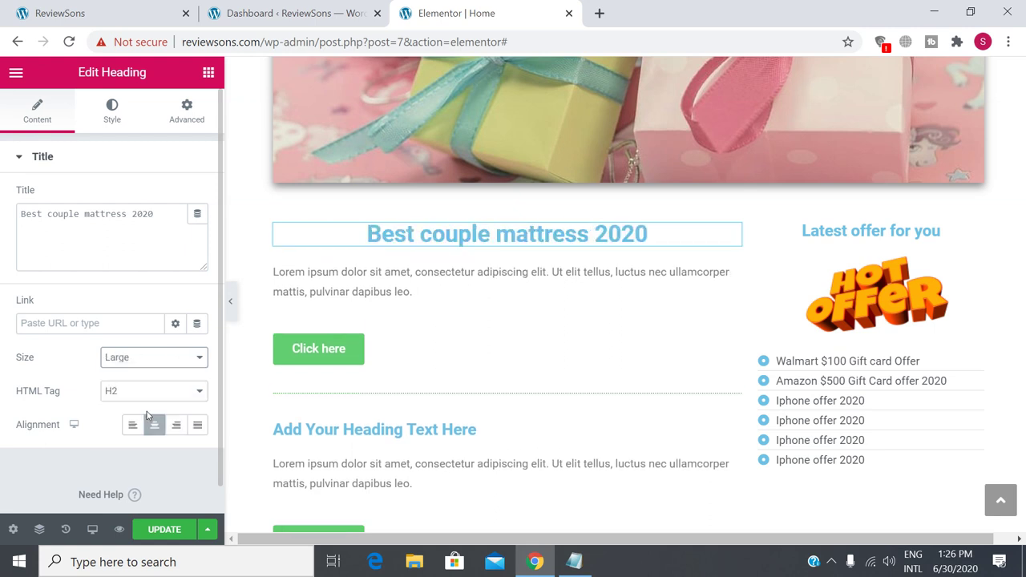
{"action": "left_click", "coordinate": [174, 359]}
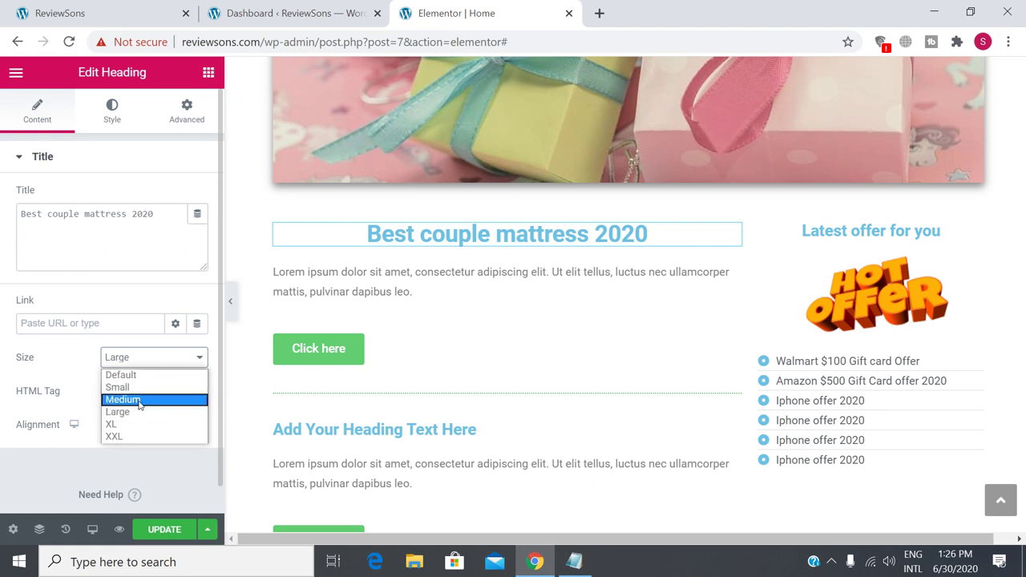
{"action": "left_click", "coordinate": [138, 398]}
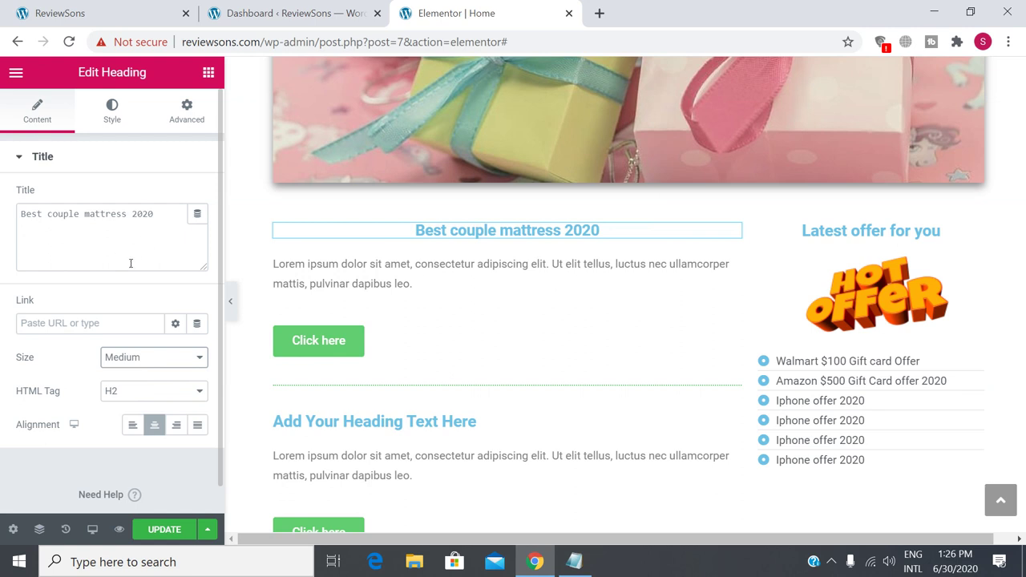
{"action": "left_click", "coordinate": [112, 113]}
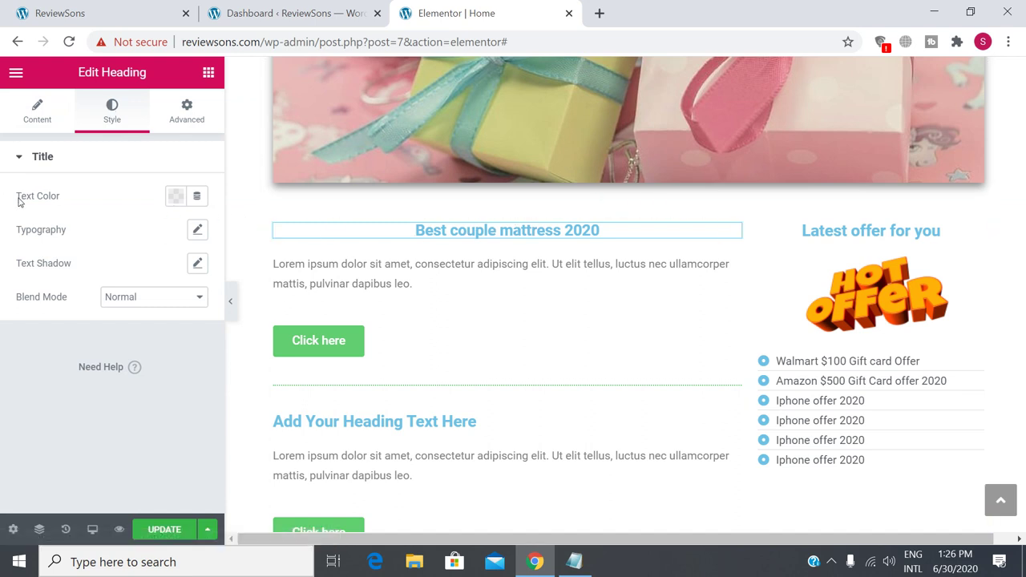
Change the heading's text colour to dark navy blue #172774.
{"action": "left_click_drag", "start_coordinate": [18, 197], "coordinate": [57, 200]}
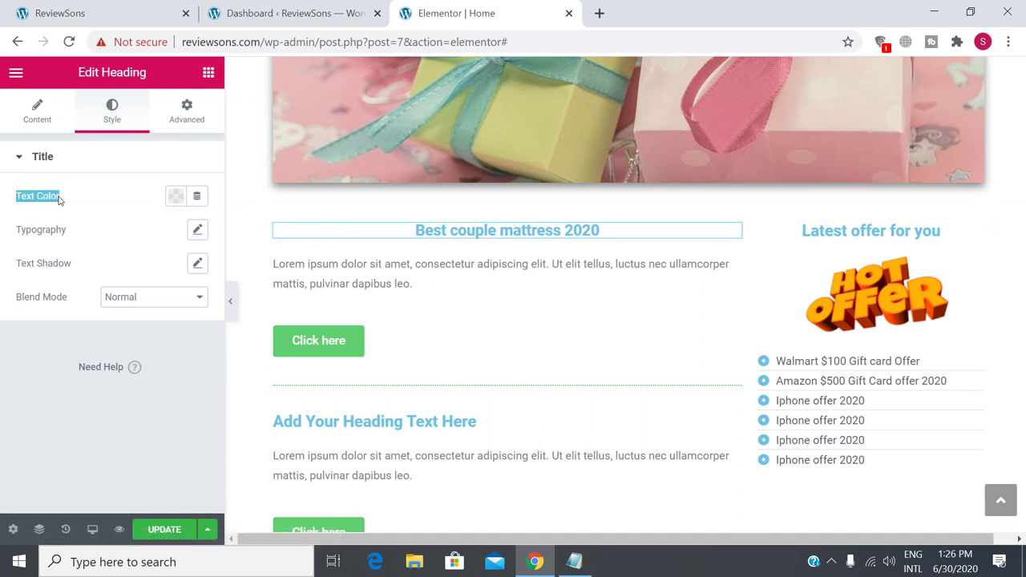
{"action": "left_click", "coordinate": [174, 198]}
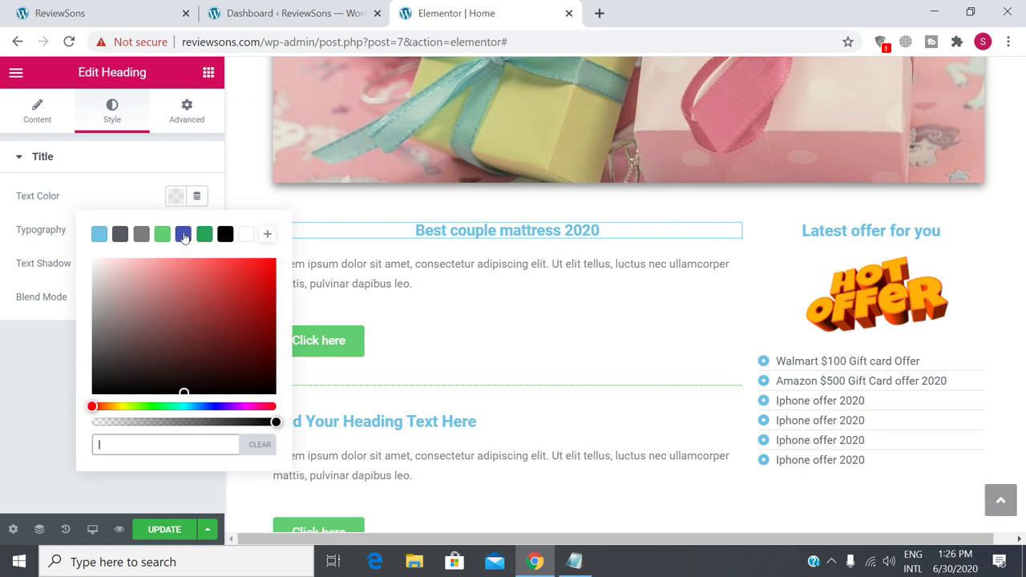
{"action": "left_click", "coordinate": [183, 235]}
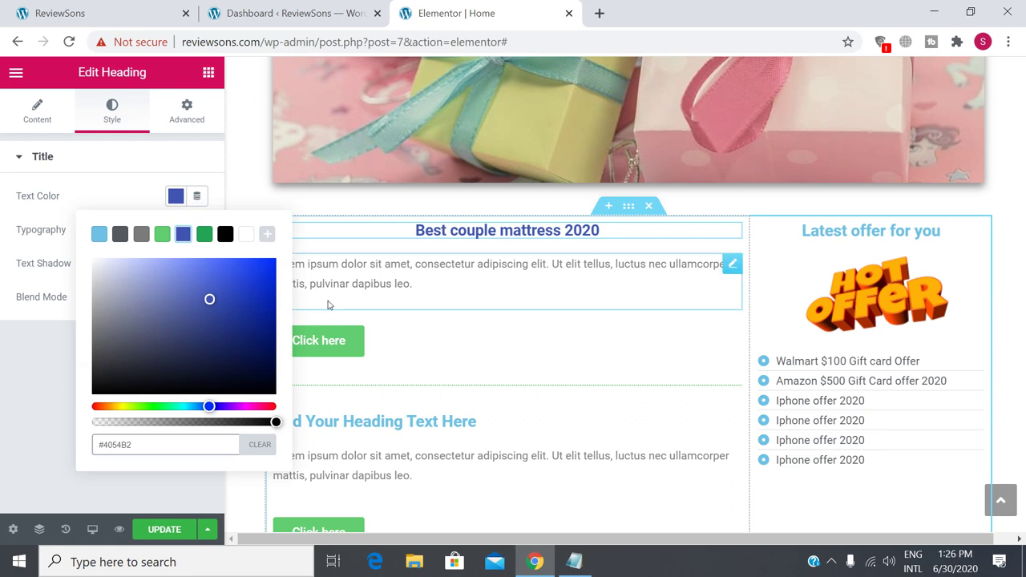
{"action": "left_click_drag", "start_coordinate": [227, 351], "coordinate": [244, 323]}
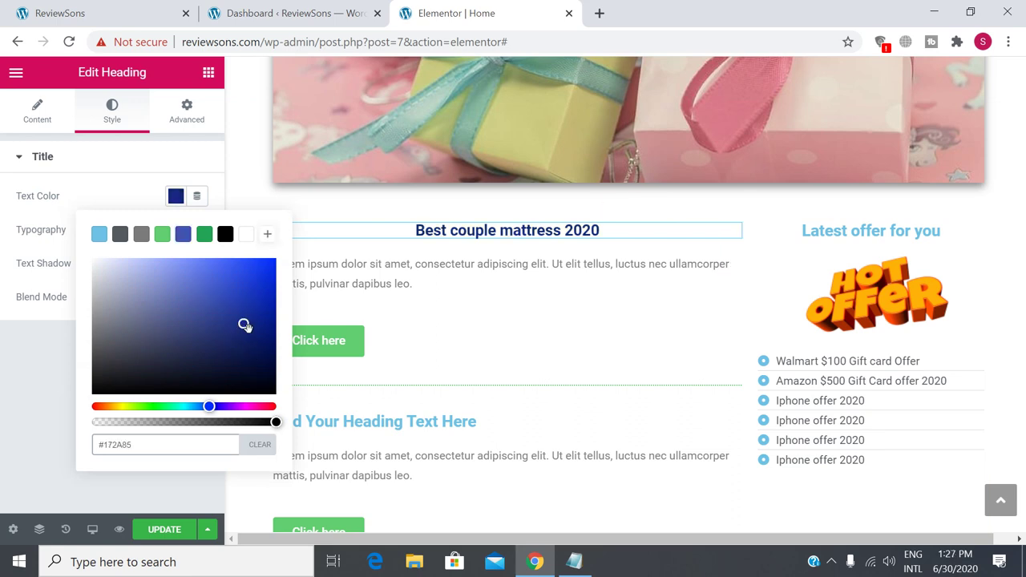
{"action": "left_click_drag", "start_coordinate": [245, 325], "coordinate": [239, 332]}
Copy the #172774 hex code and close the colour picker.
{"action": "left_click_drag", "start_coordinate": [100, 445], "coordinate": [135, 446]}
{"action": "right_click", "coordinate": [108, 450]}
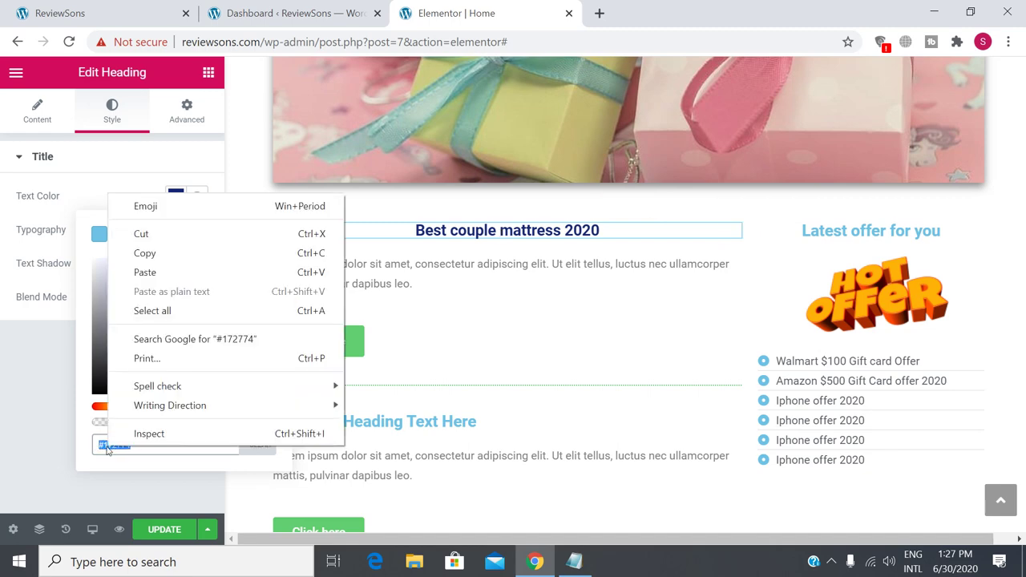
{"action": "left_click", "coordinate": [176, 253]}
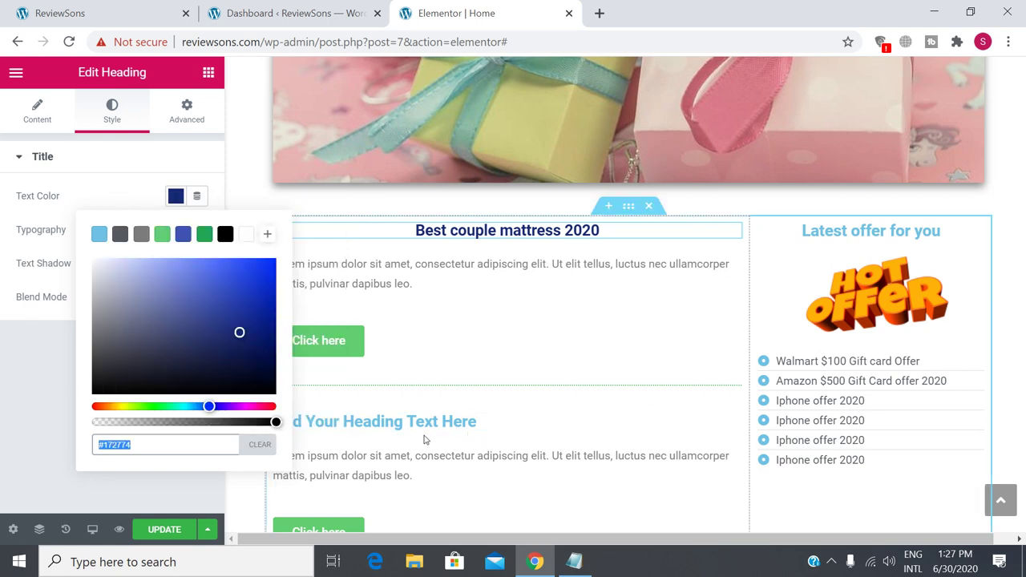
{"action": "left_click", "coordinate": [40, 411]}
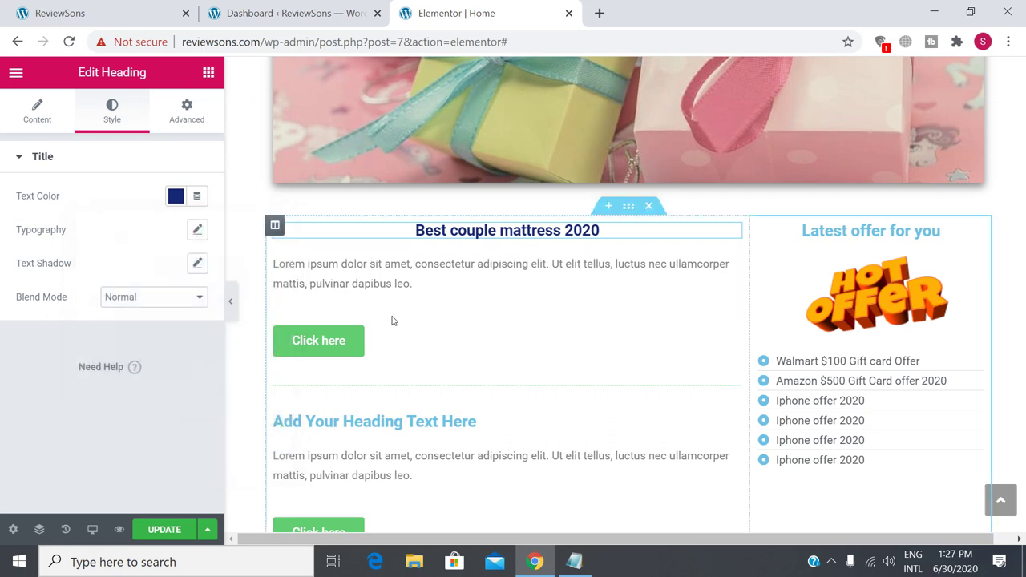
Paste #172774 into a new Notepad note, shift the window left, and minimize it.
{"action": "left_click", "coordinate": [35, 571]}
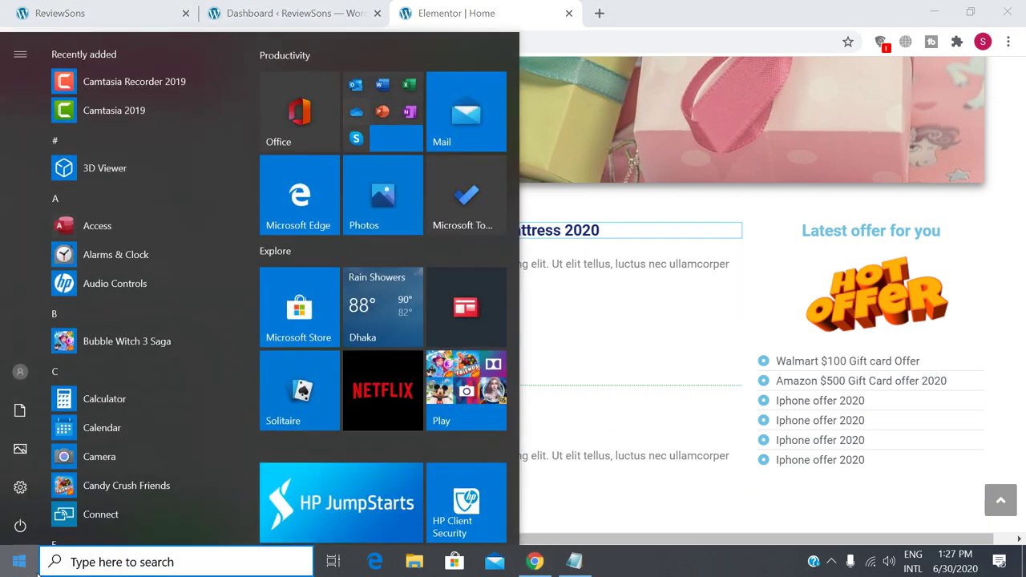
{"action": "type", "text": "not"}
{"action": "key", "text": "Return"}
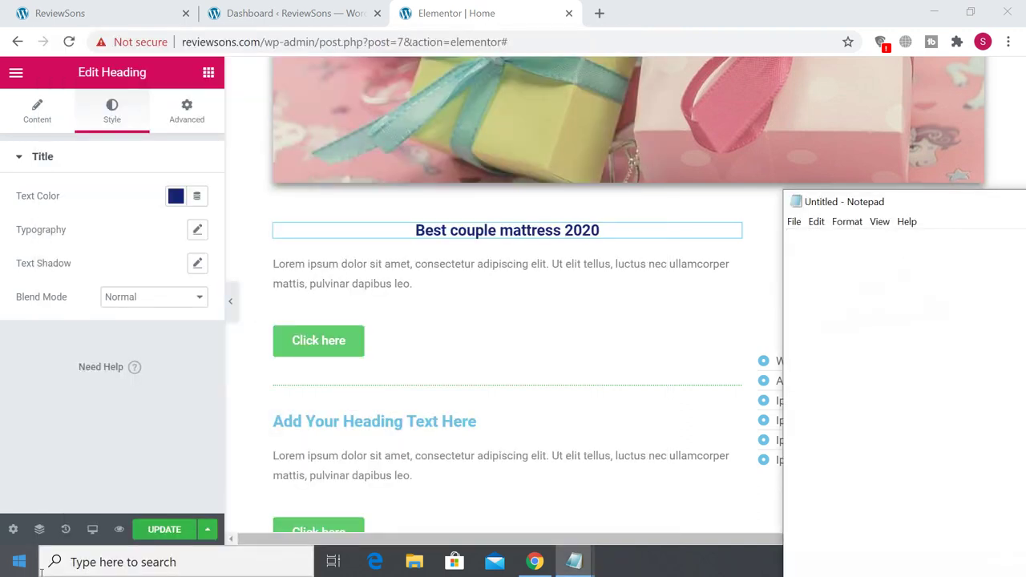
{"action": "key", "text": "ctrl+v"}
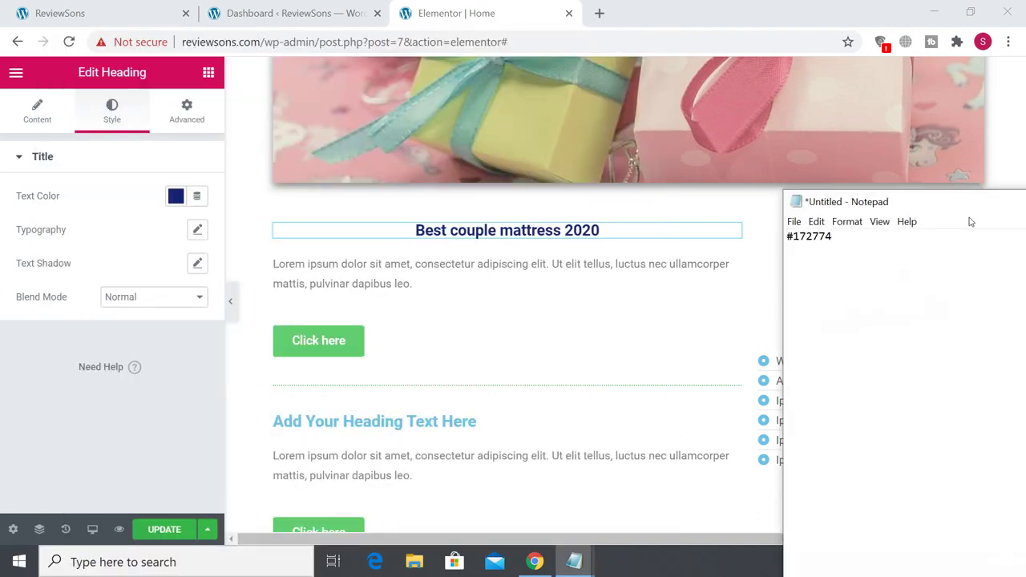
{"action": "left_click_drag", "start_coordinate": [974, 211], "coordinate": [414, 204]}
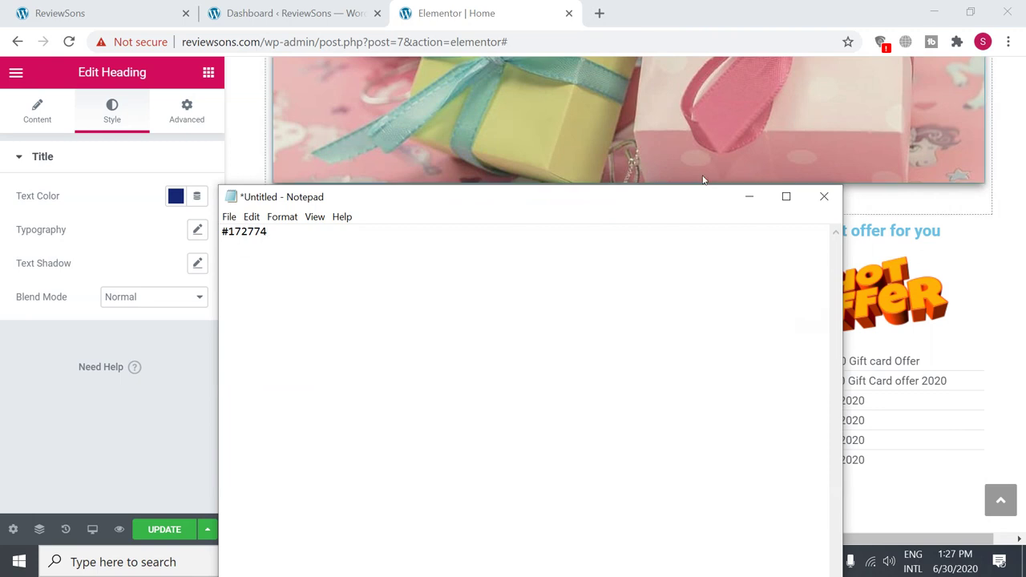
{"action": "left_click", "coordinate": [745, 198]}
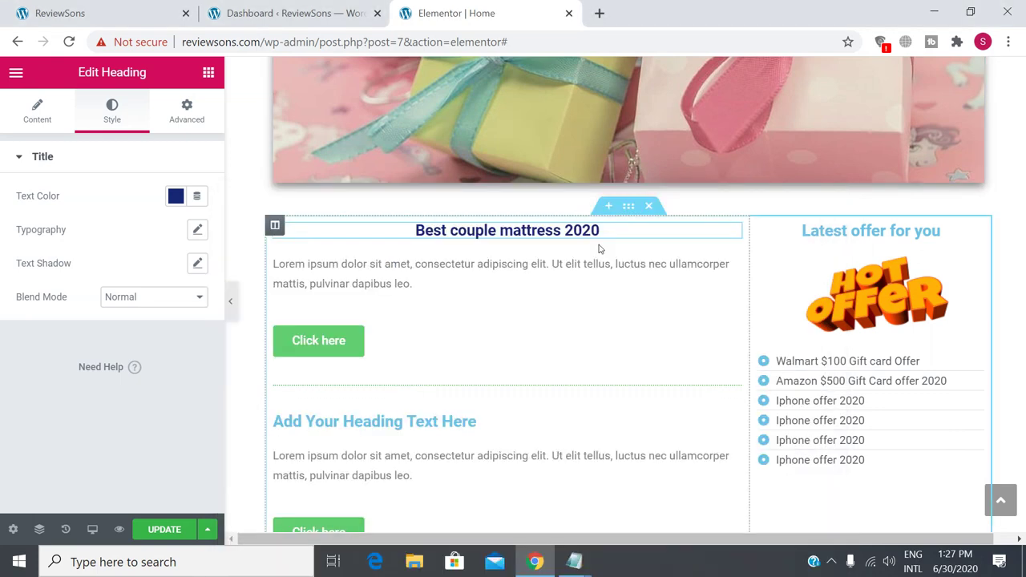
Open the paragraph under 'Best couple mattress 2020' and select all its lorem ipsum text.
{"action": "left_click", "coordinate": [364, 278]}
{"action": "left_click_drag", "start_coordinate": [425, 286], "coordinate": [280, 263]}
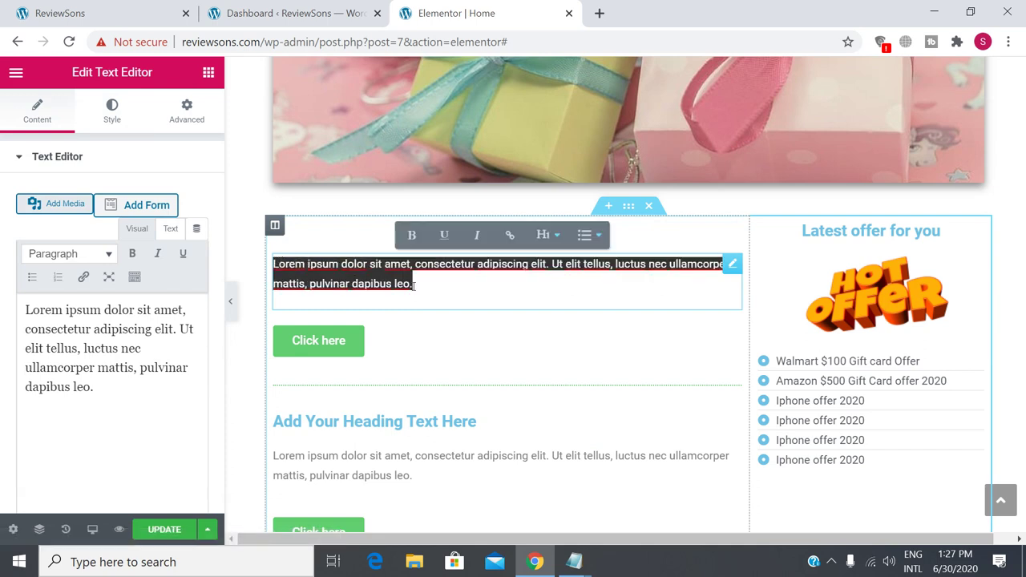
{"action": "left_click_drag", "start_coordinate": [340, 255], "coordinate": [376, 285]}
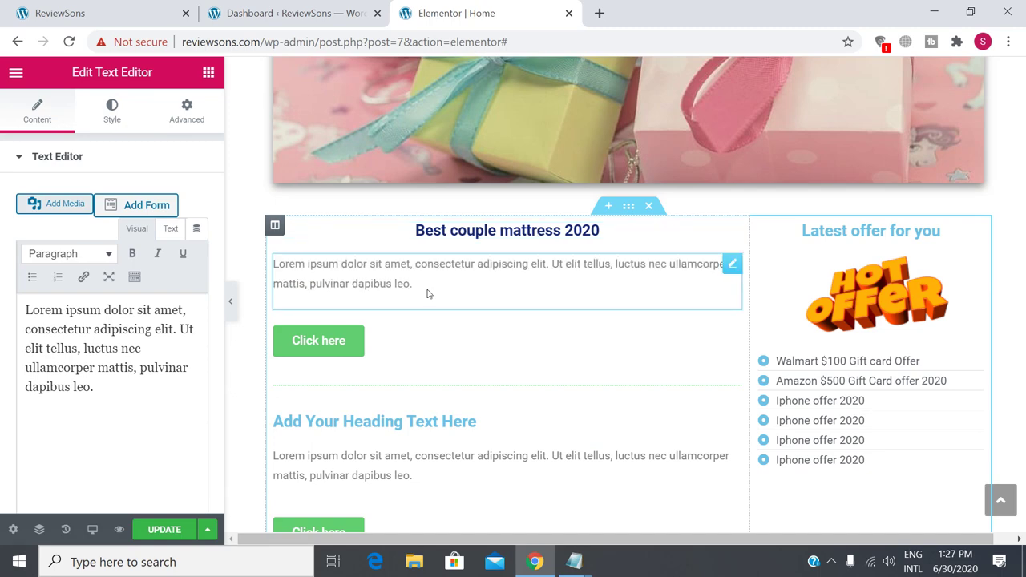
{"action": "left_click", "coordinate": [401, 298]}
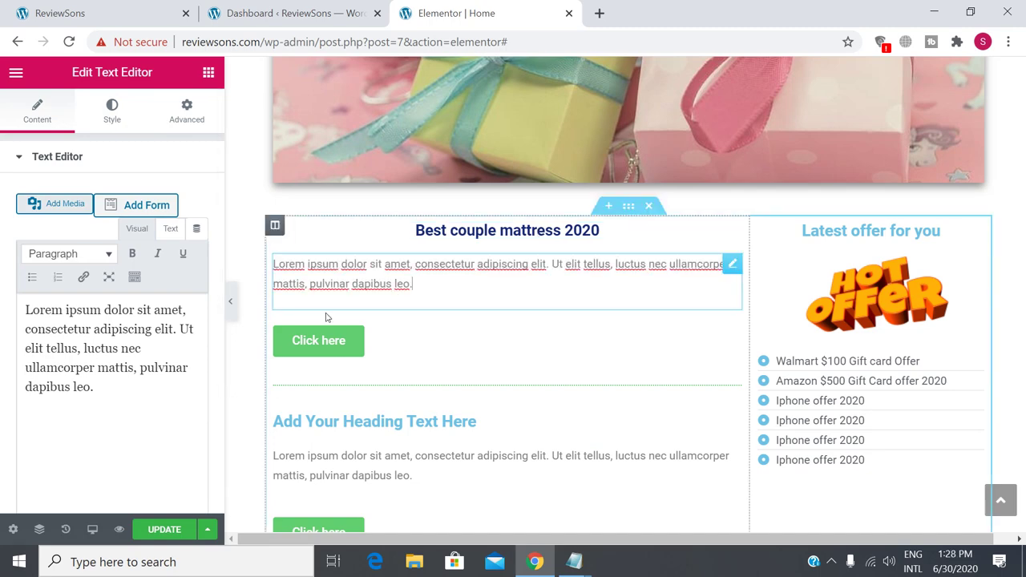
{"action": "left_click_drag", "start_coordinate": [23, 308], "coordinate": [101, 412]}
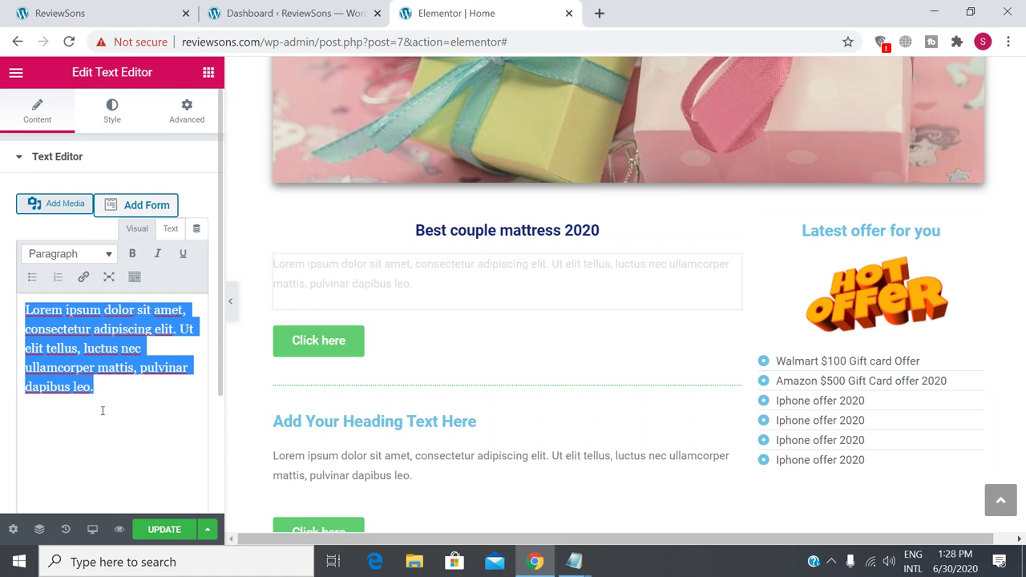
{"action": "left_click", "coordinate": [105, 387]}
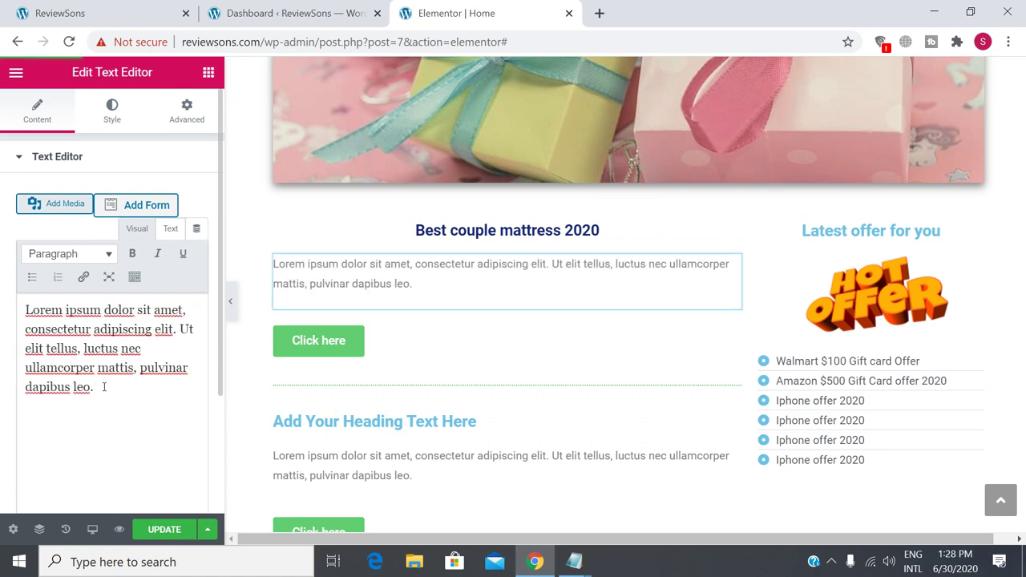
{"action": "left_click_drag", "start_coordinate": [103, 388], "coordinate": [27, 309]}
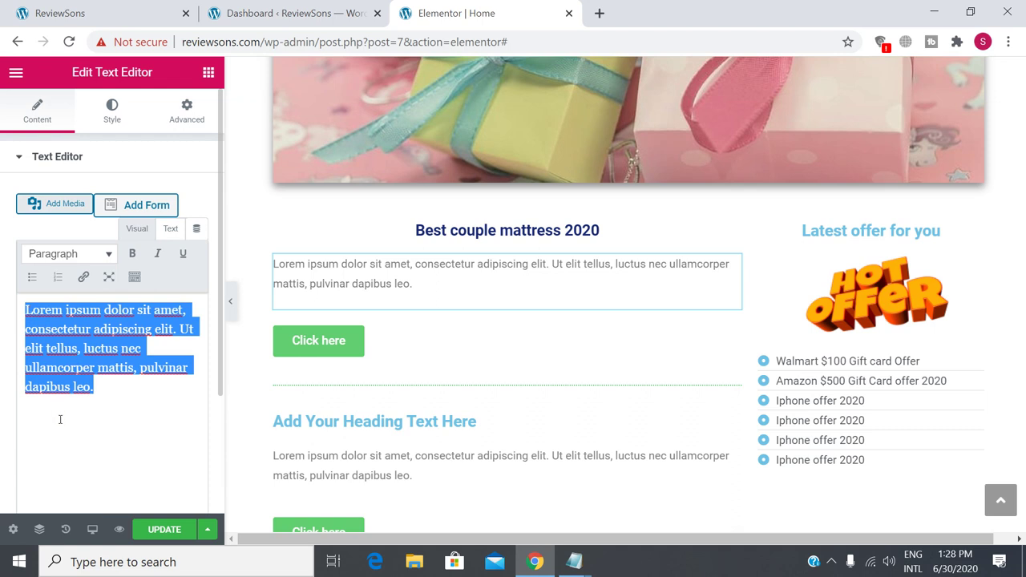
Replace the placeholder with text about finding the best mattress in the market, ending 'for your sound sleeping'.
{"action": "key", "text": "BackSpace"}
{"action": "type", "text": "If yp"}
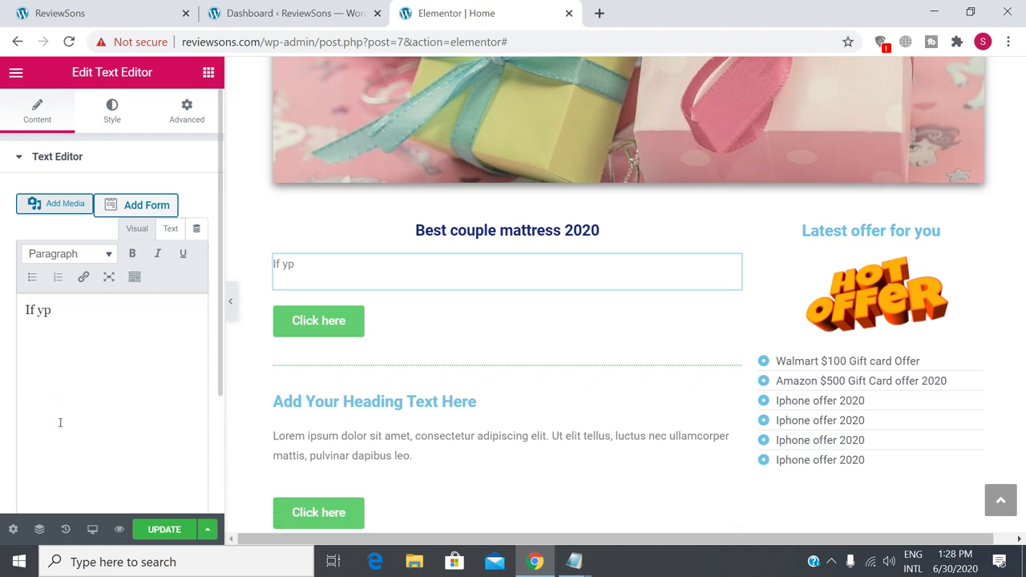
{"action": "key", "text": "BackSpace"}
{"action": "key", "text": "BackSpace"}
{"action": "type", "text": "you wants to goo"}
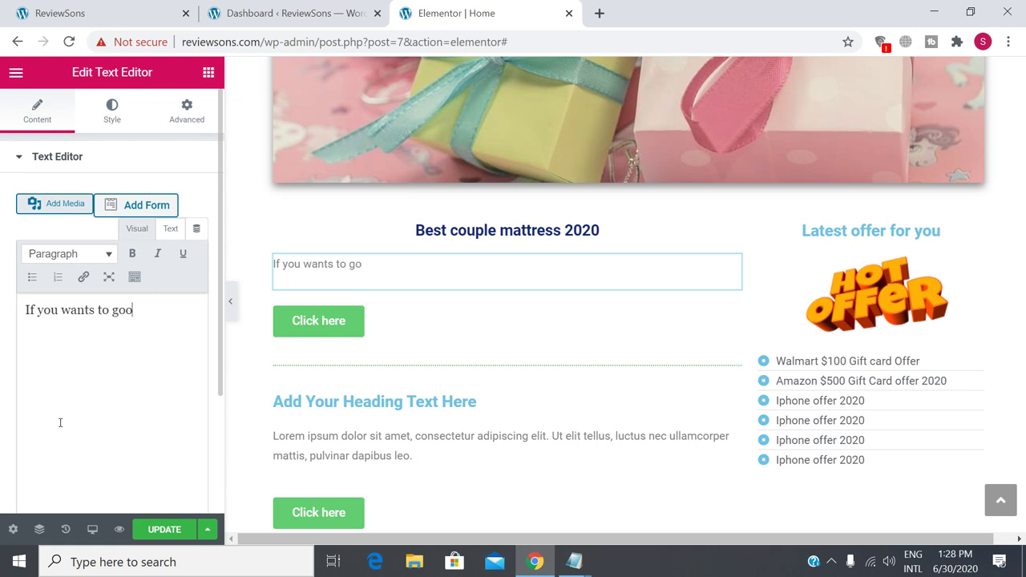
{"action": "type", "text": "d sleep , so have t"}
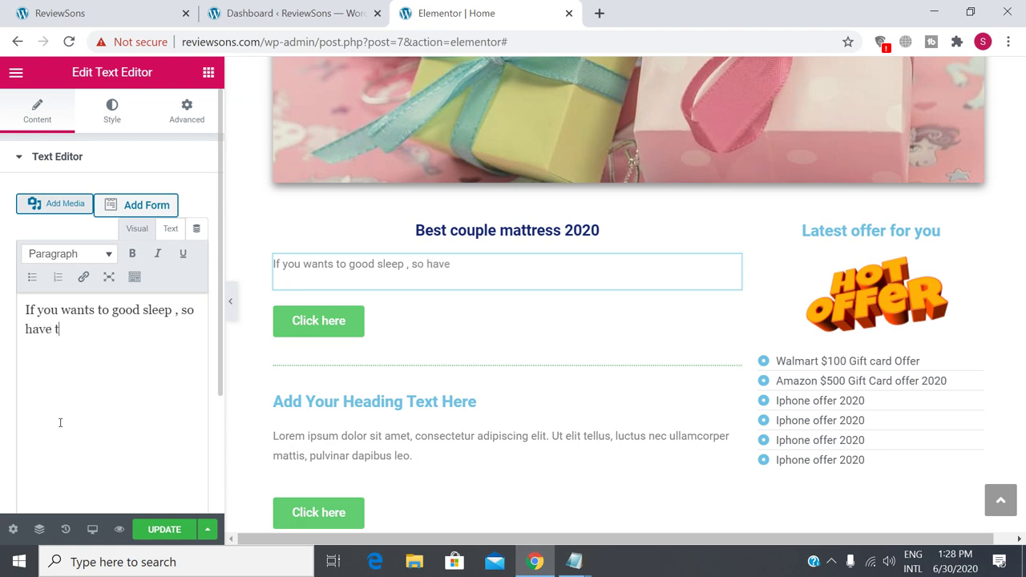
{"action": "type", "text": "o search best "}
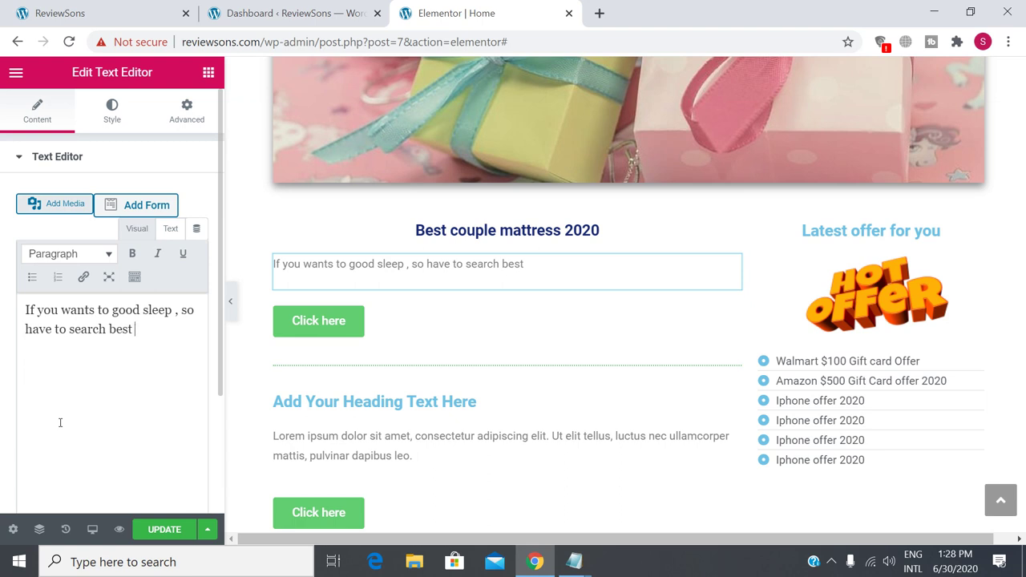
{"action": "type", "text": "mattress for"}
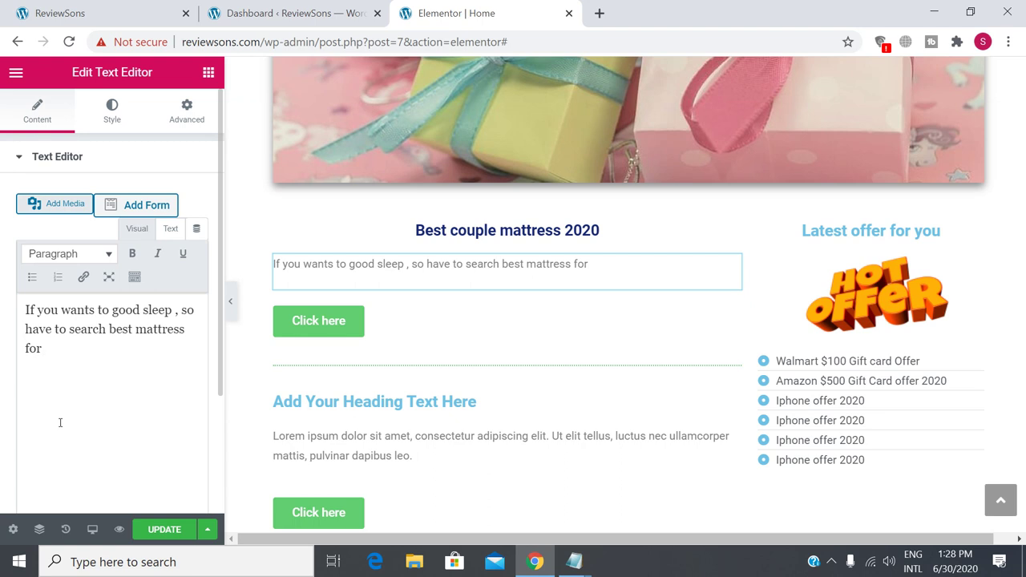
{"action": "key", "text": "BackSpace"}
{"action": "key", "text": "BackSpace"}
{"action": "key", "text": "BackSpace"}
{"action": "type", "text": "in the market"}
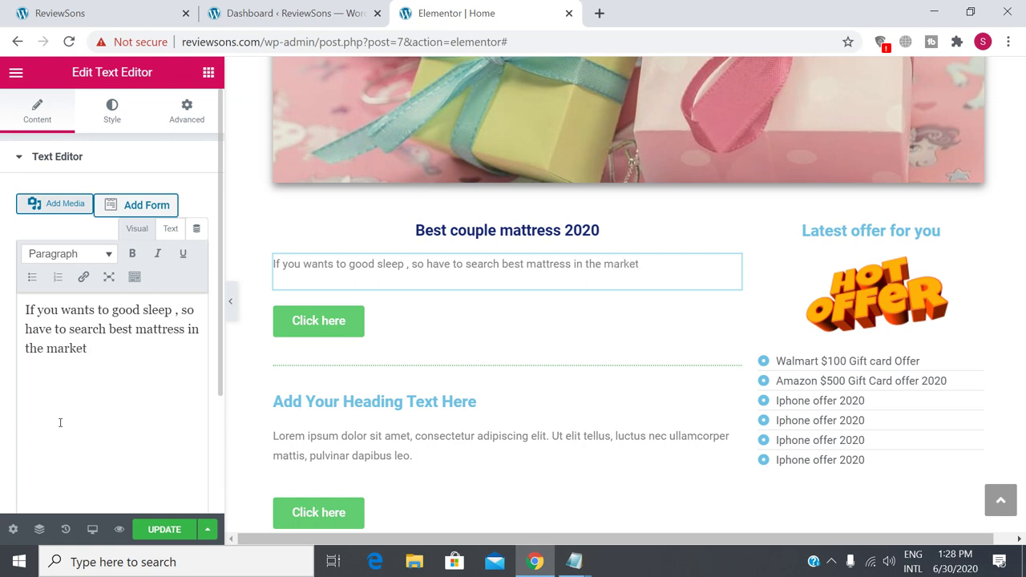
{"action": "type", "text": ". but we are he"}
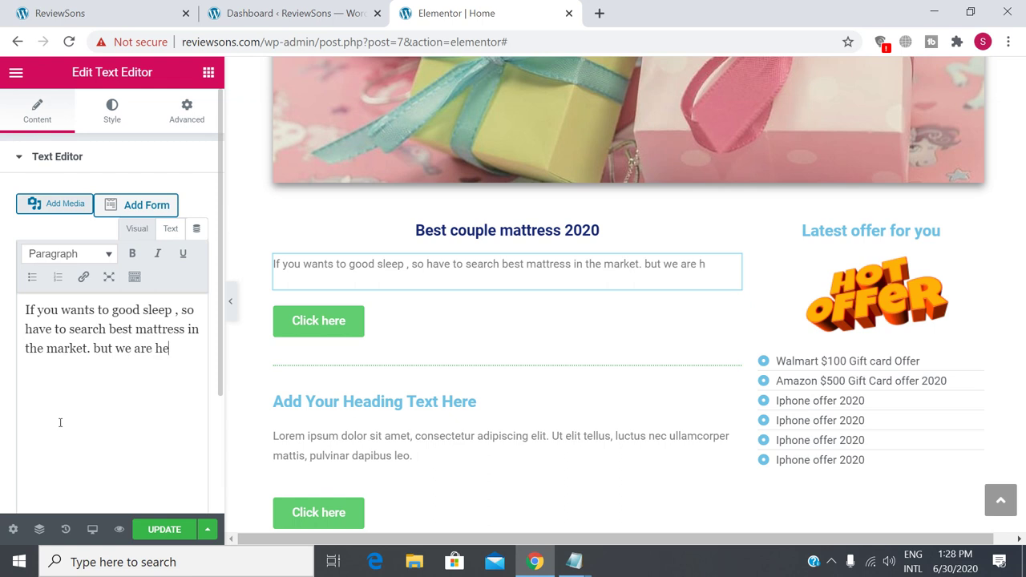
{"action": "type", "text": "re to gi"}
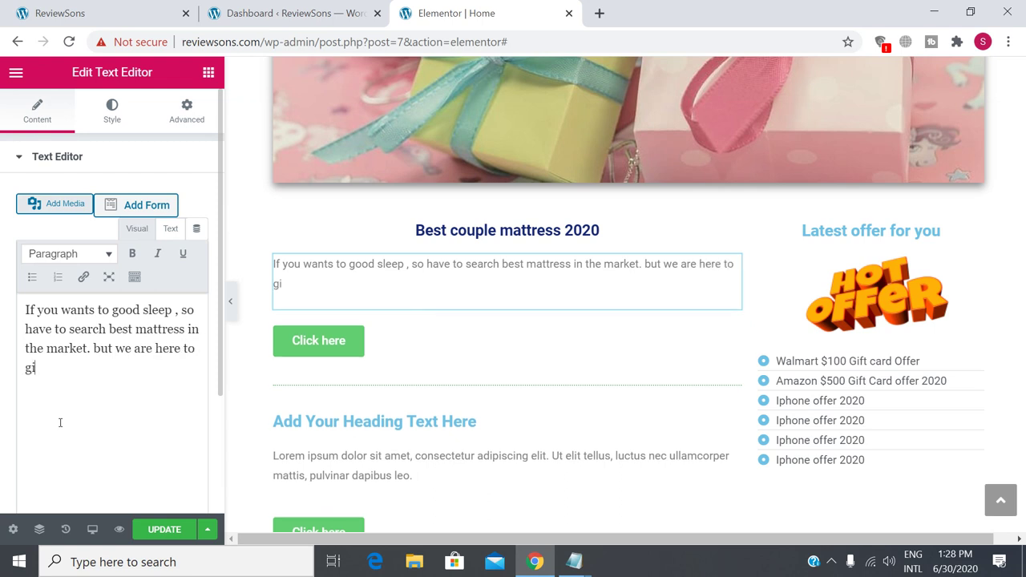
{"action": "type", "text": "ve you s"}
{"action": "type", "text": "suggestio"}
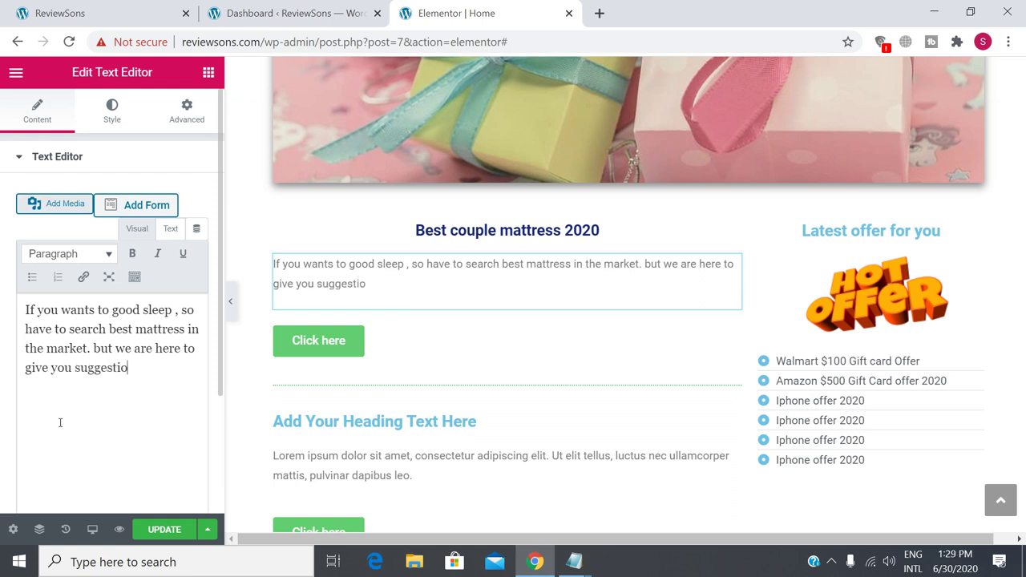
{"action": "type", "text": "ns for best a"}
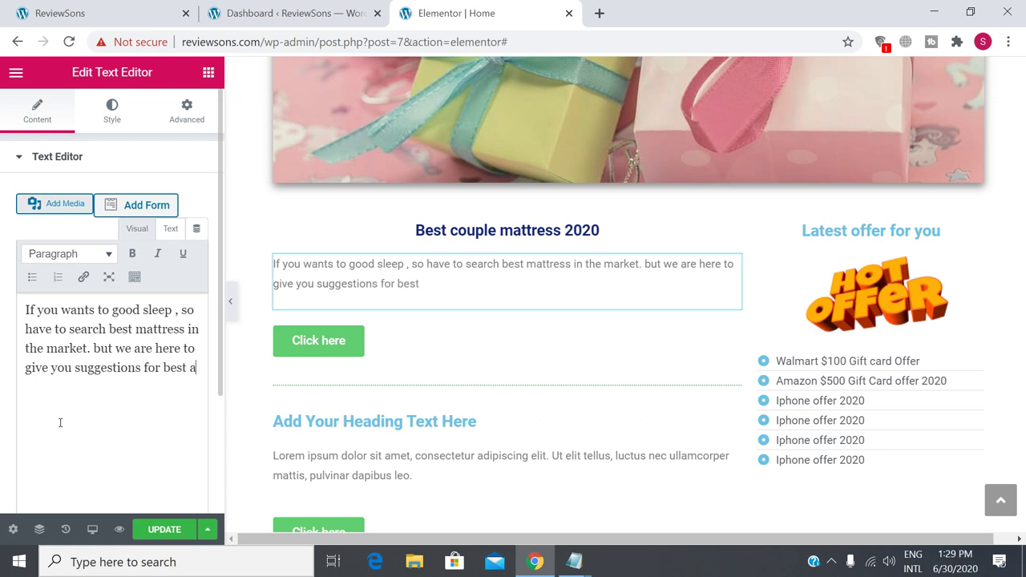
{"action": "type", "text": "vailable"}
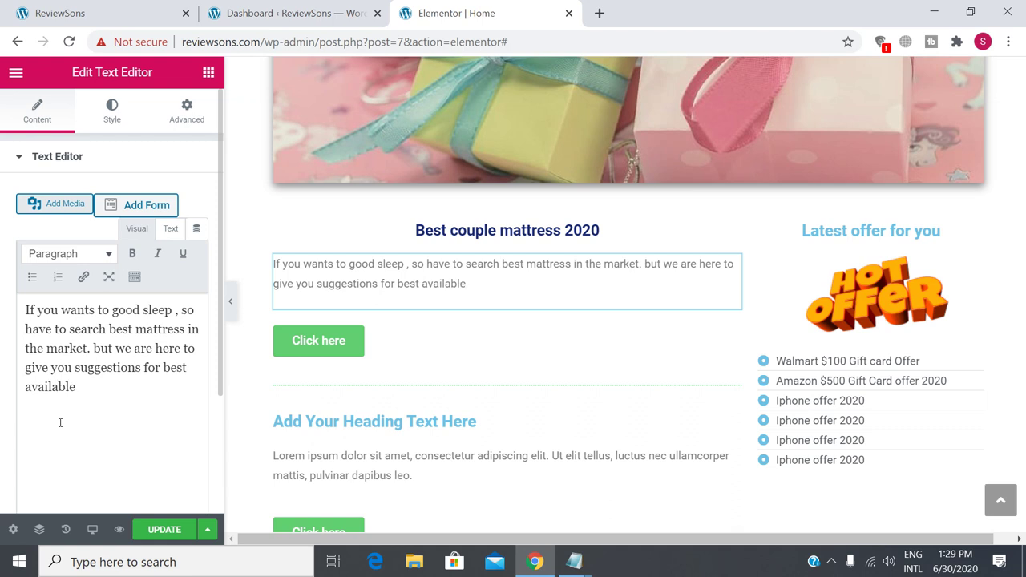
{"action": "type", "text": " mattress"}
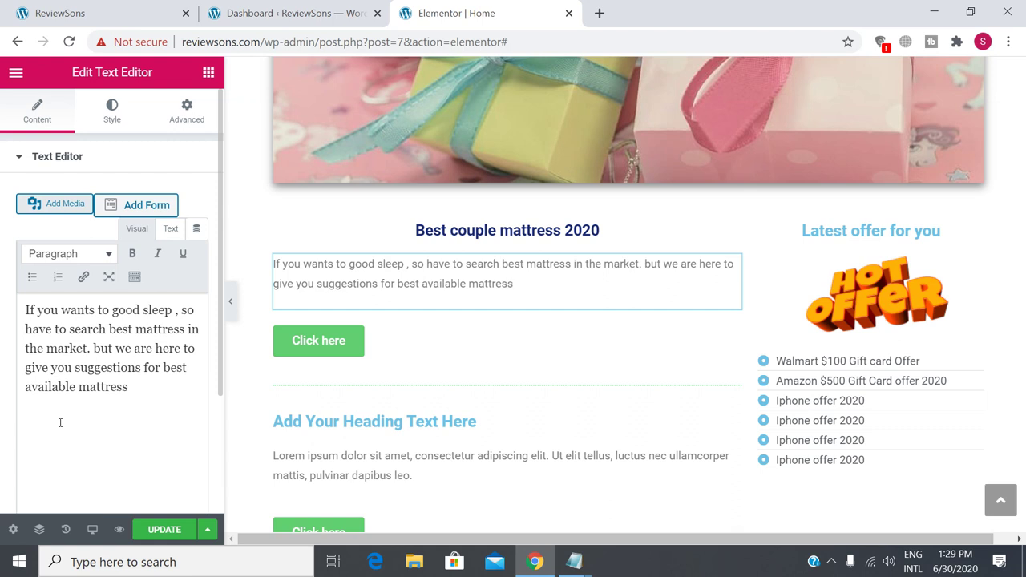
{"action": "type", "text": " for your sound sl"}
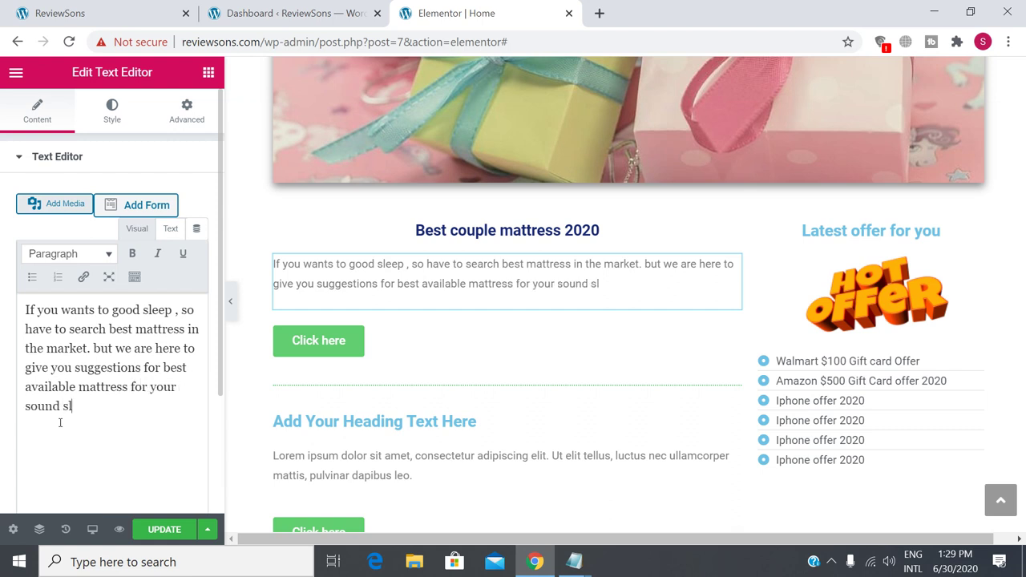
{"action": "type", "text": "eeping."}
Select the Click here button's Link field, then load cpagrip.com in a new browser tab.
{"action": "left_click", "coordinate": [329, 344]}
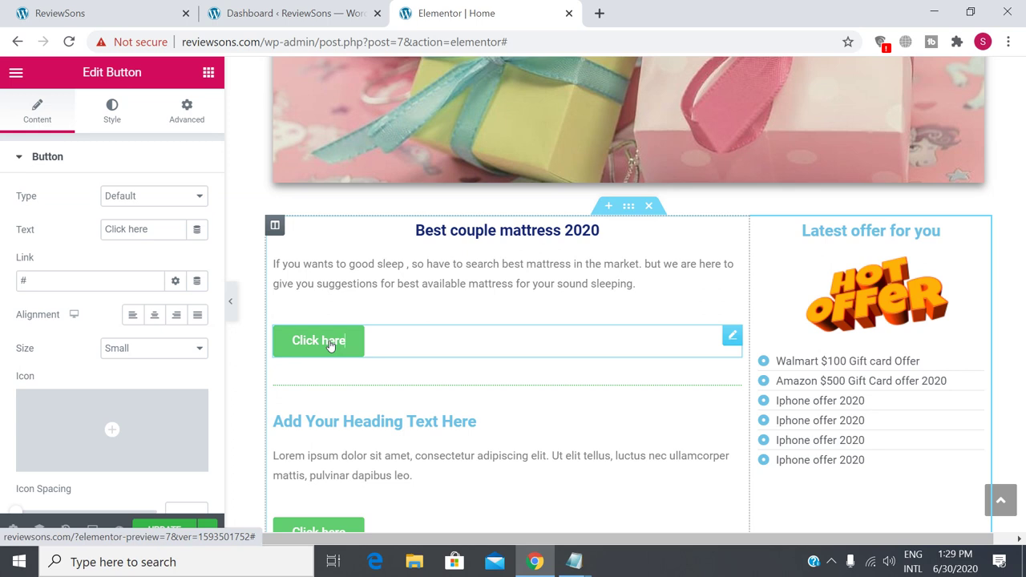
{"action": "left_click", "coordinate": [38, 282]}
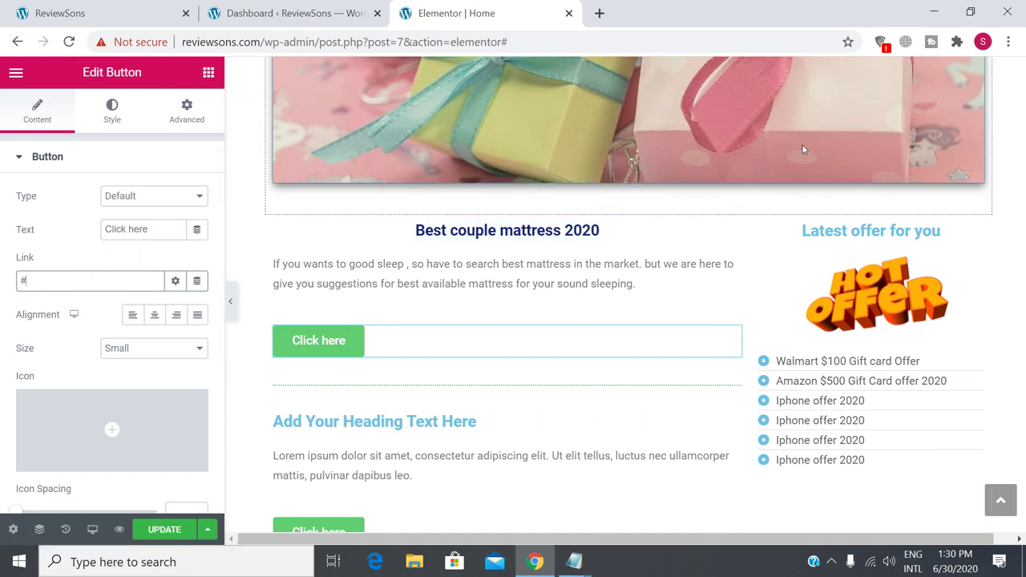
{"action": "left_click", "coordinate": [600, 12]}
{"action": "type", "text": "c"}
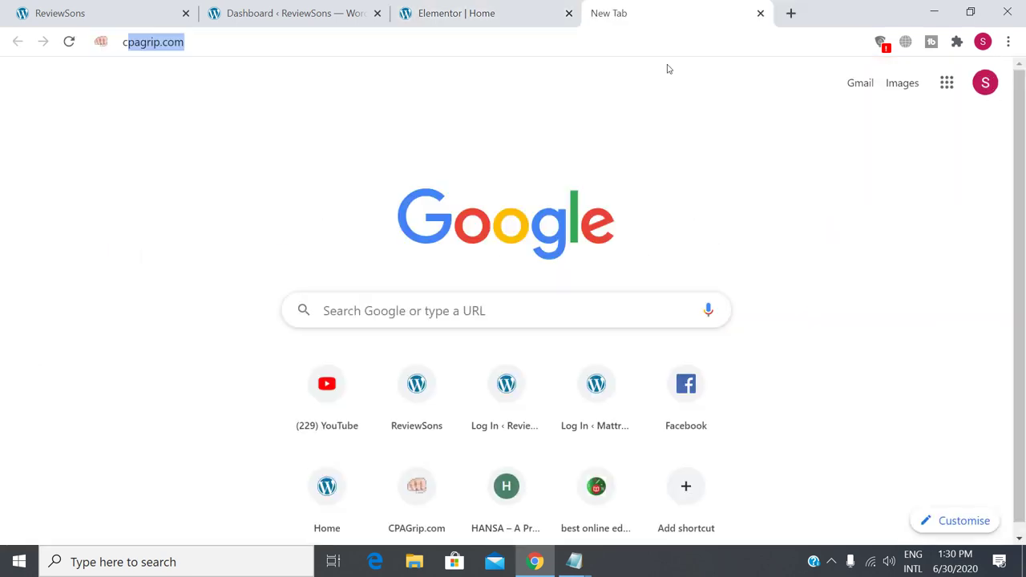
{"action": "type", "text": "pa"}
{"action": "key", "text": "Return"}
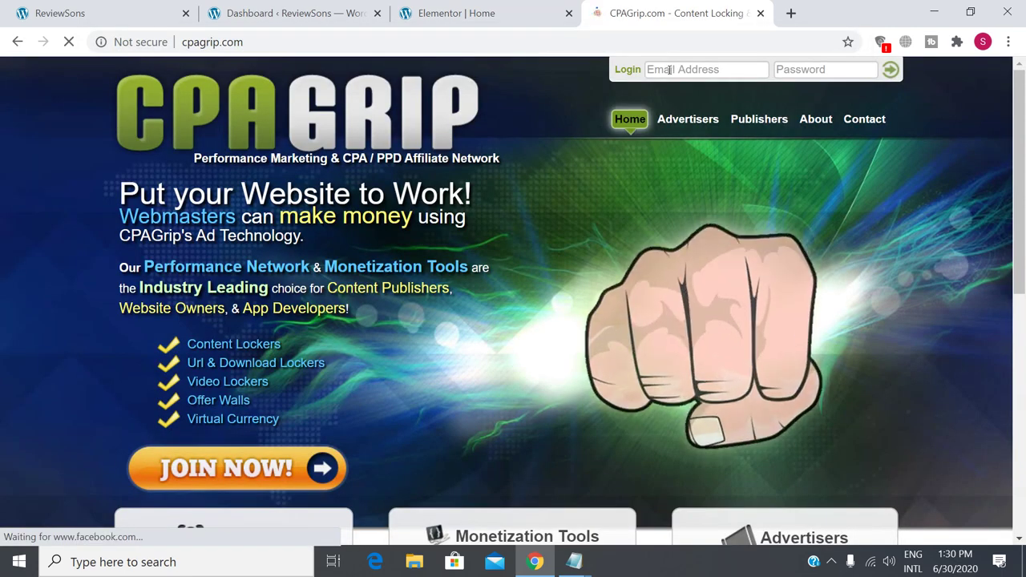
Fill the CPAGrip login e-mail from the saved suggestions and move to the Password field.
{"action": "left_click", "coordinate": [671, 70]}
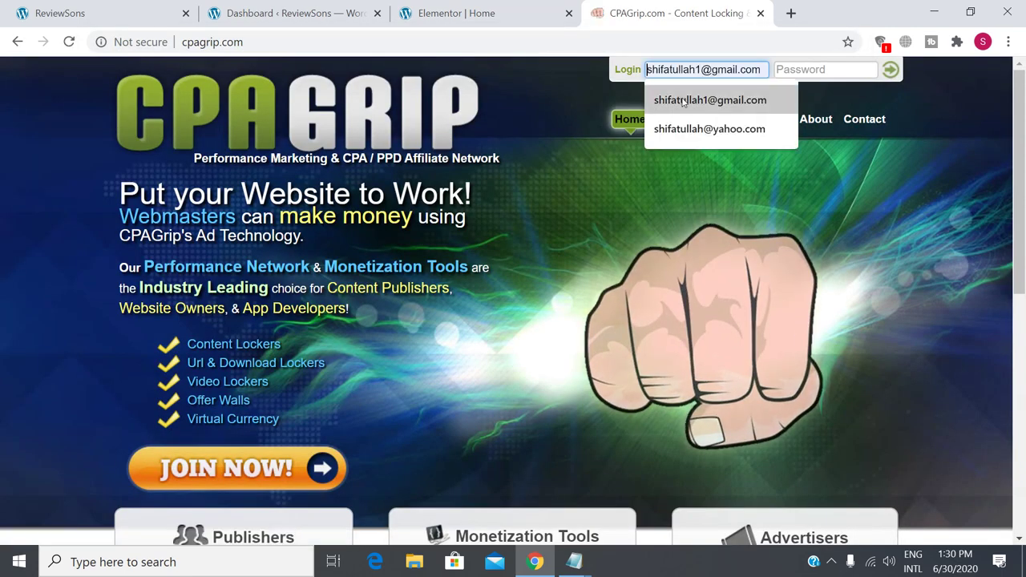
{"action": "left_click", "coordinate": [683, 99]}
{"action": "left_click", "coordinate": [812, 68]}
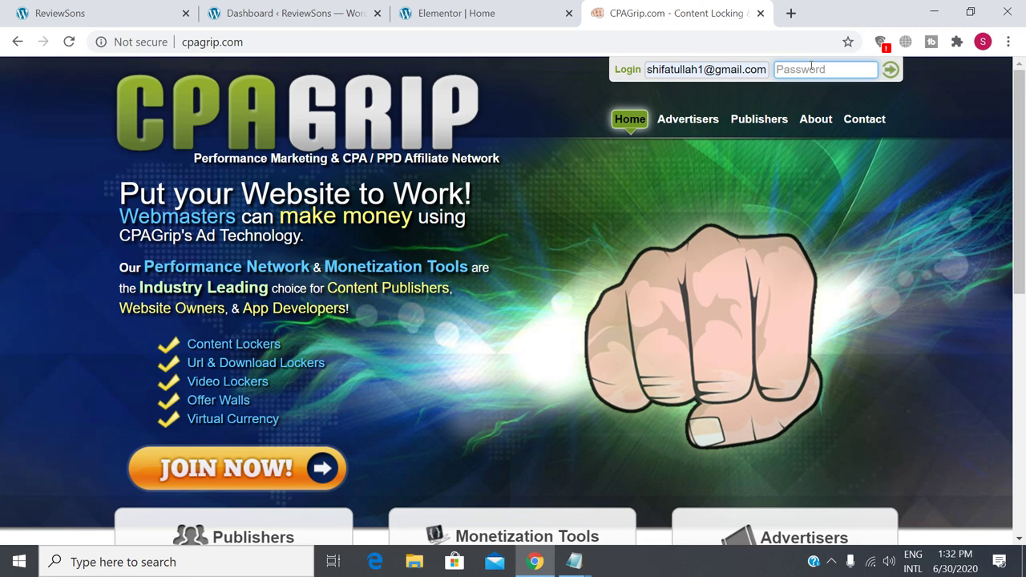
Enter the account password, log in to CPAGrip, and let Chrome save the password.
{"action": "type", "text": "*****"}
{"action": "key", "text": "BackSpace"}
{"action": "key", "text": "BackSpace"}
{"action": "key", "text": "BackSpace"}
{"action": "key", "text": "BackSpace"}
{"action": "type", "text": "***********"}
{"action": "key", "text": "Return"}
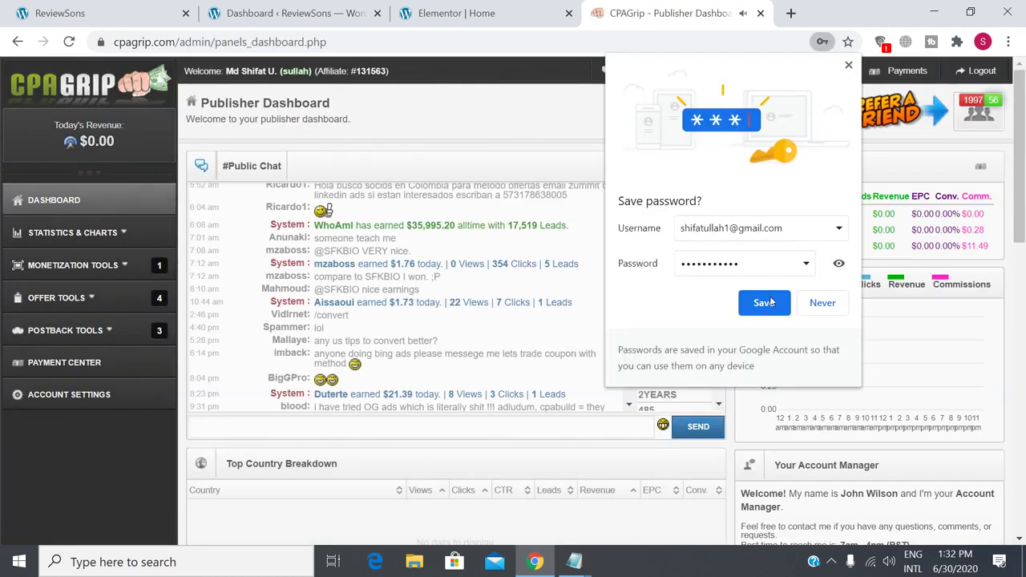
{"action": "left_click", "coordinate": [764, 303]}
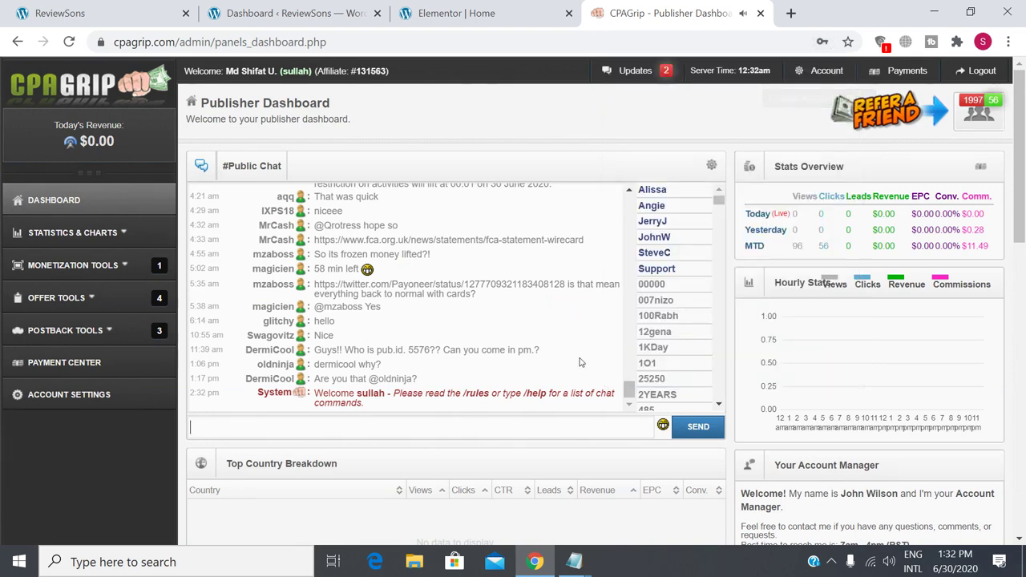
{"action": "scroll", "coordinate": [495, 374], "scroll_direction": "down", "scroll_amount": 3}
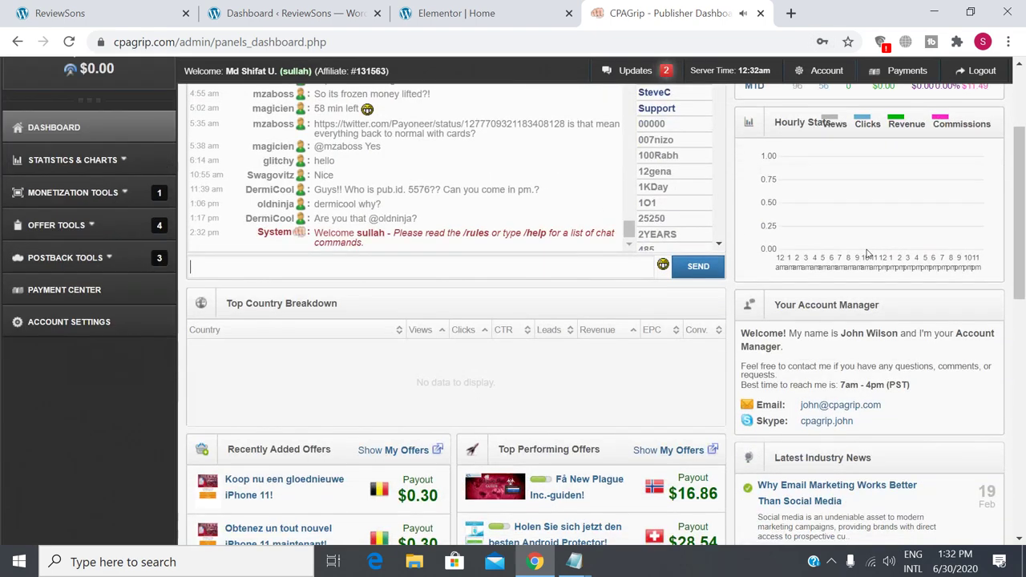
{"action": "scroll", "coordinate": [802, 240], "scroll_direction": "up", "scroll_amount": 3}
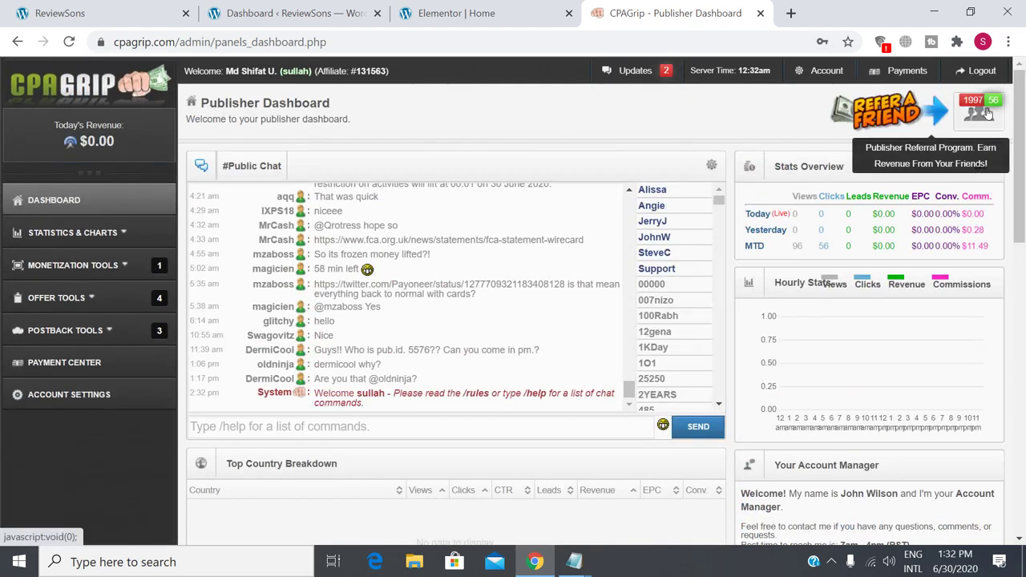
{"action": "left_click", "coordinate": [973, 110]}
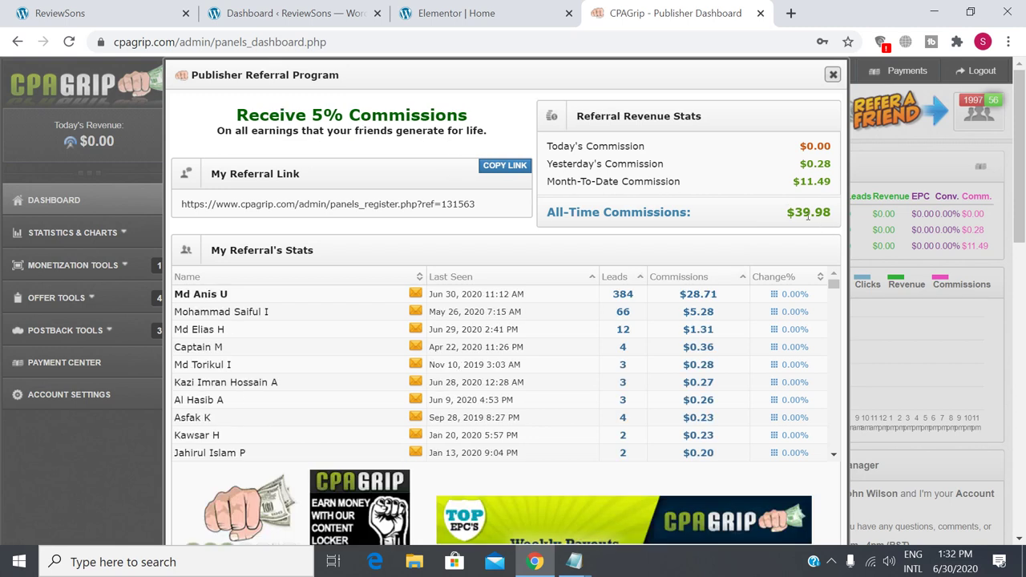
{"action": "left_click_drag", "start_coordinate": [787, 213], "coordinate": [832, 211]}
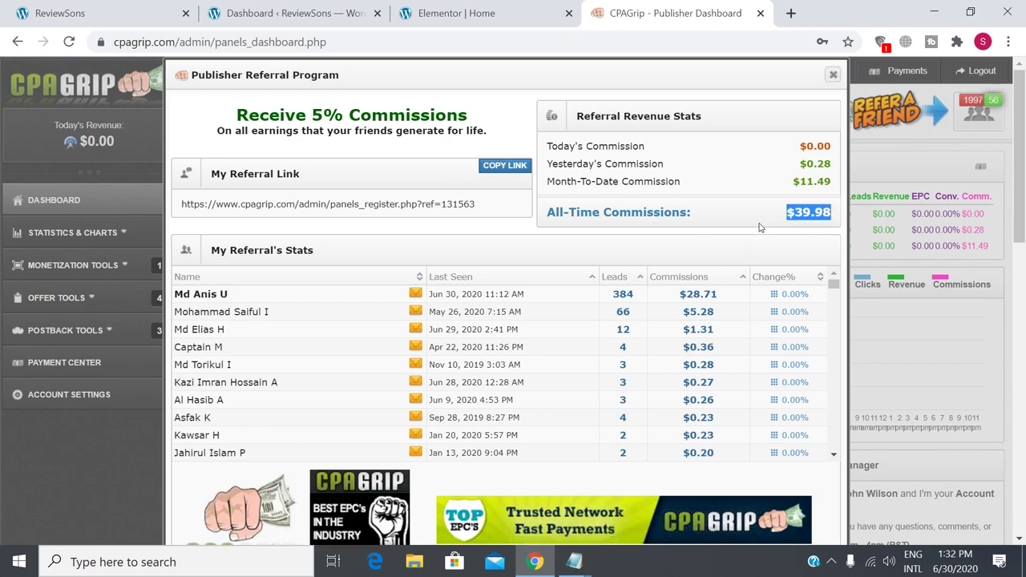
{"action": "left_click", "coordinate": [833, 75]}
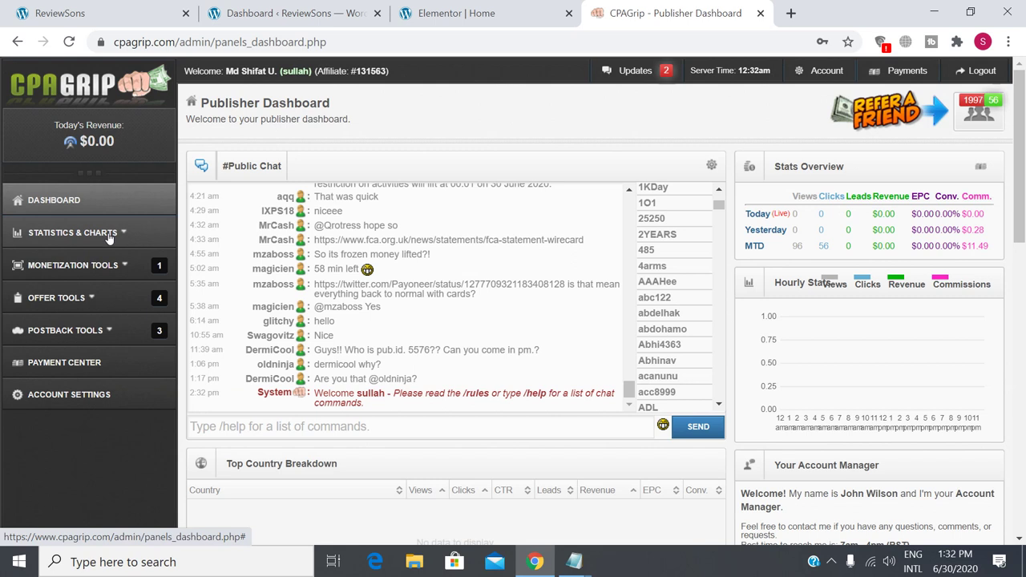
Expand Offer Tools in the CPAGrip sidebar and open My Offers.
{"action": "left_click", "coordinate": [121, 234]}
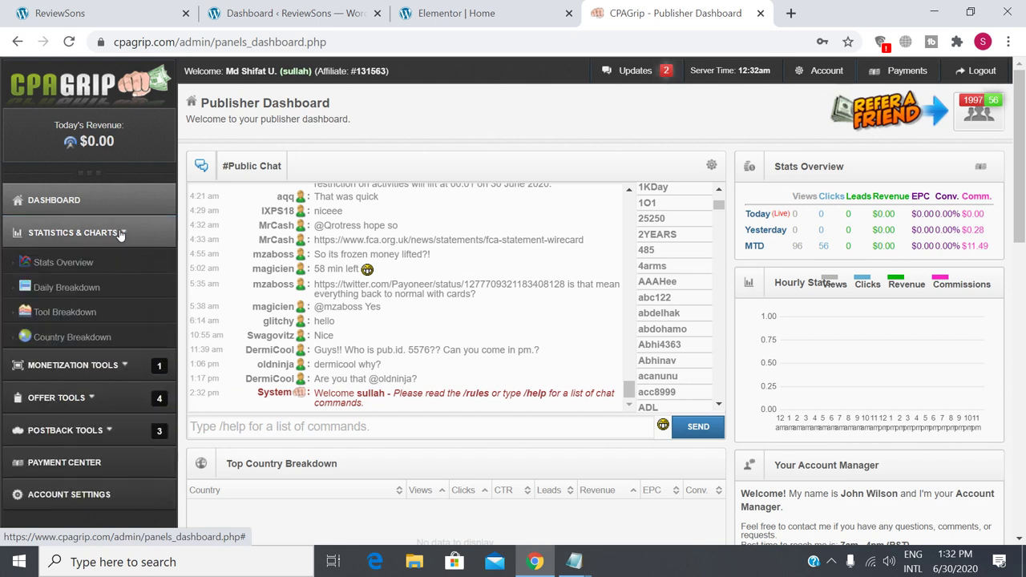
{"action": "left_click", "coordinate": [121, 233]}
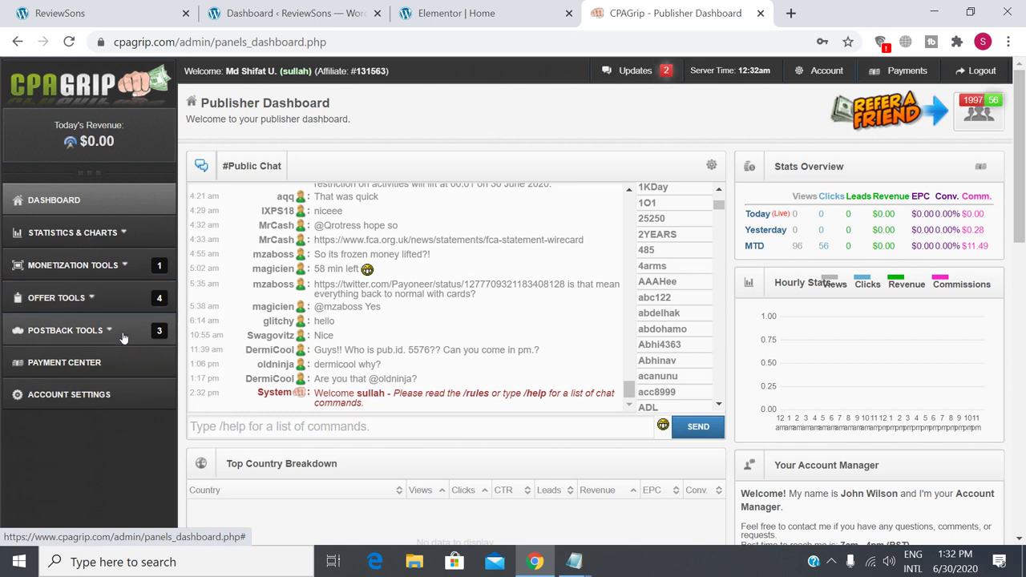
{"action": "left_click", "coordinate": [75, 270]}
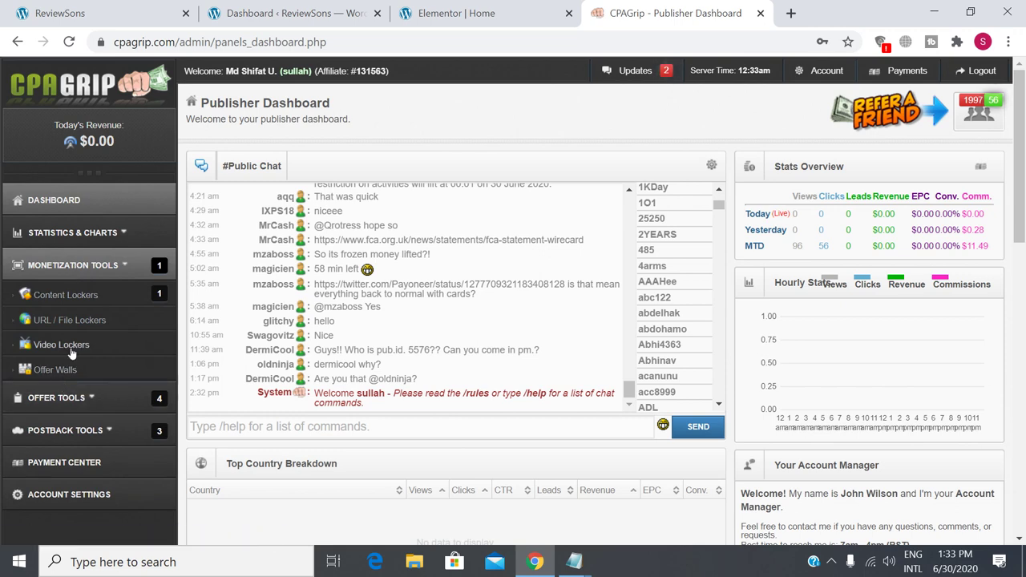
{"action": "left_click", "coordinate": [64, 398]}
{"action": "scroll", "coordinate": [81, 390], "scroll_direction": "down", "scroll_amount": 1}
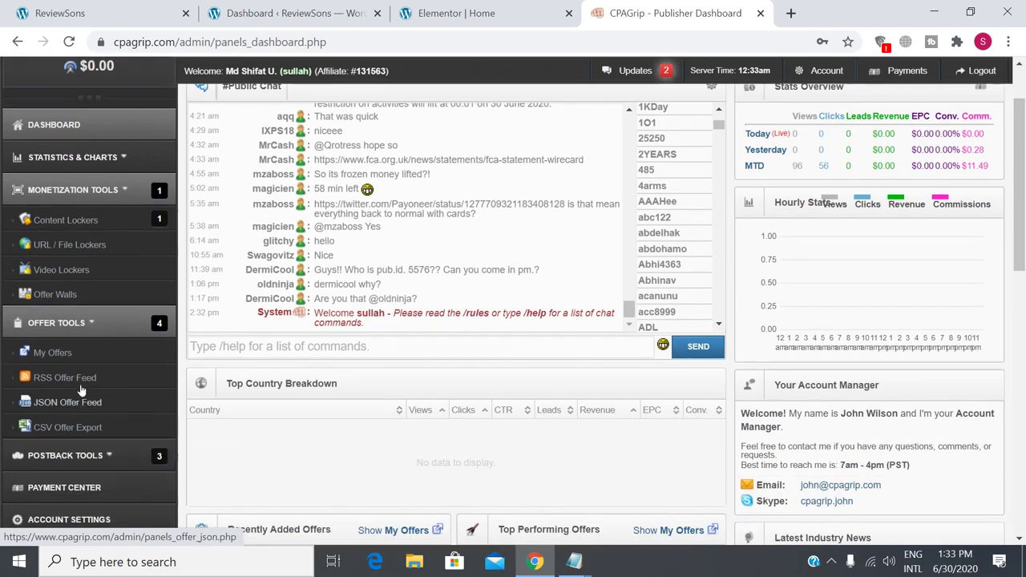
{"action": "left_click", "coordinate": [53, 367]}
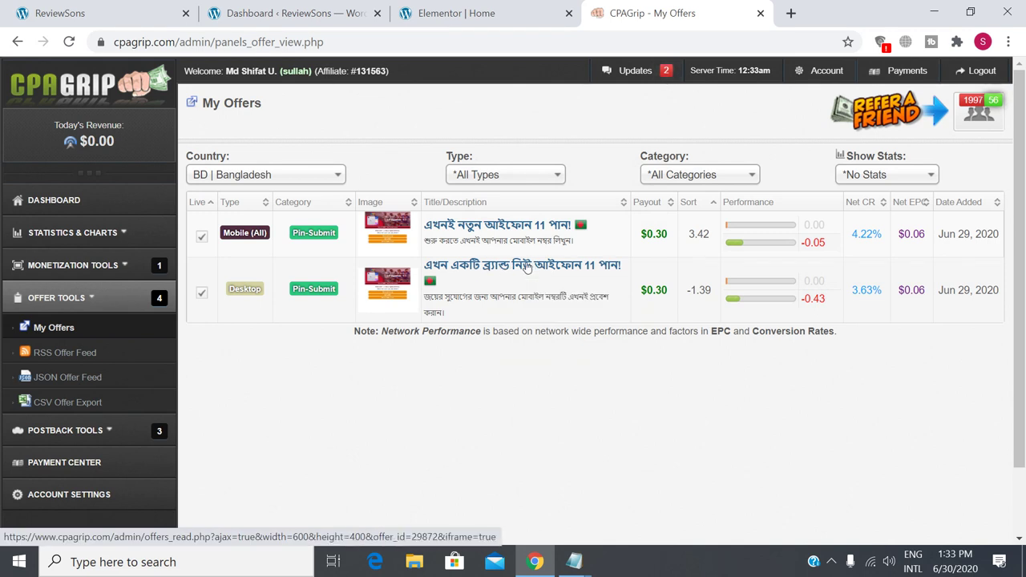
Open the desktop iPhone 11 offer in a new tab, copy its fasterfiles.net link, and return to Elementor.
{"action": "right_click", "coordinate": [527, 267]}
{"action": "left_click", "coordinate": [561, 271]}
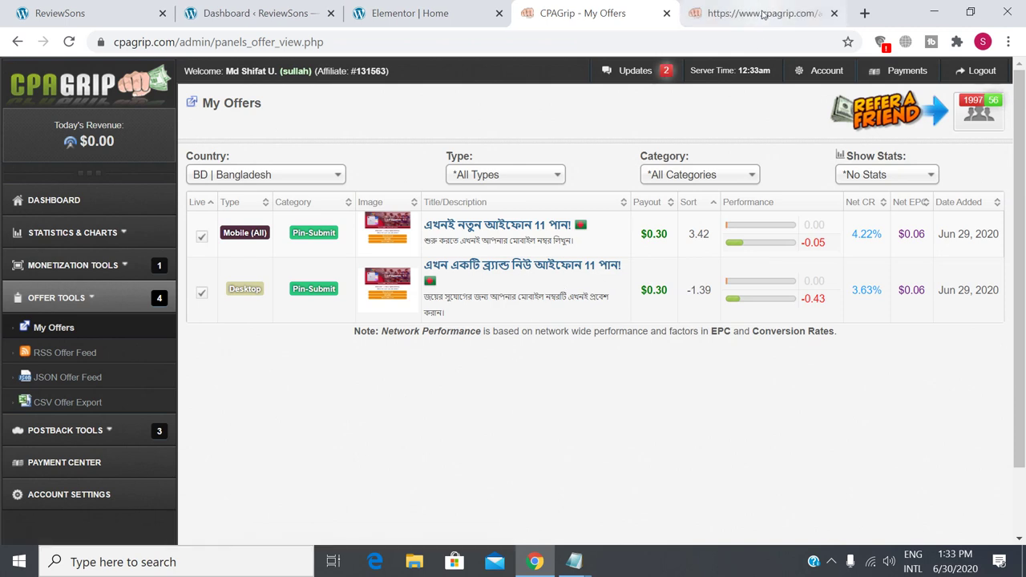
{"action": "left_click", "coordinate": [762, 14]}
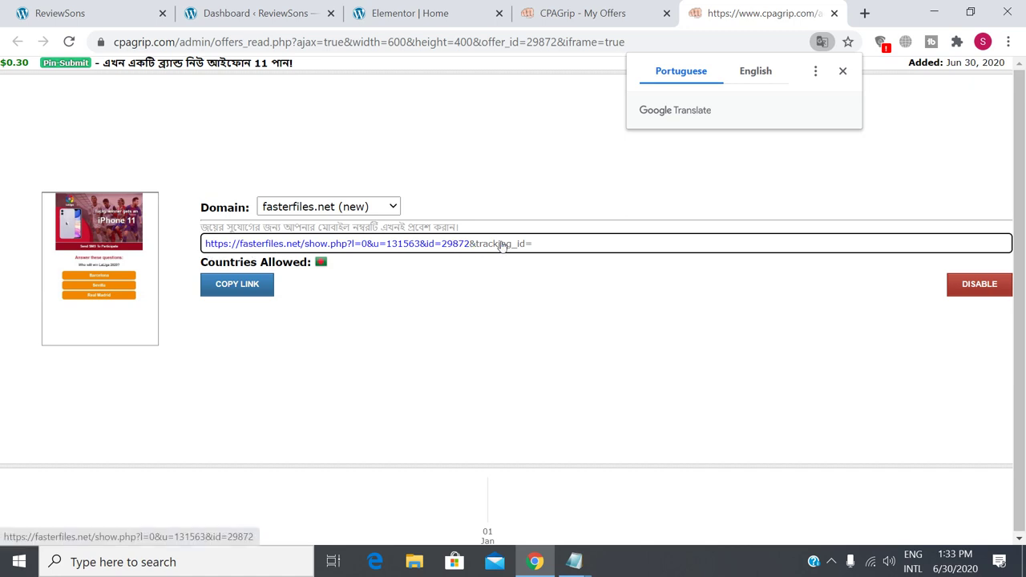
{"action": "left_click", "coordinate": [246, 287]}
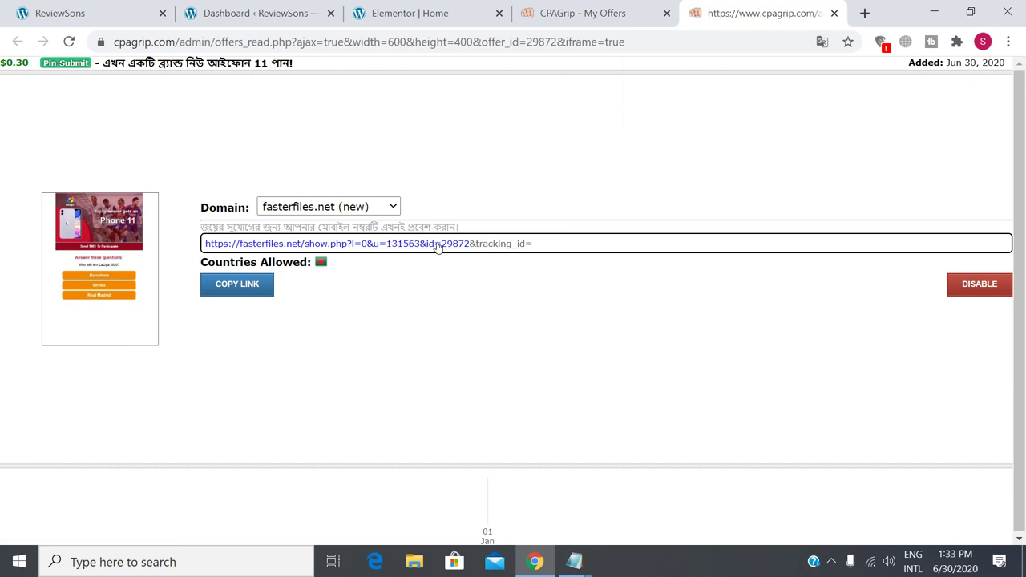
{"action": "left_click", "coordinate": [409, 15]}
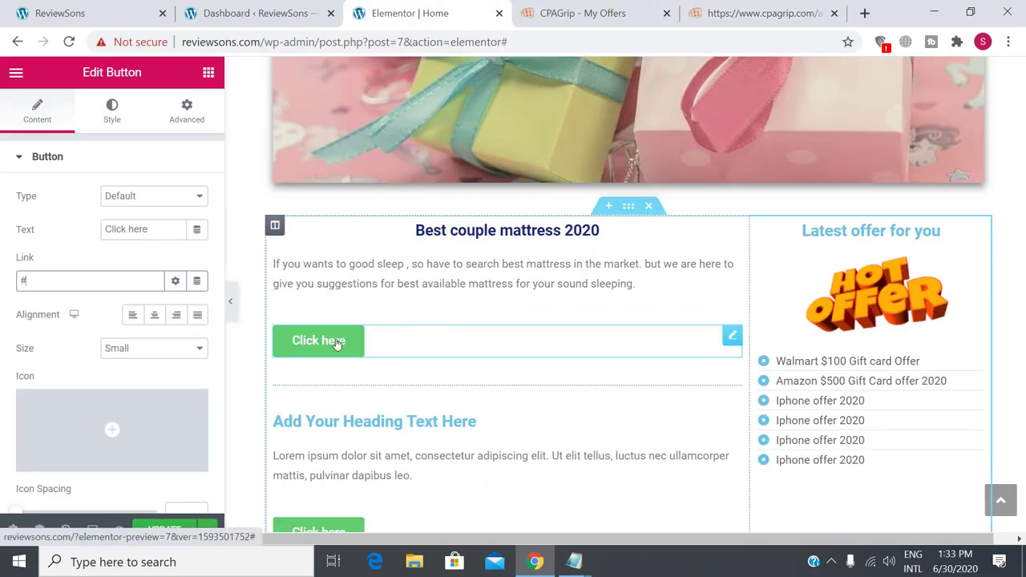
Replace the Click here button's # link with the copied fasterfiles.net offer link.
{"action": "left_click", "coordinate": [755, 11]}
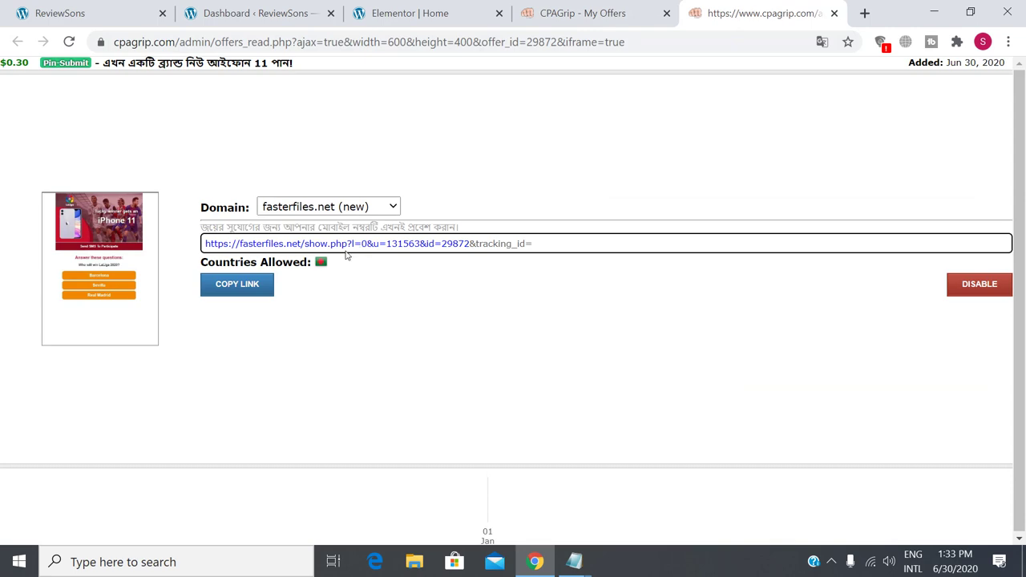
{"action": "left_click", "coordinate": [565, 13]}
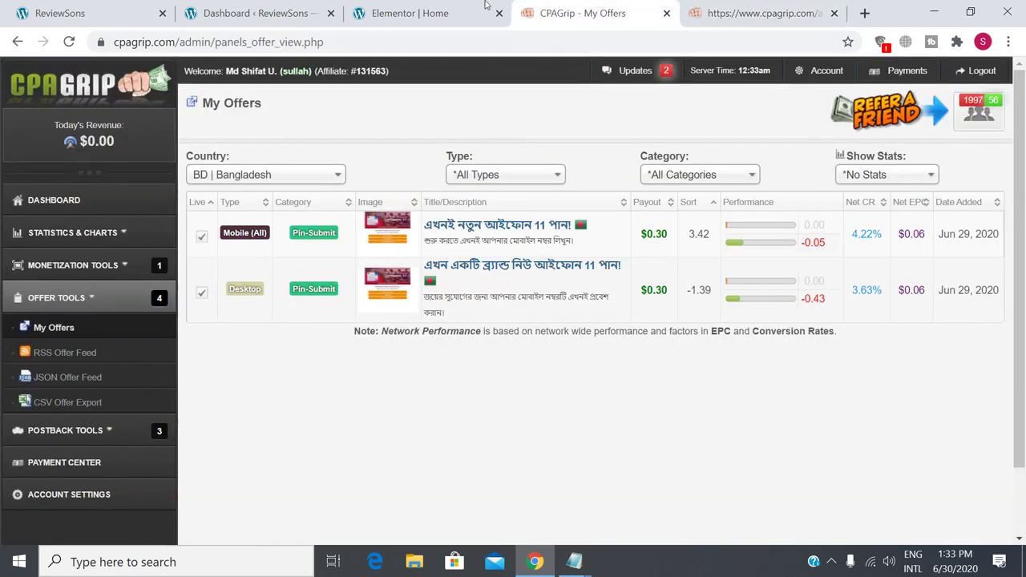
{"action": "left_click", "coordinate": [433, 11]}
{"action": "left_click", "coordinate": [326, 343]}
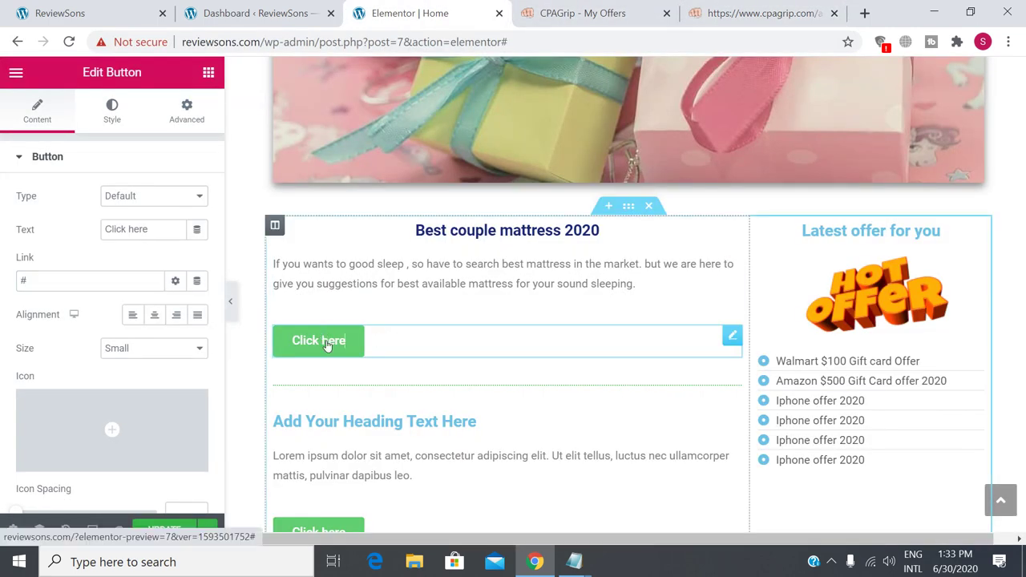
{"action": "double_click", "coordinate": [21, 280]}
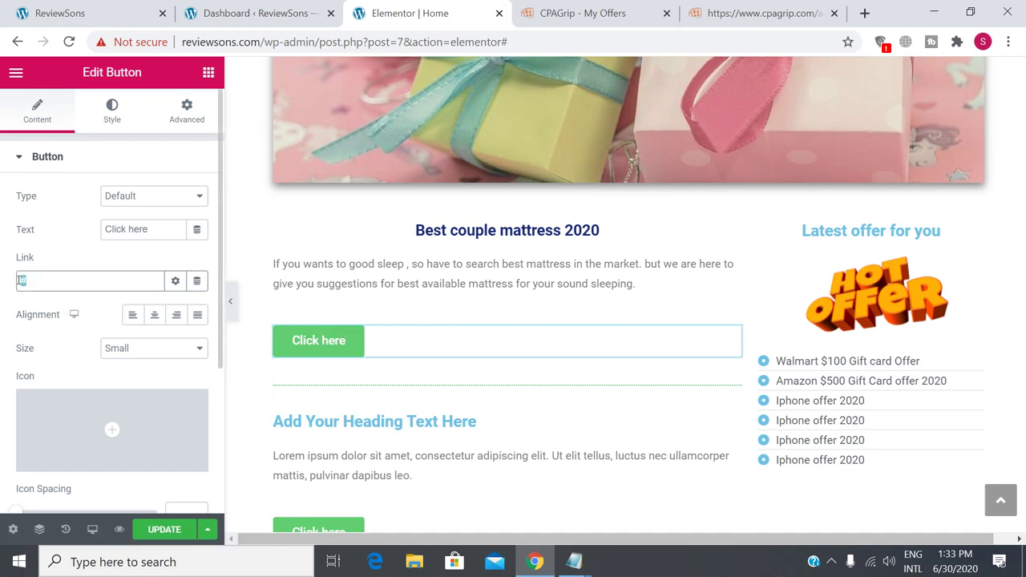
{"action": "key", "text": "BackSpace"}
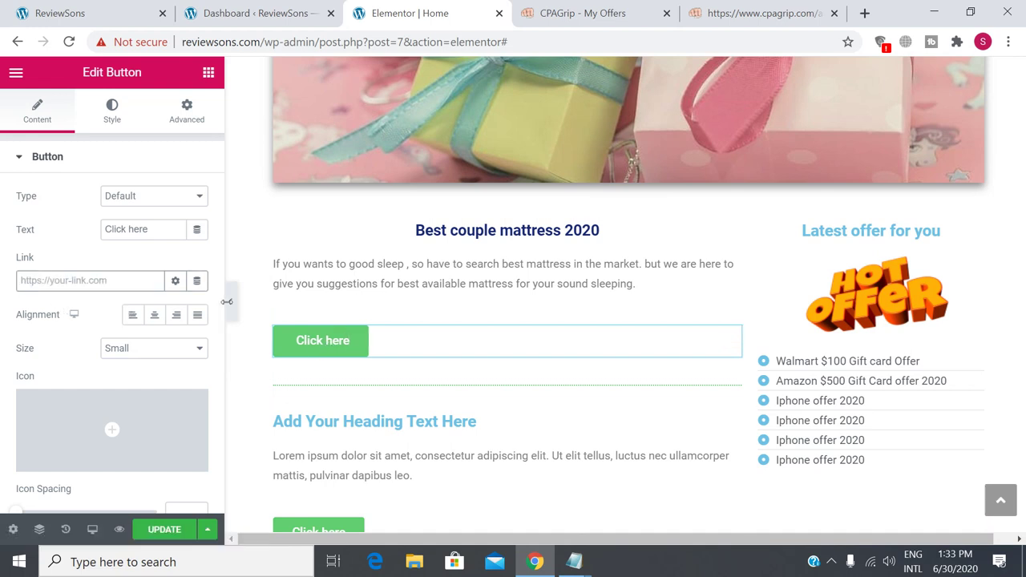
{"action": "key", "text": "ctrl+v"}
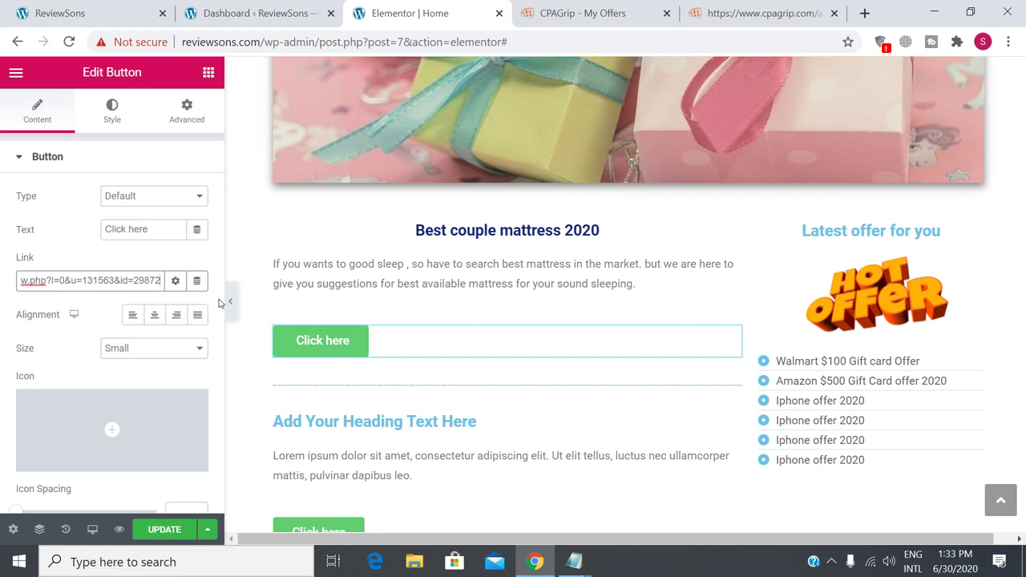
Turn on Open in new window and Add nofollow for the link, then update the page.
{"action": "left_click", "coordinate": [176, 282]}
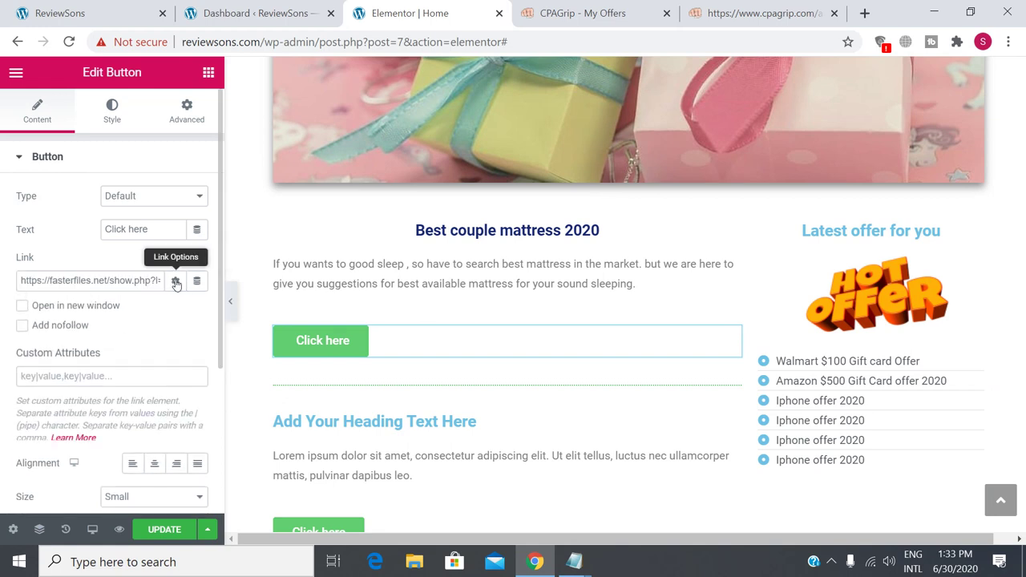
{"action": "left_click", "coordinate": [24, 307]}
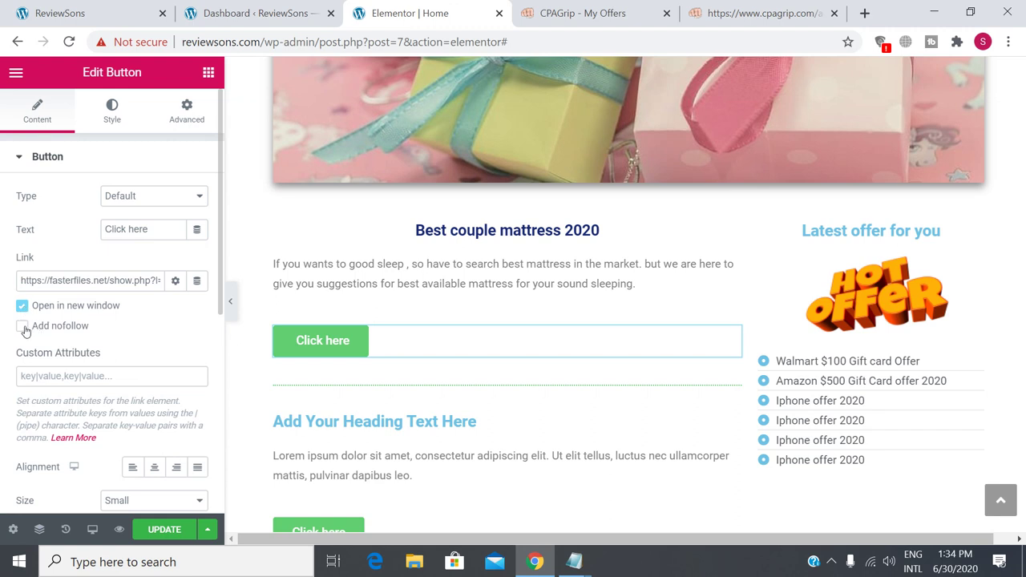
{"action": "left_click", "coordinate": [23, 327]}
{"action": "scroll", "coordinate": [184, 301], "scroll_direction": "down", "scroll_amount": 5}
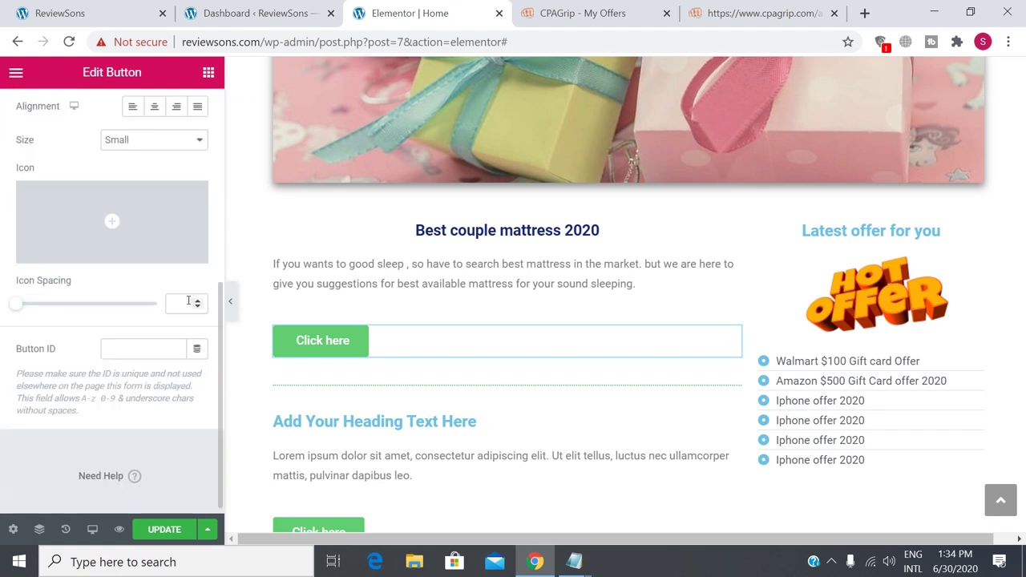
{"action": "scroll", "coordinate": [190, 303], "scroll_direction": "up", "scroll_amount": 2}
{"action": "scroll", "coordinate": [189, 301], "scroll_direction": "down", "scroll_amount": 2}
{"action": "scroll", "coordinate": [189, 301], "scroll_direction": "down", "scroll_amount": 1}
{"action": "left_click", "coordinate": [167, 530]}
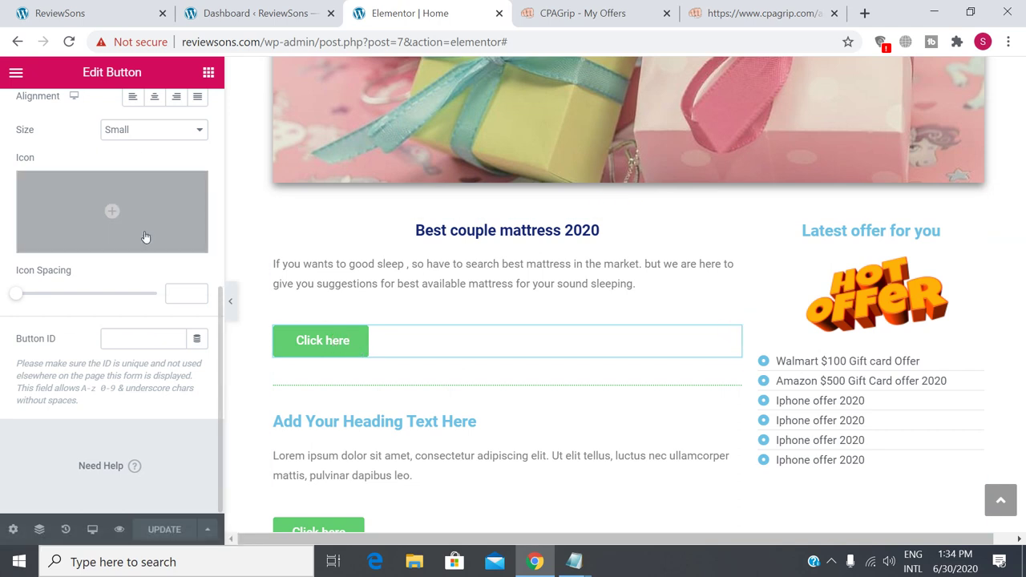
{"action": "scroll", "coordinate": [144, 241], "scroll_direction": "up", "scroll_amount": 5}
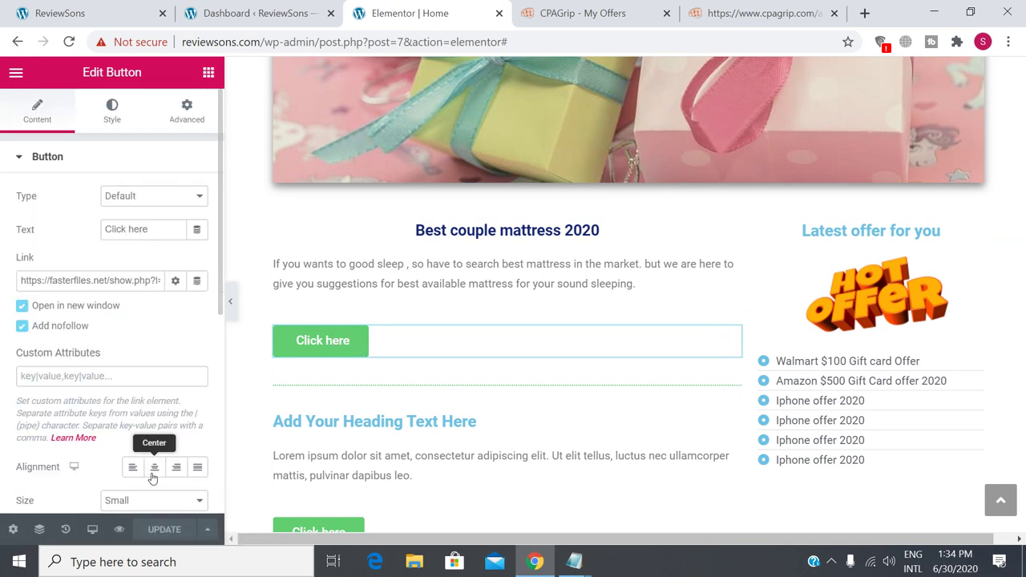
Center-align the Click here button, update the page, and view the live ReviewSons homepage.
{"action": "left_click", "coordinate": [154, 468]}
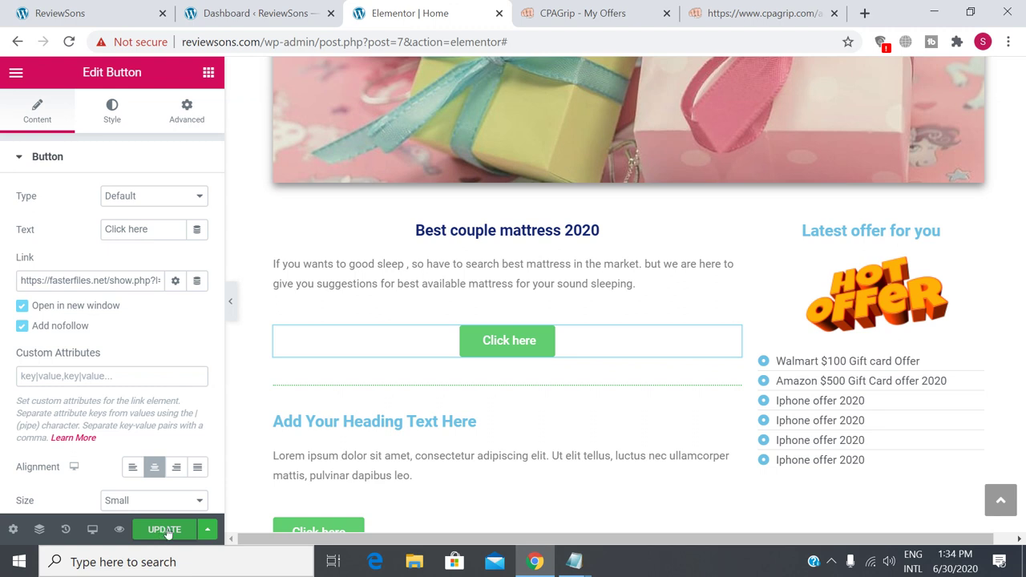
{"action": "left_click", "coordinate": [164, 534]}
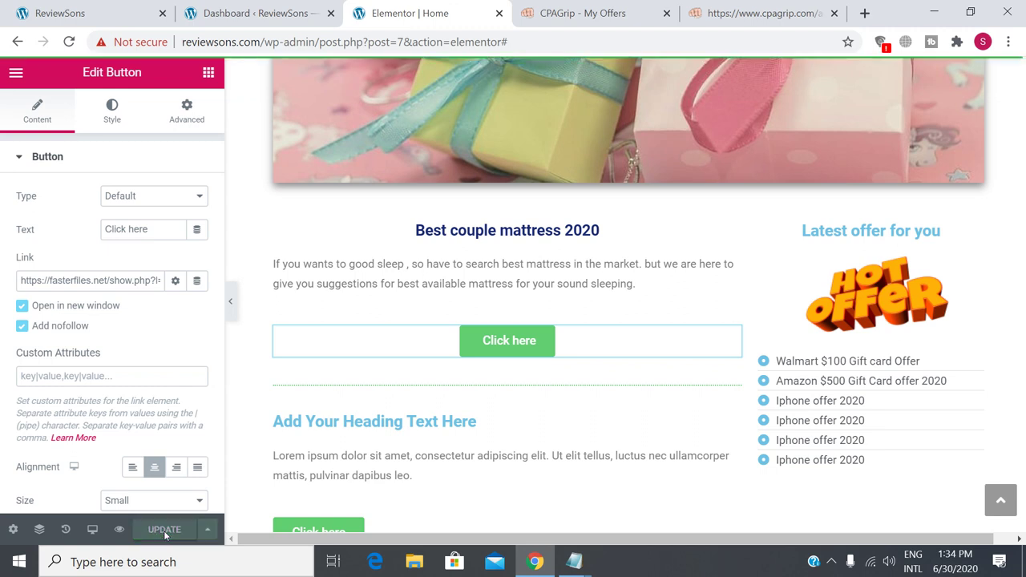
{"action": "left_click", "coordinate": [81, 8]}
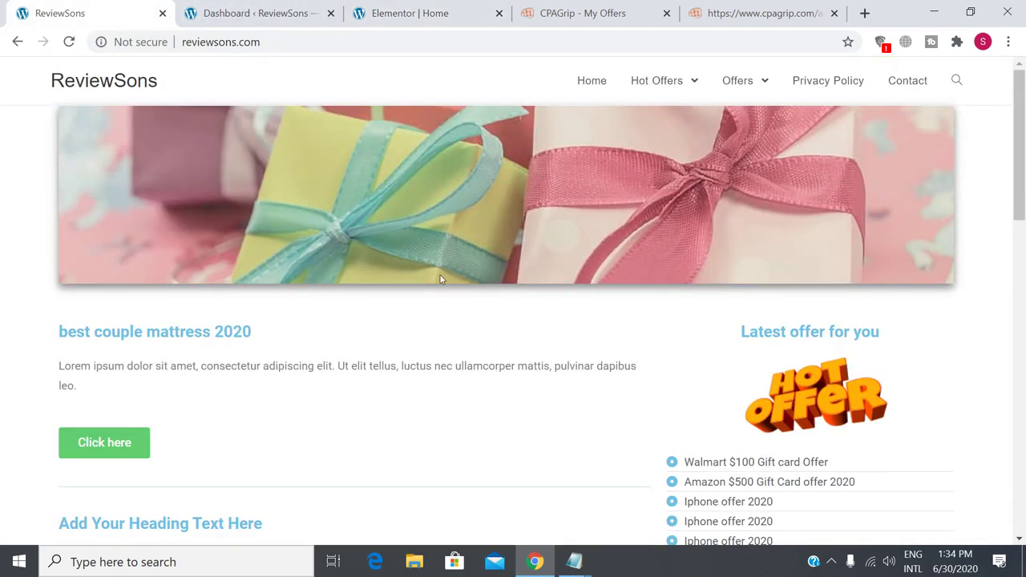
Reload the ReviewSons homepage and review the saved mattress heading, paragraph and button.
{"action": "left_click", "coordinate": [69, 42]}
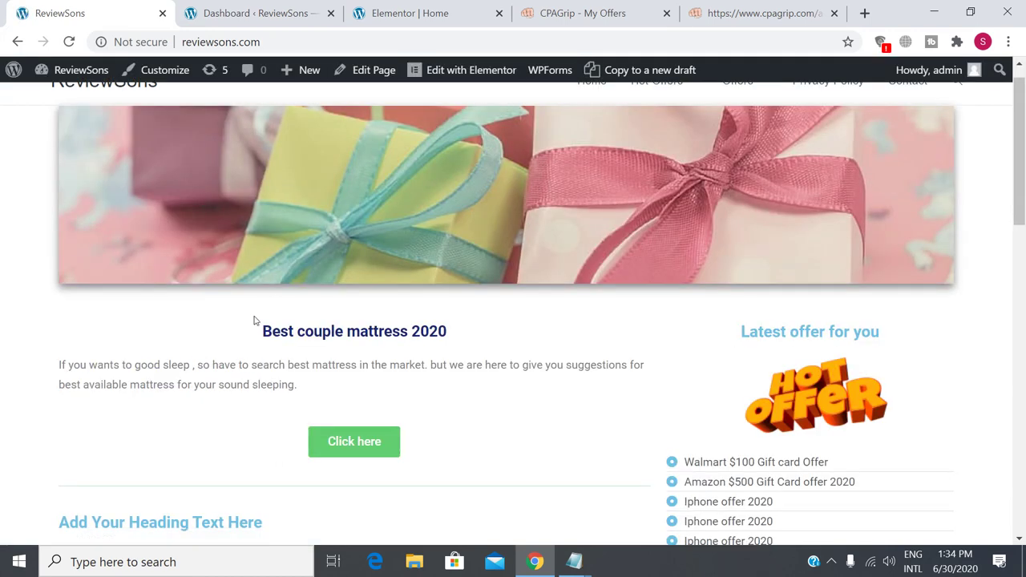
{"action": "left_click_drag", "start_coordinate": [263, 331], "coordinate": [433, 448]}
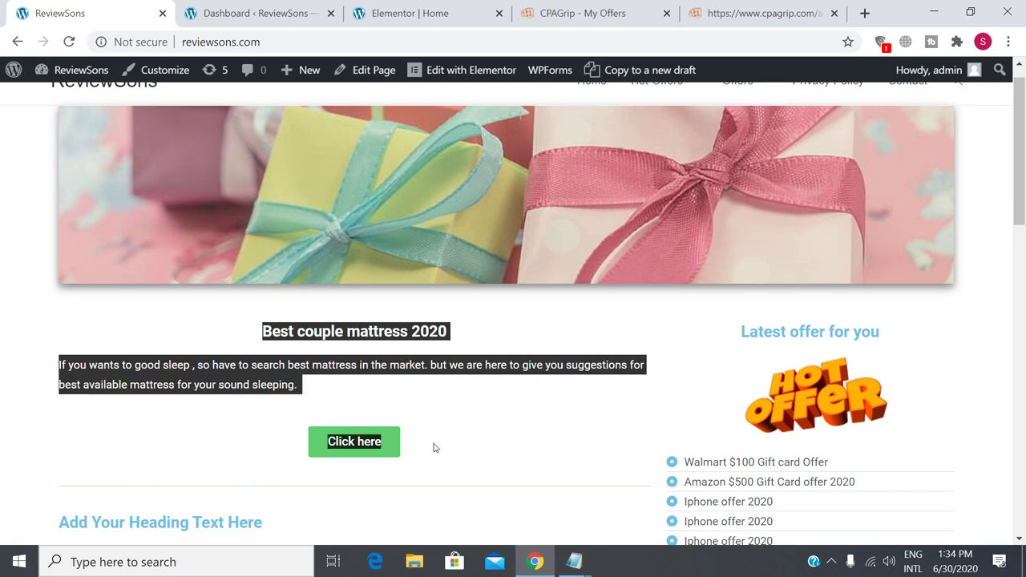
{"action": "left_click", "coordinate": [496, 439]}
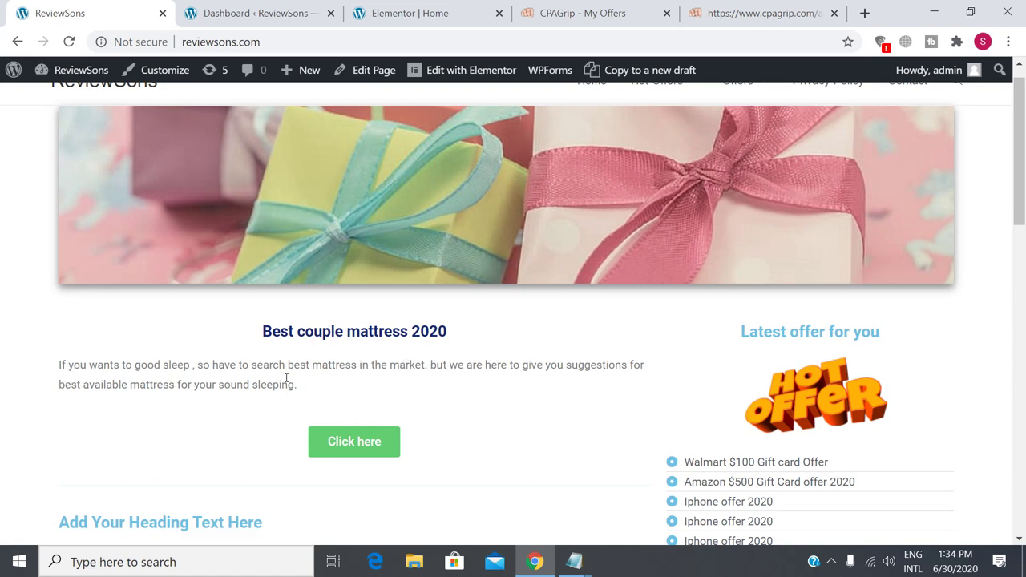
Test the Click here button, confirming it opens the LaLiga iPhone 11 offer page.
{"action": "left_click", "coordinate": [344, 452]}
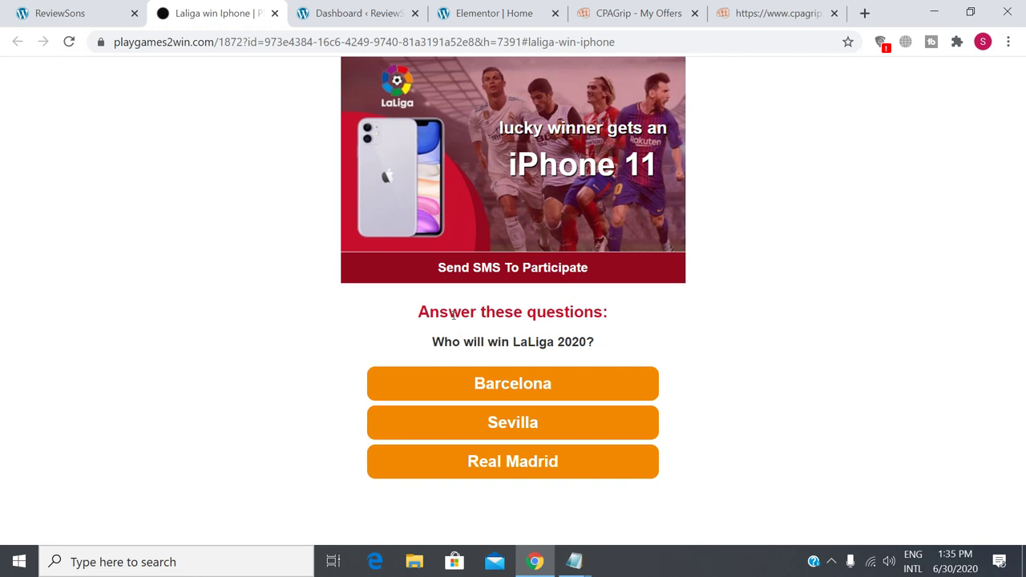
{"action": "left_click", "coordinate": [64, 8]}
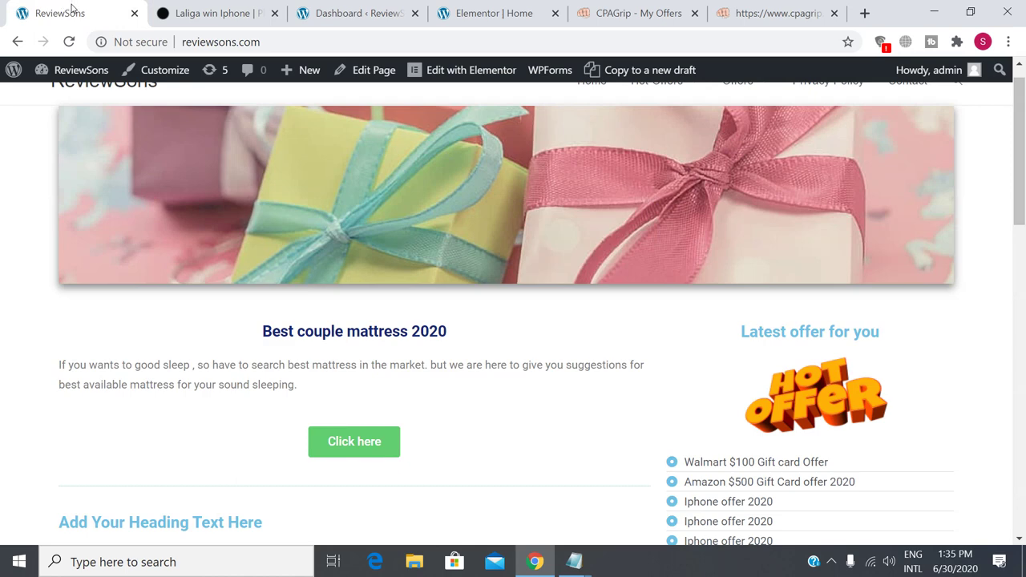
{"action": "left_click", "coordinate": [214, 6]}
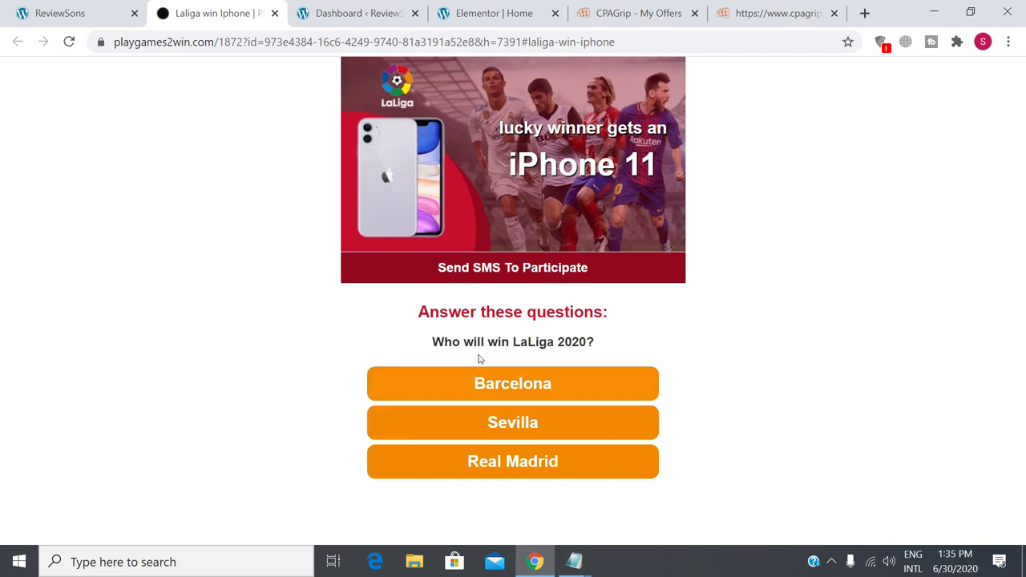
{"action": "left_click", "coordinate": [76, 13]}
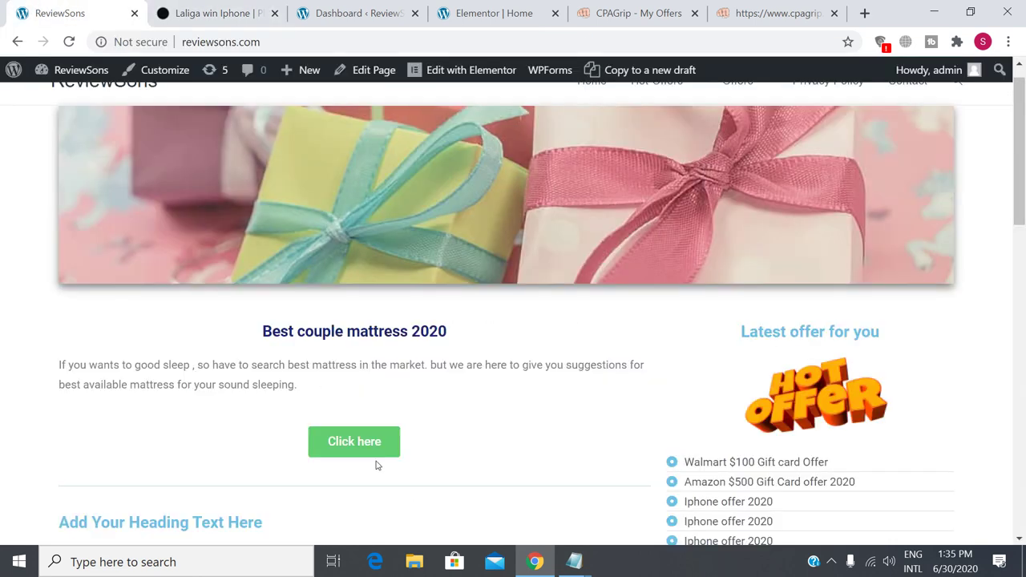
{"action": "left_click", "coordinate": [365, 449]}
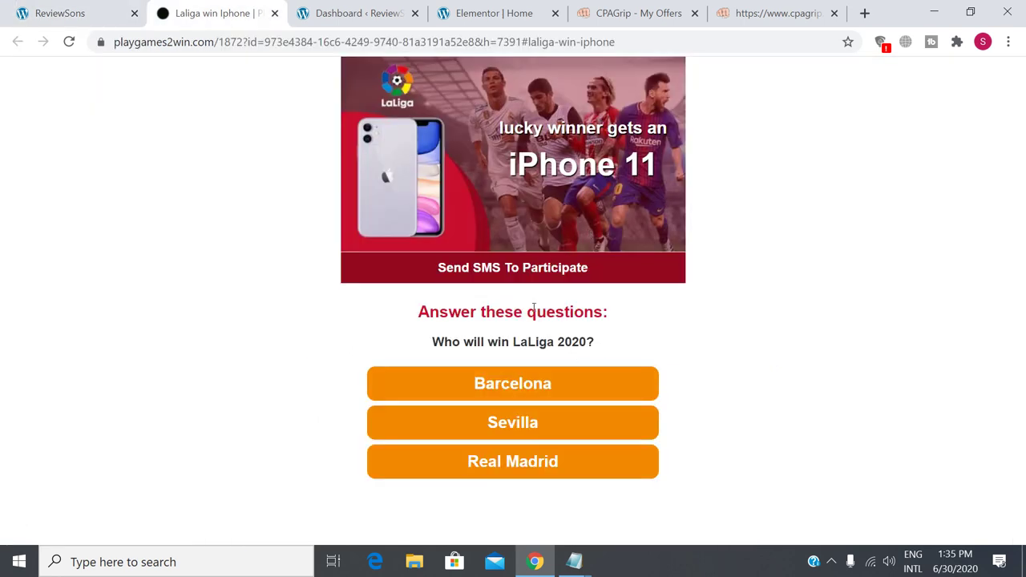
{"action": "left_click", "coordinate": [614, 12]}
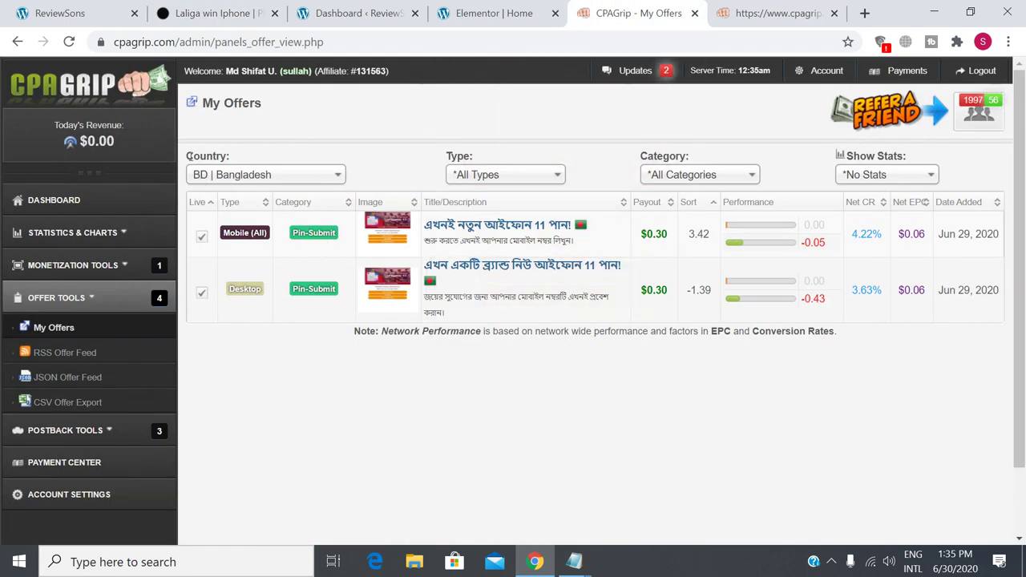
Inspect CPAGrip's offers list, checking the Country column and the second offer's $0.30 payout.
{"action": "left_click_drag", "start_coordinate": [188, 156], "coordinate": [238, 157]}
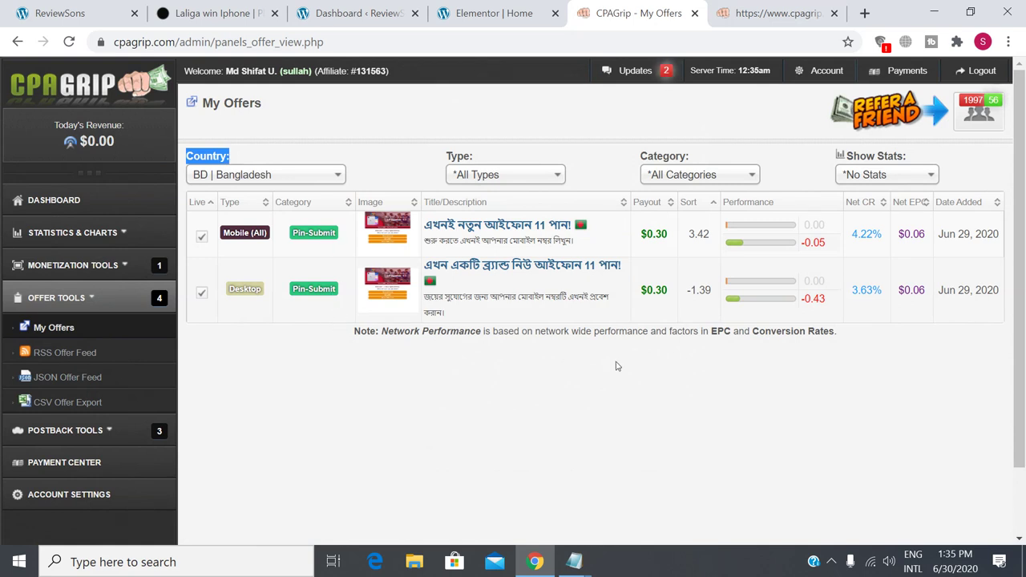
{"action": "left_click_drag", "start_coordinate": [640, 294], "coordinate": [668, 296]}
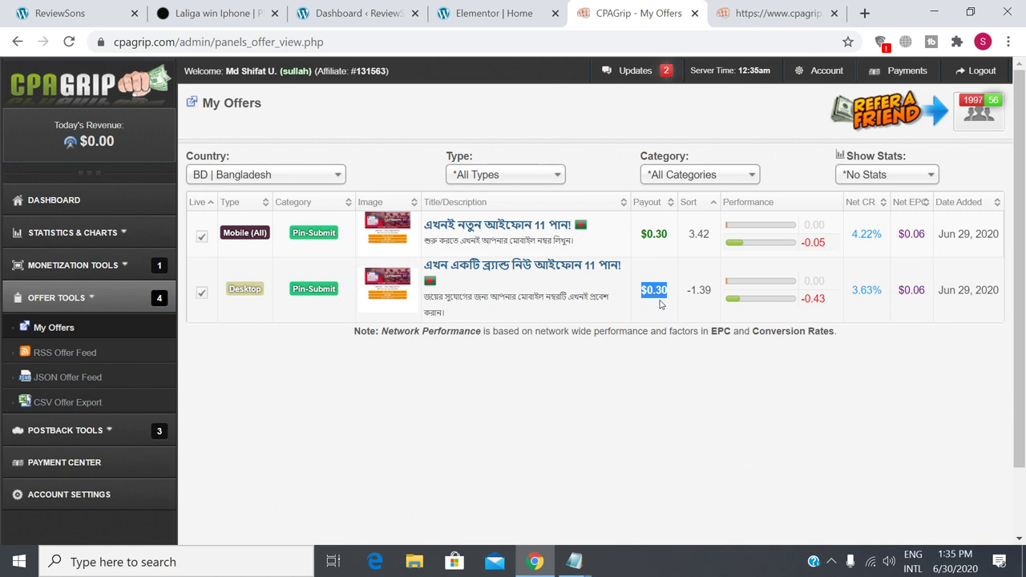
{"action": "left_click", "coordinate": [476, 401]}
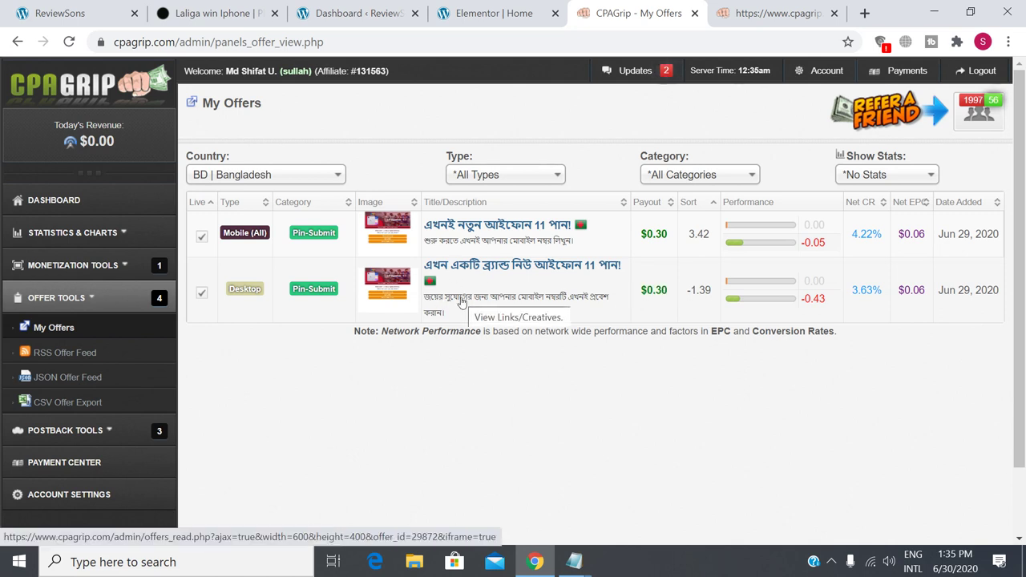
Copy the fasterfiles.net tracking link from the Desktop iPhone 11 offer's link page.
{"action": "left_click", "coordinate": [462, 301]}
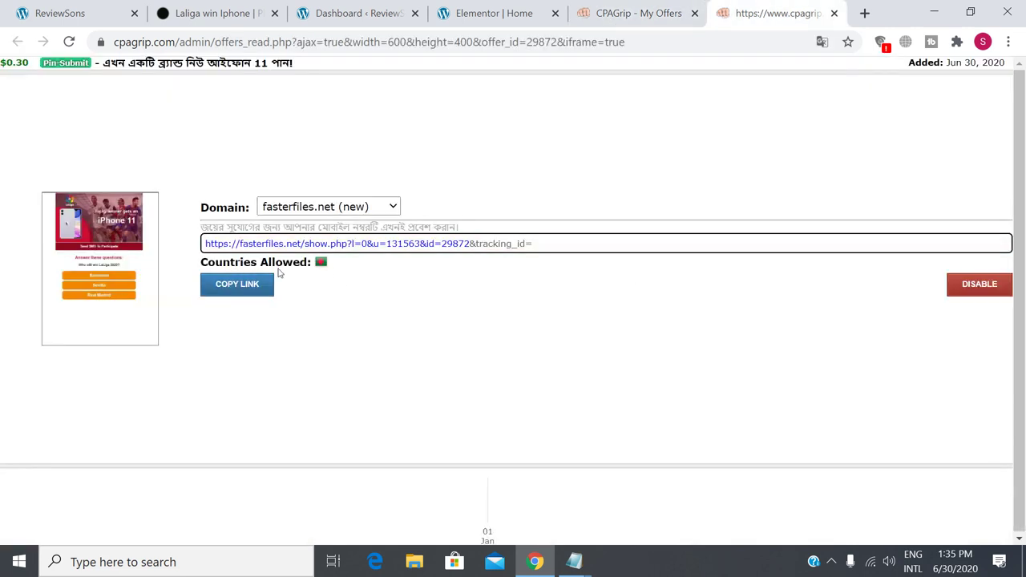
{"action": "left_click", "coordinate": [226, 275]}
{"action": "mouse_move", "coordinate": [322, 265]}
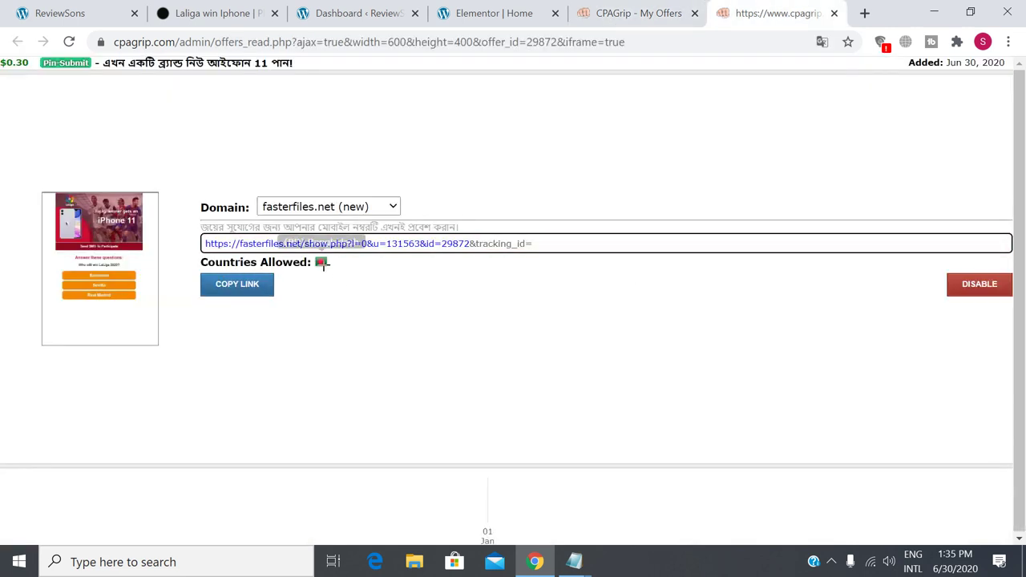
{"action": "left_click", "coordinate": [227, 292]}
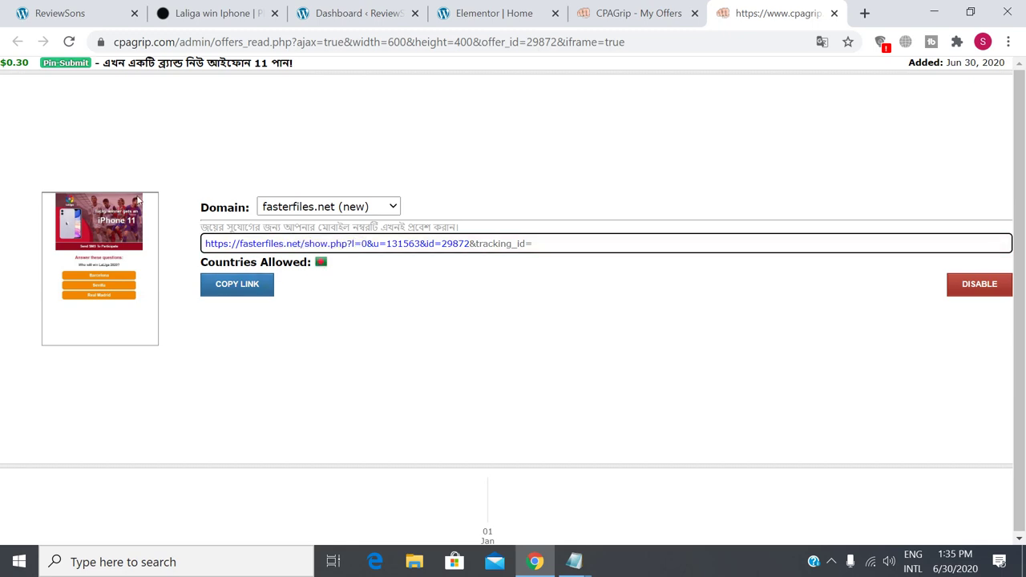
Recheck that ReviewSons' Click here button opens the iPhone 11 offer, then return to CPAGrip My Offers.
{"action": "left_click", "coordinate": [81, 13]}
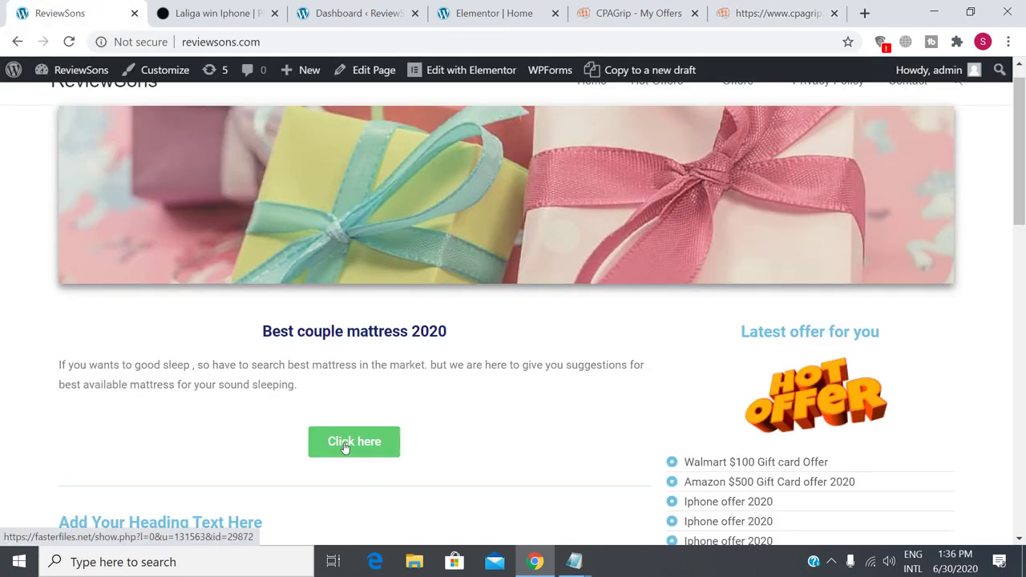
{"action": "left_click", "coordinate": [348, 447]}
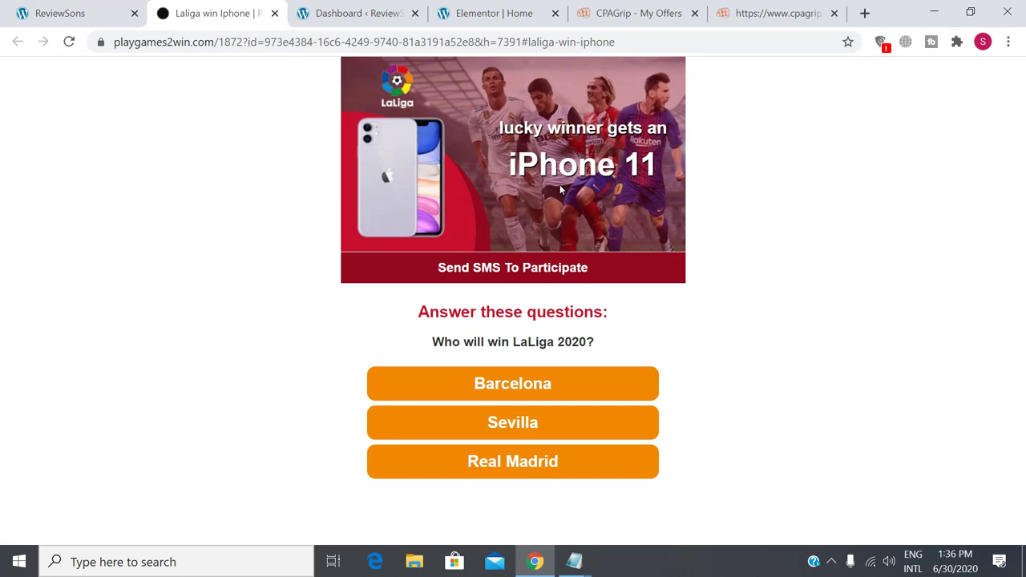
{"action": "left_click", "coordinate": [776, 12]}
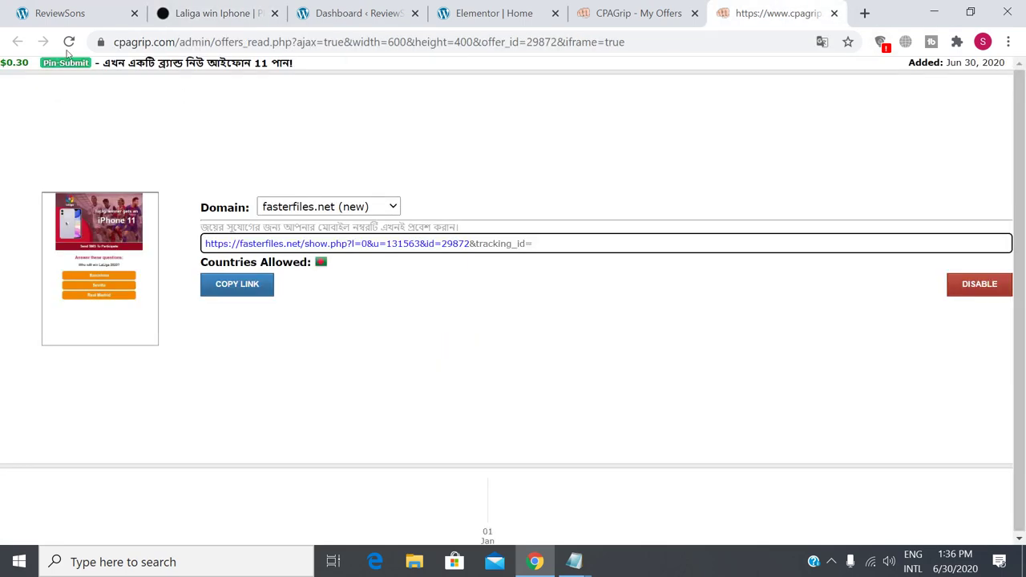
{"action": "left_click", "coordinate": [633, 12]}
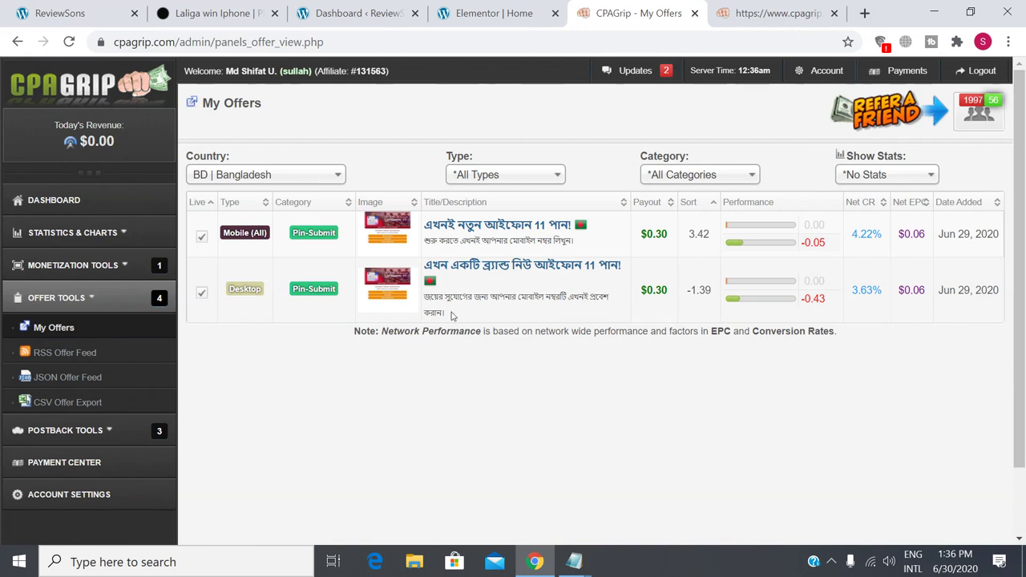
Filter CPAGrip's offers to those available in the United States.
{"action": "left_click", "coordinate": [338, 175]}
{"action": "scroll", "coordinate": [304, 343], "scroll_direction": "up", "scroll_amount": 1}
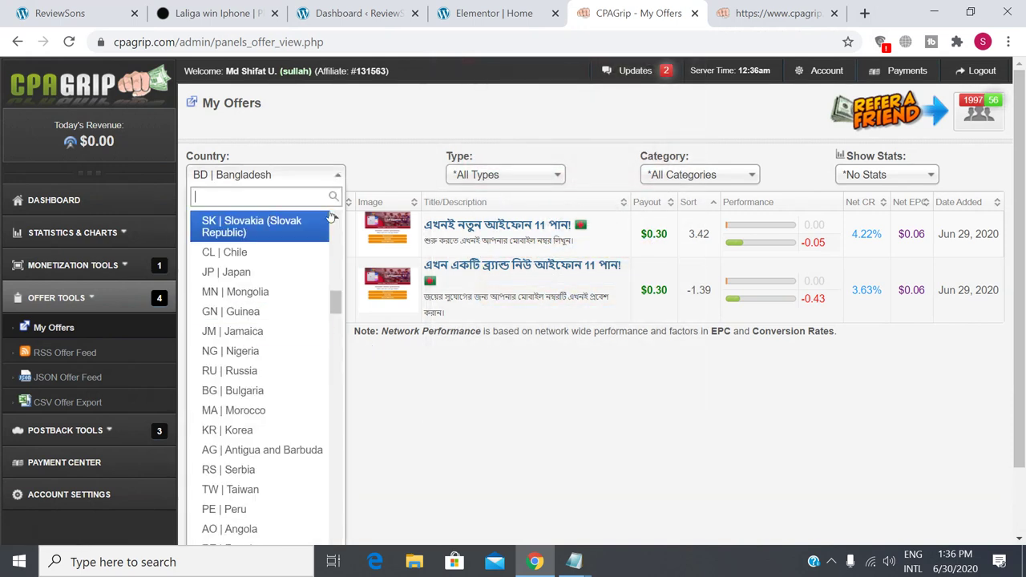
{"action": "type", "text": "uni"}
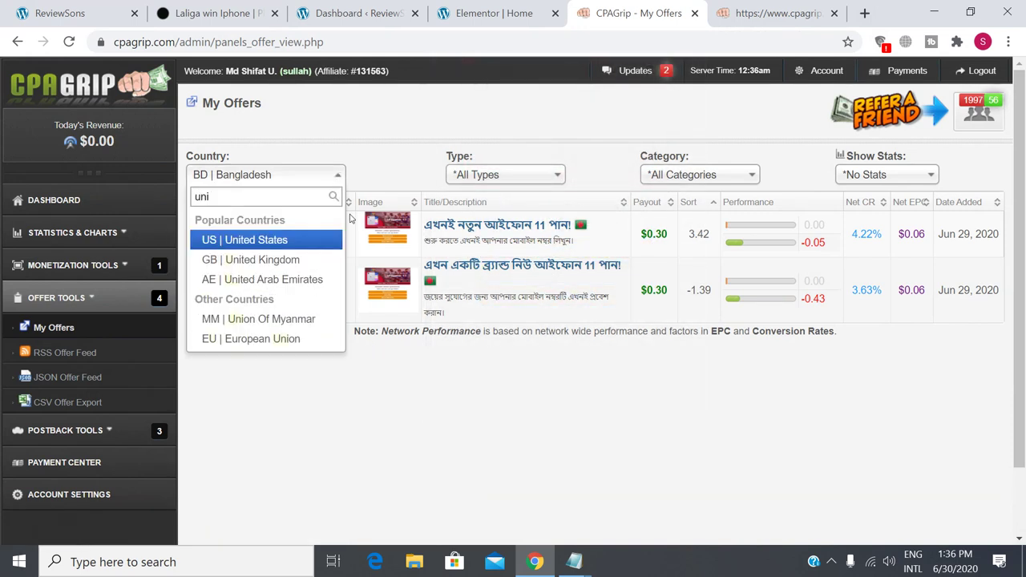
{"action": "left_click", "coordinate": [343, 239]}
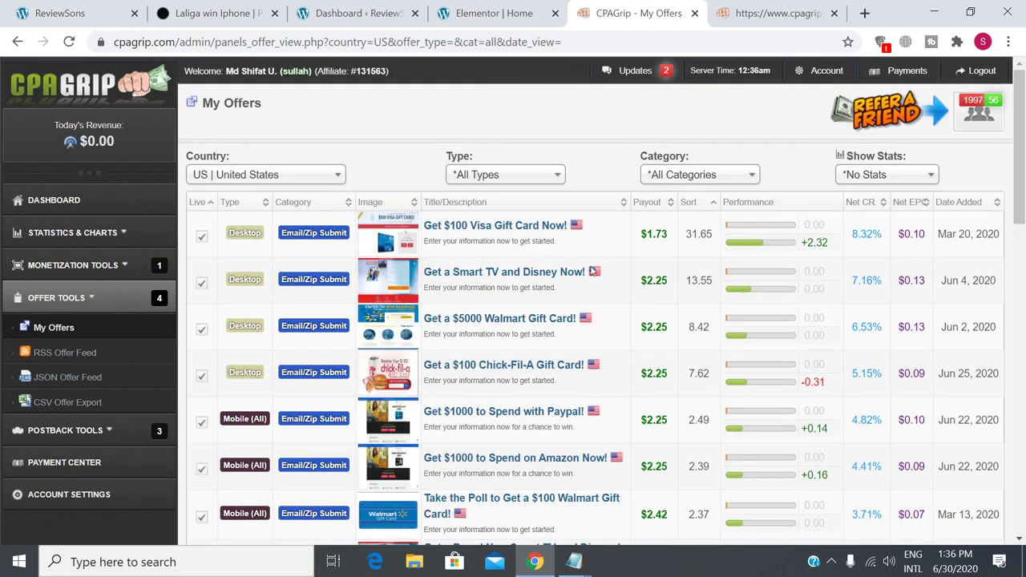
Copy the $100 Visa Gift Card offer's fasterfiles.net tracking link from its link page.
{"action": "right_click", "coordinate": [545, 230]}
{"action": "left_click", "coordinate": [593, 236]}
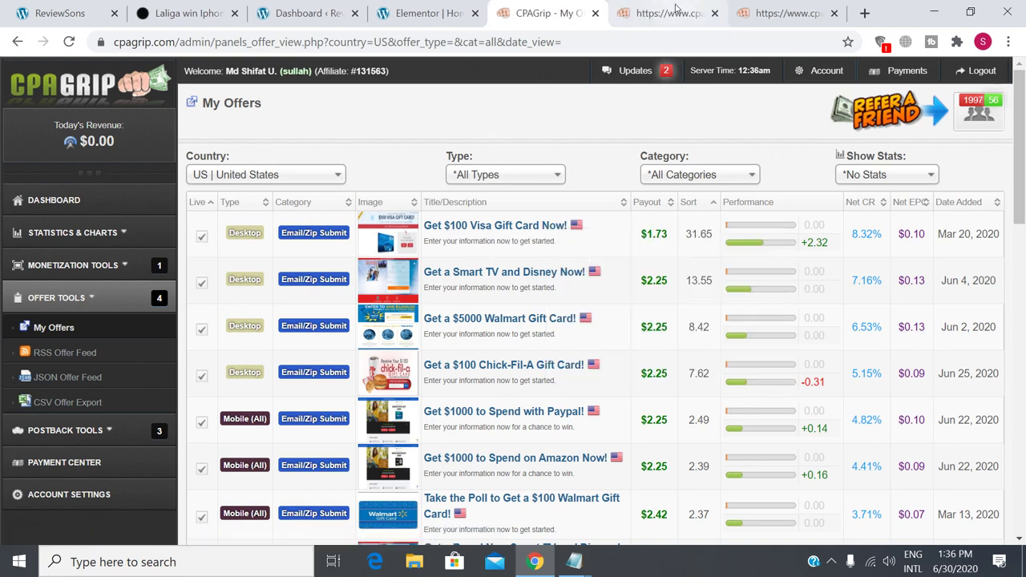
{"action": "left_click", "coordinate": [676, 10]}
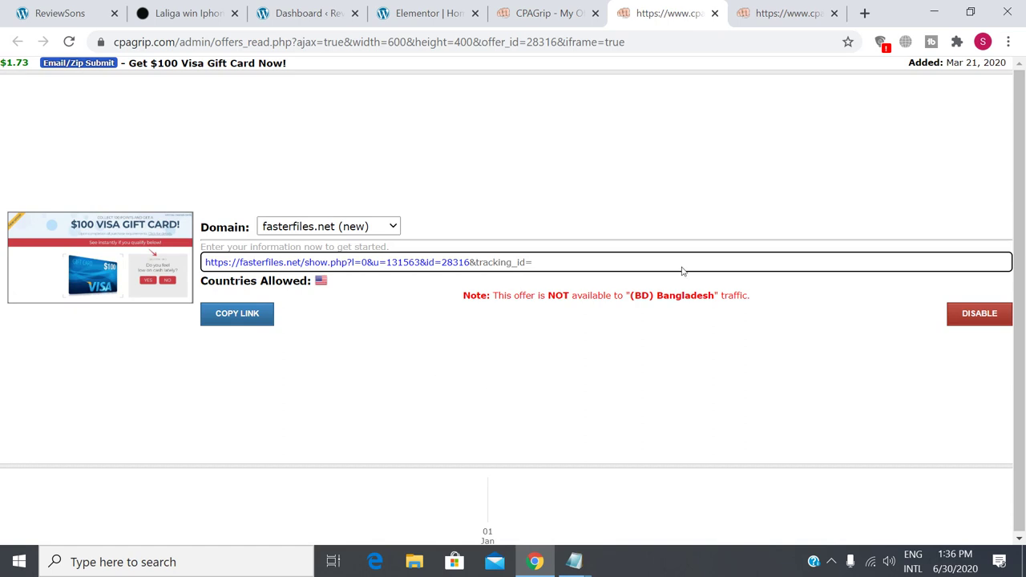
{"action": "left_click", "coordinate": [243, 317]}
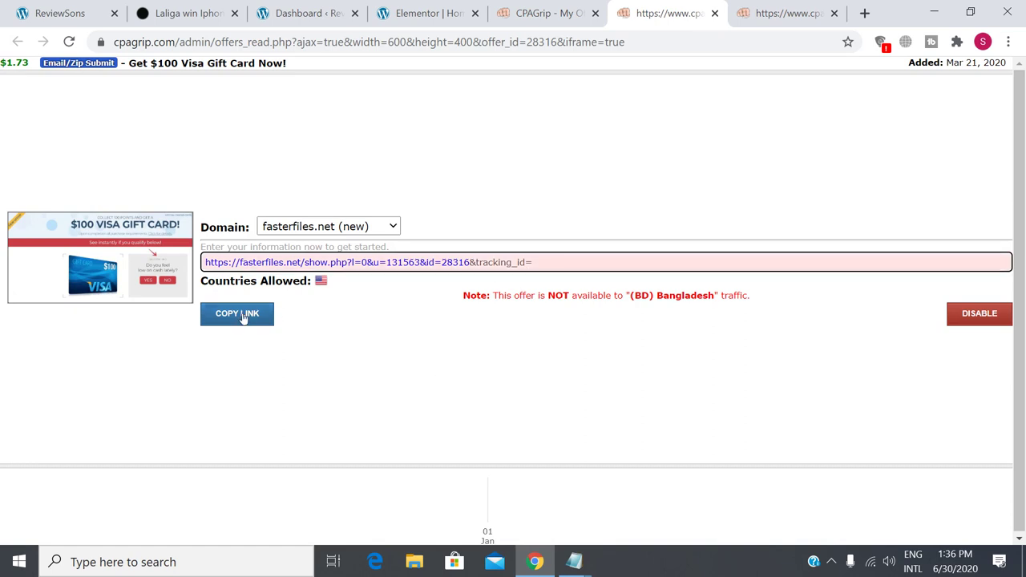
{"action": "left_click", "coordinate": [325, 13]}
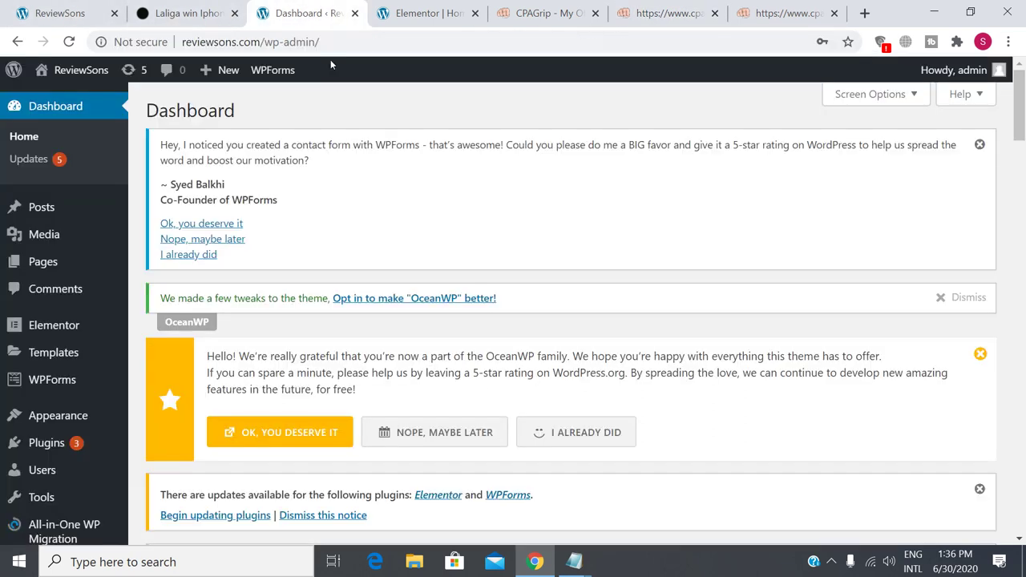
Select the placeholder heading below the mattress block in the Elementor homepage editor.
{"action": "left_click", "coordinate": [461, 6]}
{"action": "scroll", "coordinate": [340, 375], "scroll_direction": "down", "scroll_amount": 2}
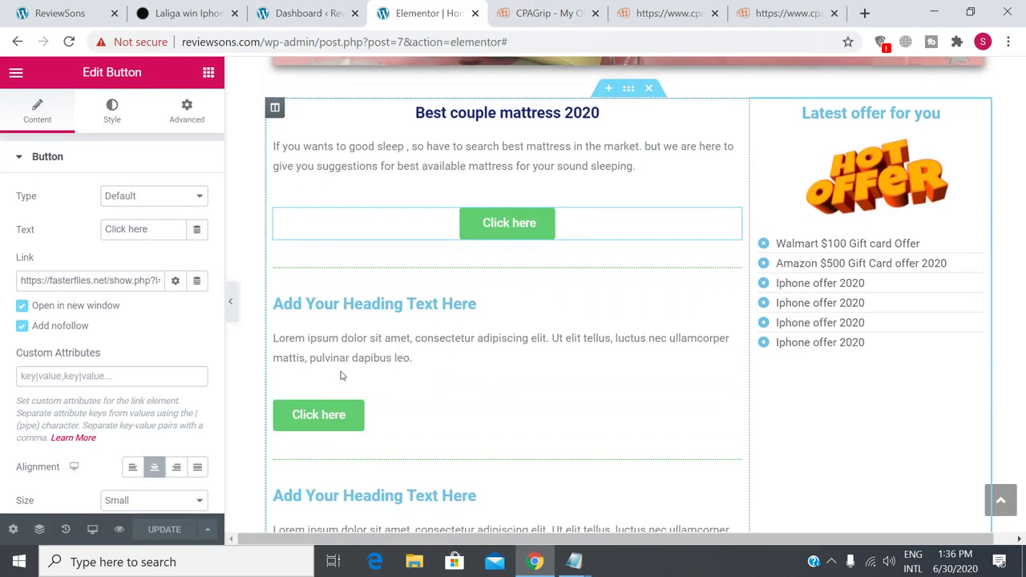
{"action": "left_click", "coordinate": [425, 305]}
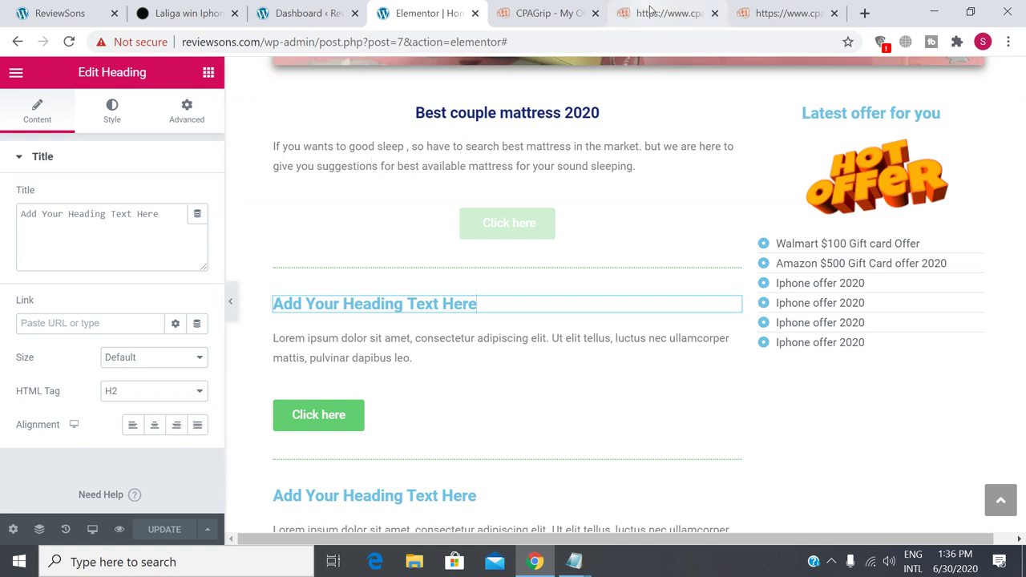
{"action": "left_click", "coordinate": [779, 12]}
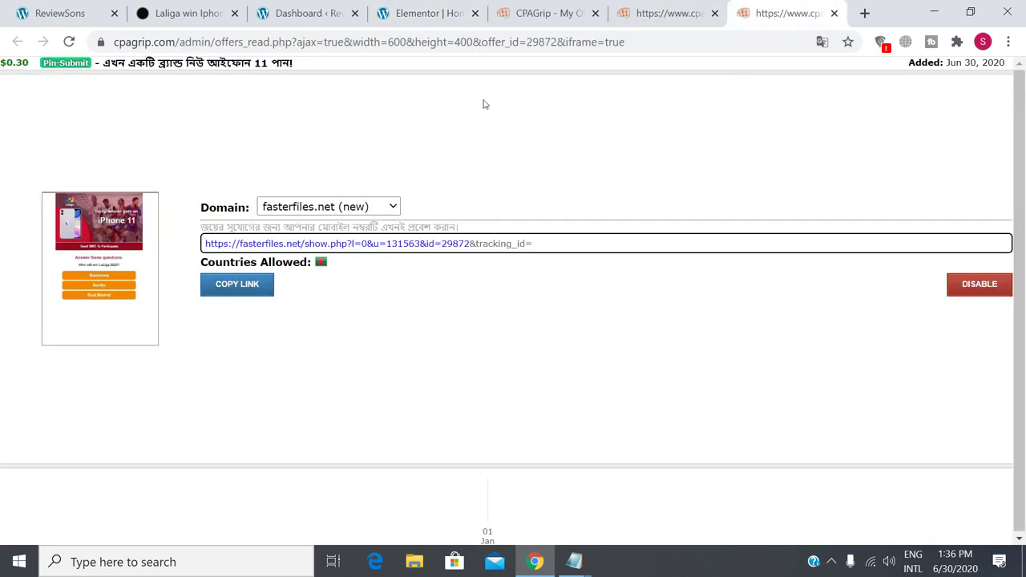
{"action": "left_click", "coordinate": [670, 13]}
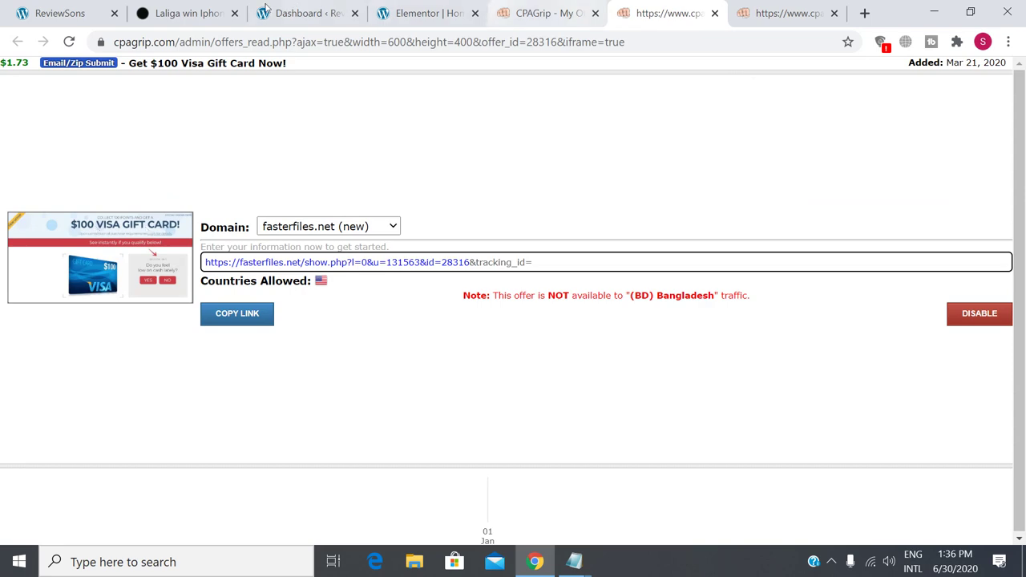
{"action": "left_click", "coordinate": [183, 13]}
{"action": "left_click", "coordinate": [297, 12]}
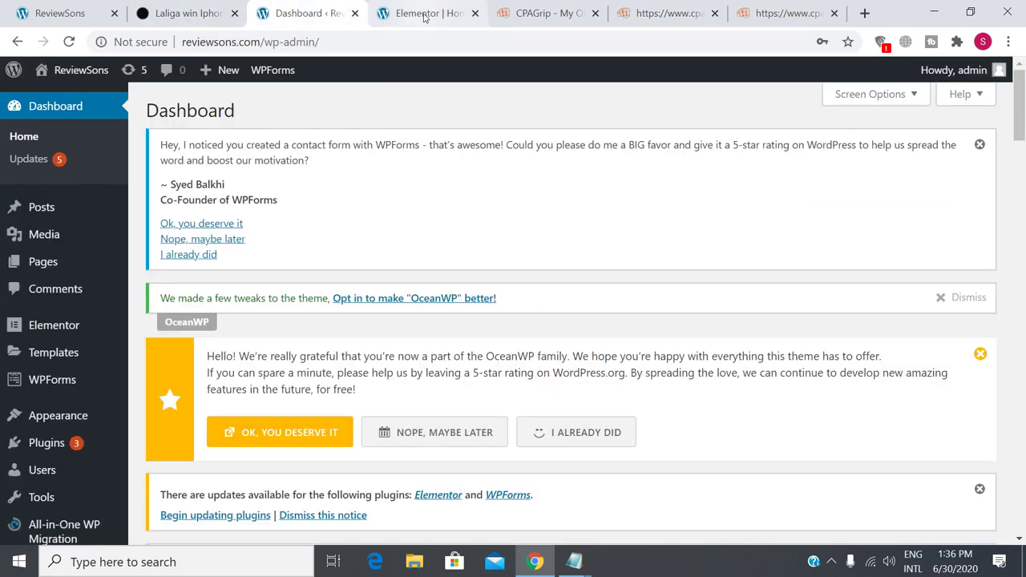
{"action": "left_click", "coordinate": [425, 13]}
Replace the heading's title text with '$100 Visa Gift car', matching the CPAGrip offer's wording.
{"action": "left_click", "coordinate": [166, 214]}
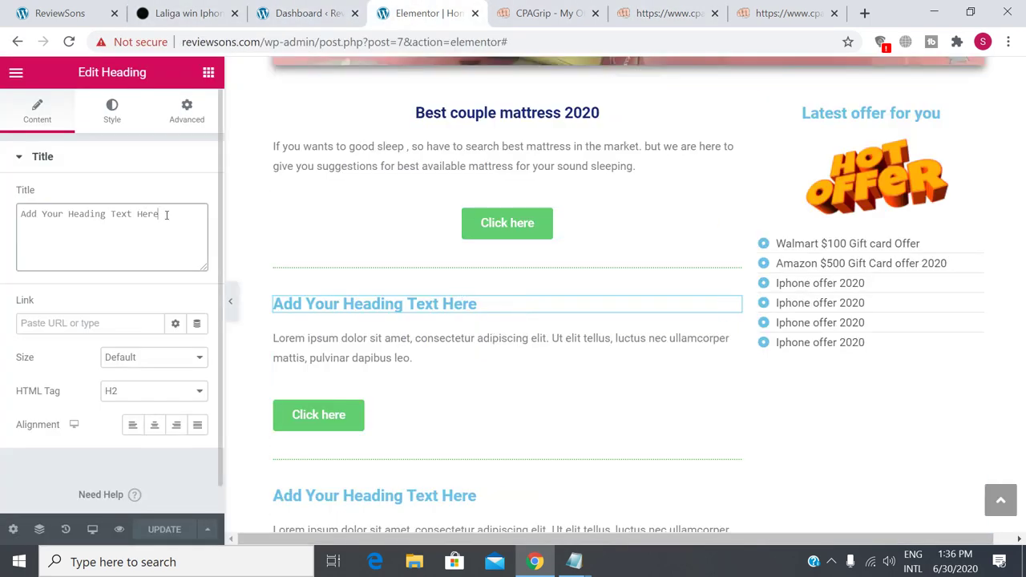
{"action": "left_click_drag", "start_coordinate": [166, 214], "coordinate": [2, 210]}
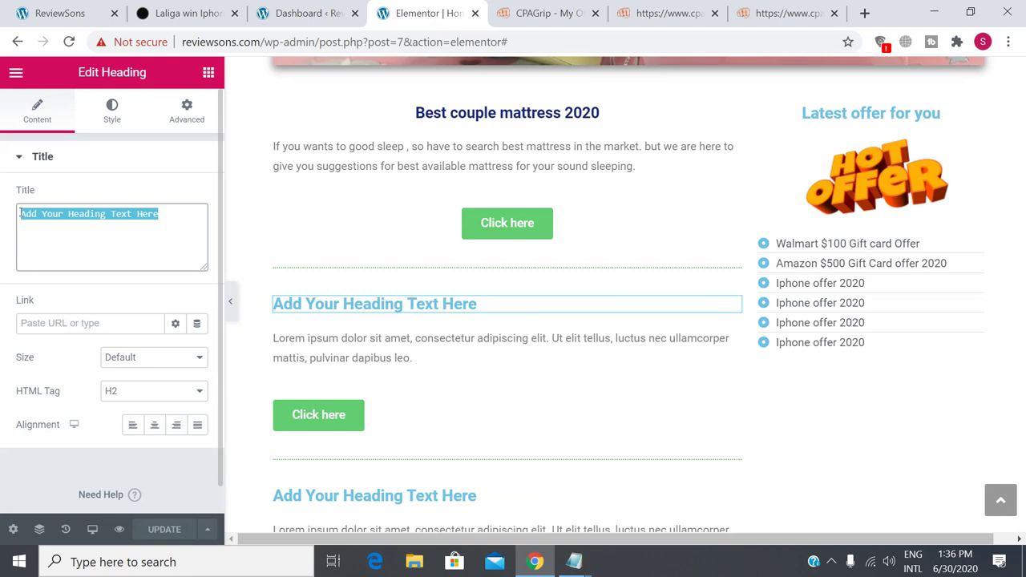
{"action": "type", "text": "$"}
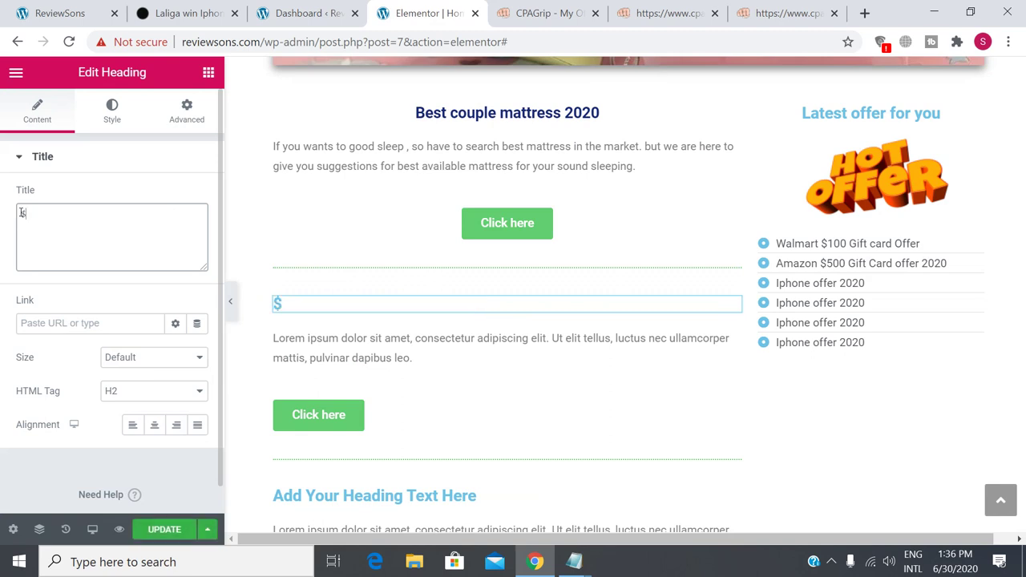
{"action": "type", "text": "100"}
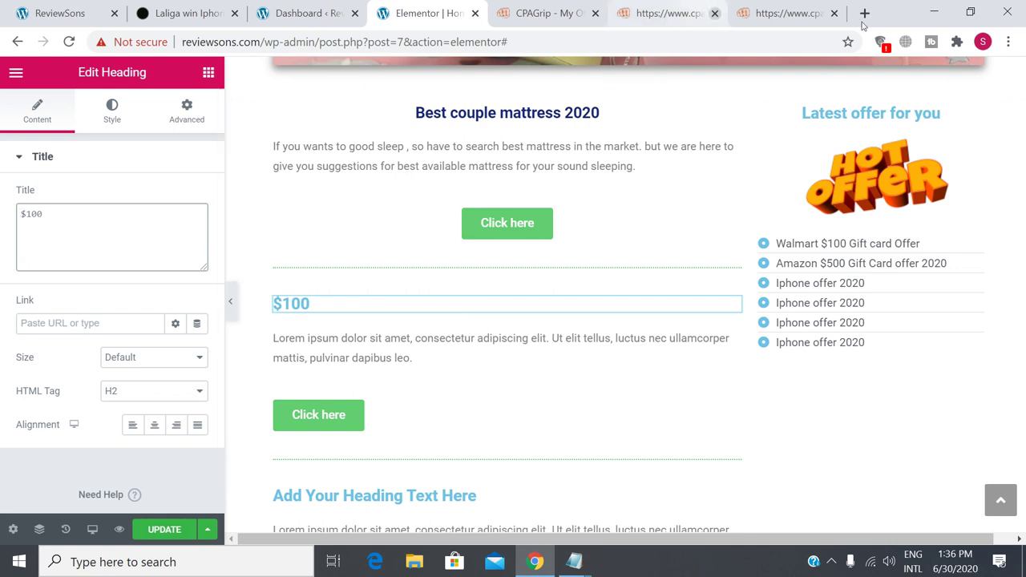
{"action": "left_click", "coordinate": [786, 13]}
{"action": "key", "text": "ctrl+shift+Tab"}
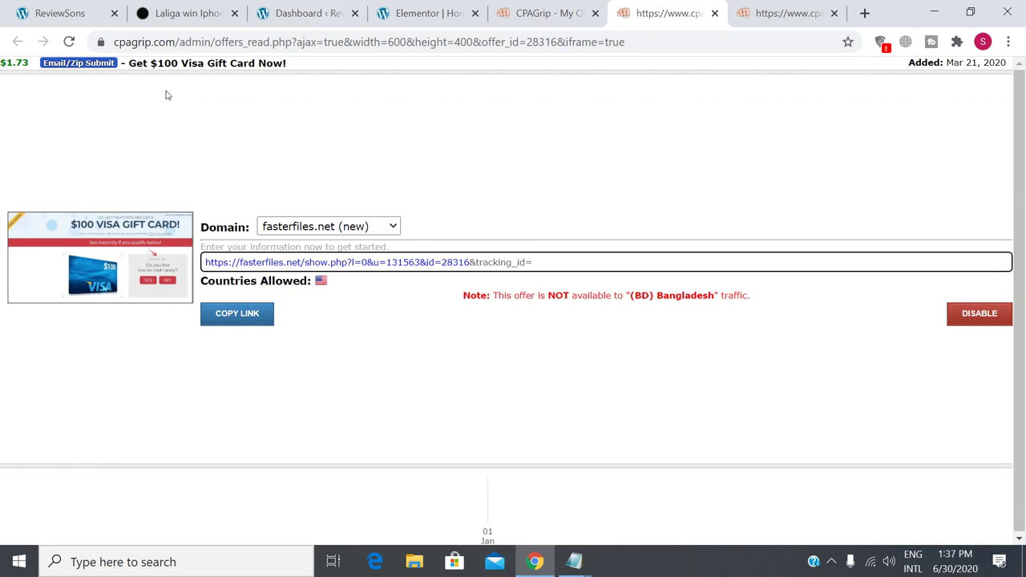
{"action": "left_click", "coordinate": [446, 13]}
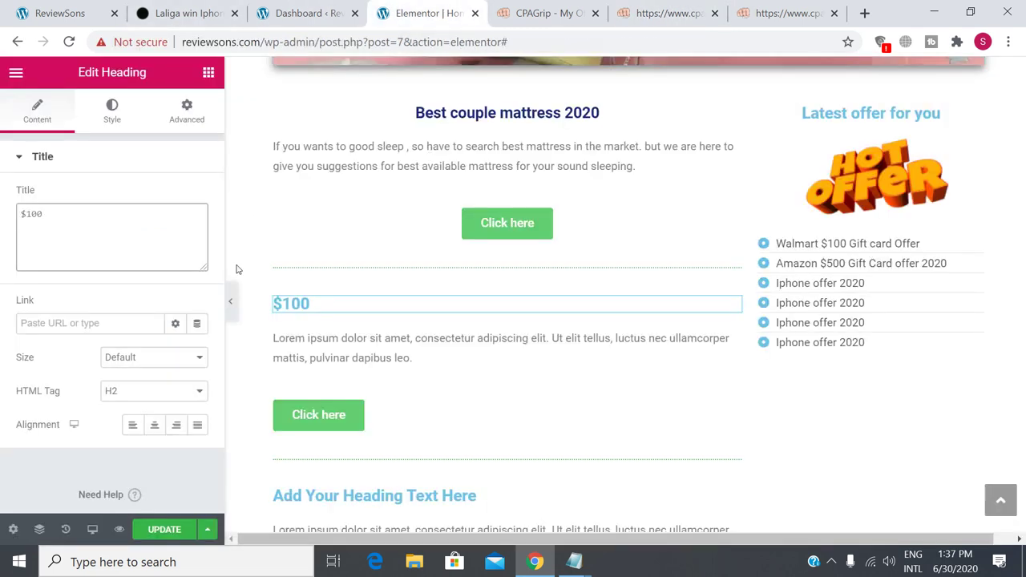
{"action": "type", "text": "Visa Gift "}
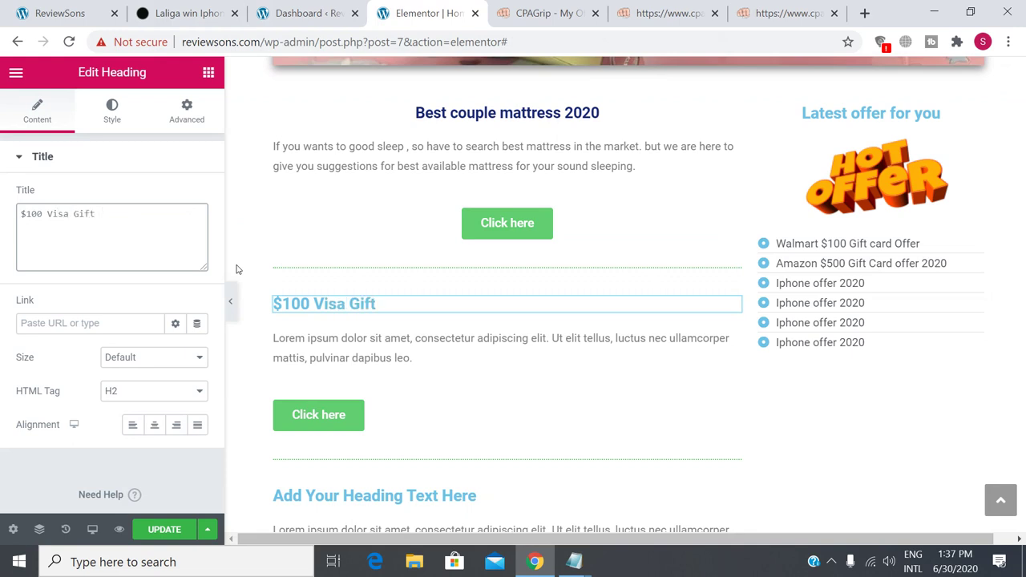
{"action": "type", "text": "card"}
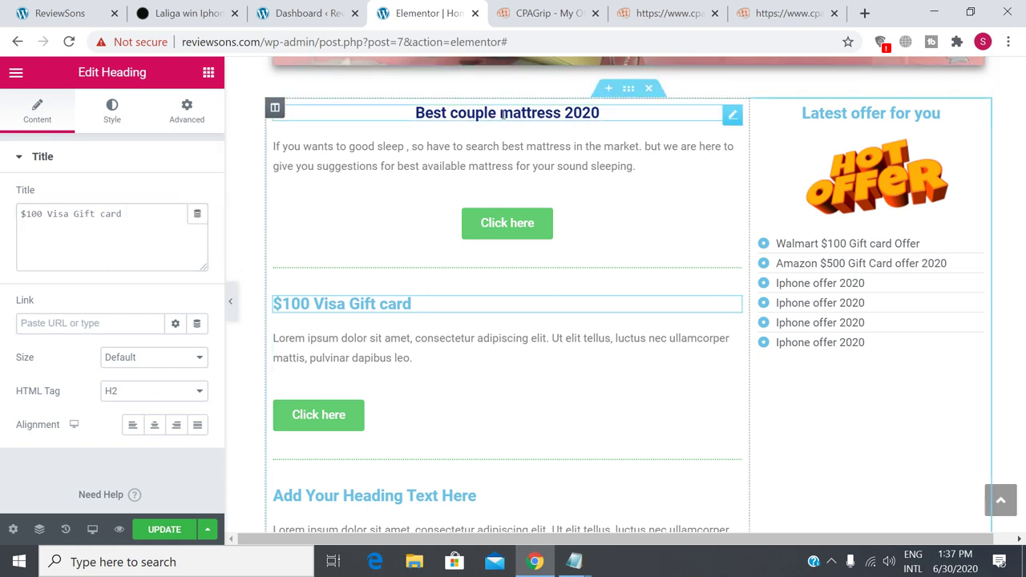
Set the '$100 Visa Gift card' heading's alignment to Center and its size to Medium.
{"action": "triple_click", "coordinate": [428, 302]}
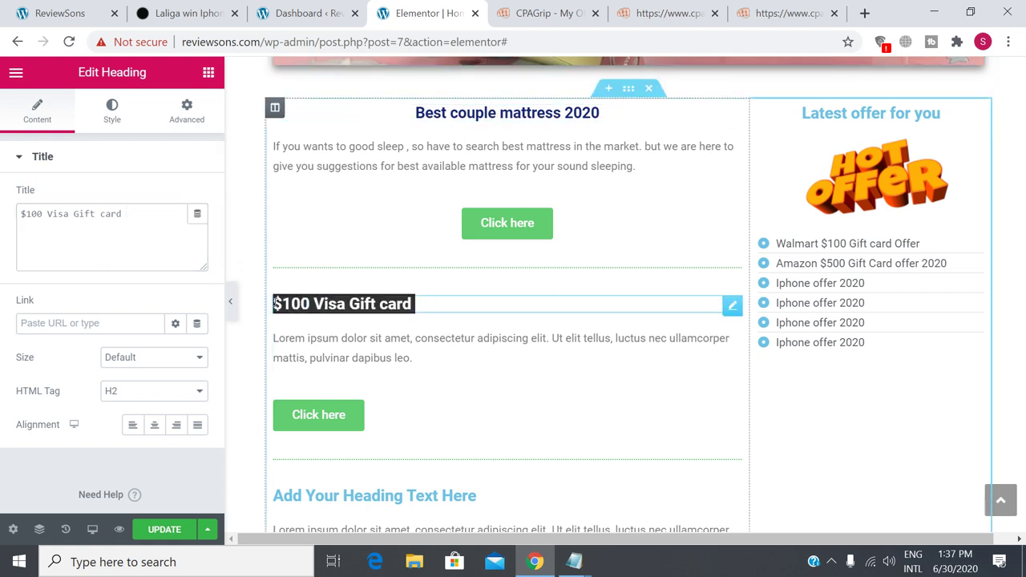
{"action": "left_click", "coordinate": [133, 208]}
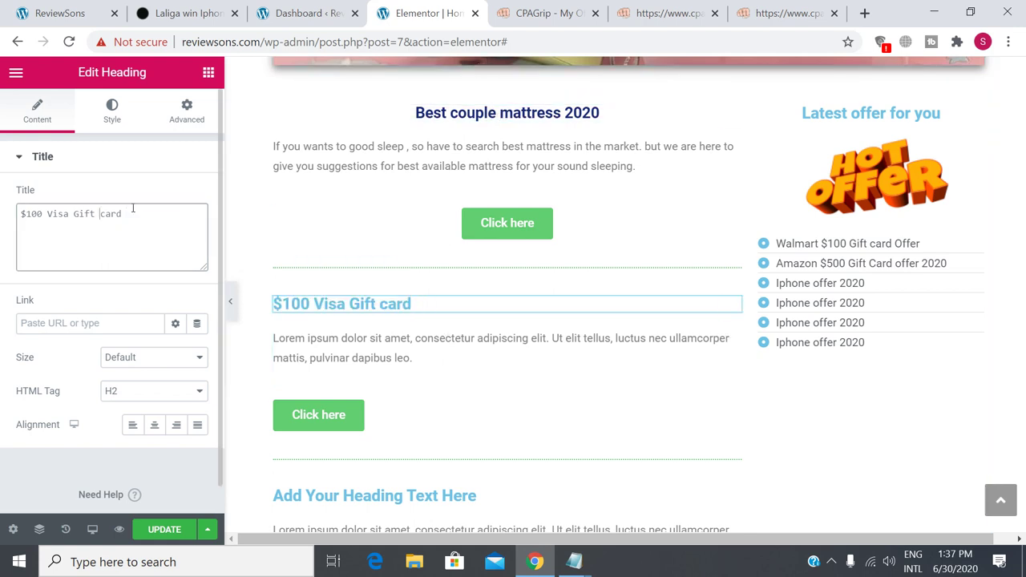
{"action": "left_click", "coordinate": [155, 427]}
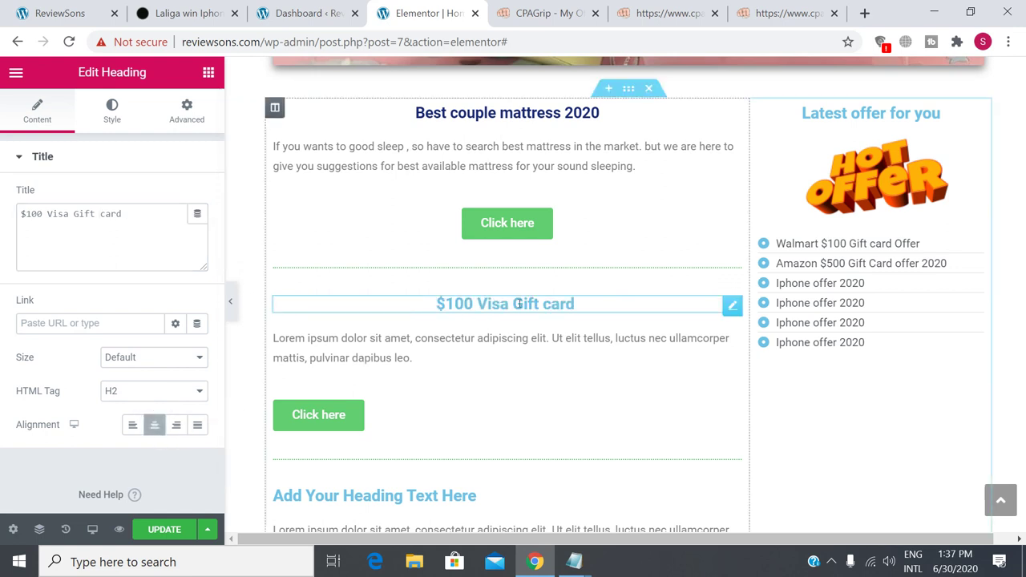
{"action": "left_click", "coordinate": [177, 363]}
{"action": "left_click", "coordinate": [156, 399]}
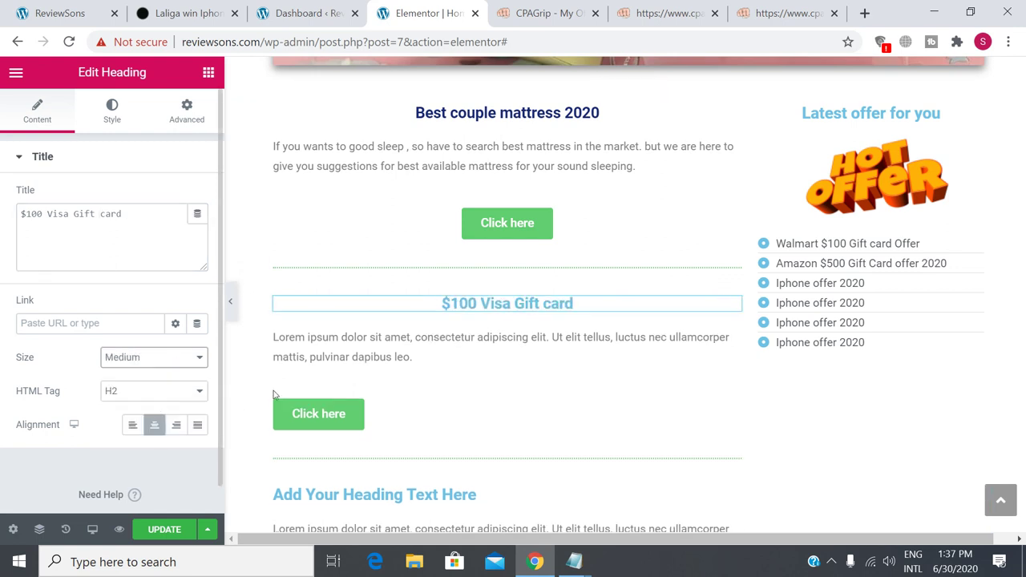
Copy #172774 from the Notepad notes and paste it as the heading's Style text colour.
{"action": "left_click", "coordinate": [115, 116]}
{"action": "left_click", "coordinate": [176, 197]}
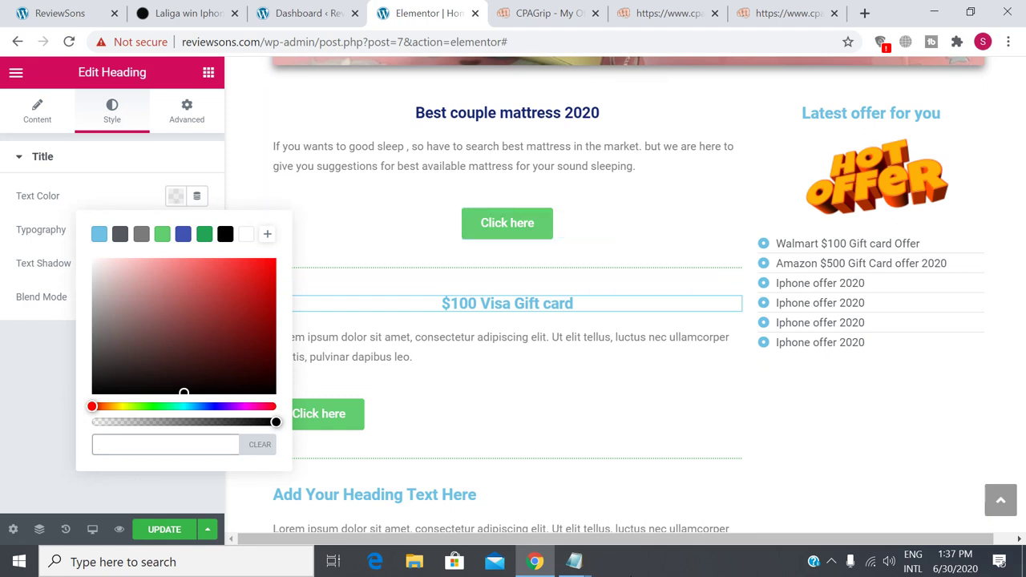
{"action": "left_click", "coordinate": [574, 563]}
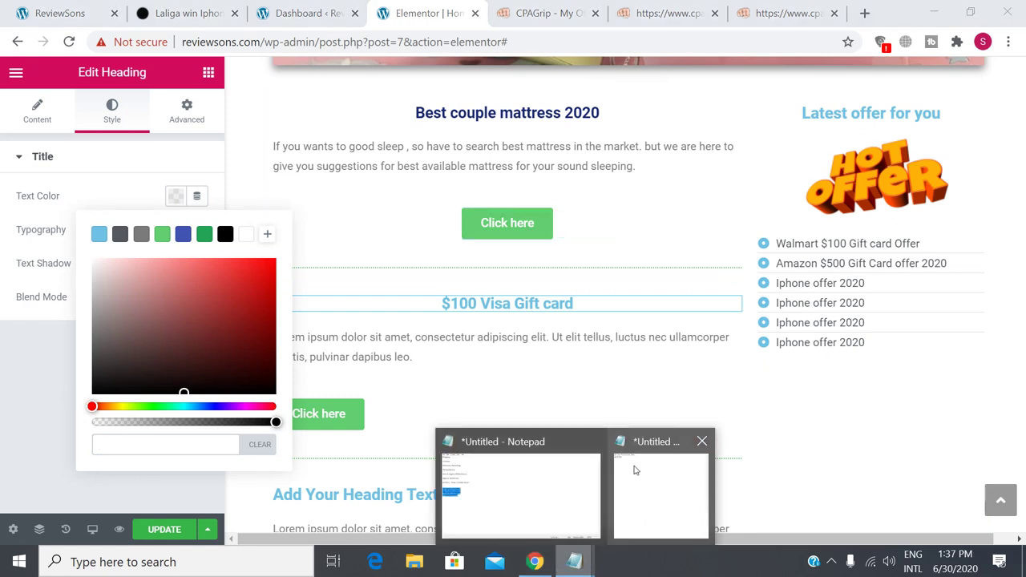
{"action": "left_click", "coordinate": [634, 470]}
{"action": "key", "text": "ctrl+a"}
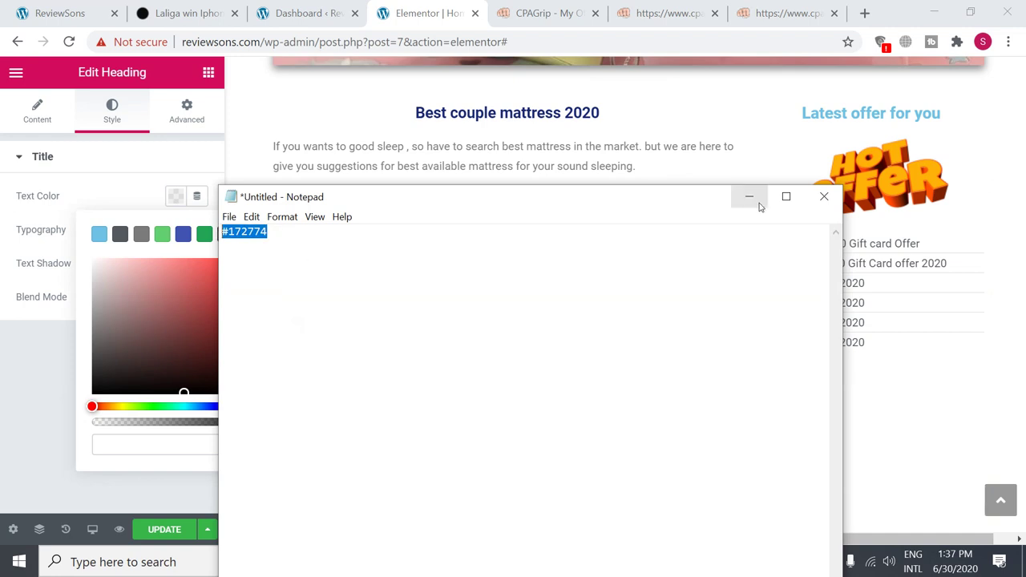
{"action": "right_click", "coordinate": [233, 232]}
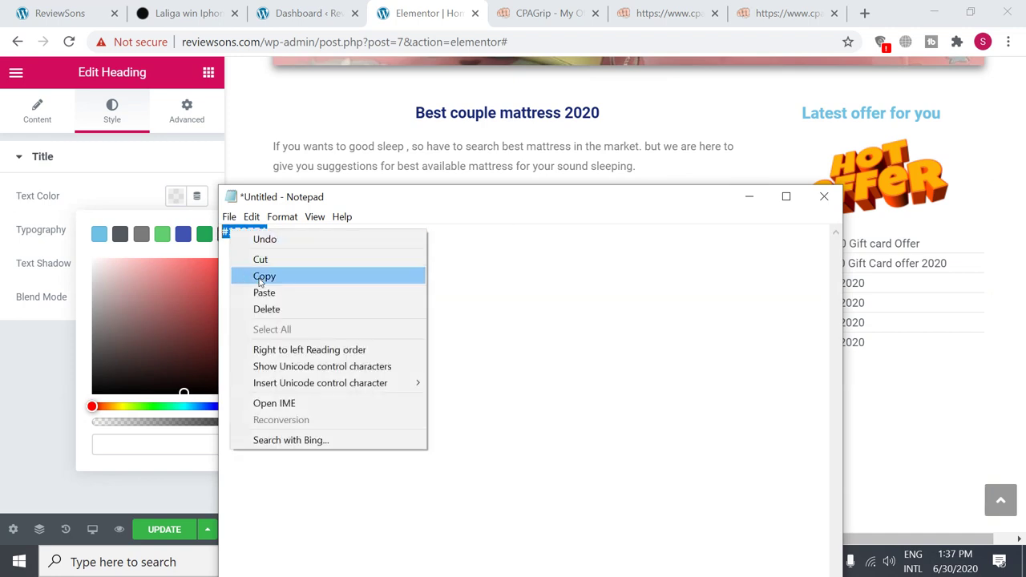
{"action": "left_click", "coordinate": [260, 277]}
{"action": "left_click", "coordinate": [749, 198]}
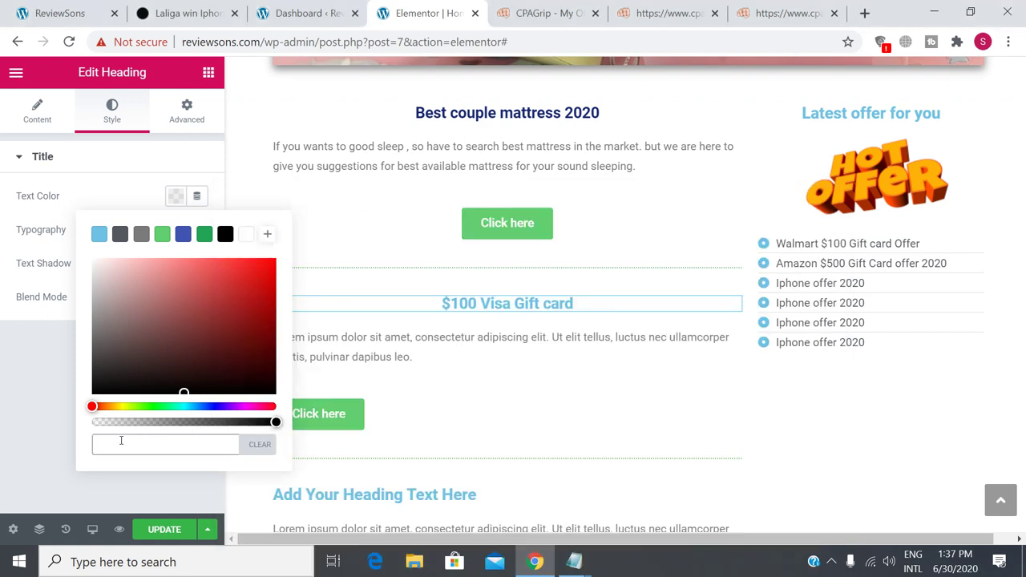
{"action": "right_click", "coordinate": [121, 440]}
{"action": "left_click", "coordinate": [167, 340]}
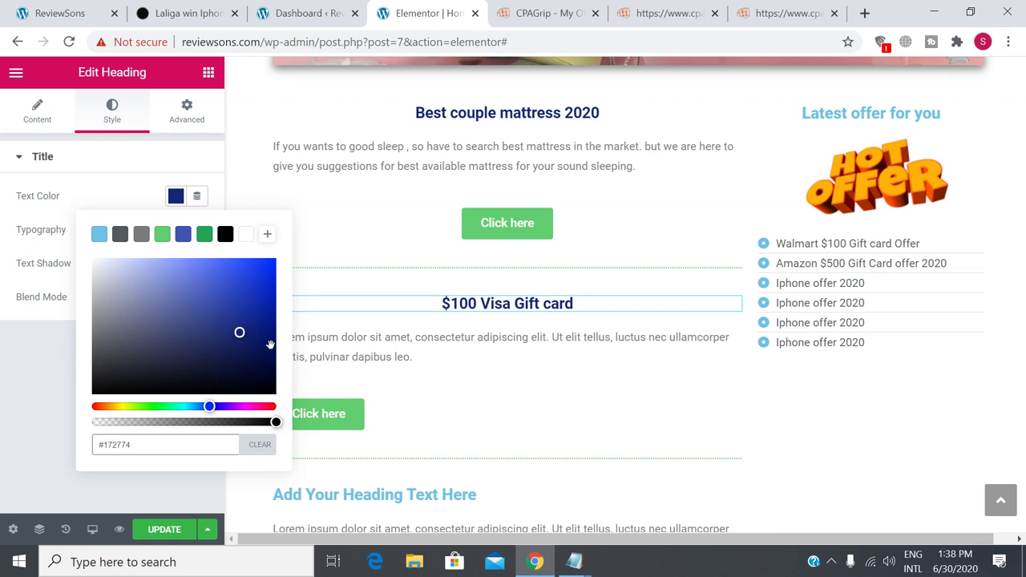
{"action": "left_click", "coordinate": [27, 424]}
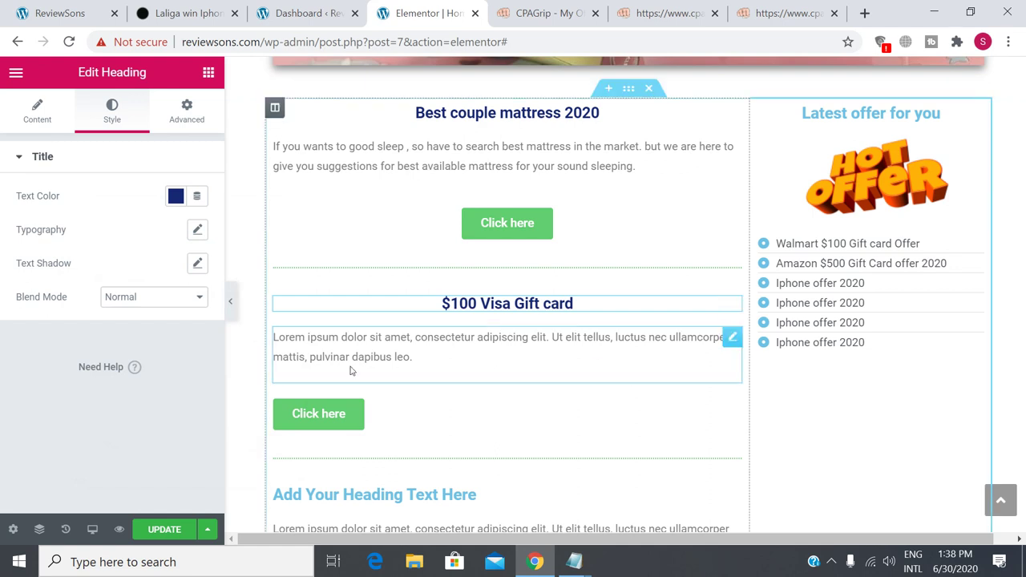
Open the Lorem ipsum paragraph under the '$100 Visa Gift card' heading and select all its text.
{"action": "left_click", "coordinate": [426, 361]}
{"action": "left_click", "coordinate": [407, 358]}
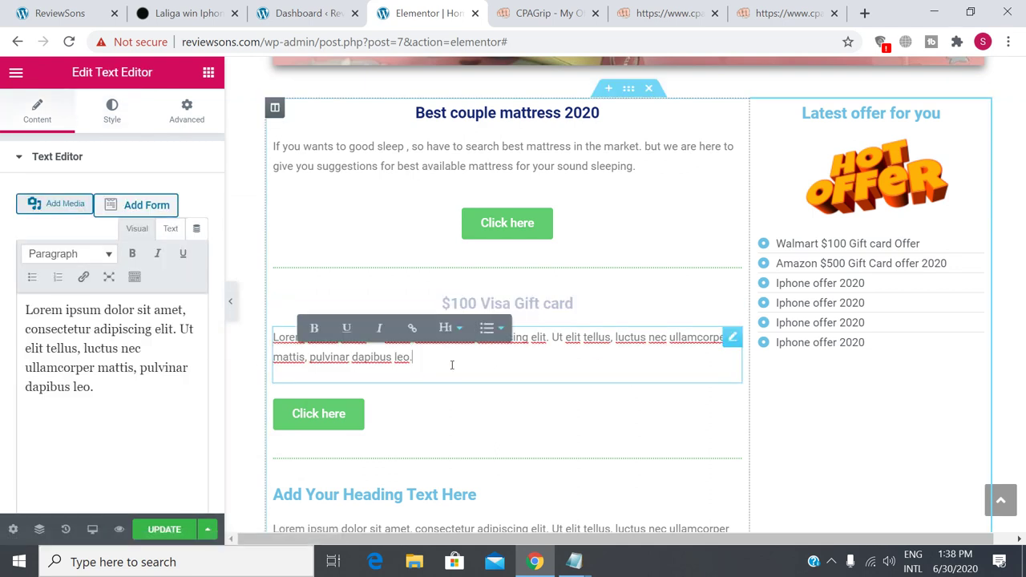
{"action": "left_click_drag", "start_coordinate": [101, 392], "coordinate": [2, 311]}
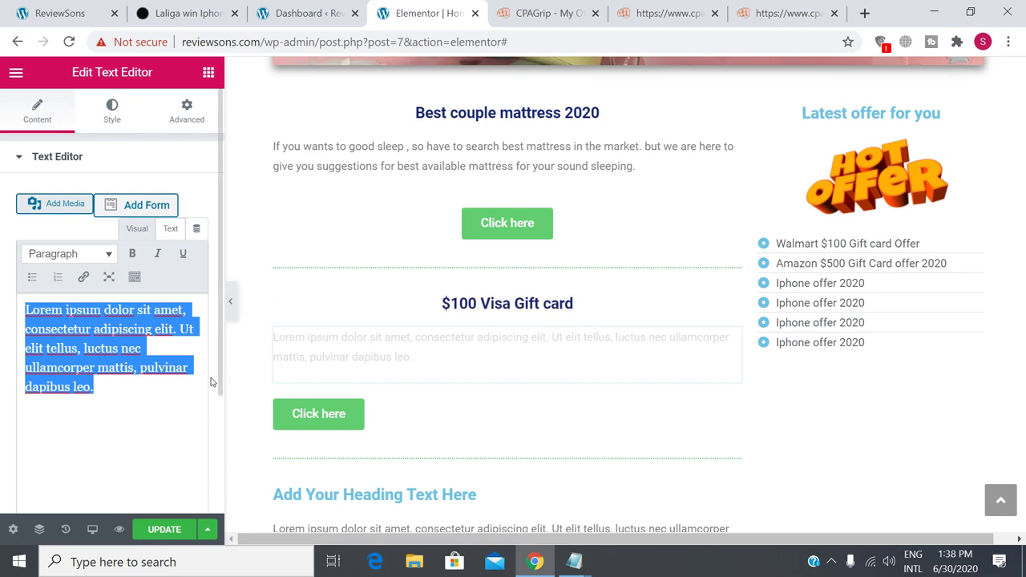
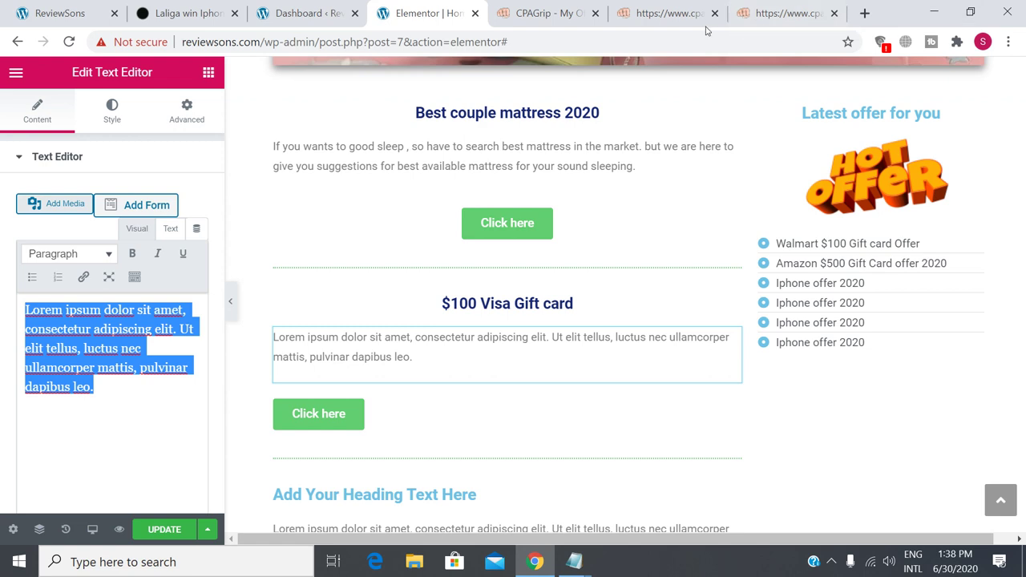
Check the CPAGrip offer tabs and the live ReviewSons homepage before returning to Elementor.
{"action": "left_click", "coordinate": [680, 14]}
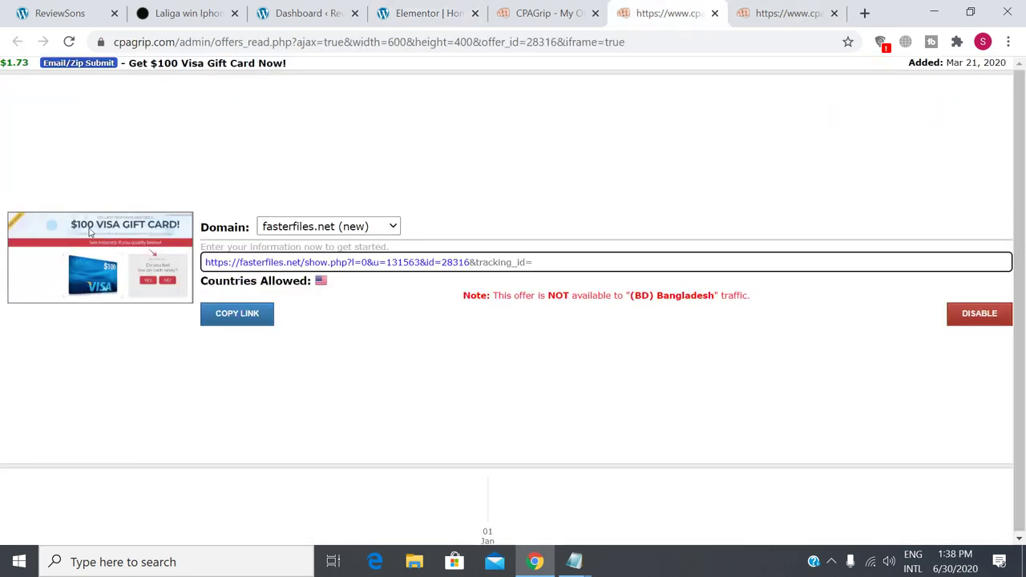
{"action": "left_click", "coordinate": [771, 16]}
{"action": "left_click", "coordinate": [72, 14]}
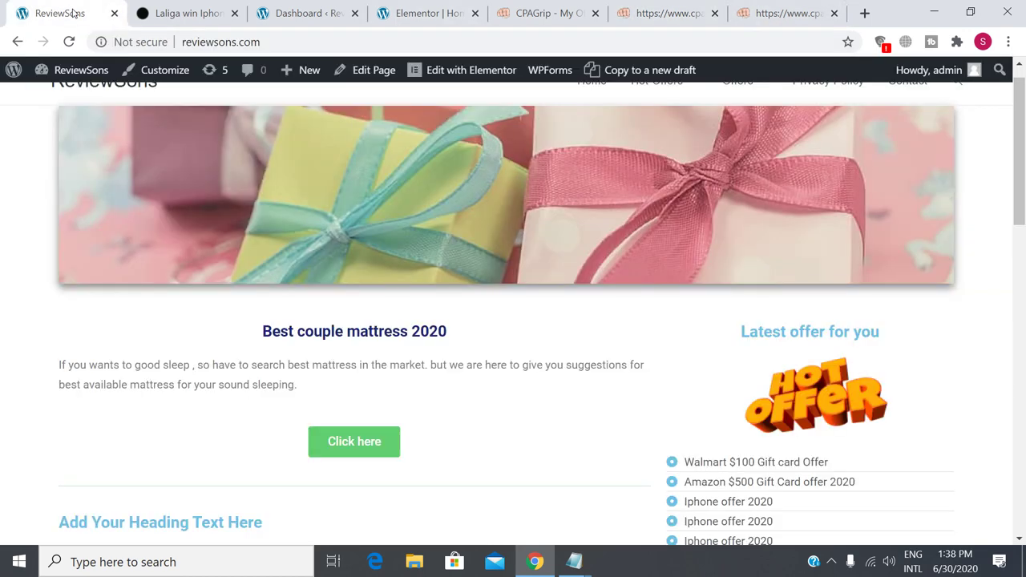
{"action": "left_click", "coordinate": [429, 13]}
Replace the Lorem ipsum paragraph under $100 Visa Gift card with 'Everybody like shpping'.
{"action": "left_click", "coordinate": [418, 356]}
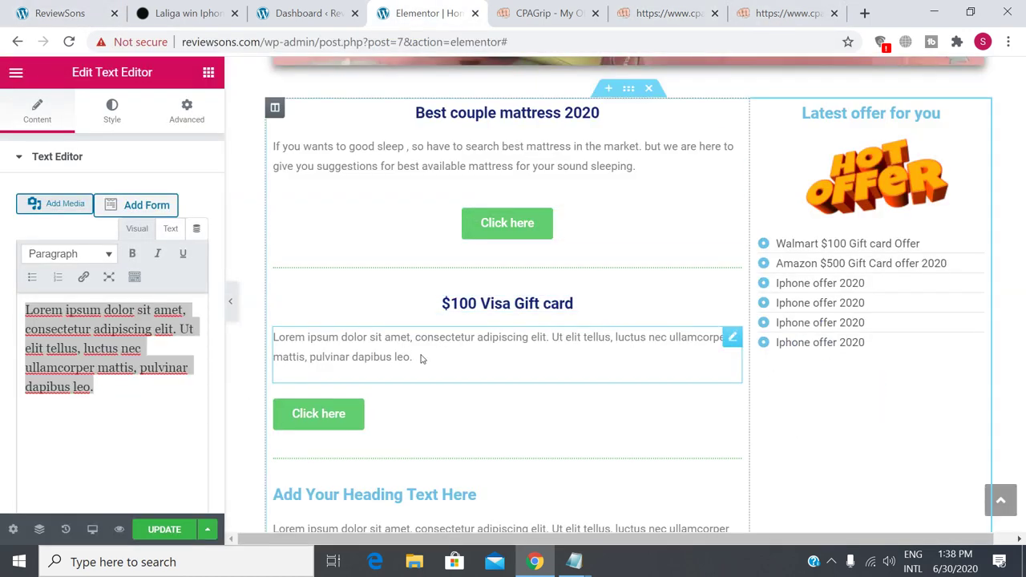
{"action": "triple_click", "coordinate": [417, 357]}
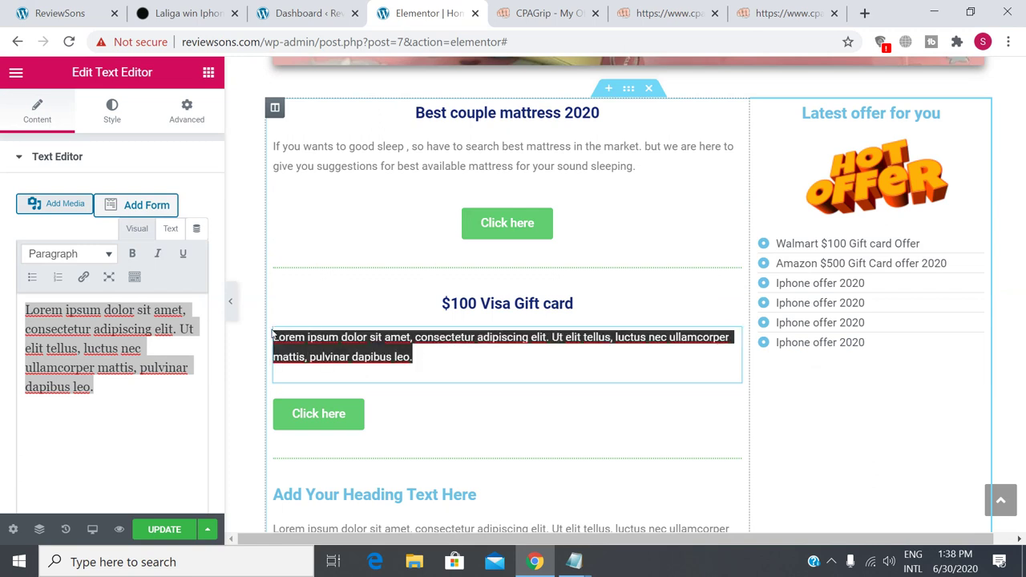
{"action": "left_click", "coordinate": [112, 386]}
{"action": "key", "text": "ctrl+a"}
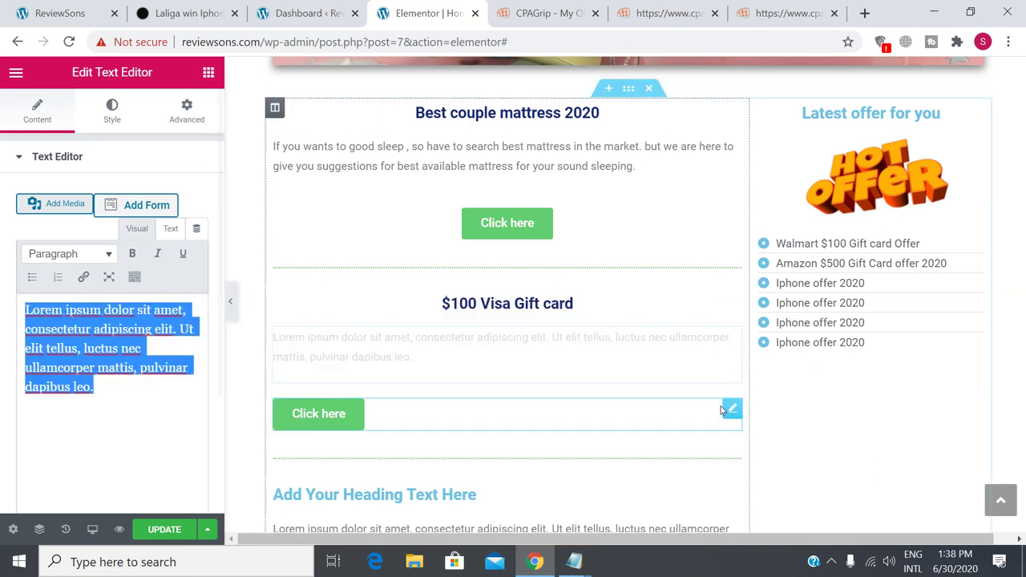
{"action": "type", "text": "If"}
{"action": "type", "text": "w"}
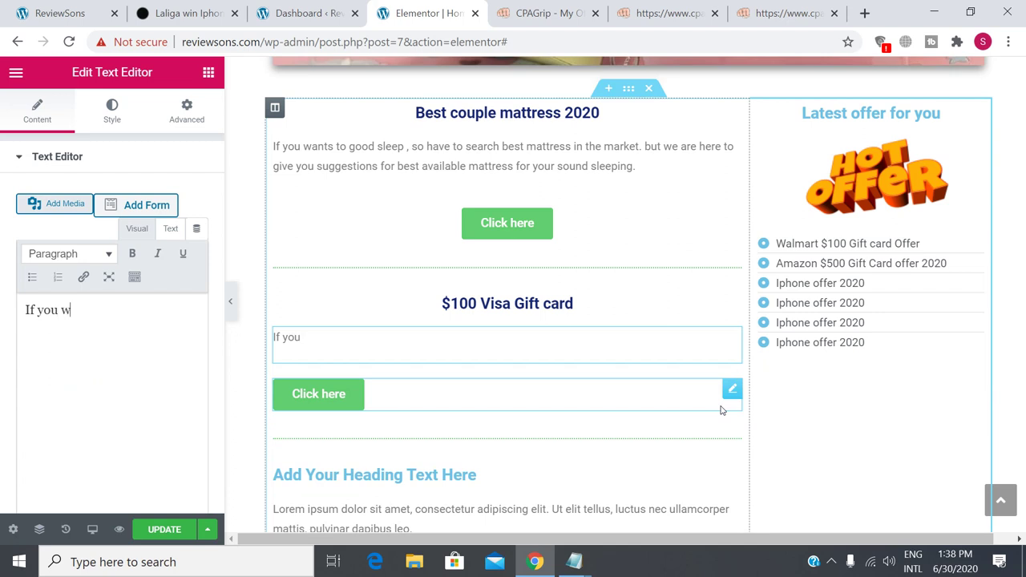
{"action": "type", "text": "ants to win"}
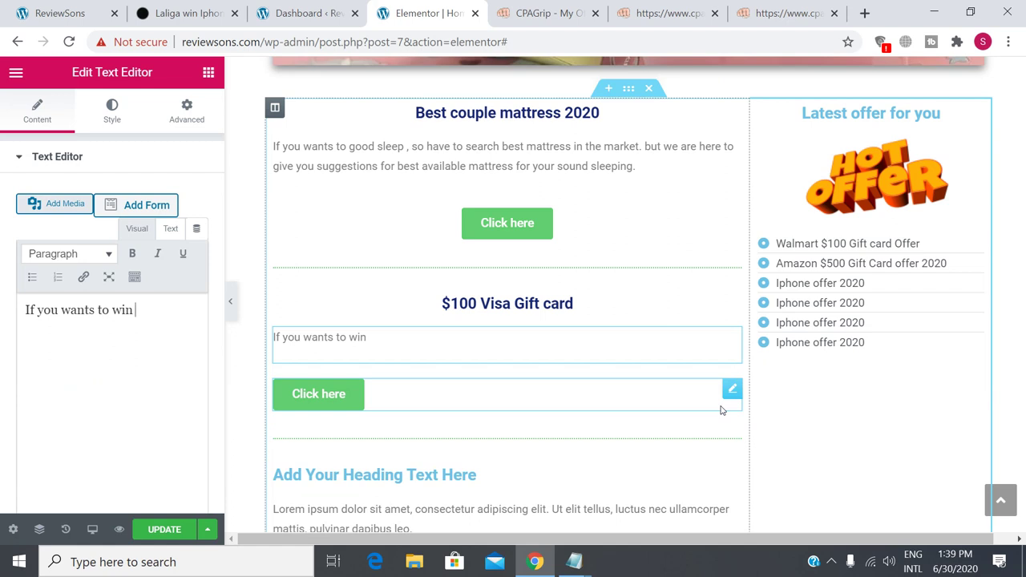
{"action": "key", "text": "BackSpace"}
{"action": "key", "text": "BackSpace"}
{"action": "key", "text": "BackSpace"}
{"action": "key", "text": "BackSpace"}
{"action": "key", "text": "BackSpace"}
{"action": "key", "text": "BackSpace"}
{"action": "key", "text": "BackSpace"}
{"action": "key", "text": "BackSpace"}
{"action": "key", "text": "BackSpace"}
{"action": "key", "text": "BackSpace"}
{"action": "key", "text": "BackSpace"}
{"action": "key", "text": "BackSpace"}
{"action": "key", "text": "BackSpace"}
{"action": "key", "text": "BackSpace"}
{"action": "key", "text": "BackSpace"}
{"action": "key", "text": "BackSpace"}
{"action": "key", "text": "BackSpace"}
{"action": "key", "text": "BackSpace"}
{"action": "key", "text": "BackSpace"}
{"action": "type", "text": "Ever"}
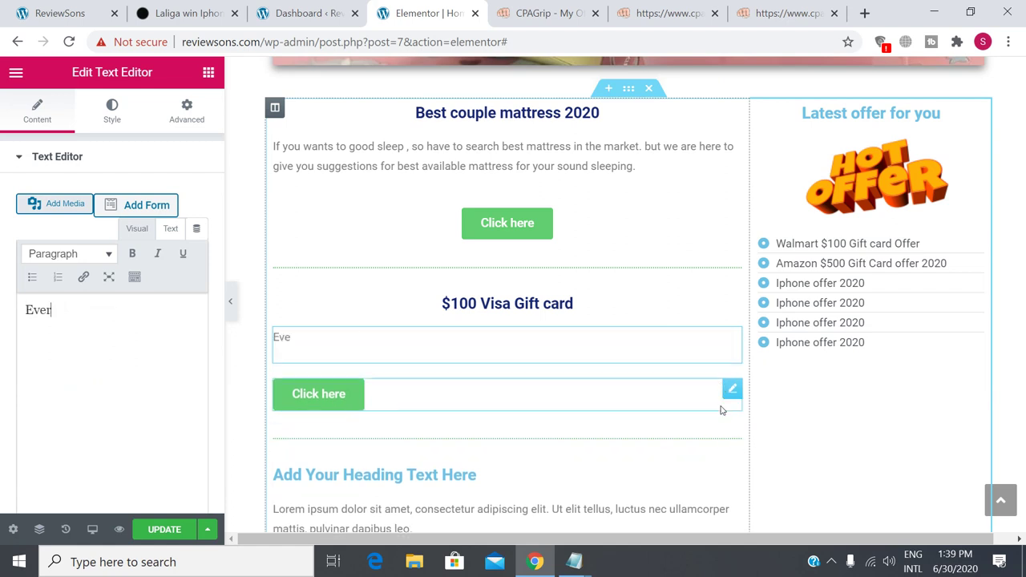
{"action": "type", "text": "y body wants t"}
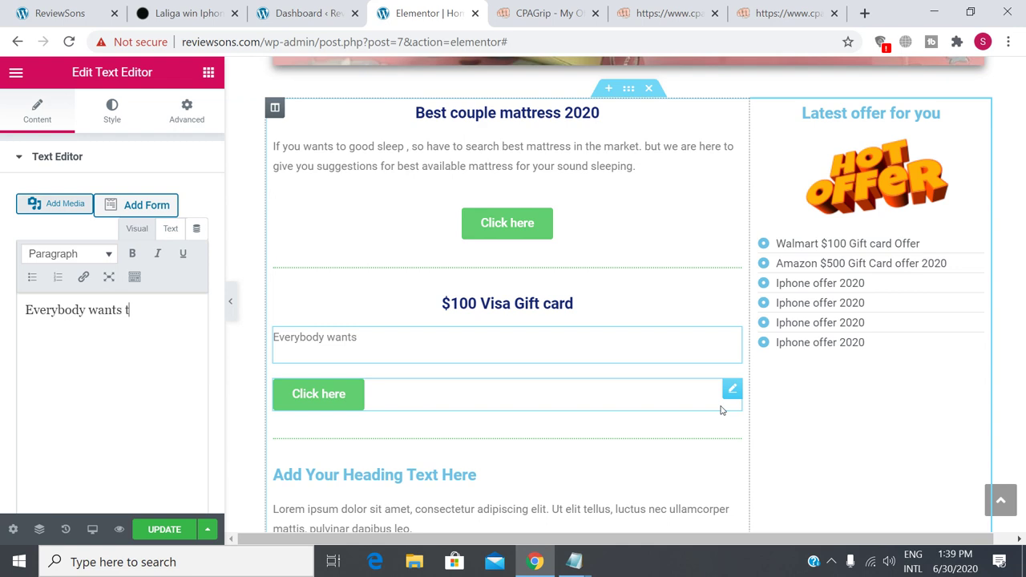
{"action": "type", "text": "o"}
{"action": "key", "text": "BackSpace"}
{"action": "key", "text": "BackSpace"}
{"action": "key", "text": "BackSpace"}
{"action": "key", "text": "BackSpace"}
{"action": "key", "text": "BackSpace"}
{"action": "key", "text": "BackSpace"}
{"action": "key", "text": "BackSpace"}
{"action": "key", "text": "BackSpace"}
{"action": "key", "text": "BackSpace"}
{"action": "type", "text": "like shpping"}
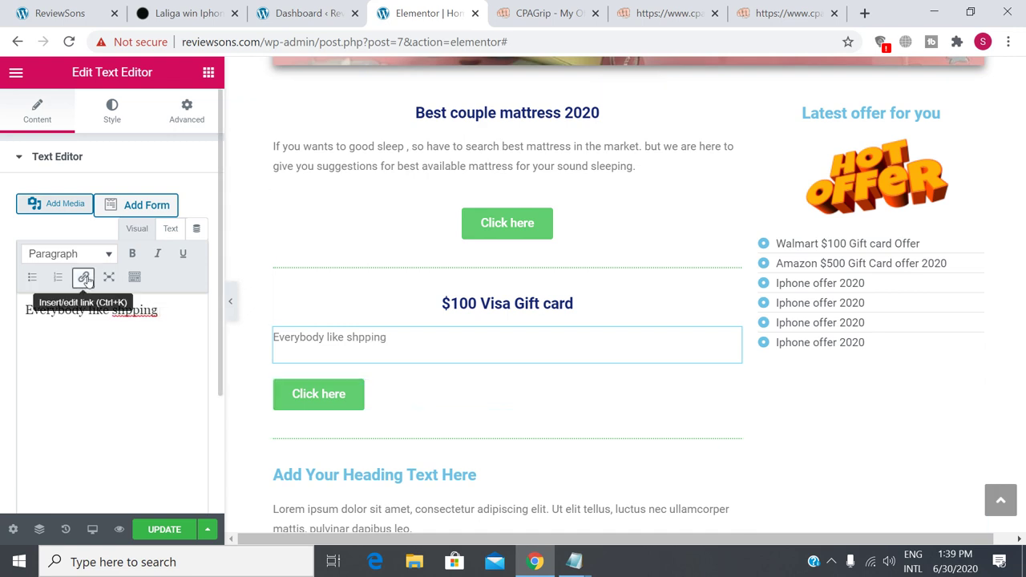
Correct 'shpping' to 'shopping' and extend the paragraph through '...click here and get your money'.
{"action": "right_click", "coordinate": [143, 311]}
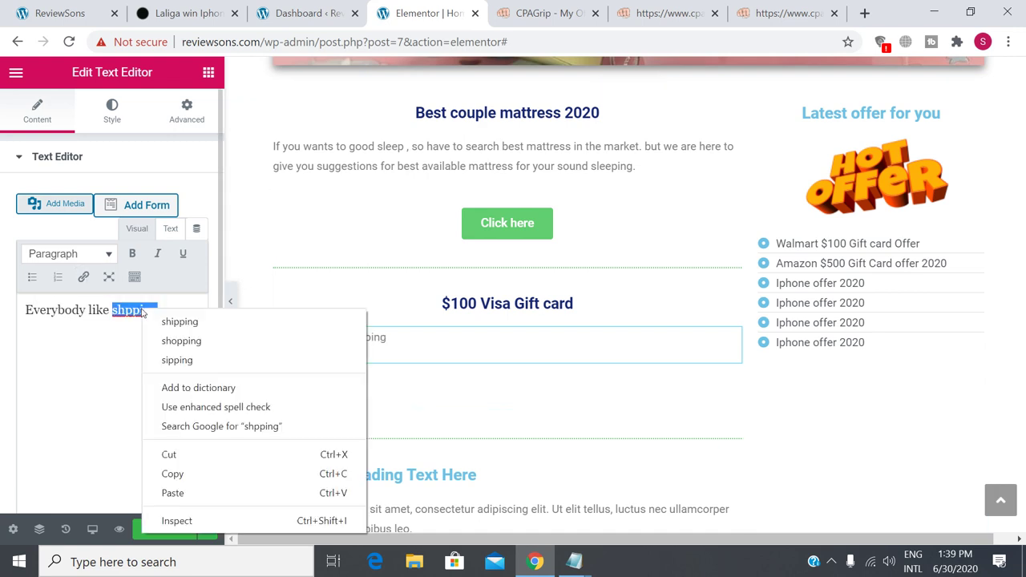
{"action": "left_click", "coordinate": [193, 342]}
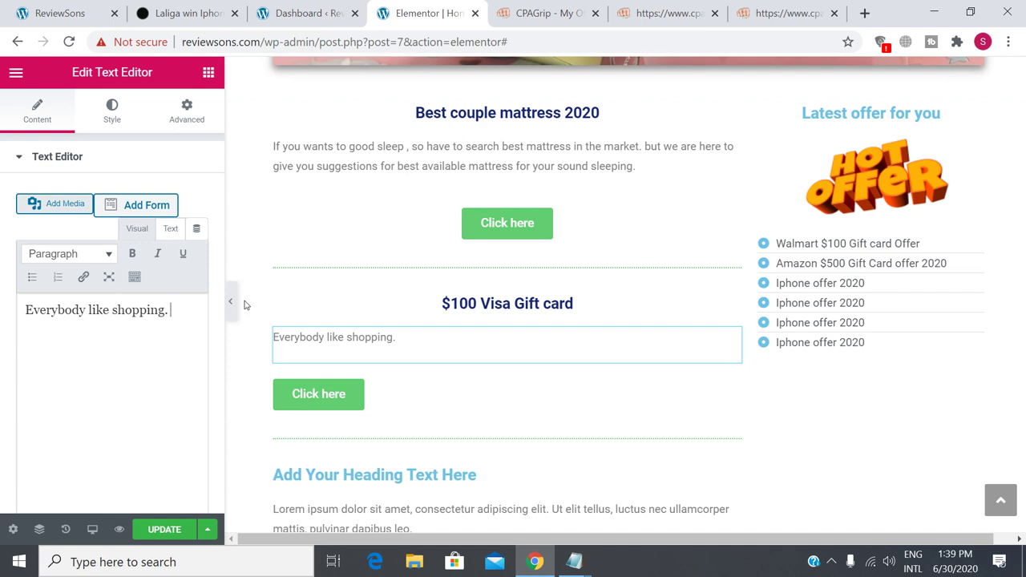
{"action": "type", "text": "Why not y"}
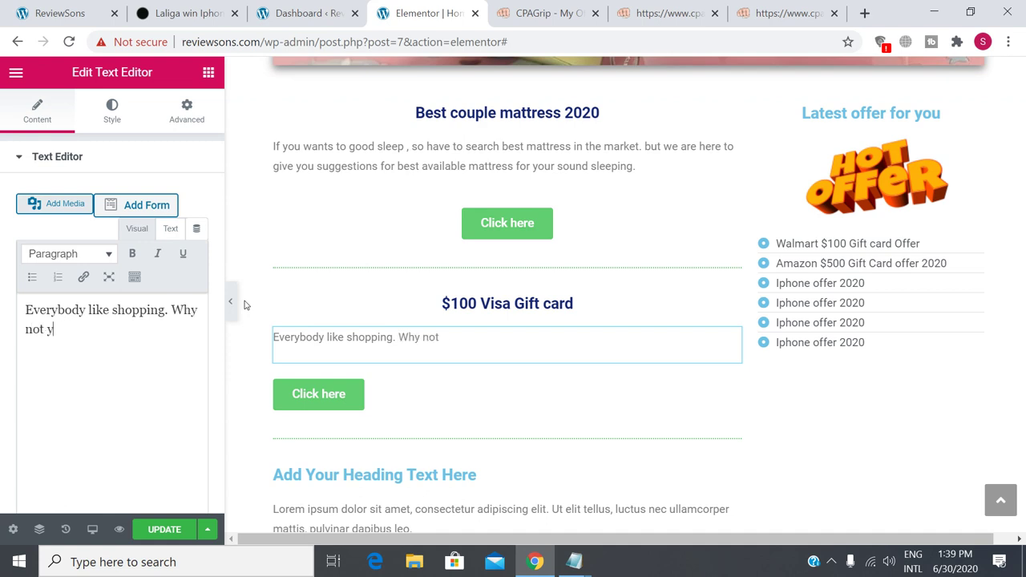
{"action": "type", "text": "ou! would you l"}
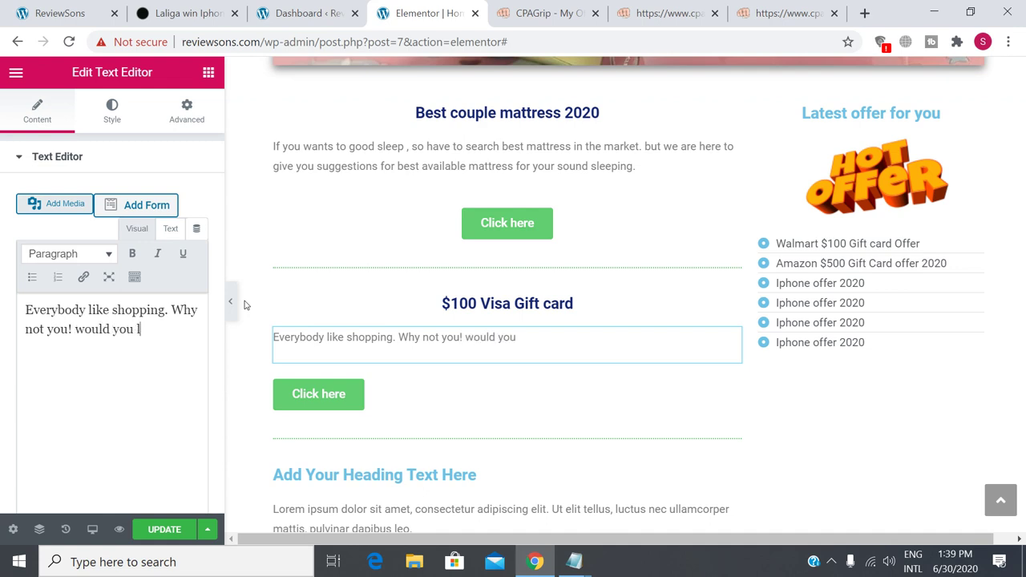
{"action": "type", "text": "ike to go shoppo"}
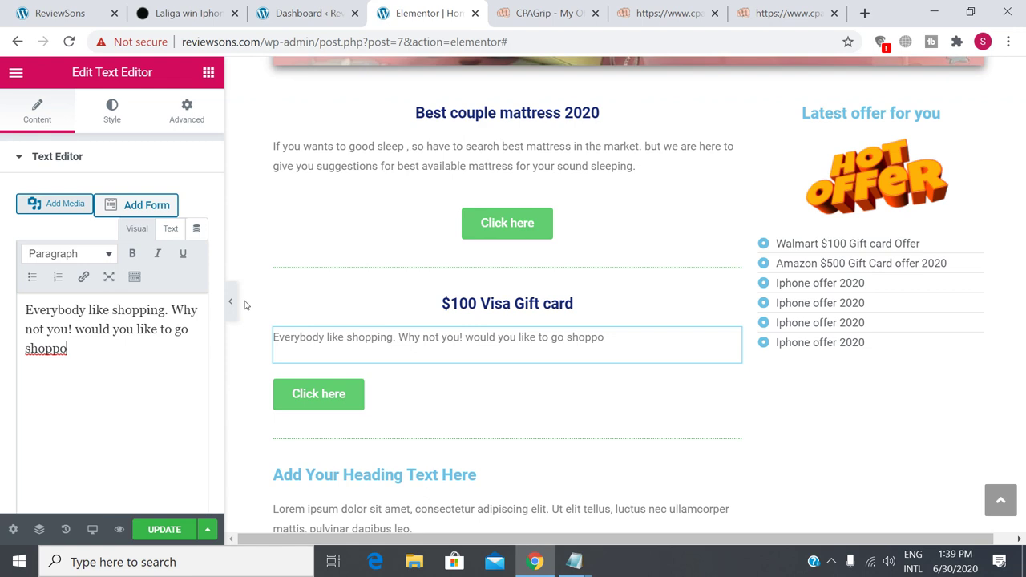
{"action": "key", "text": "BackSpace"}
{"action": "type", "text": "ing but need"}
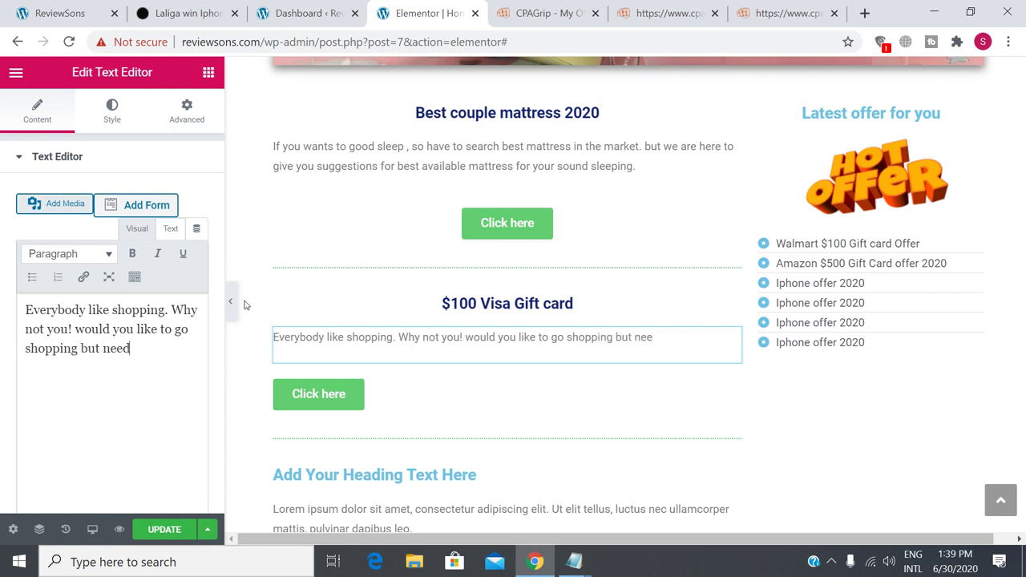
{"action": "type", "text": " money! no q"}
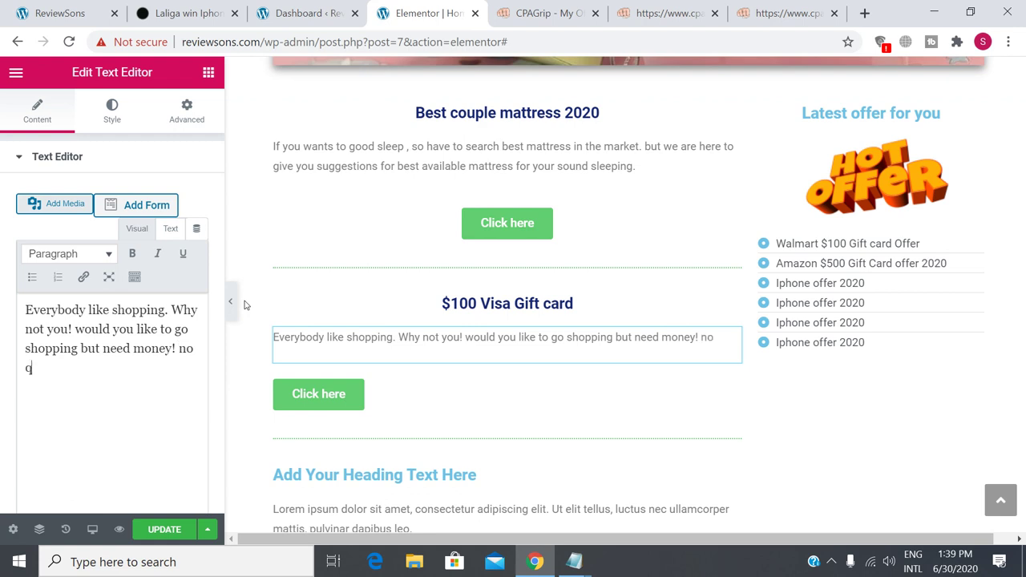
{"action": "key", "text": "BackSpace"}
{"action": "type", "text": "worry "}
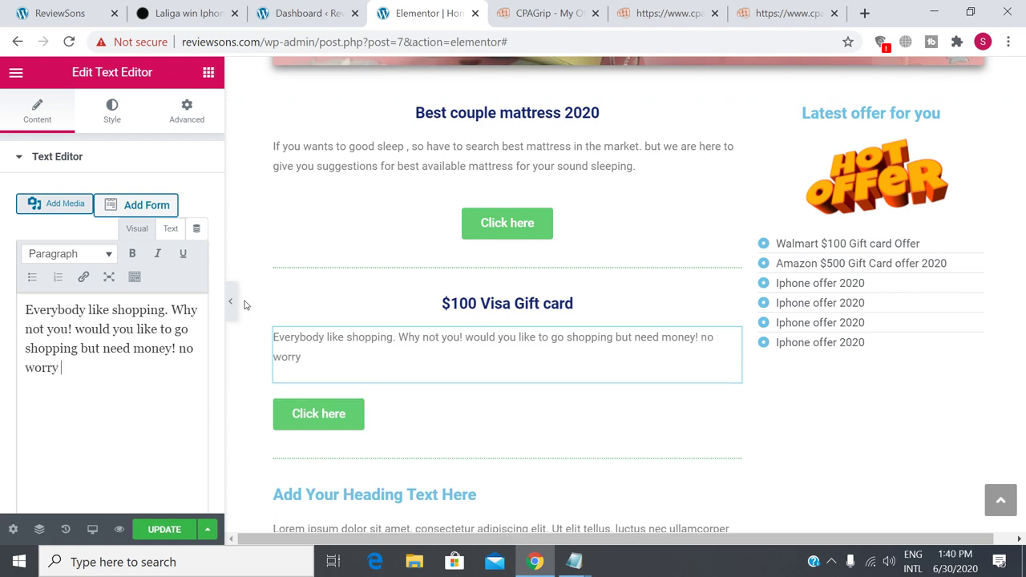
{"action": "type", "text": "please clic"}
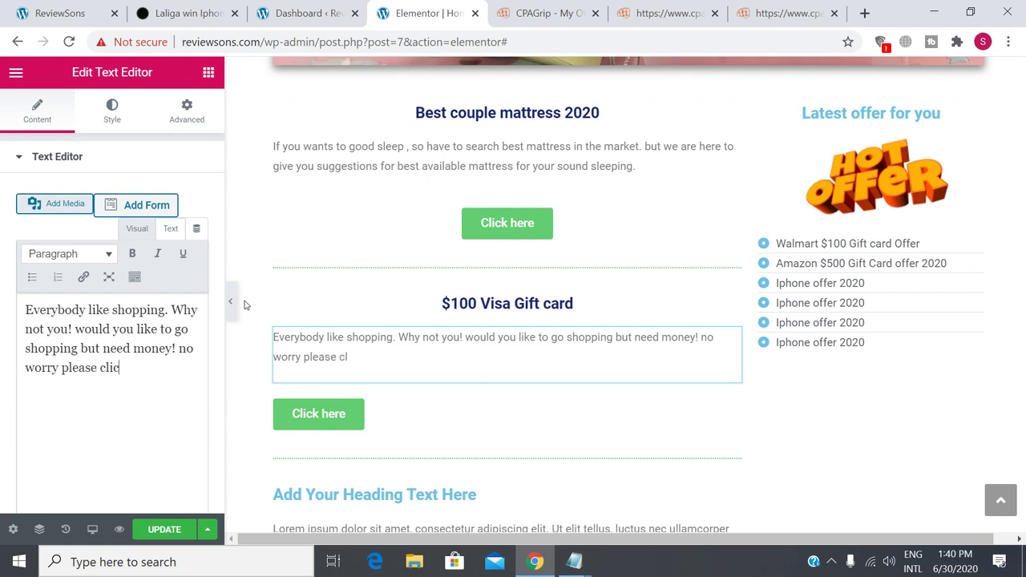
{"action": "type", "text": "k here "}
{"action": "type", "text": "and "}
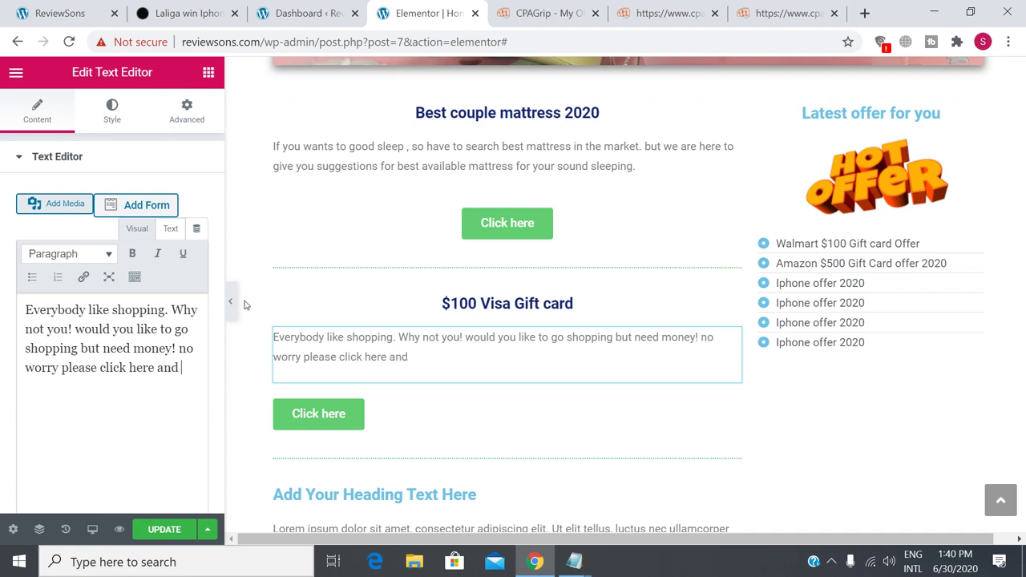
{"action": "type", "text": "get your money"}
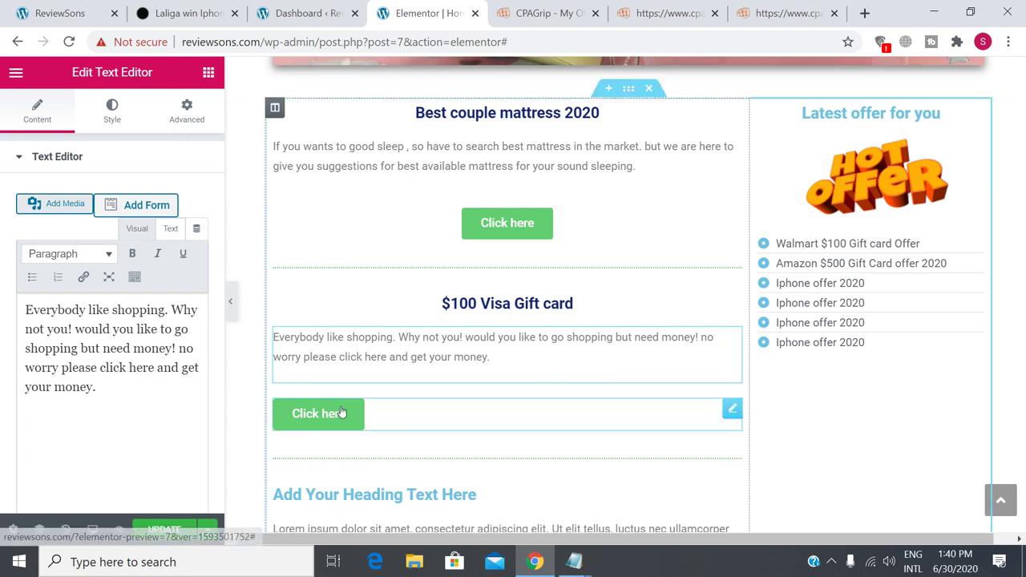
Center the Click here button and clear its placeholder # link.
{"action": "left_click", "coordinate": [365, 435]}
{"action": "left_click", "coordinate": [153, 315]}
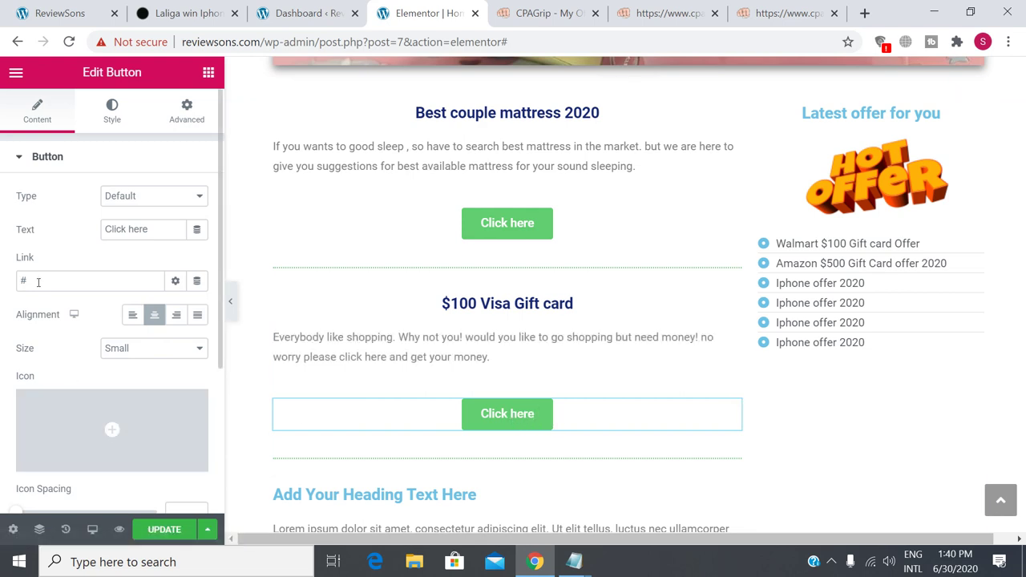
{"action": "left_click_drag", "start_coordinate": [37, 281], "coordinate": [18, 277]}
{"action": "key", "text": "BackSpace"}
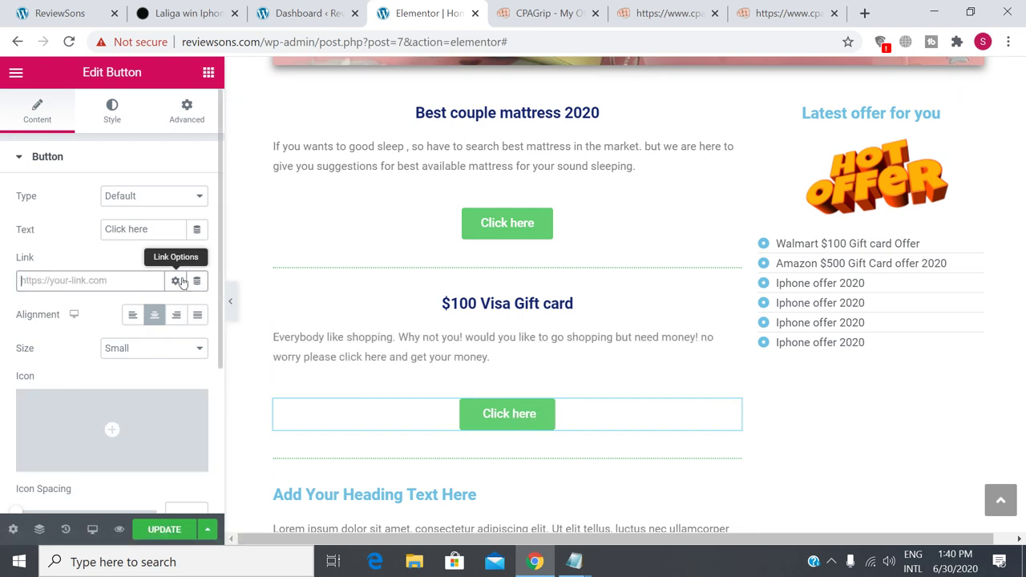
Set the button link to the CPAGrip $100 Visa tracking URL, opening in new window, nofollow.
{"action": "left_click", "coordinate": [697, 15]}
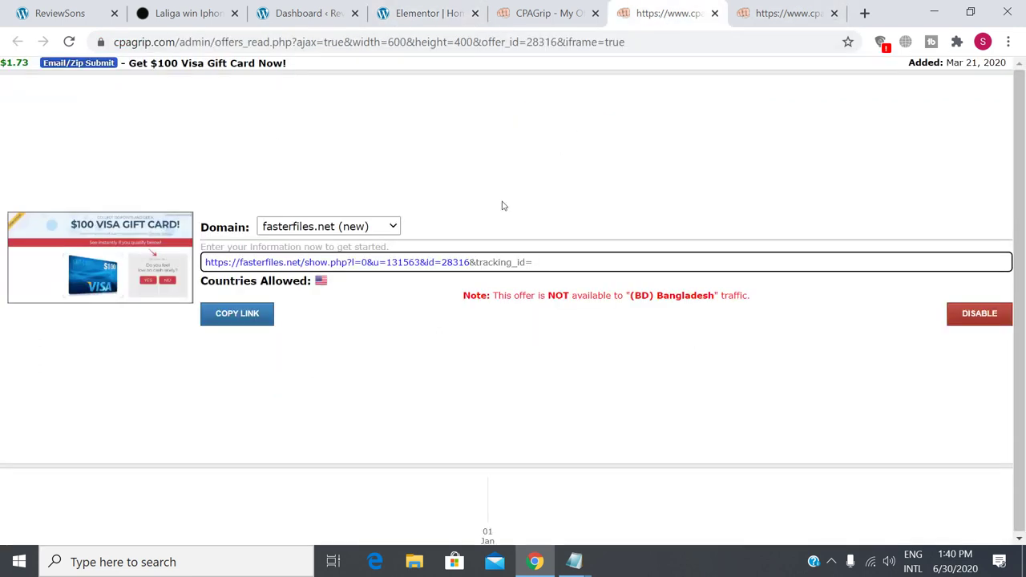
{"action": "left_click", "coordinate": [231, 315]}
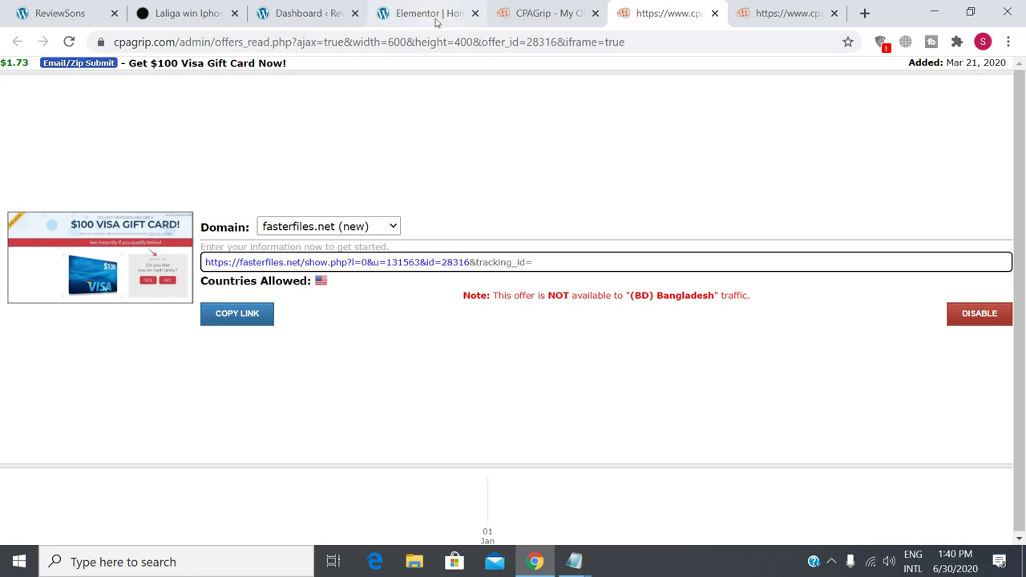
{"action": "left_click", "coordinate": [433, 14]}
{"action": "right_click", "coordinate": [56, 288]}
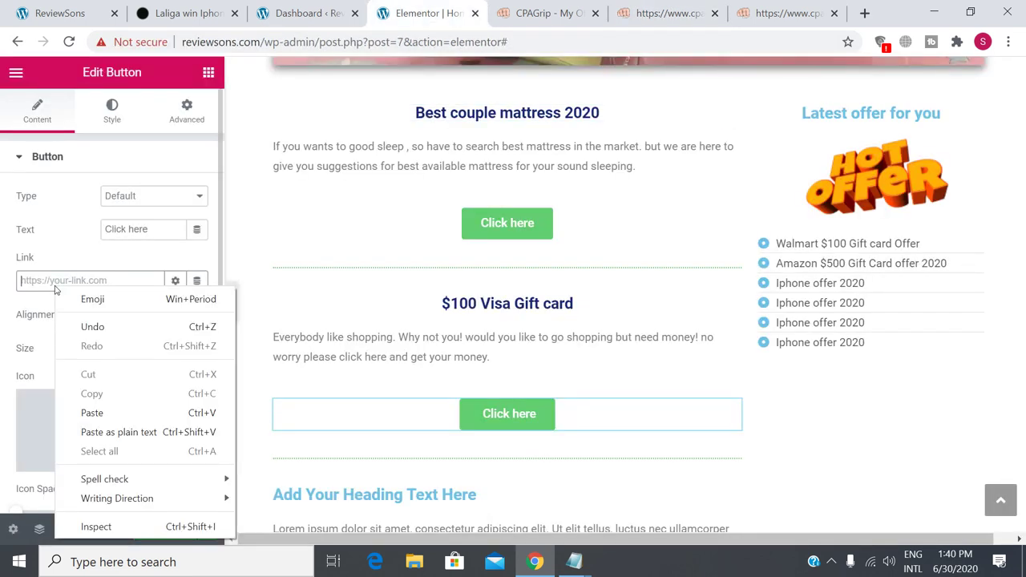
{"action": "left_click", "coordinate": [109, 412]}
{"action": "left_click", "coordinate": [175, 281]}
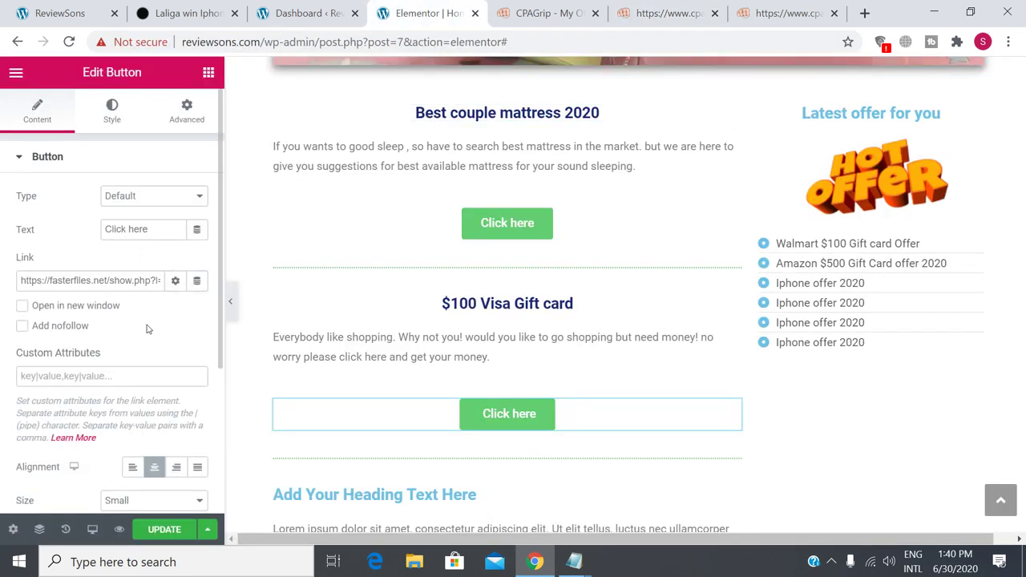
{"action": "left_click", "coordinate": [45, 308]}
{"action": "left_click", "coordinate": [38, 327]}
Keep the button size at Small and save the page with UPDATE.
{"action": "scroll", "coordinate": [145, 348], "scroll_direction": "down", "scroll_amount": 2}
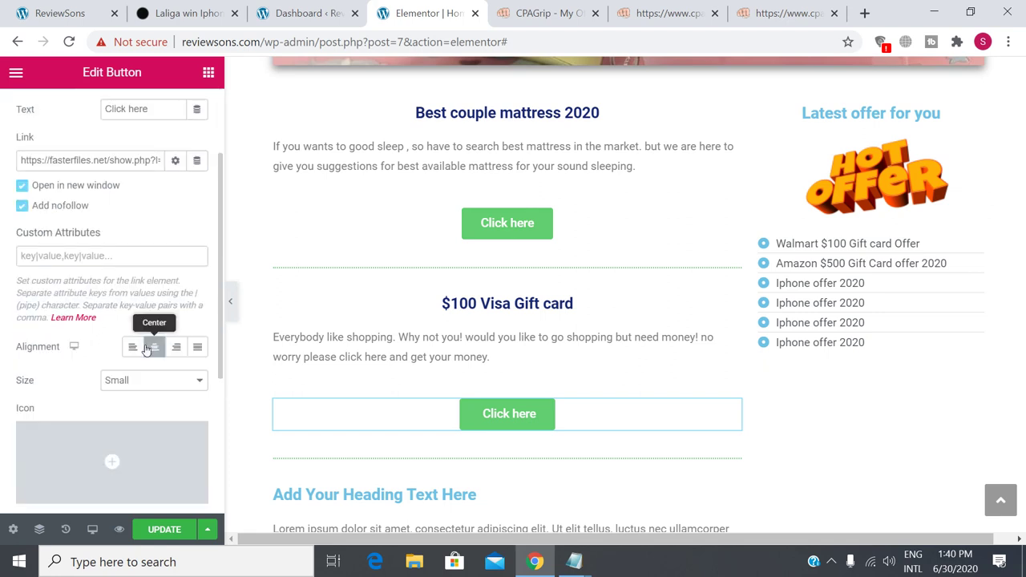
{"action": "left_click", "coordinate": [172, 386]}
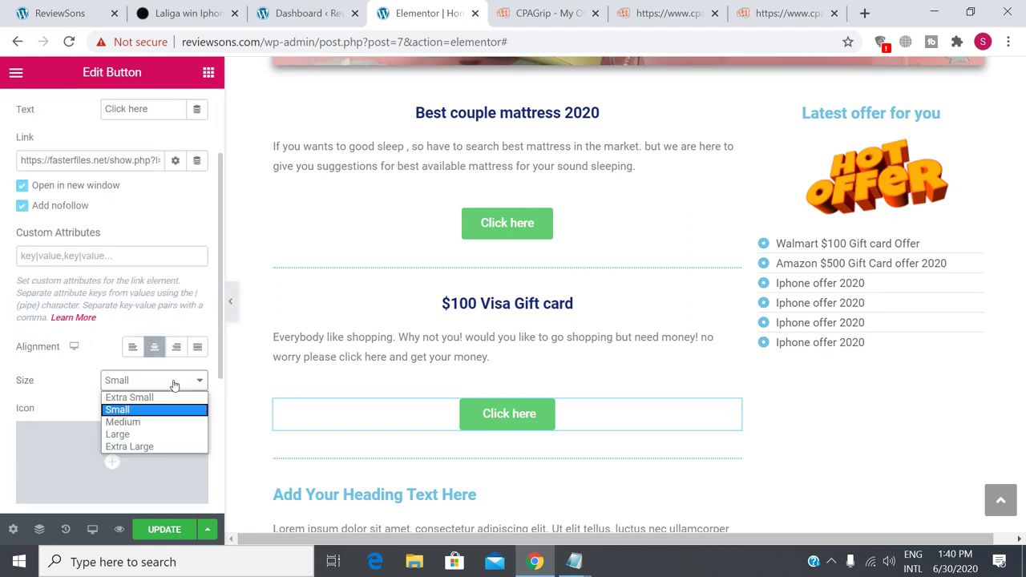
{"action": "left_click", "coordinate": [76, 412]}
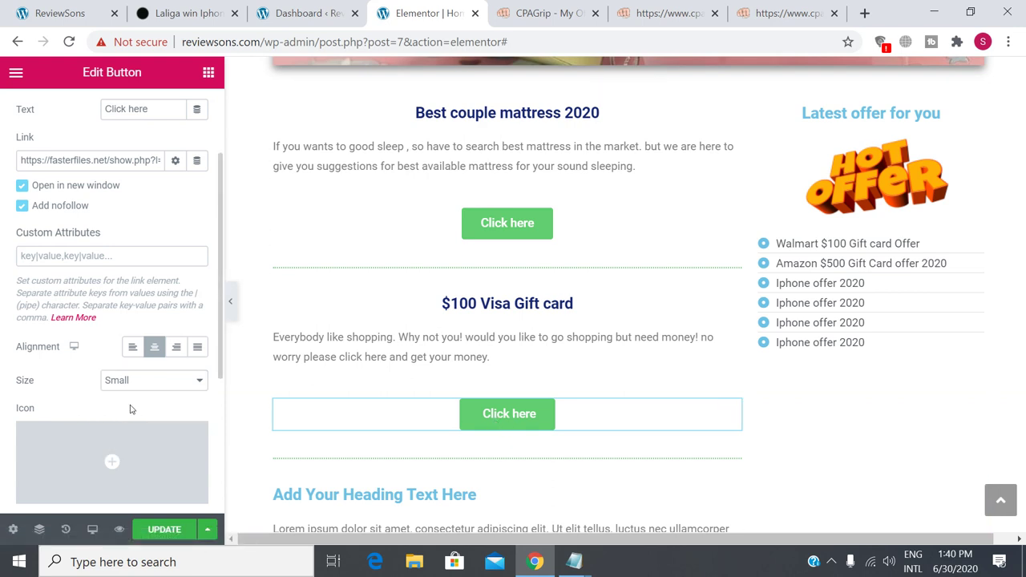
{"action": "left_click", "coordinate": [165, 532]}
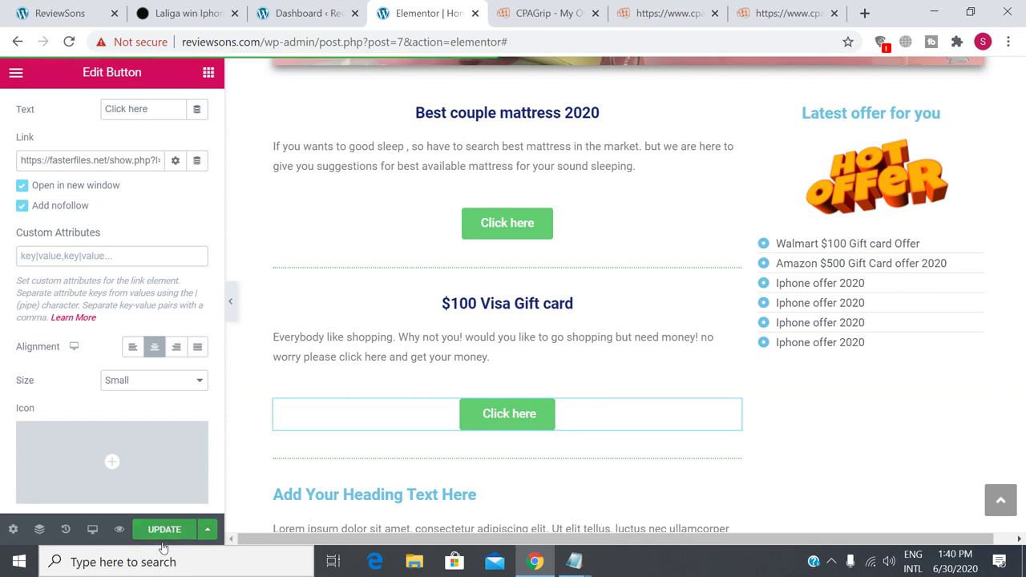
{"action": "mouse_move", "coordinate": [162, 434]}
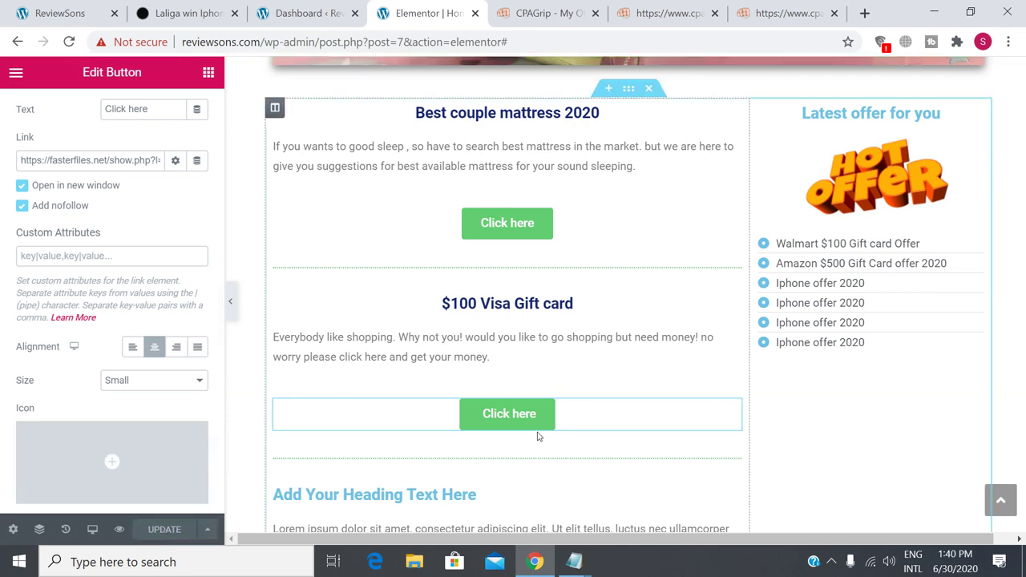
{"action": "scroll", "coordinate": [188, 409], "scroll_direction": "up", "scroll_amount": 2}
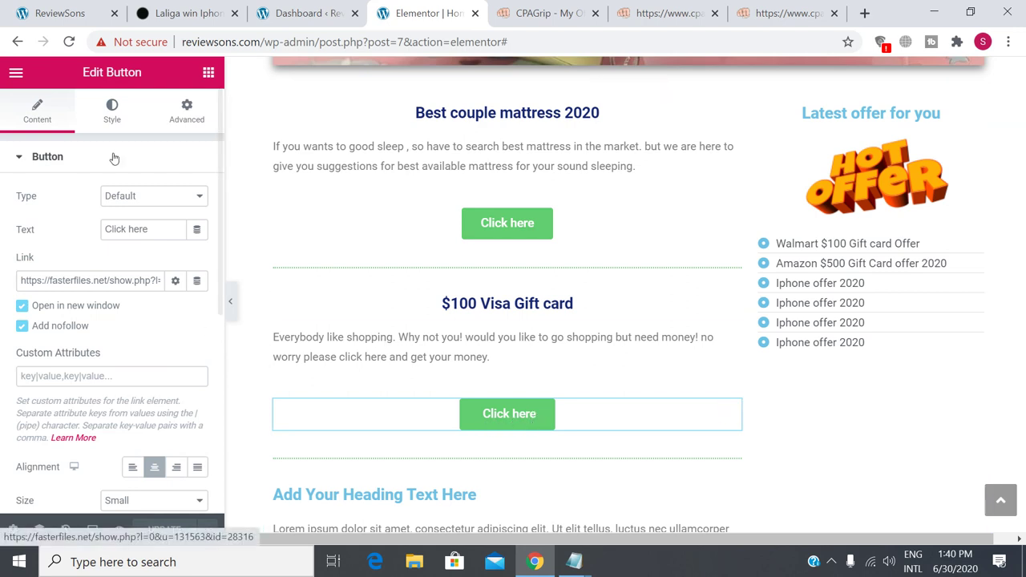
Relabel the gift card button from 'Click here' to 'Get It Now' and save the page.
{"action": "left_click", "coordinate": [37, 120]}
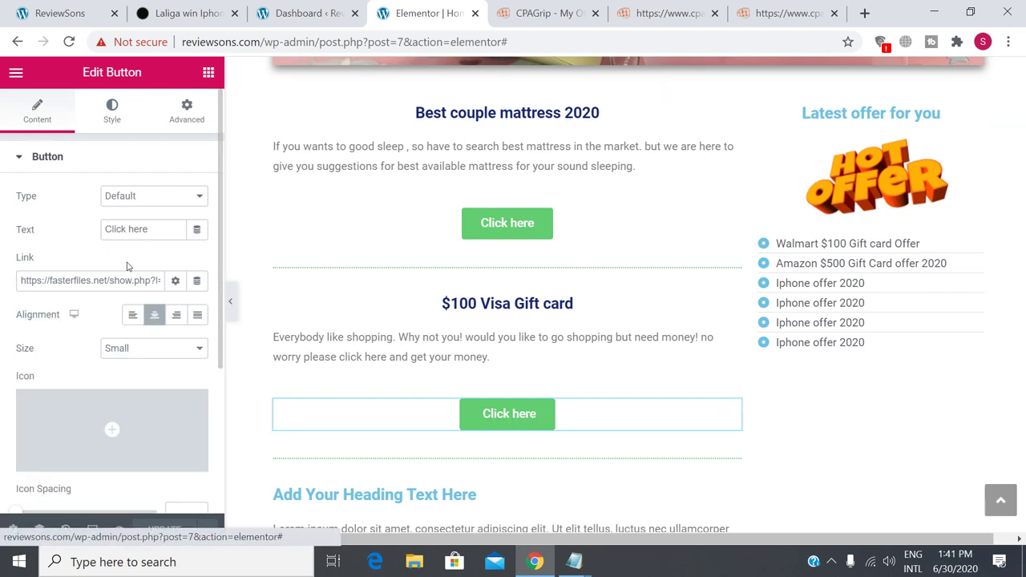
{"action": "left_click", "coordinate": [514, 415]}
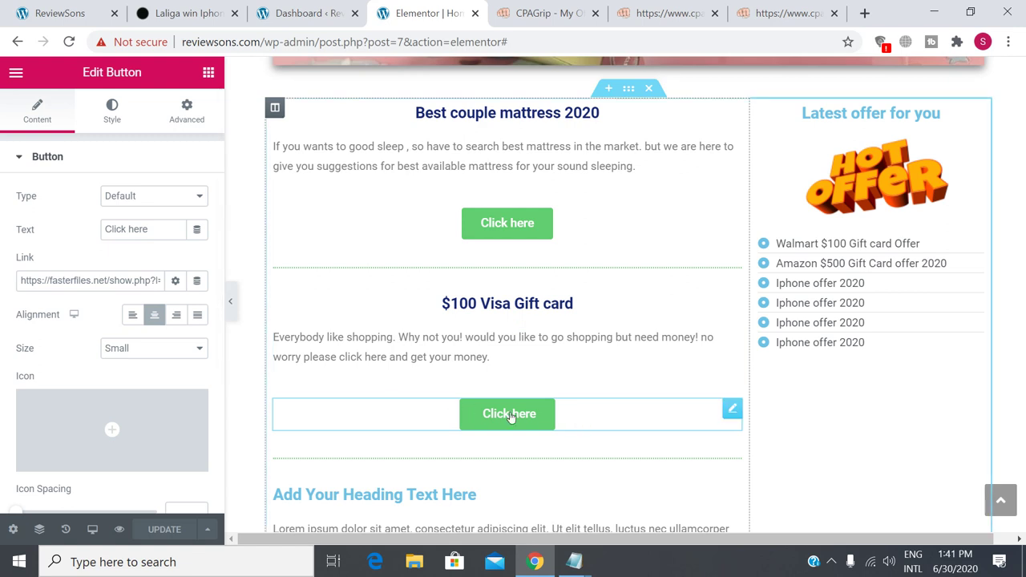
{"action": "left_click", "coordinate": [147, 231]}
{"action": "left_click_drag", "start_coordinate": [152, 230], "coordinate": [100, 231]}
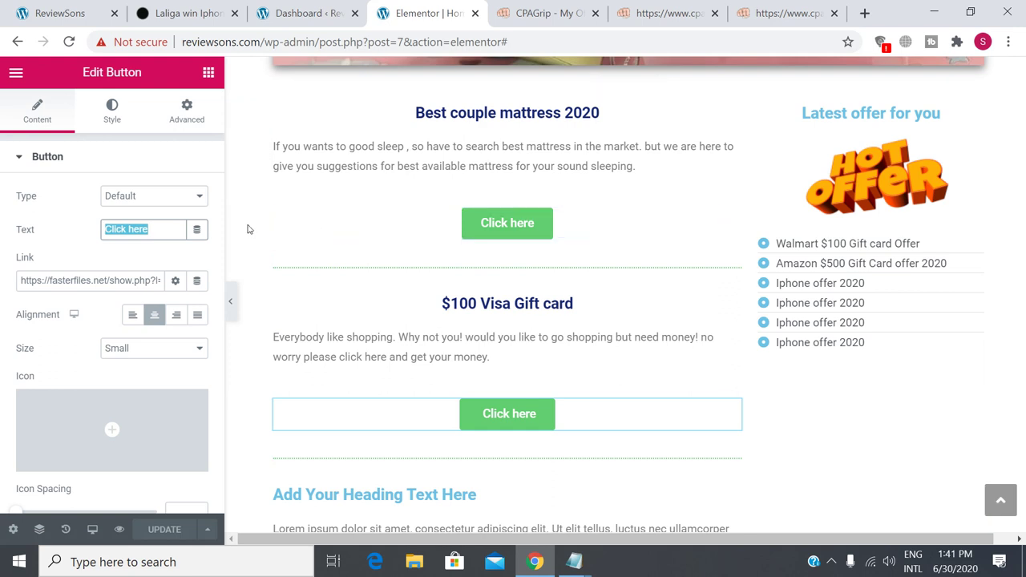
{"action": "type", "text": "Get i"}
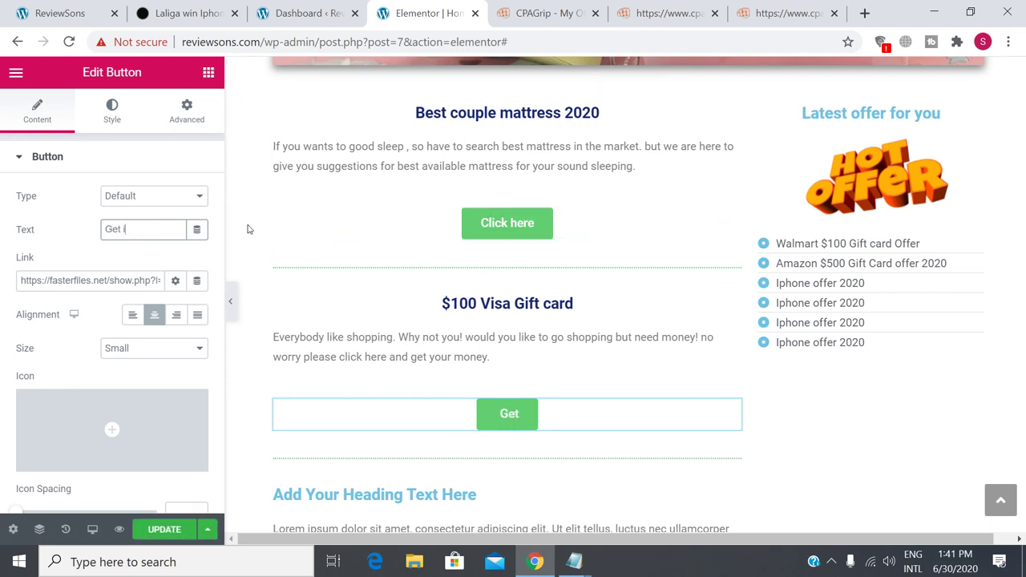
{"action": "type", "text": "t now"}
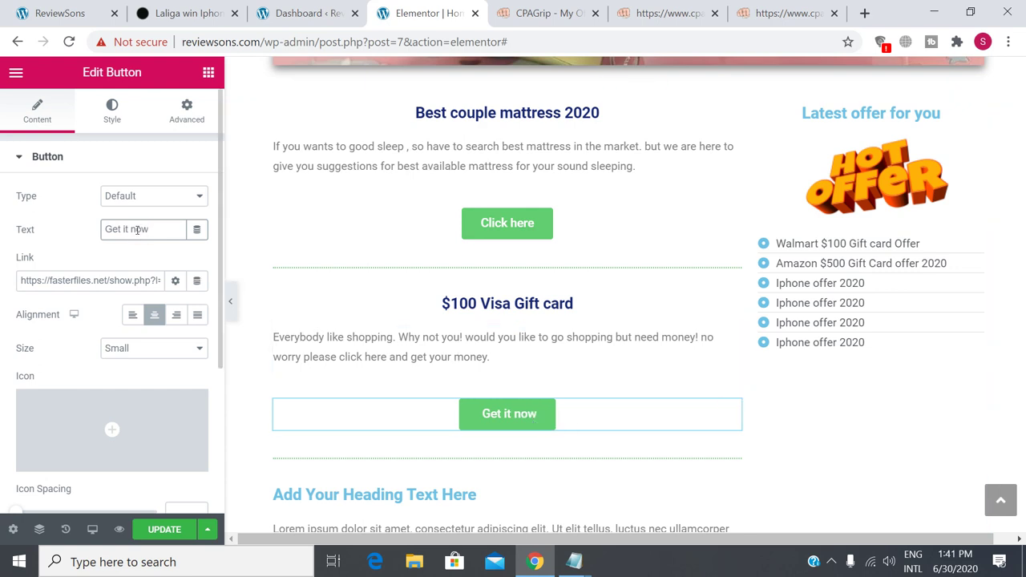
{"action": "left_click_drag", "start_coordinate": [139, 229], "coordinate": [130, 229]}
{"action": "type", "text": "N"}
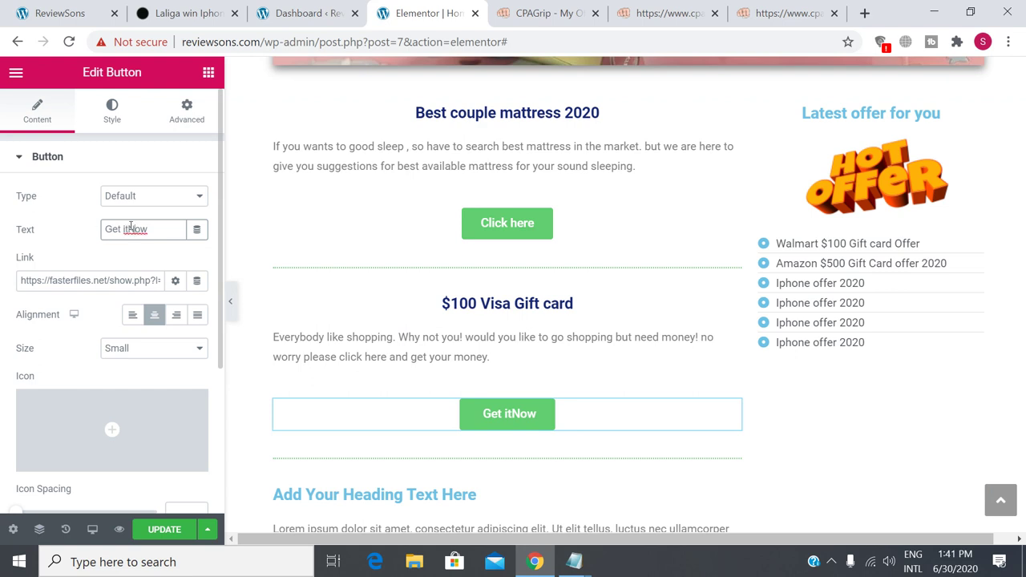
{"action": "left_click_drag", "start_coordinate": [131, 229], "coordinate": [121, 230]}
{"action": "key", "text": "BackSpace"}
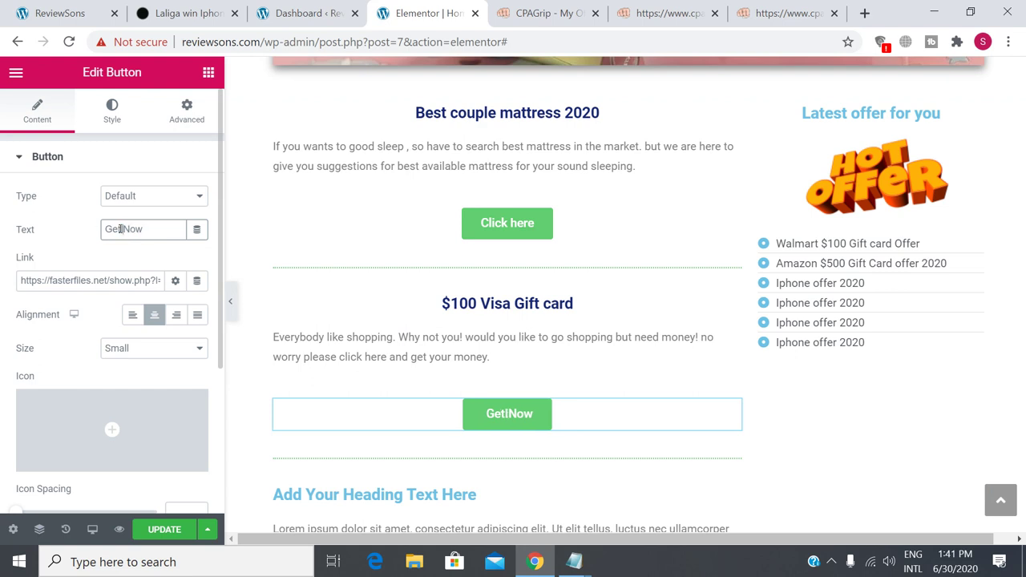
{"action": "type", "text": "It"}
{"action": "key", "text": "BackSpace"}
{"action": "key", "text": "BackSpace"}
{"action": "key", "text": "BackSpace"}
{"action": "key", "text": "BackSpace"}
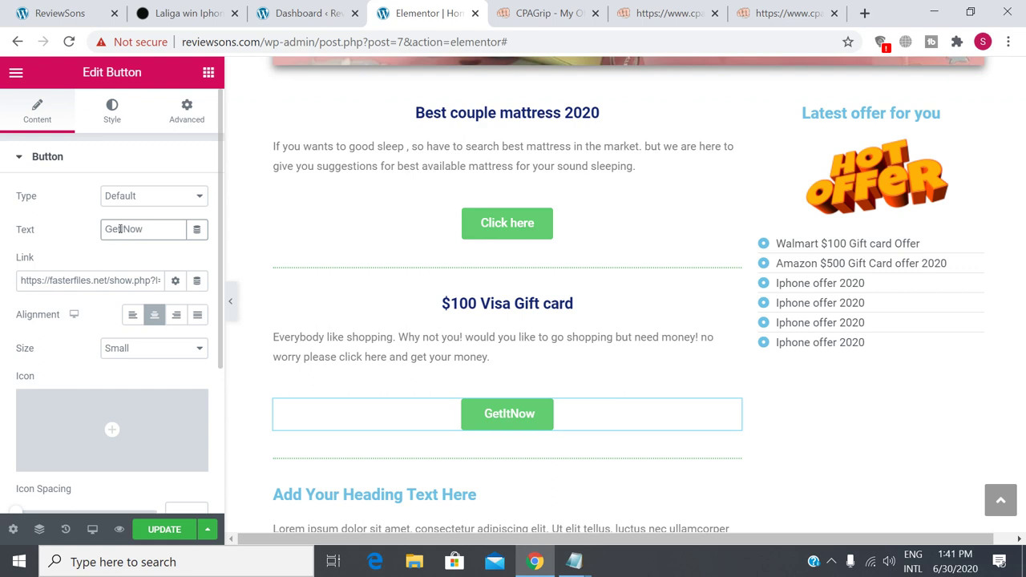
{"action": "type", "text": "t It"}
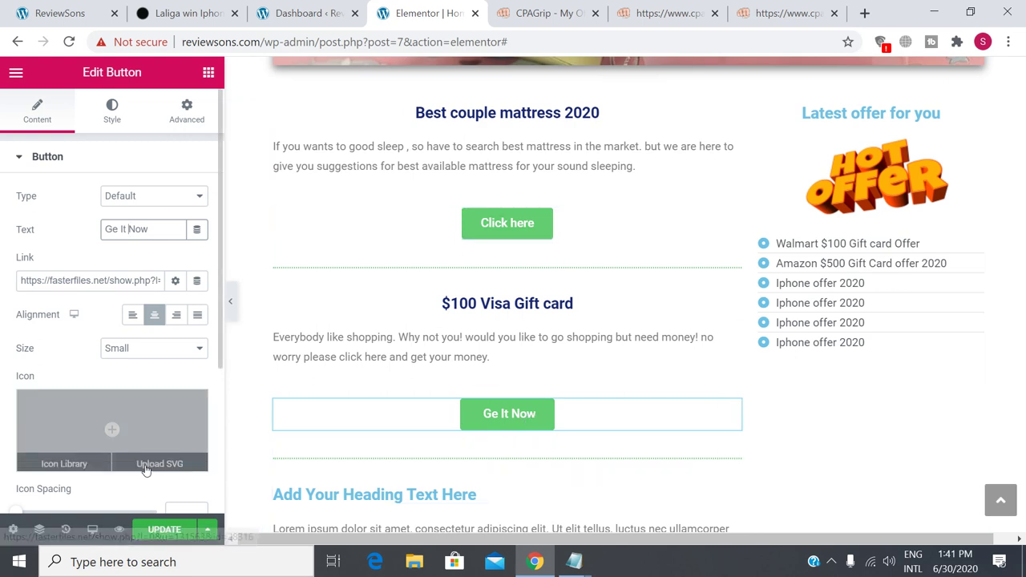
{"action": "left_click", "coordinate": [167, 532]}
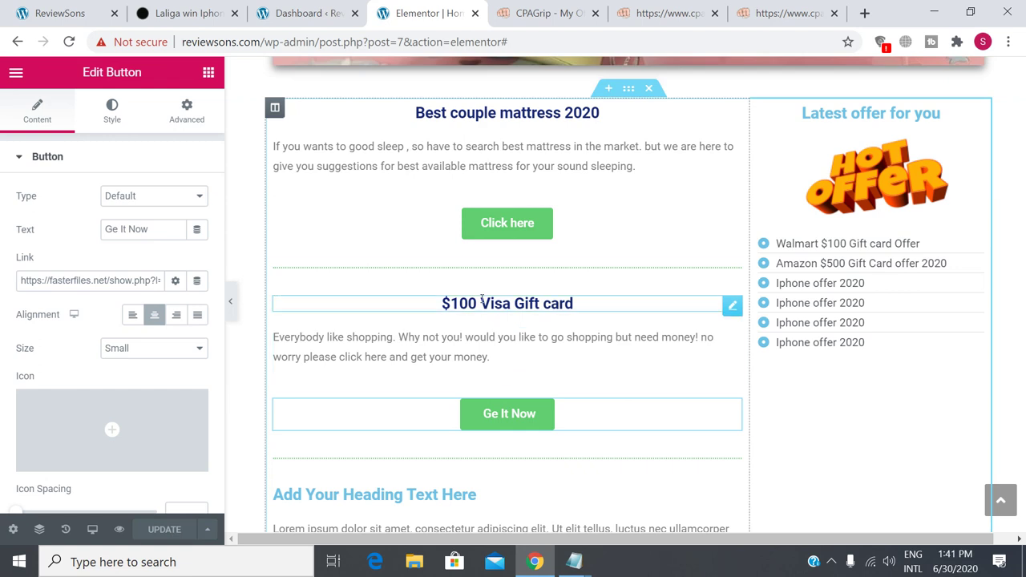
Save the CPAGrip Visa offer picture to the Desktop as '$100 visa gift card.jpg'.
{"action": "left_click", "coordinate": [670, 12]}
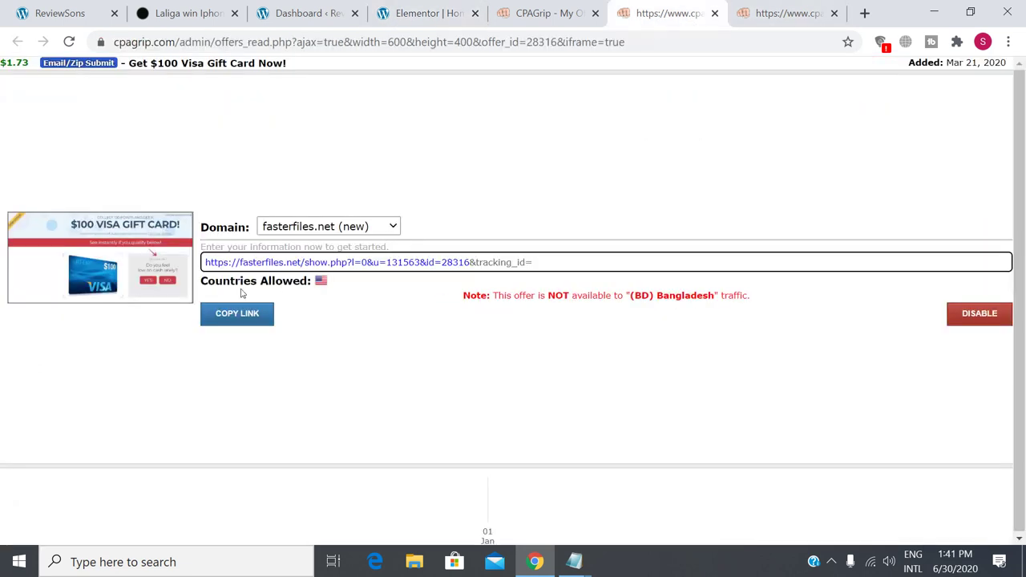
{"action": "right_click", "coordinate": [95, 256]}
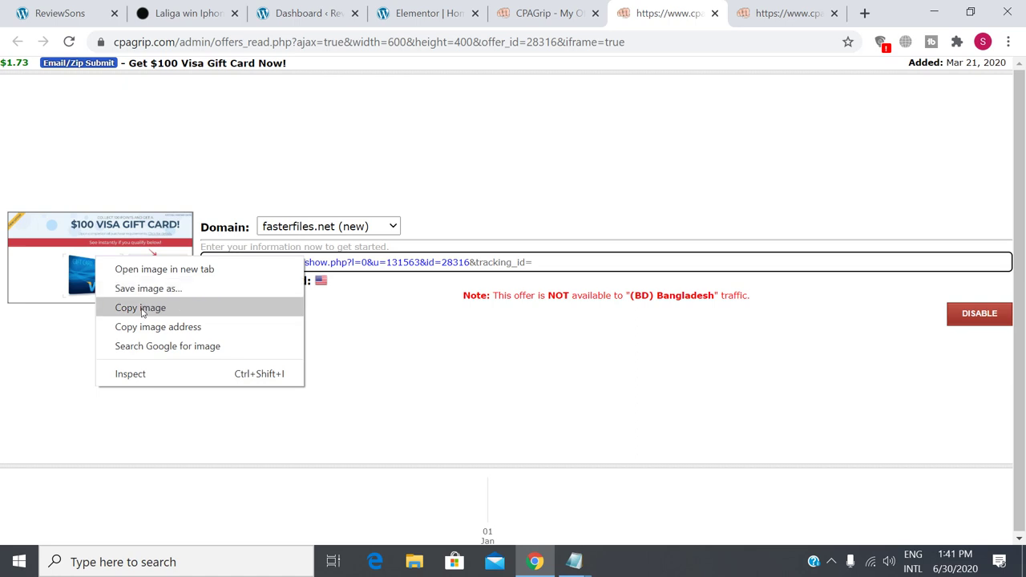
{"action": "left_click", "coordinate": [147, 289]}
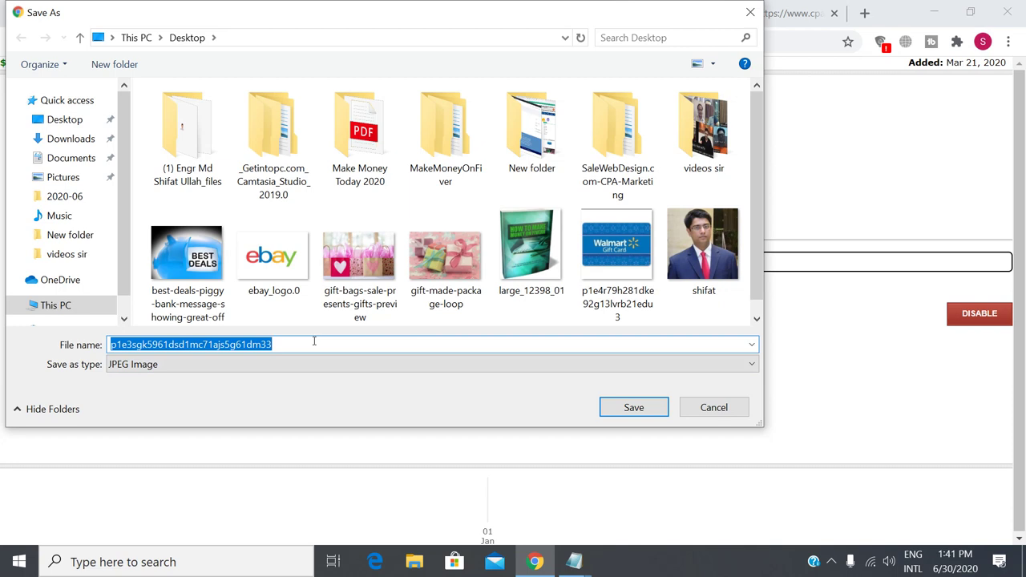
{"action": "type", "text": "$100 "}
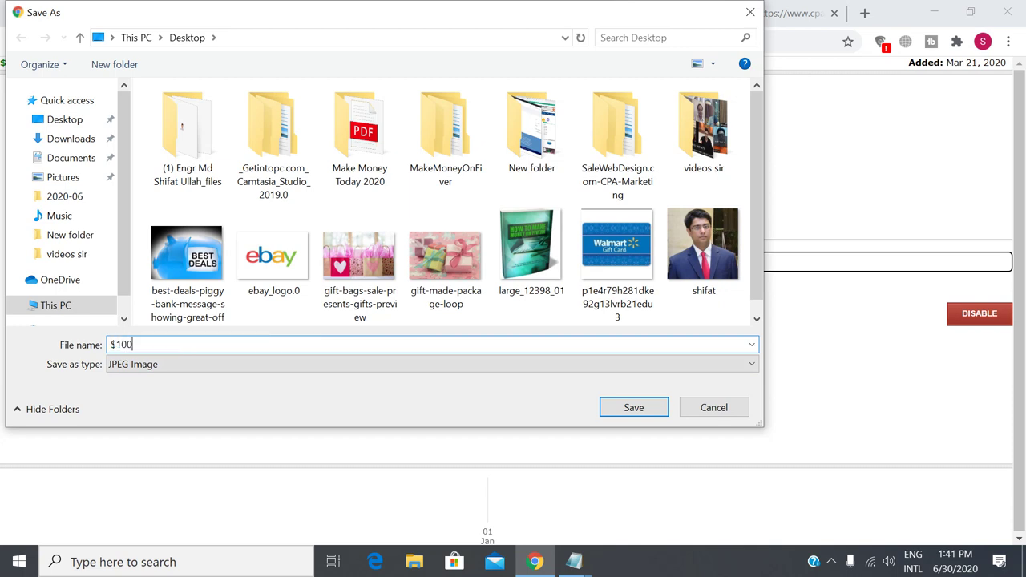
{"action": "type", "text": "visa gift card"}
{"action": "left_click_drag", "start_coordinate": [197, 348], "coordinate": [111, 345]}
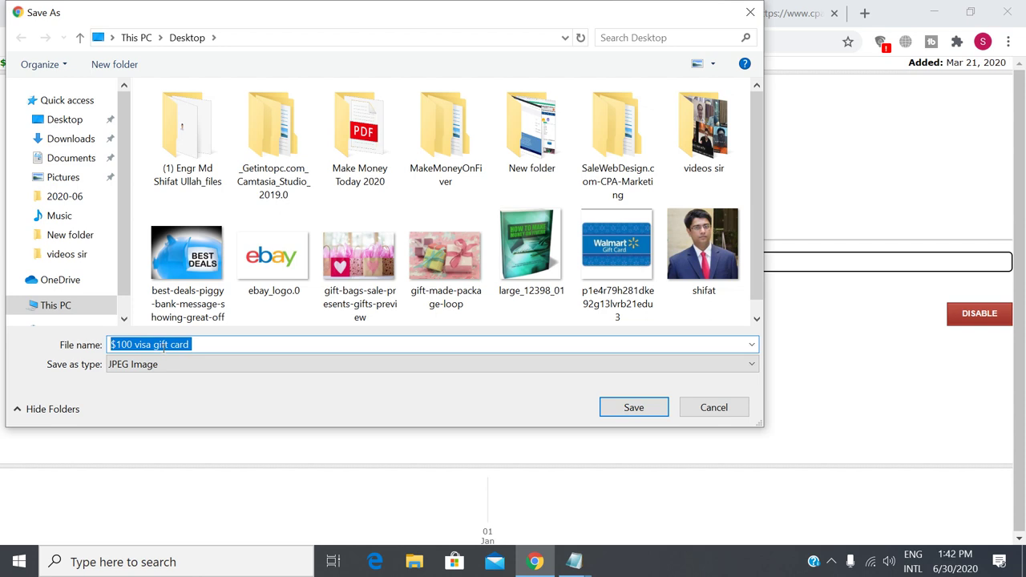
{"action": "left_click", "coordinate": [223, 347]}
{"action": "left_click_drag", "start_coordinate": [209, 345], "coordinate": [110, 345]}
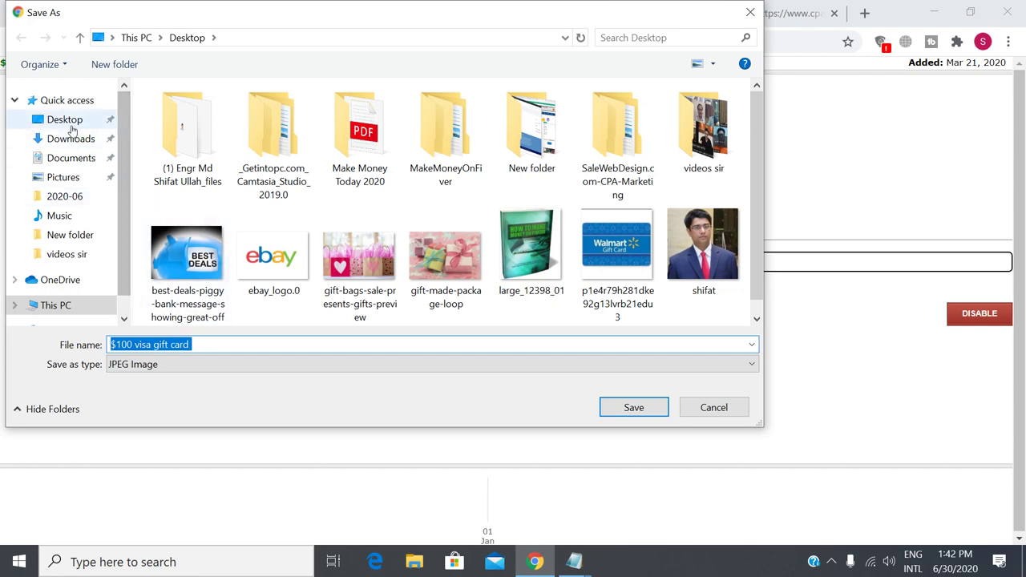
{"action": "left_click", "coordinate": [66, 119]}
{"action": "left_click", "coordinate": [634, 408]}
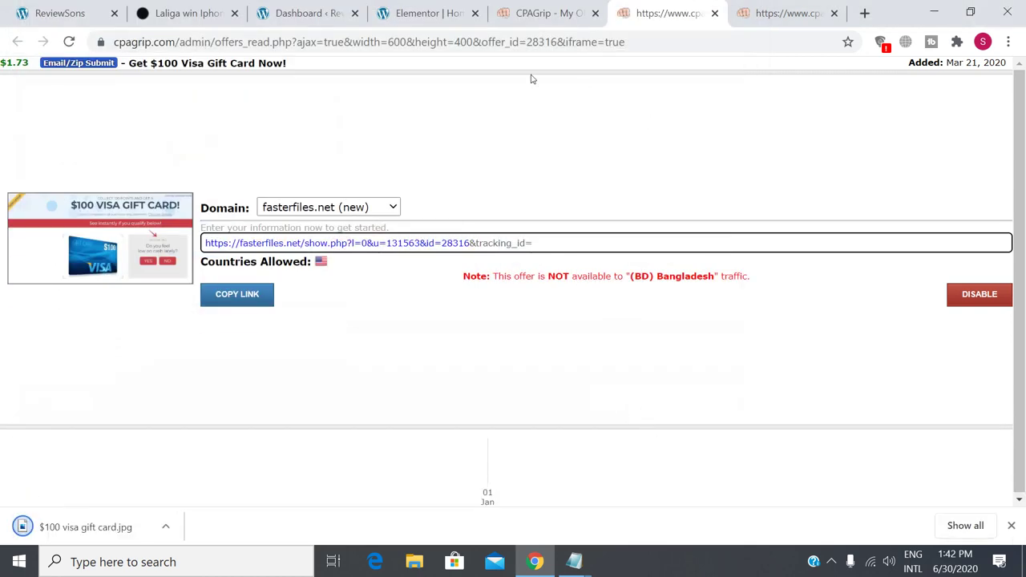
{"action": "left_click", "coordinate": [429, 13]}
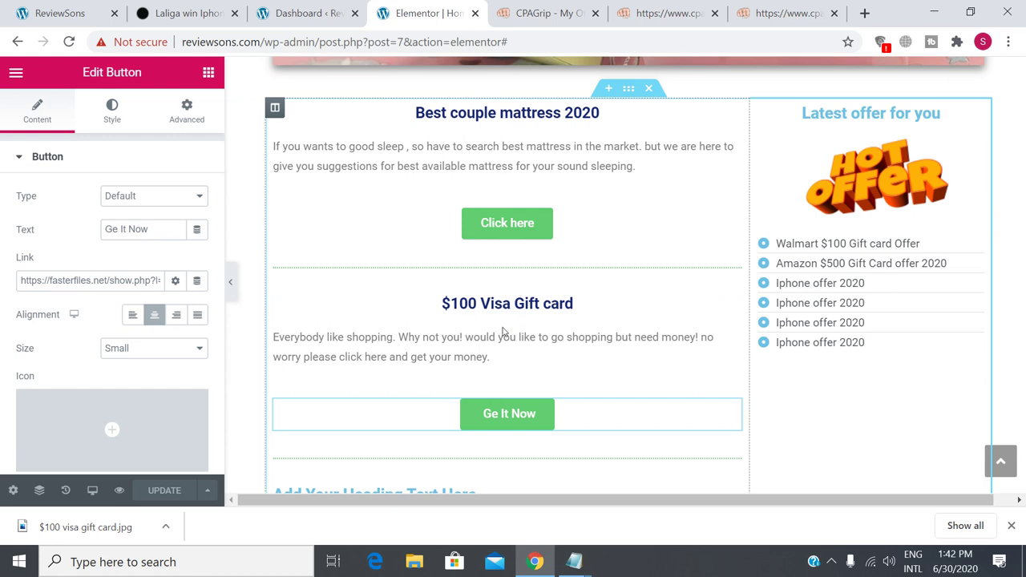
Add an Image widget under the $100 Visa Gift card heading and browse for an upload file.
{"action": "left_click", "coordinate": [210, 73]}
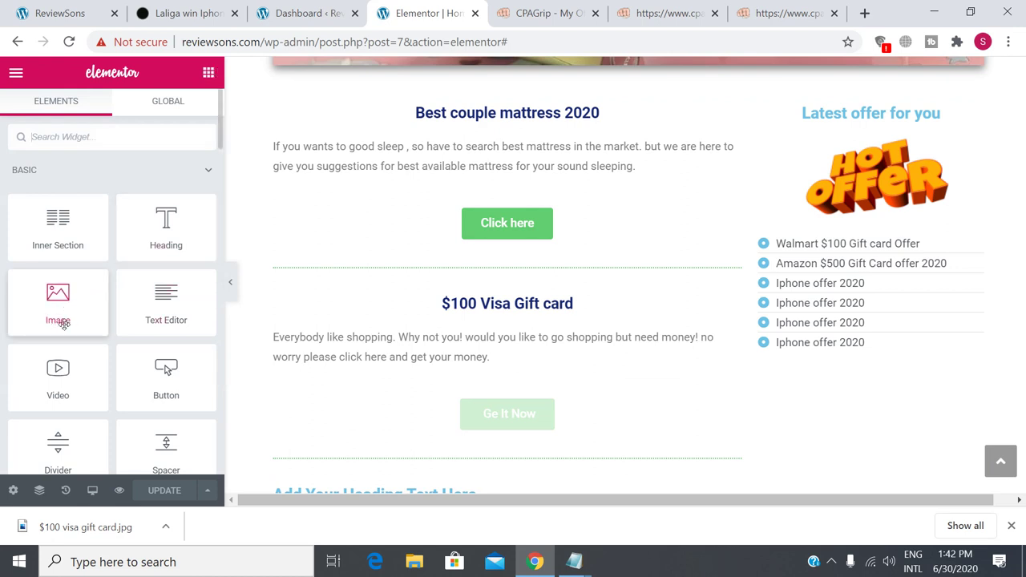
{"action": "left_click_drag", "start_coordinate": [58, 300], "coordinate": [485, 311]}
{"action": "scroll", "coordinate": [489, 312], "scroll_direction": "down", "scroll_amount": 3}
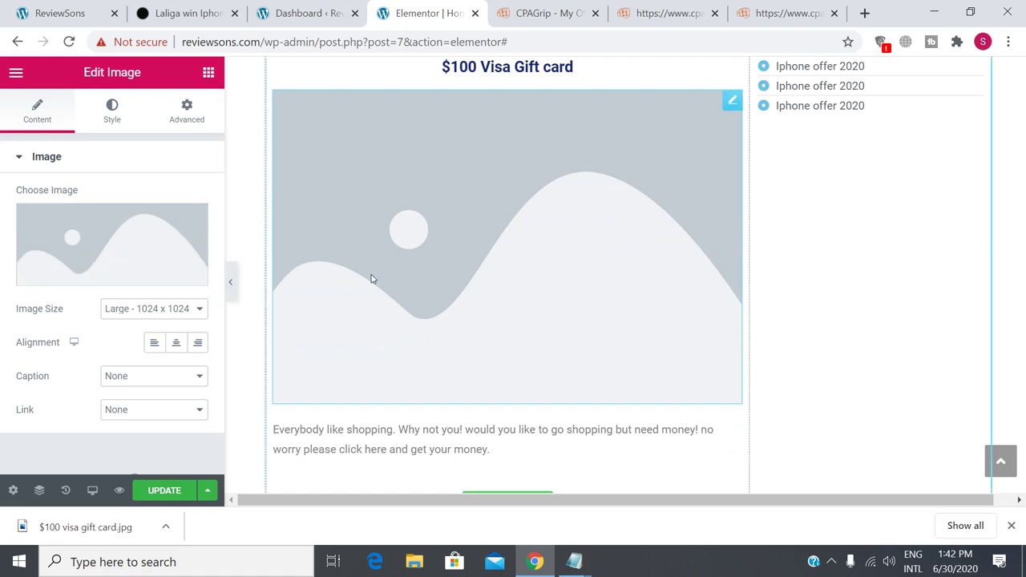
{"action": "mouse_move", "coordinate": [116, 281]}
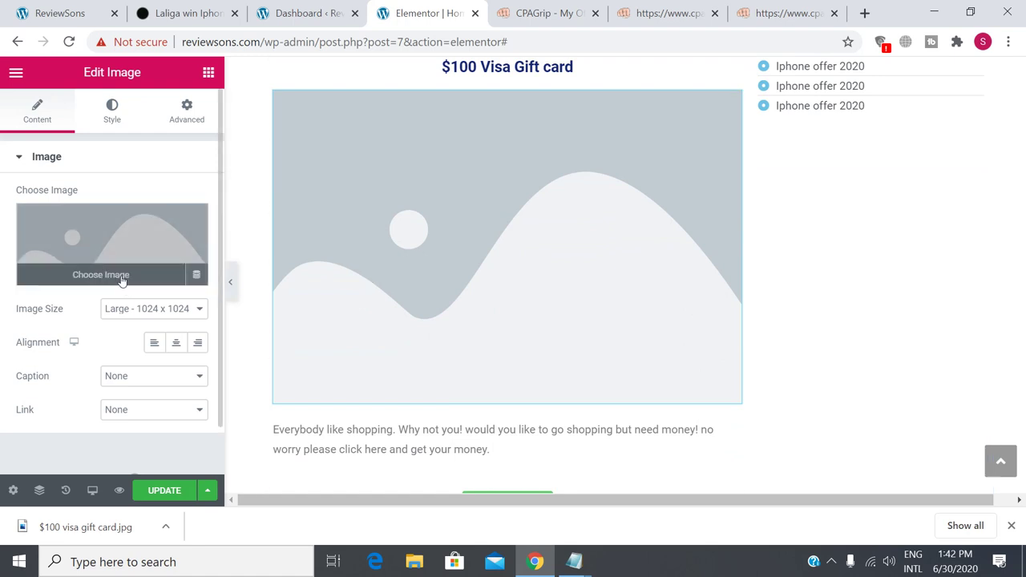
{"action": "left_click", "coordinate": [122, 280]}
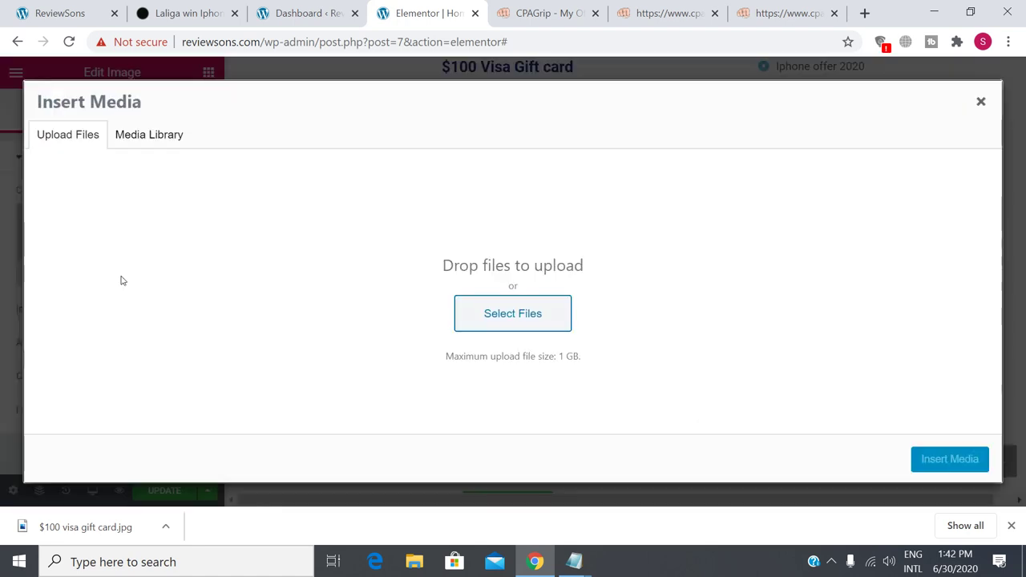
{"action": "left_click", "coordinate": [70, 140]}
{"action": "left_click", "coordinate": [506, 308]}
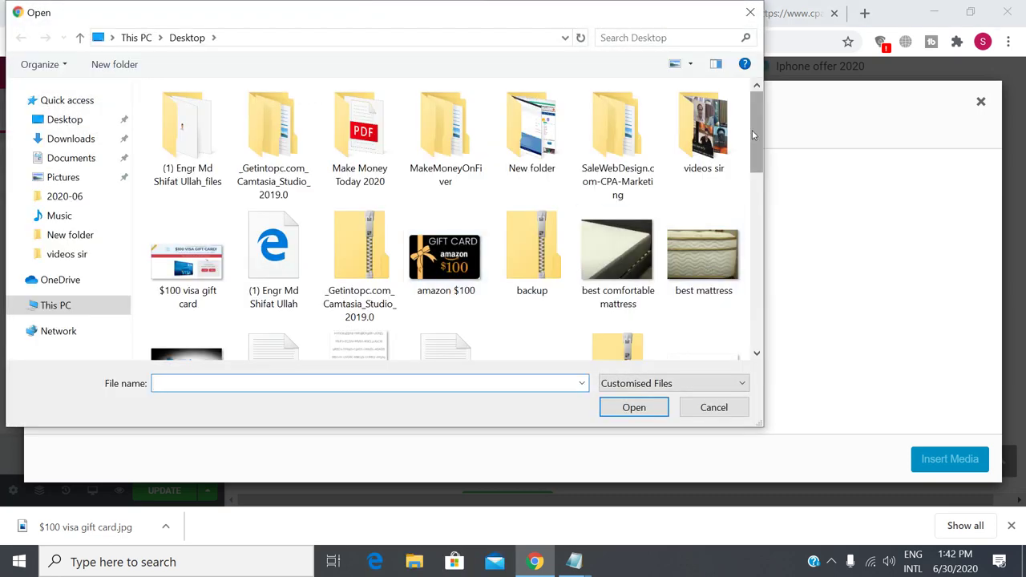
Upload '$100 visa gift card.jpg' and insert it into the new Image widget.
{"action": "left_click_drag", "start_coordinate": [752, 130], "coordinate": [784, 309]}
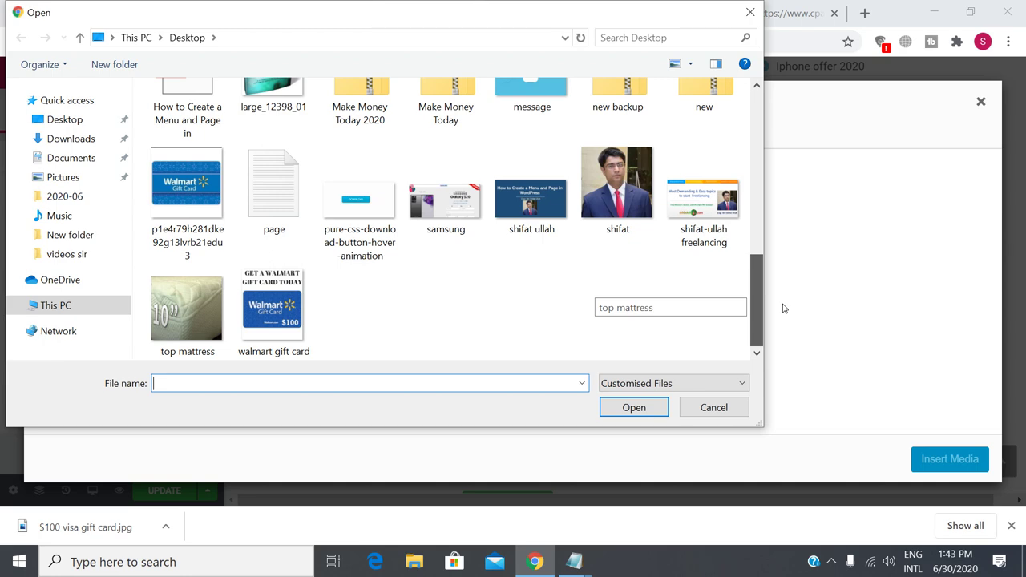
{"action": "left_click_drag", "start_coordinate": [784, 309], "coordinate": [775, 167]}
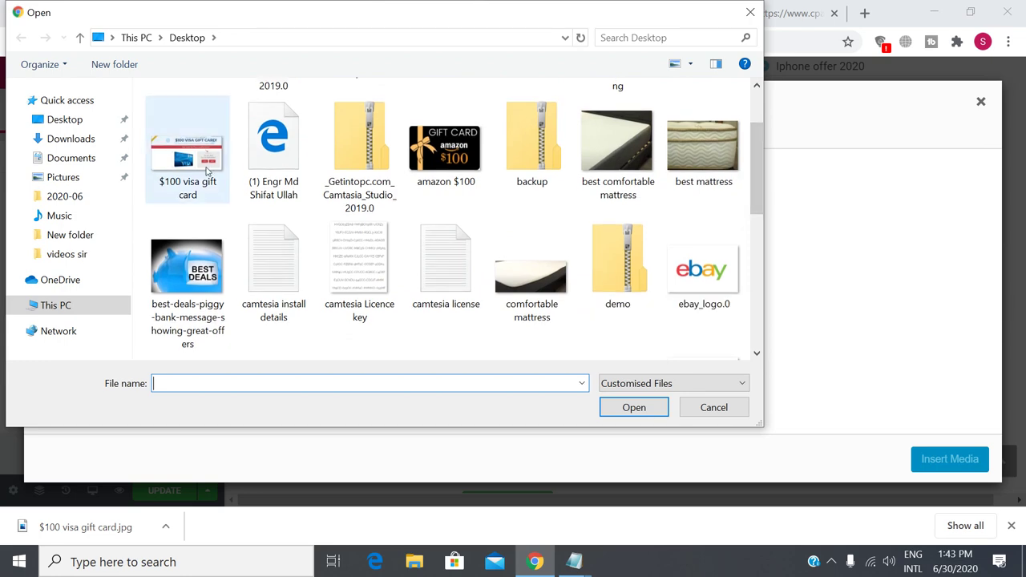
{"action": "left_click", "coordinate": [192, 166]}
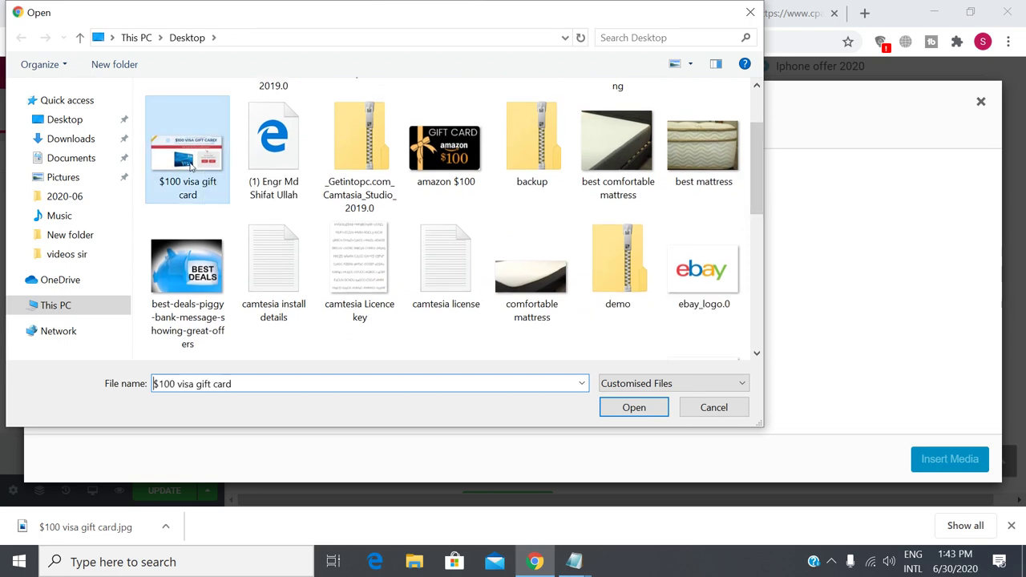
{"action": "double_click", "coordinate": [191, 166]}
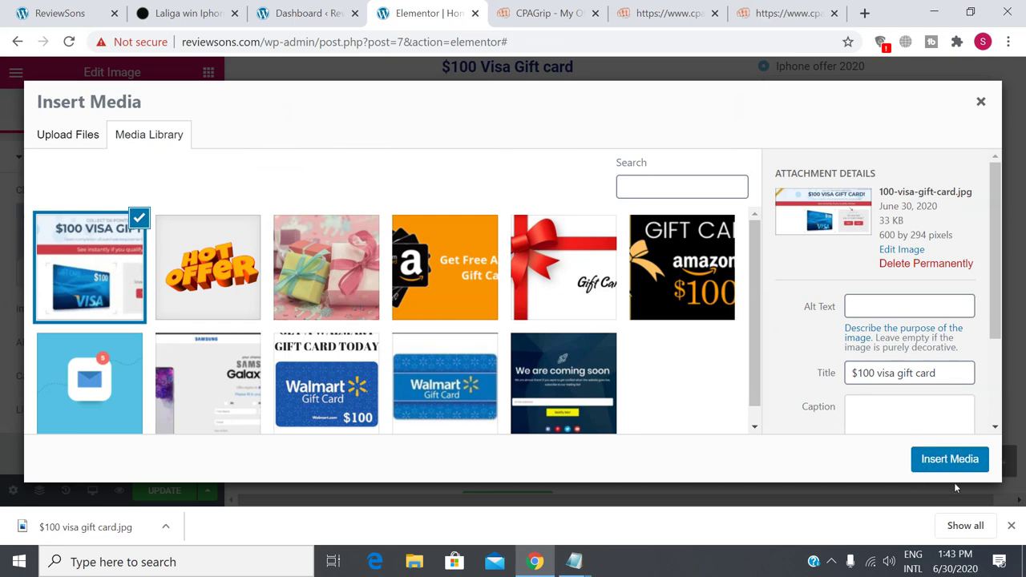
{"action": "left_click", "coordinate": [950, 461]}
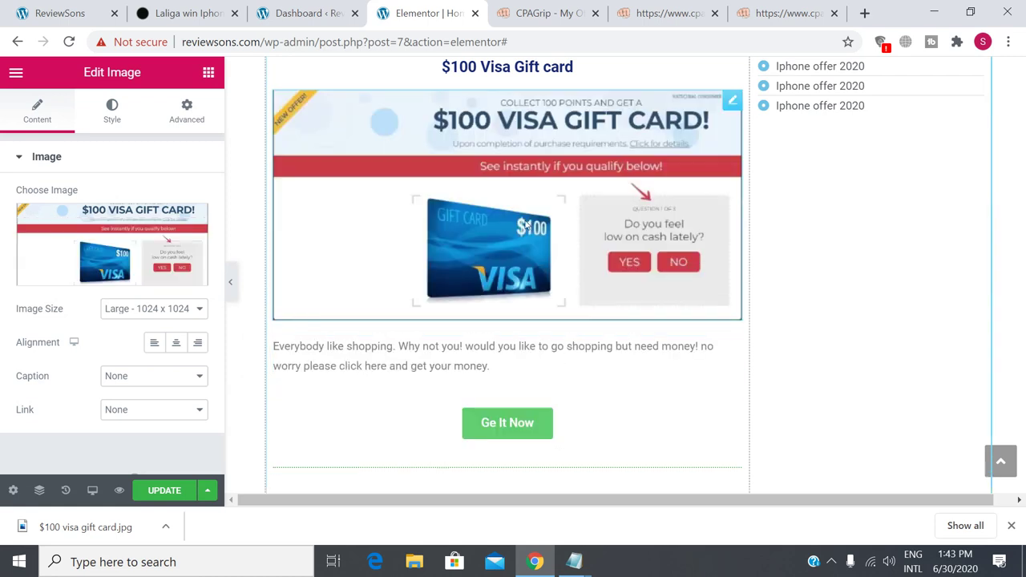
Save the page with the gift card image and switch to the live ReviewSons tab.
{"action": "scroll", "coordinate": [534, 289], "scroll_direction": "up", "scroll_amount": 2}
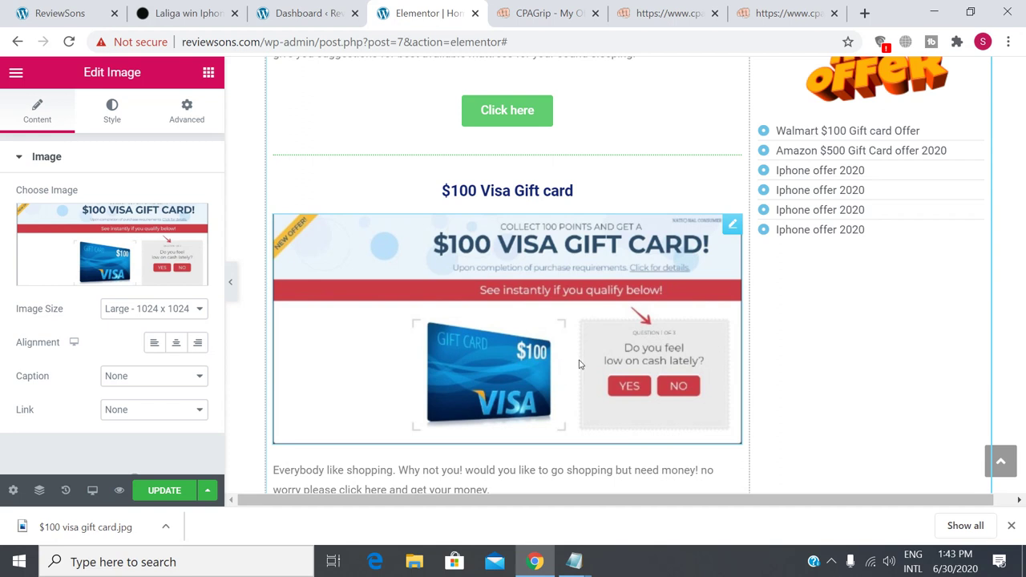
{"action": "scroll", "coordinate": [579, 364], "scroll_direction": "down", "scroll_amount": 2}
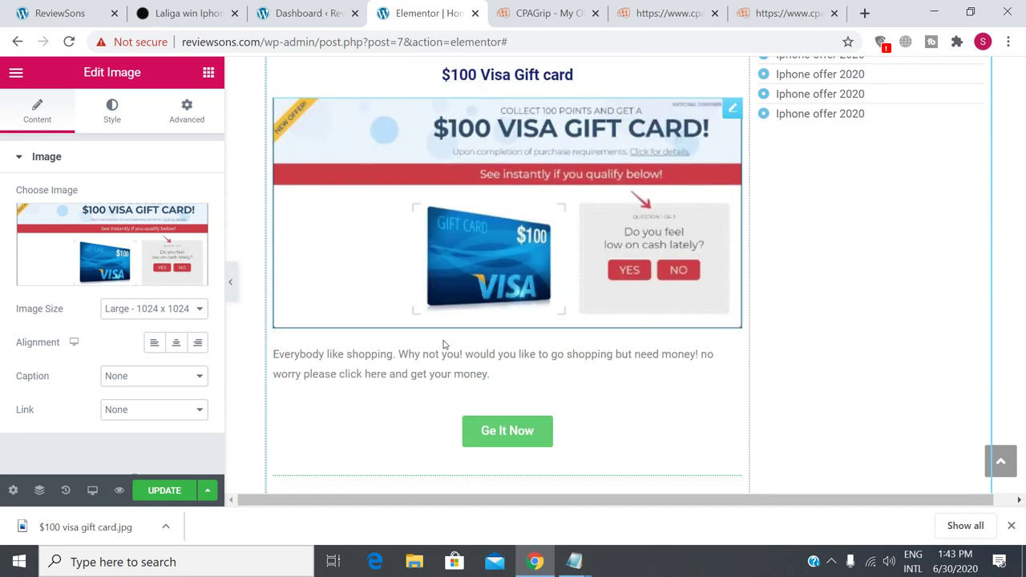
{"action": "left_click", "coordinate": [159, 496]}
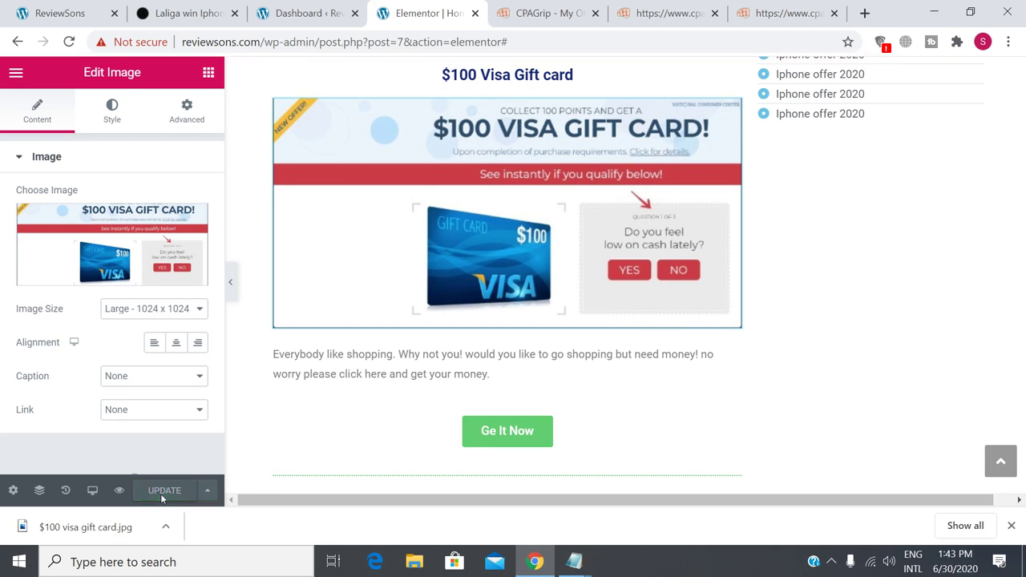
{"action": "left_click", "coordinate": [56, 13]}
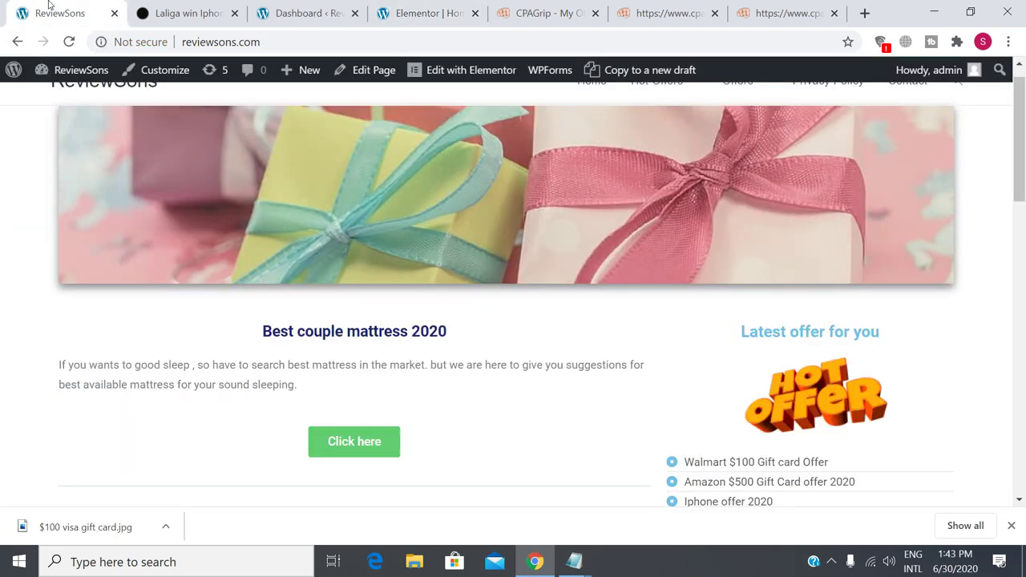
Reload the live homepage, scroll to the Visa gift card section and test Get It Now.
{"action": "left_click", "coordinate": [69, 42]}
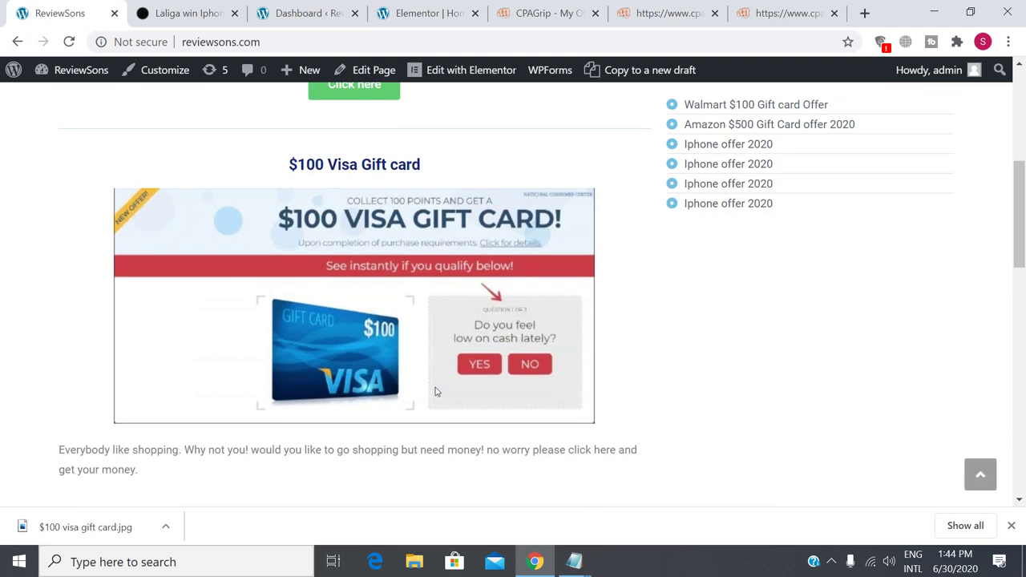
{"action": "scroll", "coordinate": [435, 391], "scroll_direction": "up", "scroll_amount": 3}
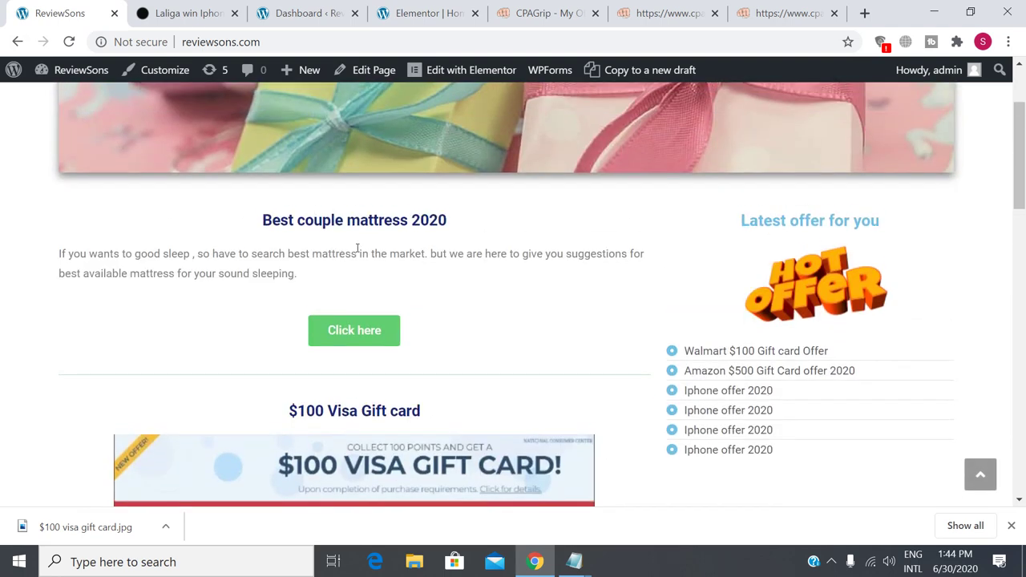
{"action": "scroll", "coordinate": [431, 314], "scroll_direction": "down", "scroll_amount": 3}
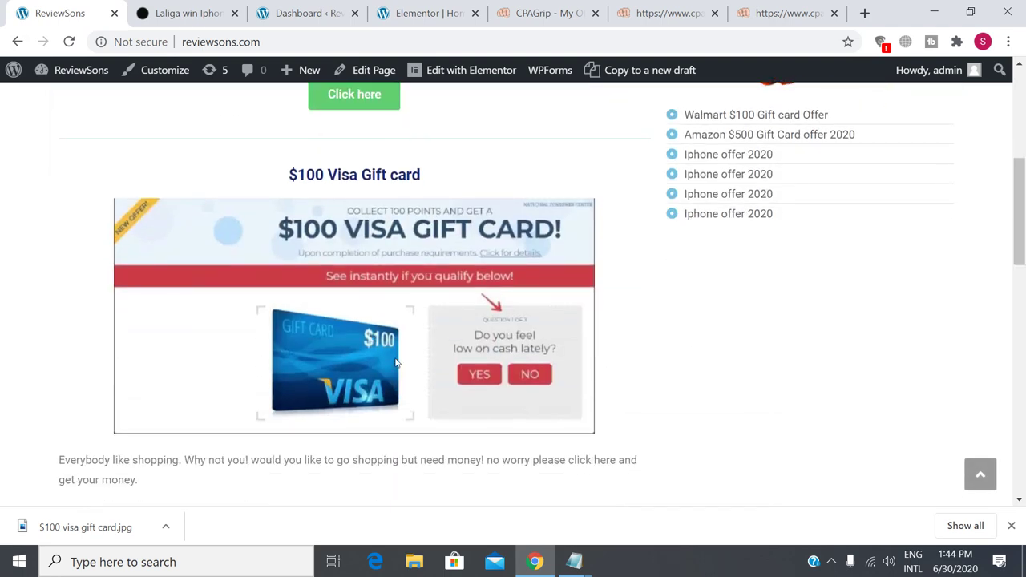
{"action": "scroll", "coordinate": [368, 375], "scroll_direction": "down", "scroll_amount": 2}
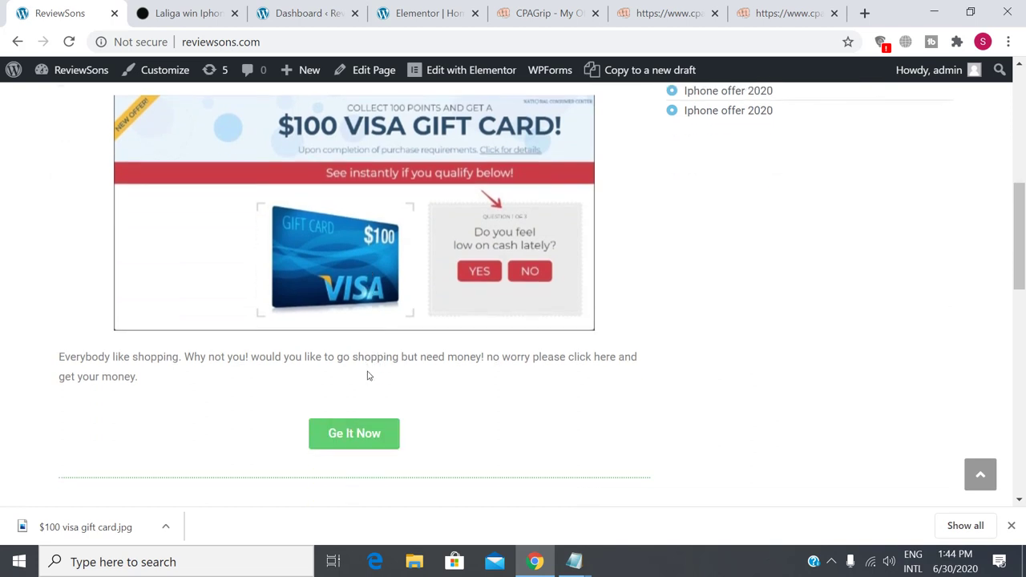
{"action": "left_click", "coordinate": [358, 420]}
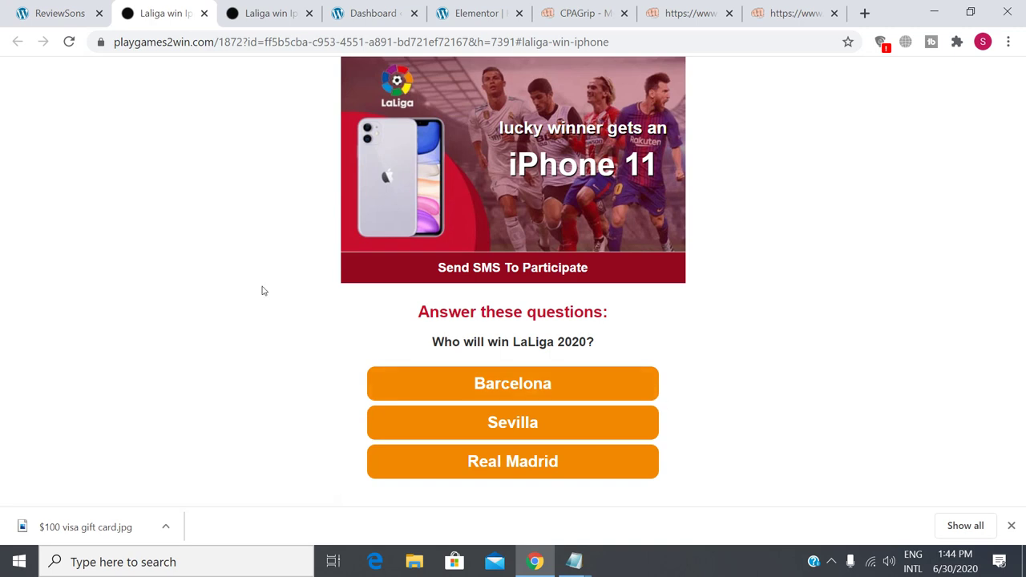
Copy the CPAGrip $100 Visa tracking link and test it in a new tab.
{"action": "left_click", "coordinate": [778, 6]}
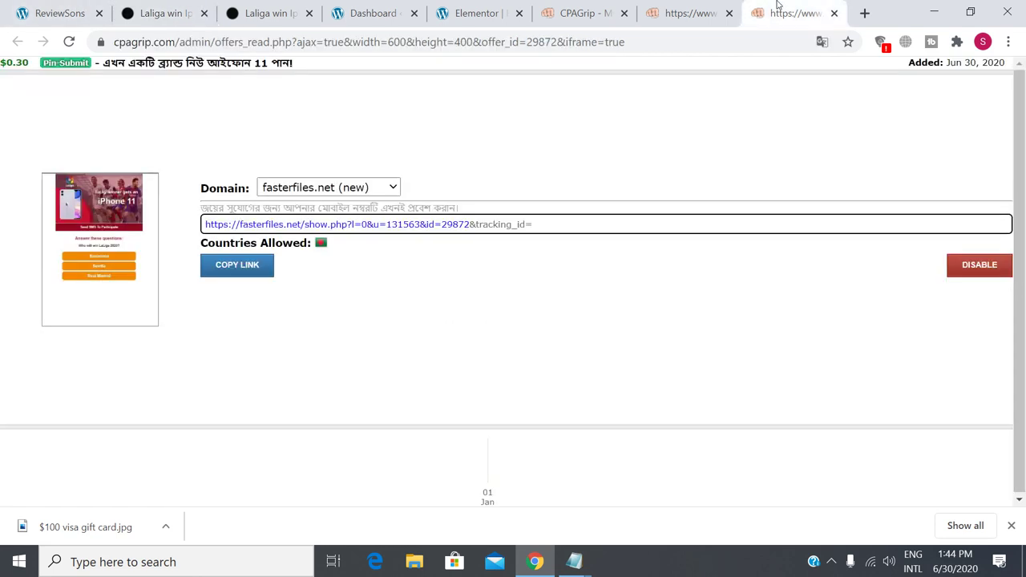
{"action": "left_click", "coordinate": [694, 13]}
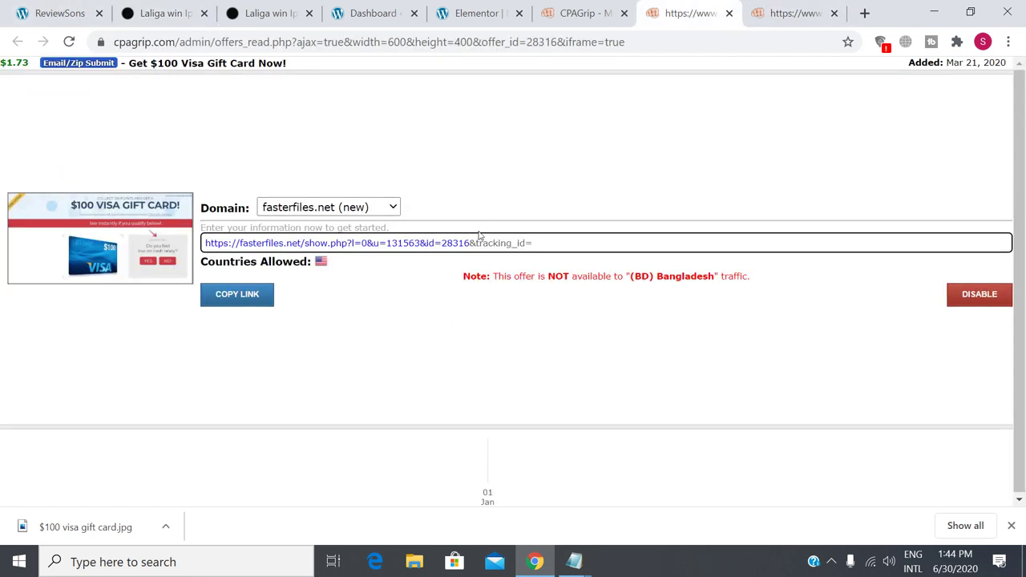
{"action": "left_click", "coordinate": [215, 302]}
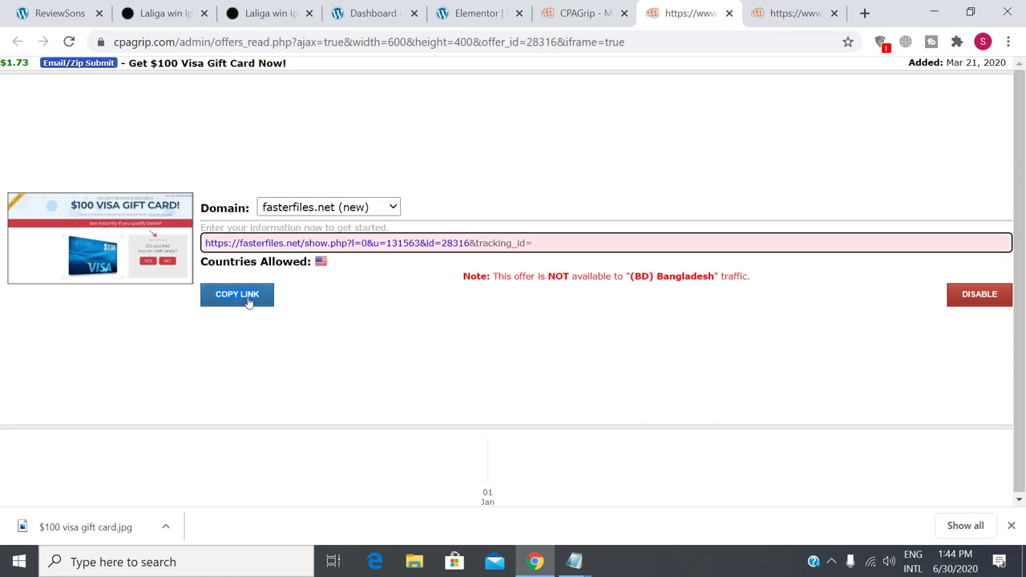
{"action": "left_click", "coordinate": [193, 251]}
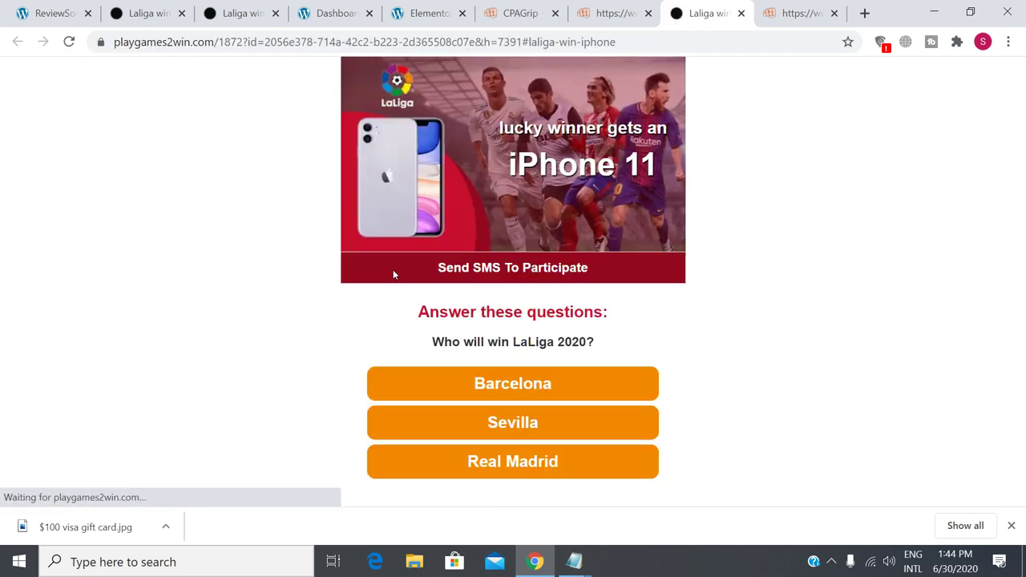
{"action": "left_click", "coordinate": [741, 14]}
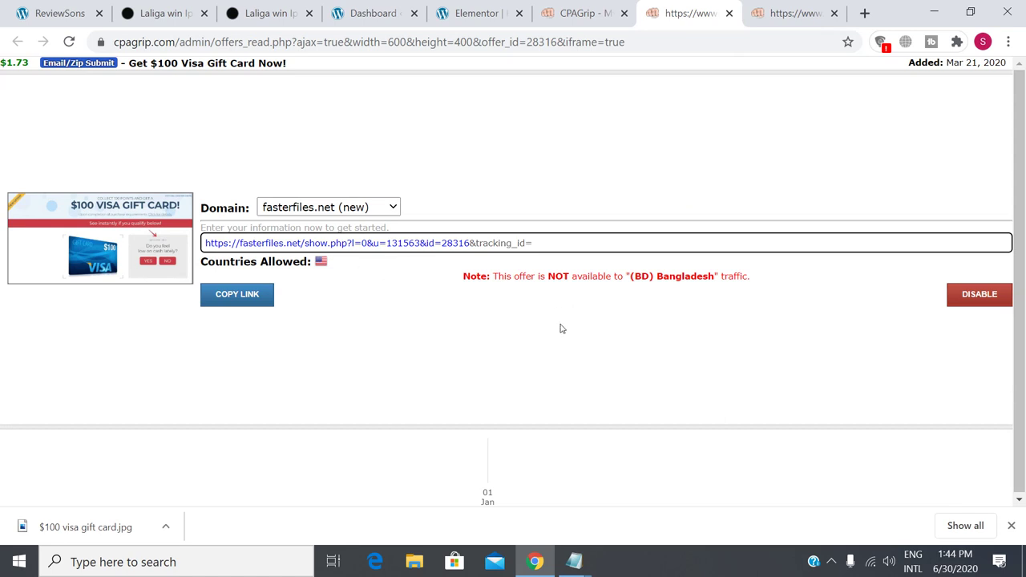
{"action": "left_click", "coordinate": [235, 294]}
Retest Get It Now from ReviewSons, check the LaLiga URL, and close the downloads bar.
{"action": "mouse_move", "coordinate": [322, 263]}
{"action": "left_click", "coordinate": [62, 15]}
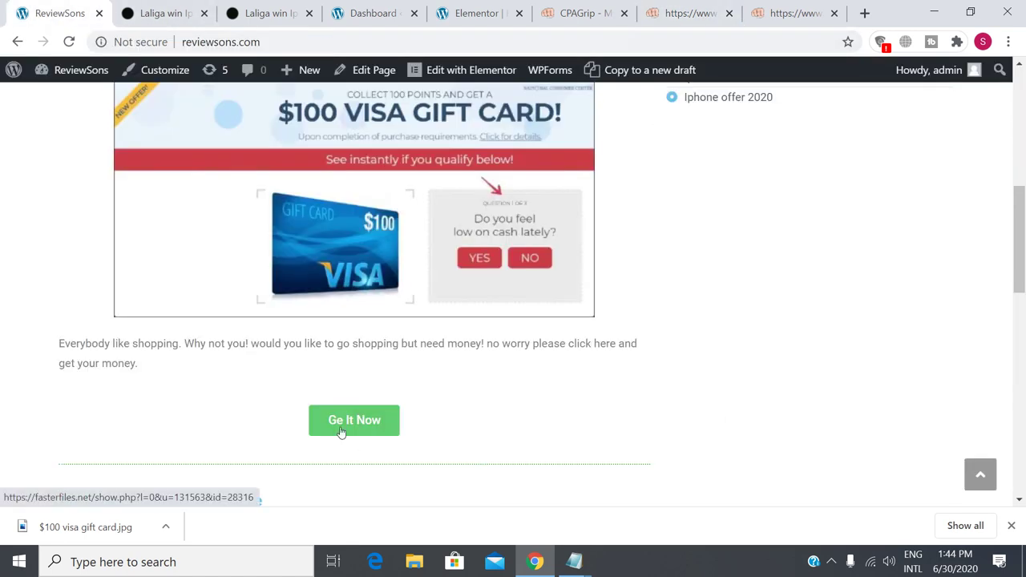
{"action": "left_click", "coordinate": [342, 429]}
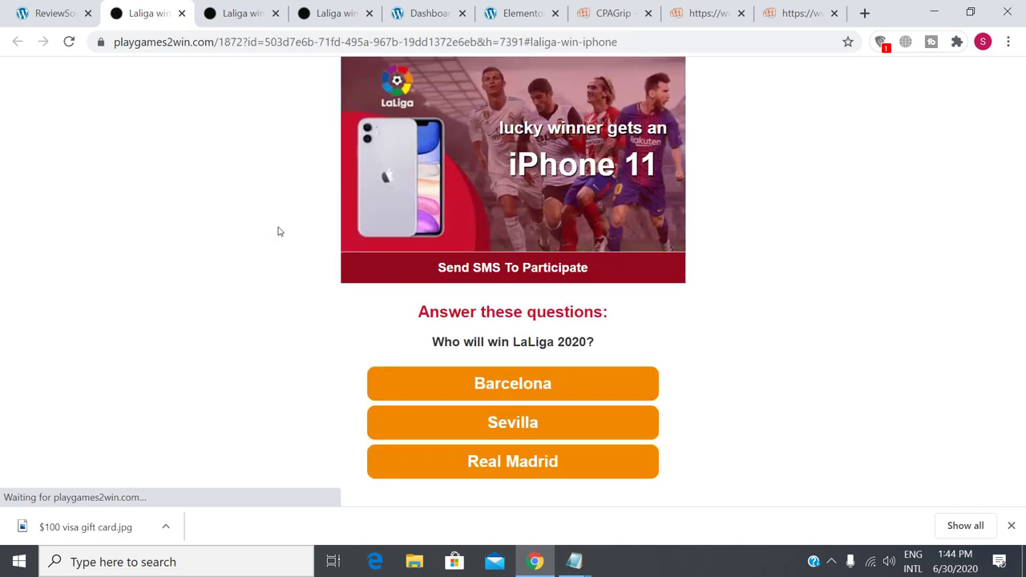
{"action": "left_click_drag", "start_coordinate": [115, 41], "coordinate": [268, 41]}
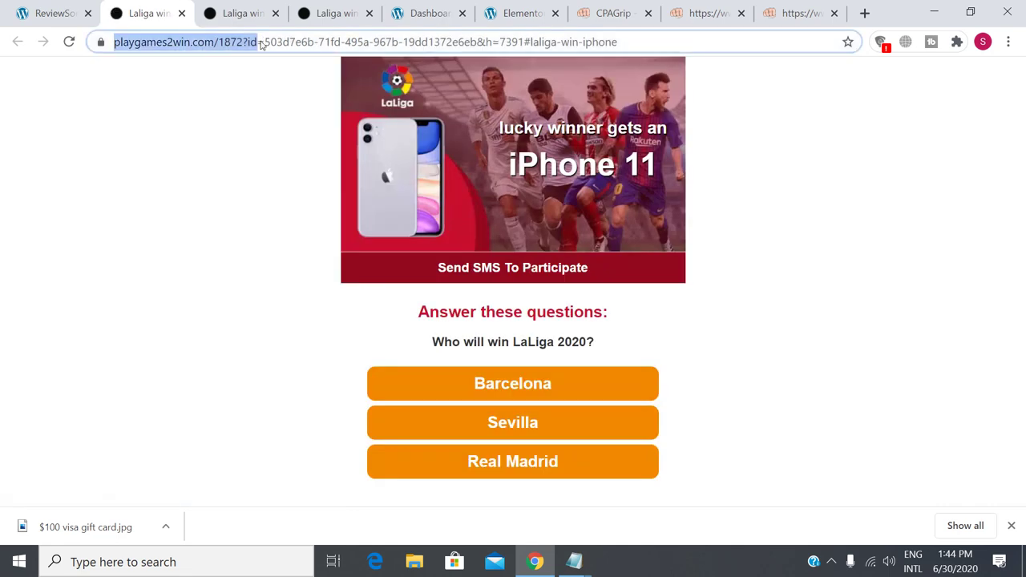
{"action": "left_click", "coordinate": [875, 208]}
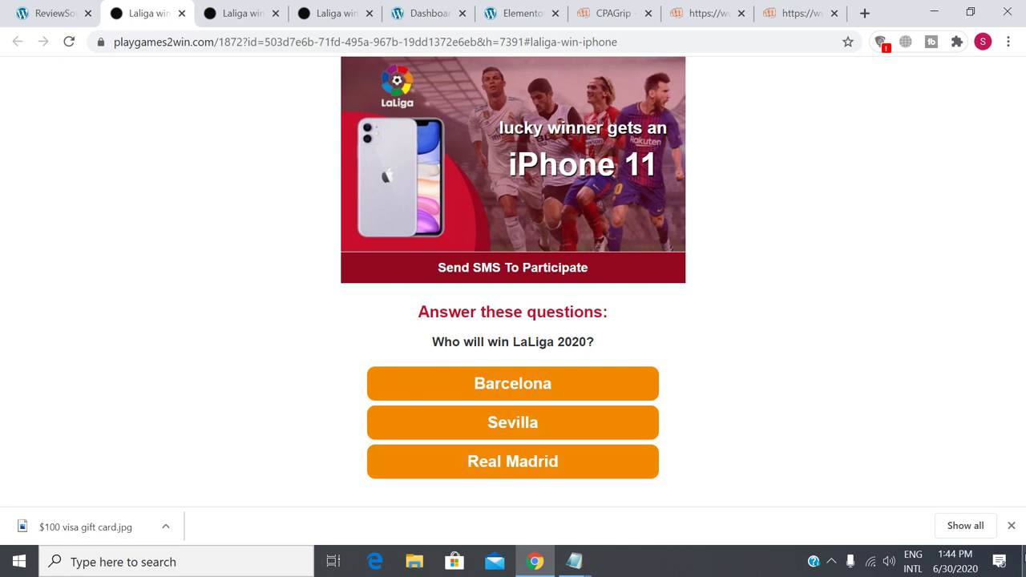
{"action": "left_click", "coordinate": [1011, 525]}
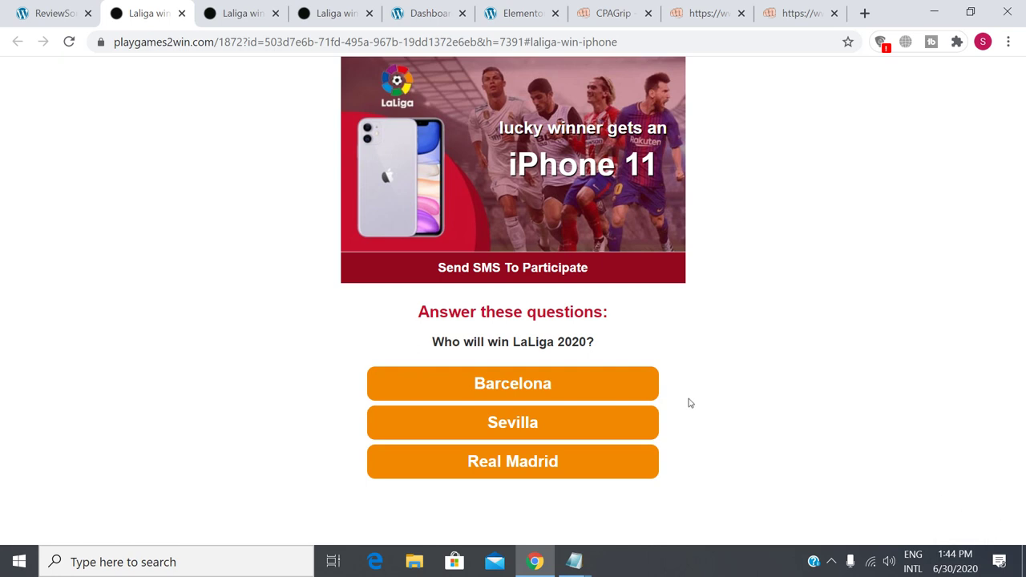
{"action": "left_click", "coordinate": [49, 16]}
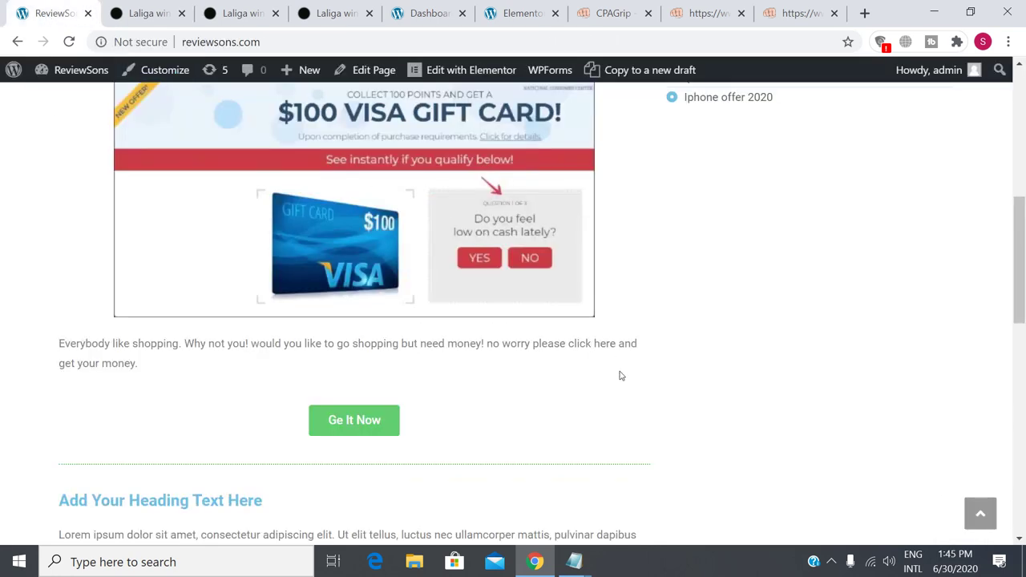
Check the CPAGrip My Offers list, then test the Visa card's Get It Now button again.
{"action": "scroll", "coordinate": [620, 375], "scroll_direction": "up", "scroll_amount": 7}
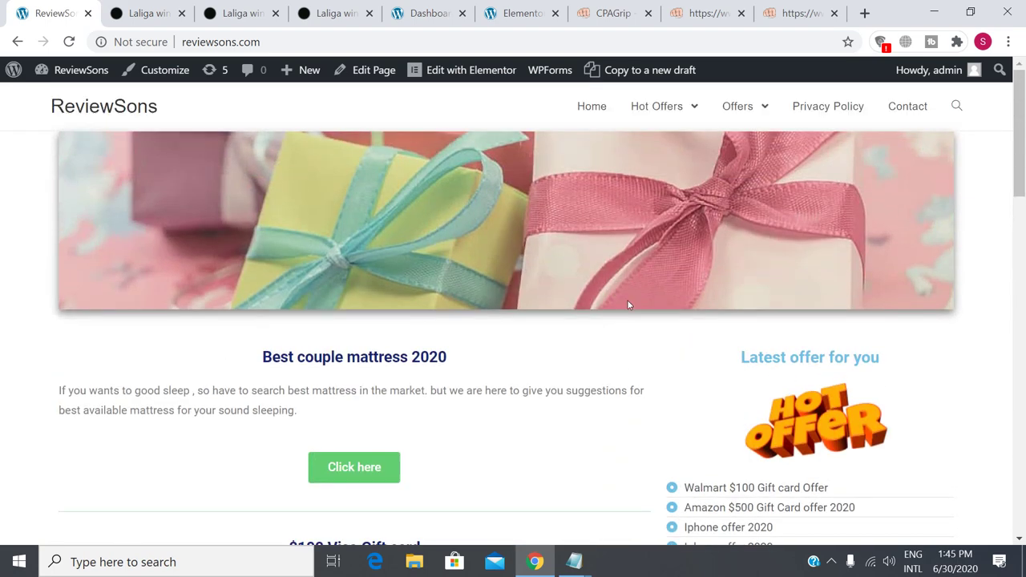
{"action": "left_click", "coordinate": [605, 14]}
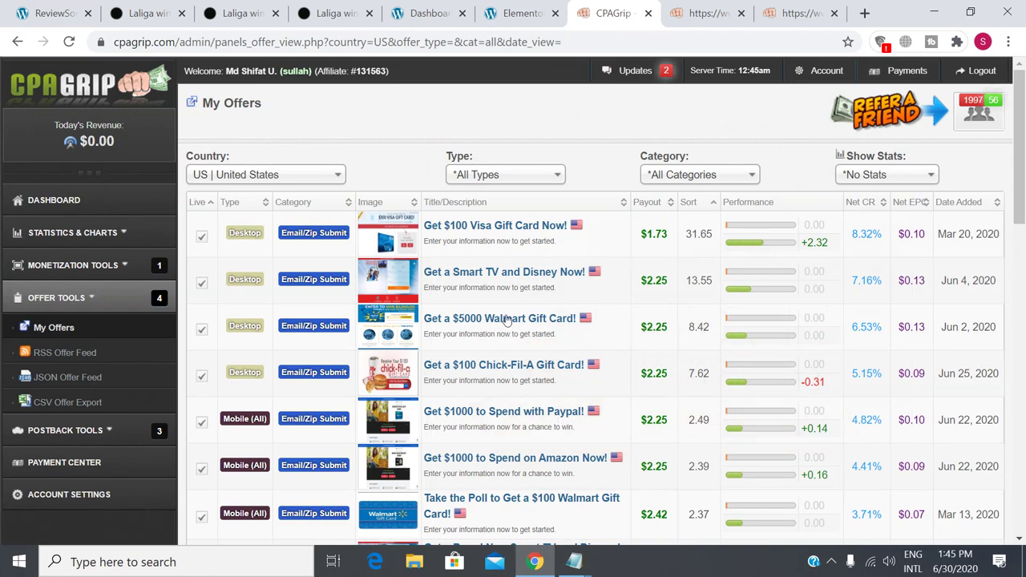
{"action": "left_click", "coordinate": [26, 8]}
{"action": "scroll", "coordinate": [353, 468], "scroll_direction": "down", "scroll_amount": 5}
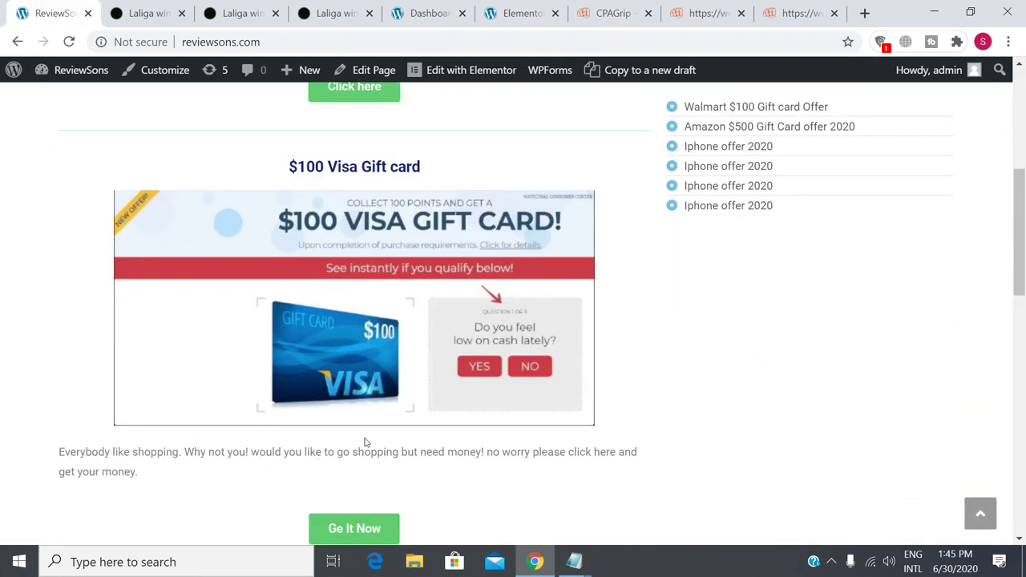
{"action": "scroll", "coordinate": [365, 441], "scroll_direction": "down", "scroll_amount": 2}
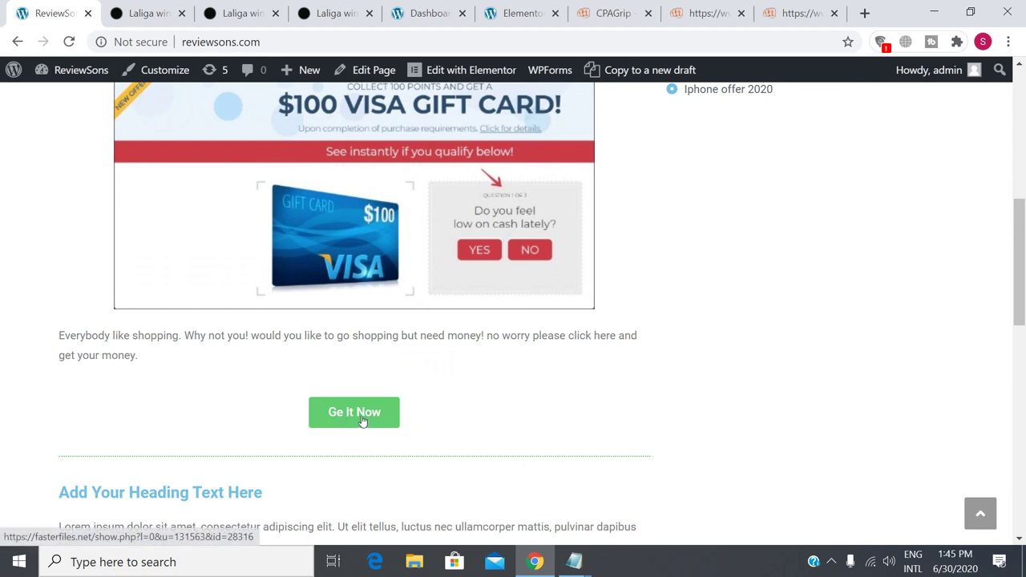
{"action": "left_click", "coordinate": [362, 422]}
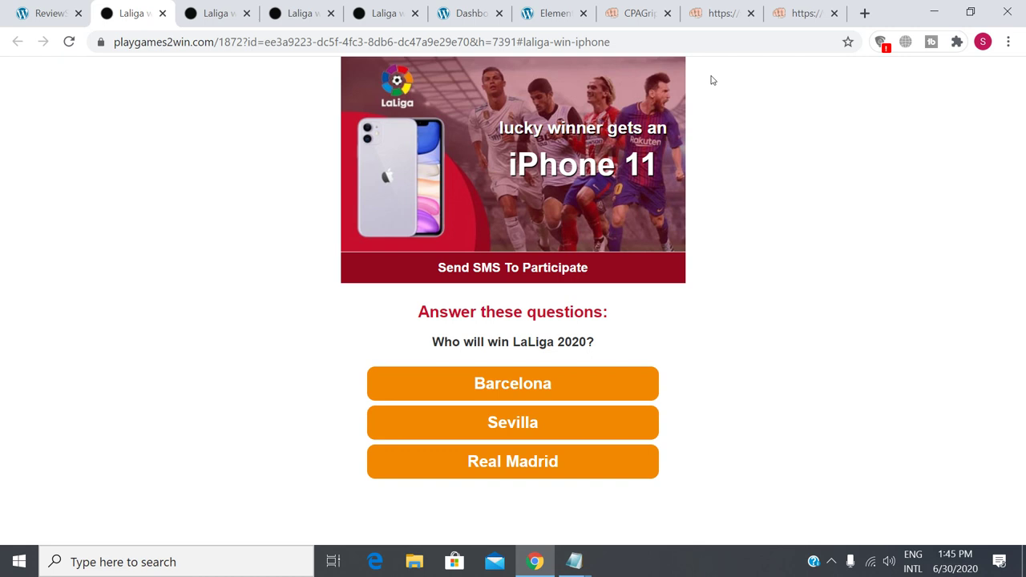
Return to the live ReviewSons homepage and scroll through its gift card offers.
{"action": "left_click", "coordinate": [50, 14]}
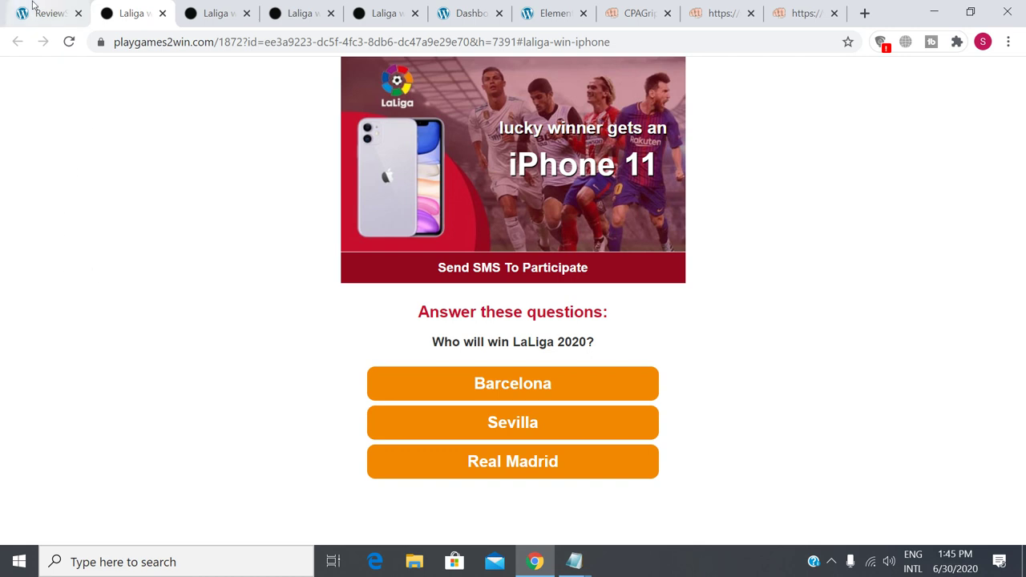
{"action": "scroll", "coordinate": [394, 412], "scroll_direction": "up", "scroll_amount": 5}
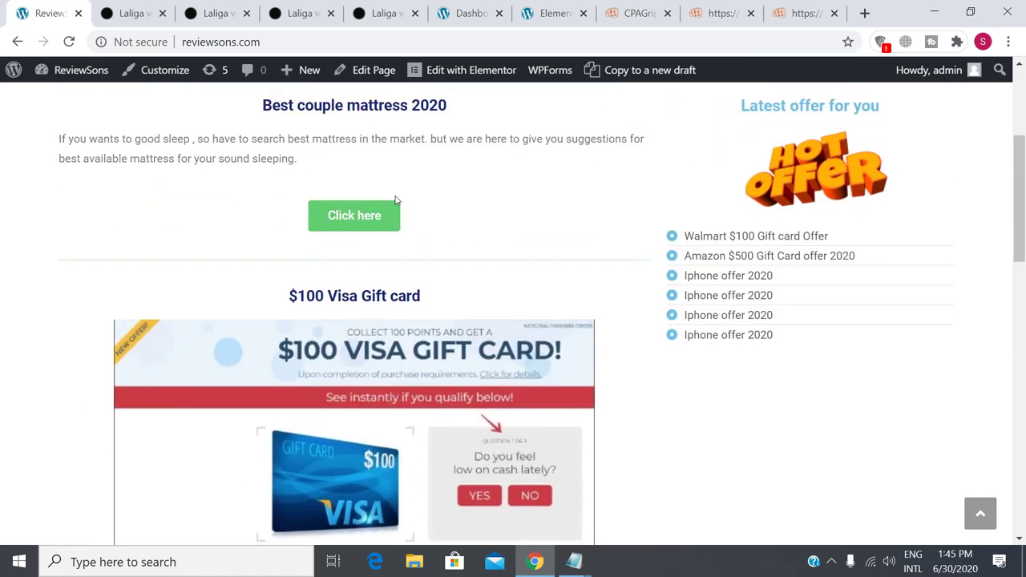
{"action": "scroll", "coordinate": [403, 237], "scroll_direction": "down", "scroll_amount": 2}
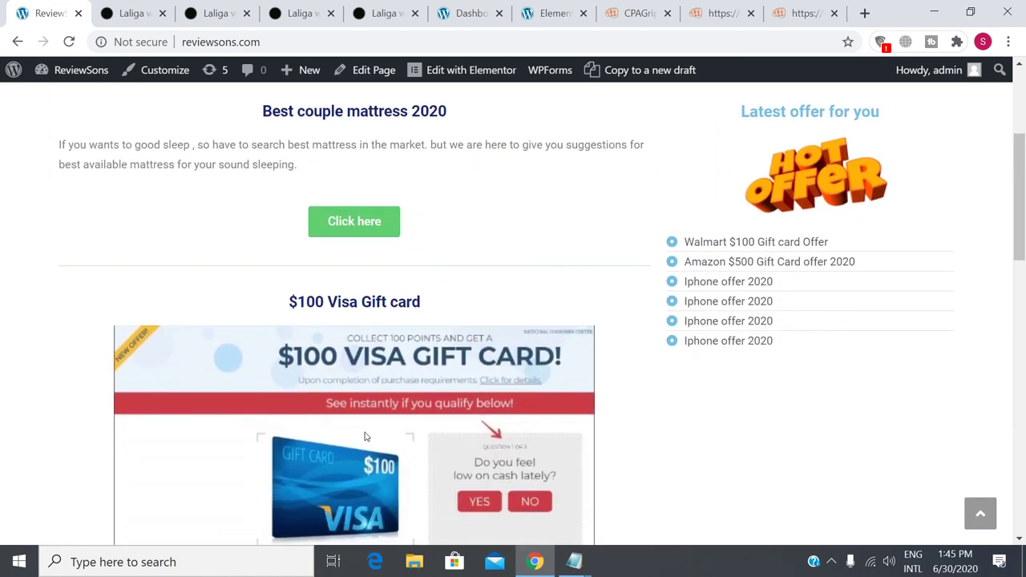
{"action": "scroll", "coordinate": [453, 363], "scroll_direction": "down", "scroll_amount": 2}
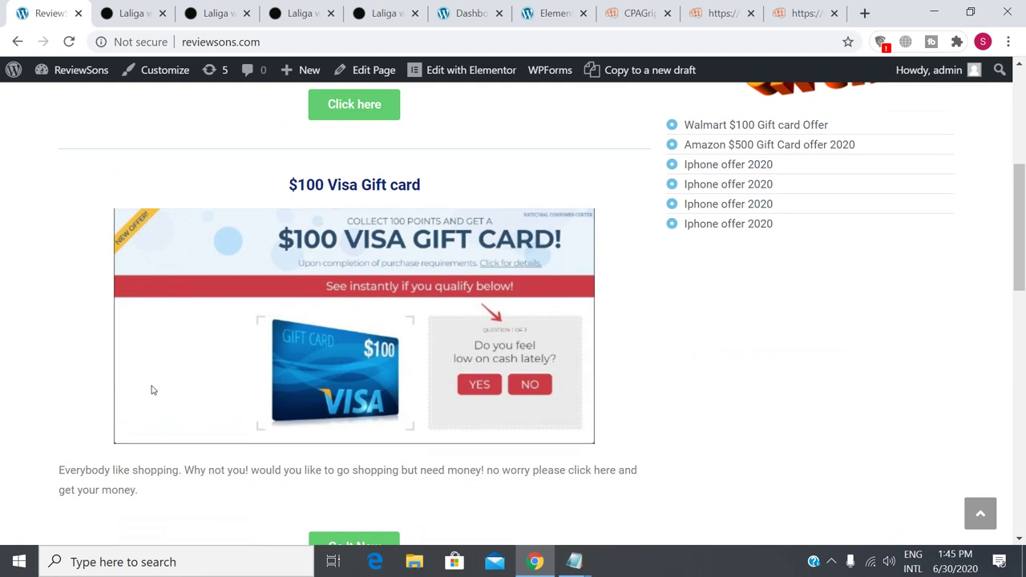
{"action": "scroll", "coordinate": [151, 391], "scroll_direction": "up", "scroll_amount": 3}
{"action": "scroll", "coordinate": [152, 390], "scroll_direction": "down", "scroll_amount": 4}
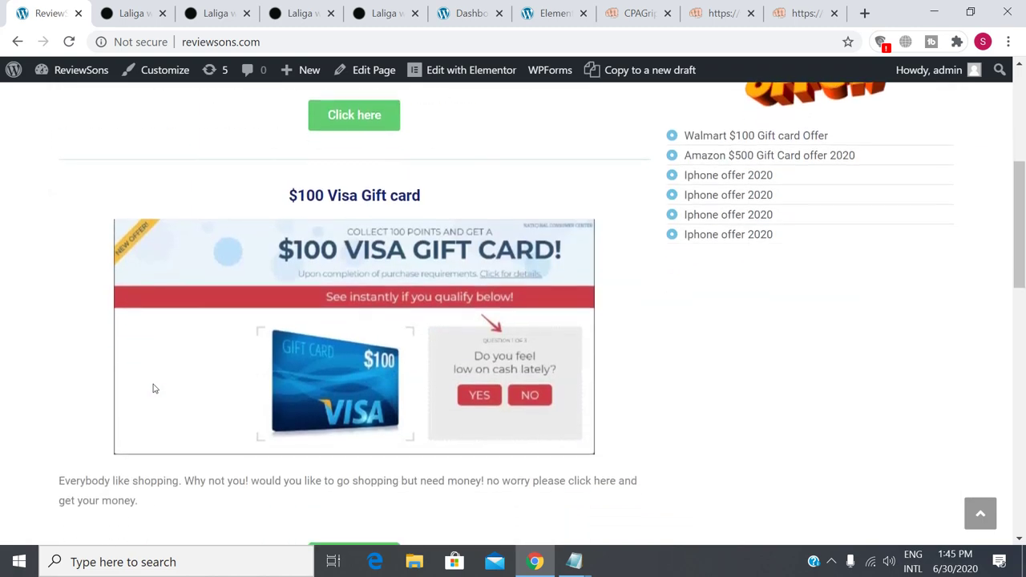
{"action": "scroll", "coordinate": [154, 386], "scroll_direction": "down", "scroll_amount": 2}
{"action": "scroll", "coordinate": [154, 388], "scroll_direction": "up", "scroll_amount": 6}
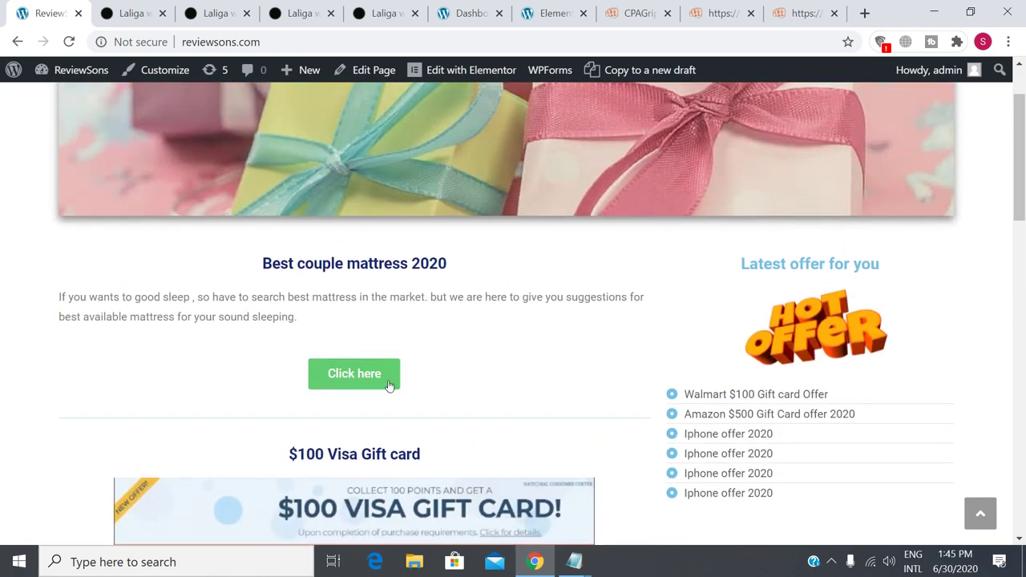
{"action": "scroll", "coordinate": [382, 387], "scroll_direction": "down", "scroll_amount": 6}
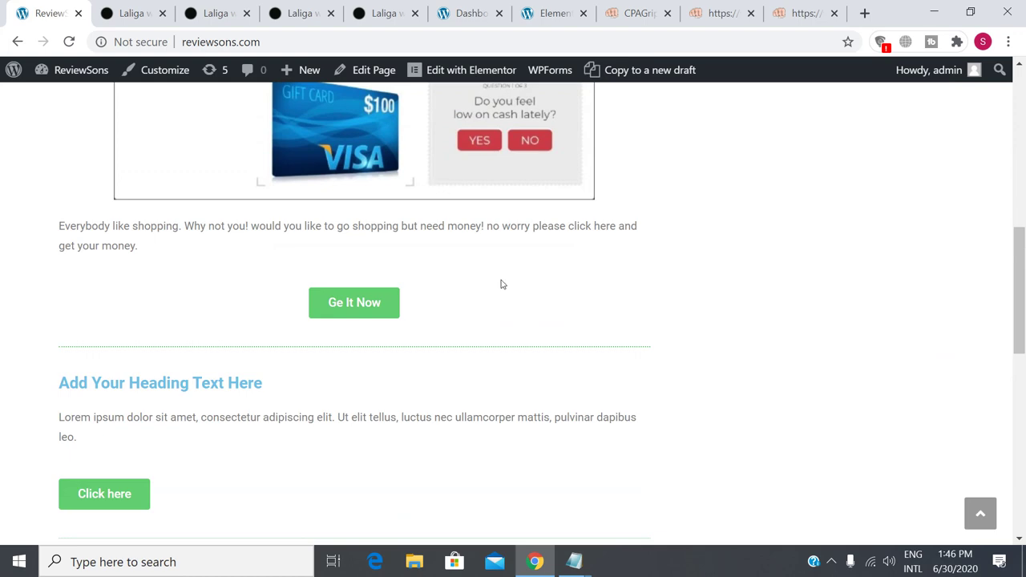
{"action": "scroll", "coordinate": [491, 409], "scroll_direction": "up", "scroll_amount": 3}
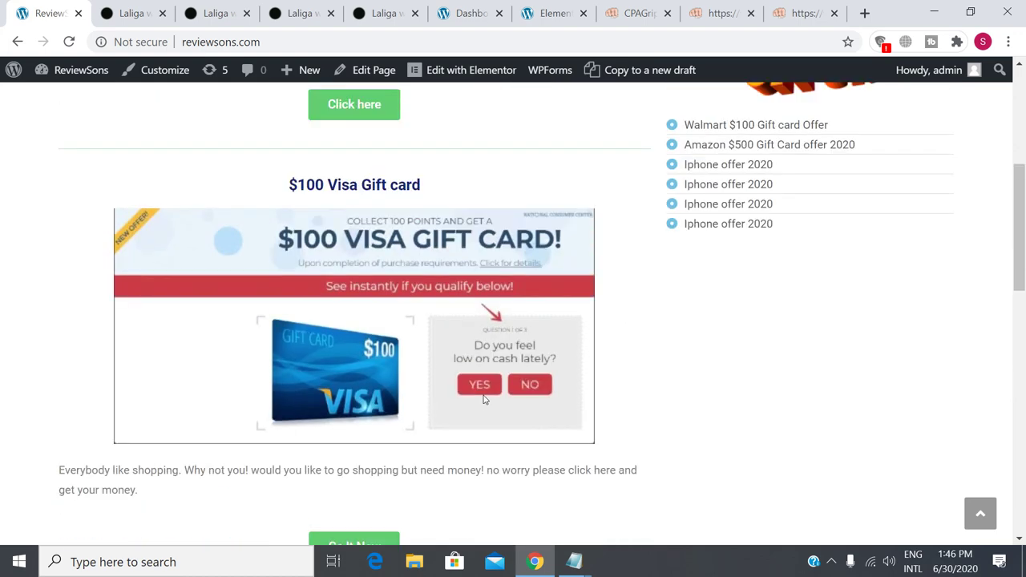
{"action": "scroll", "coordinate": [452, 411], "scroll_direction": "up", "scroll_amount": 4}
{"action": "scroll", "coordinate": [449, 411], "scroll_direction": "down", "scroll_amount": 3}
{"action": "scroll", "coordinate": [449, 411], "scroll_direction": "down", "scroll_amount": 4}
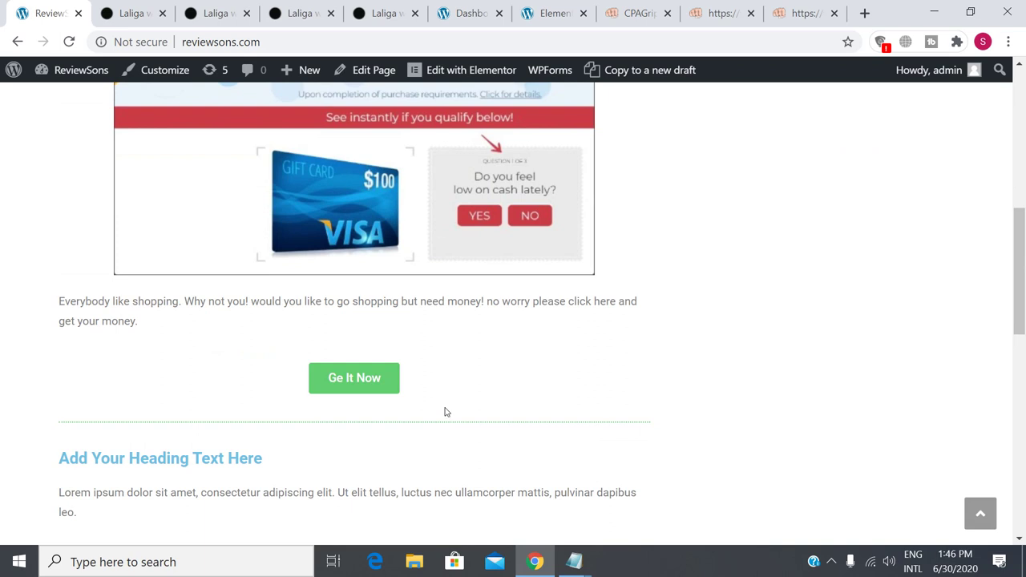
{"action": "scroll", "coordinate": [408, 420], "scroll_direction": "up", "scroll_amount": 2}
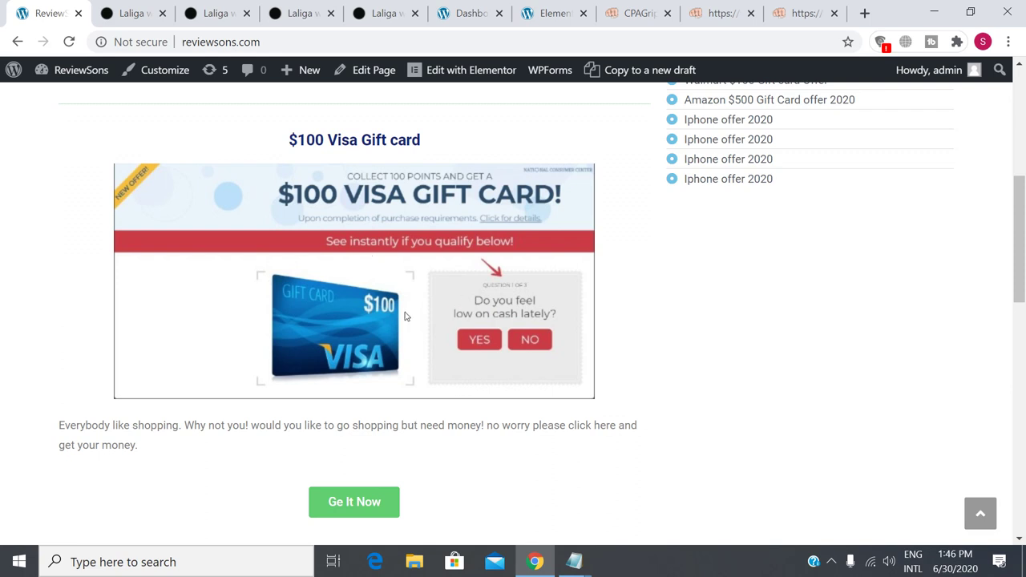
Close the four LaLiga quiz tabs and go back to the Elementor Home editor.
{"action": "left_click", "coordinate": [303, 12]}
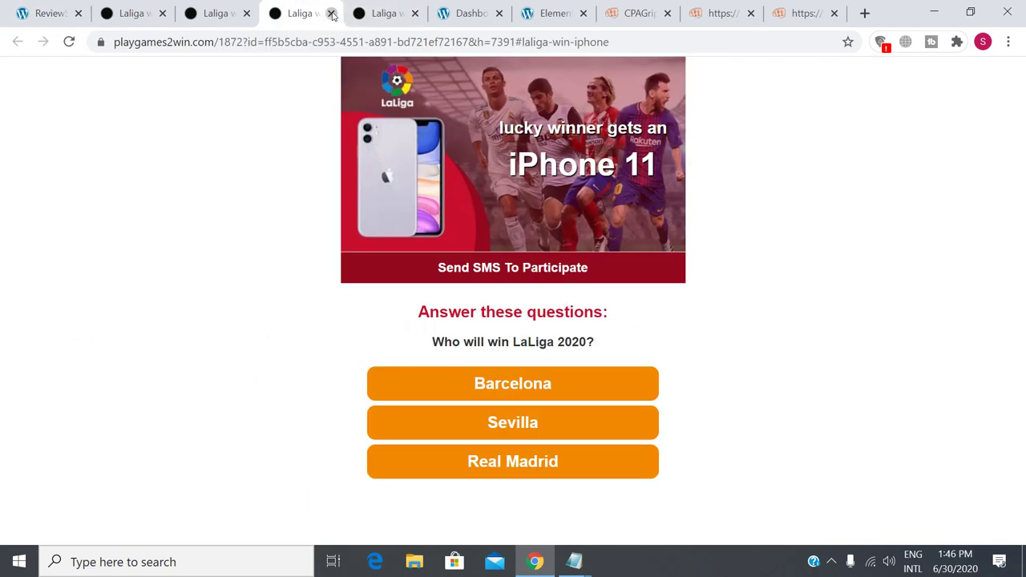
{"action": "left_click", "coordinate": [331, 14]}
{"action": "left_click", "coordinate": [331, 14]}
{"action": "left_click", "coordinate": [246, 13]}
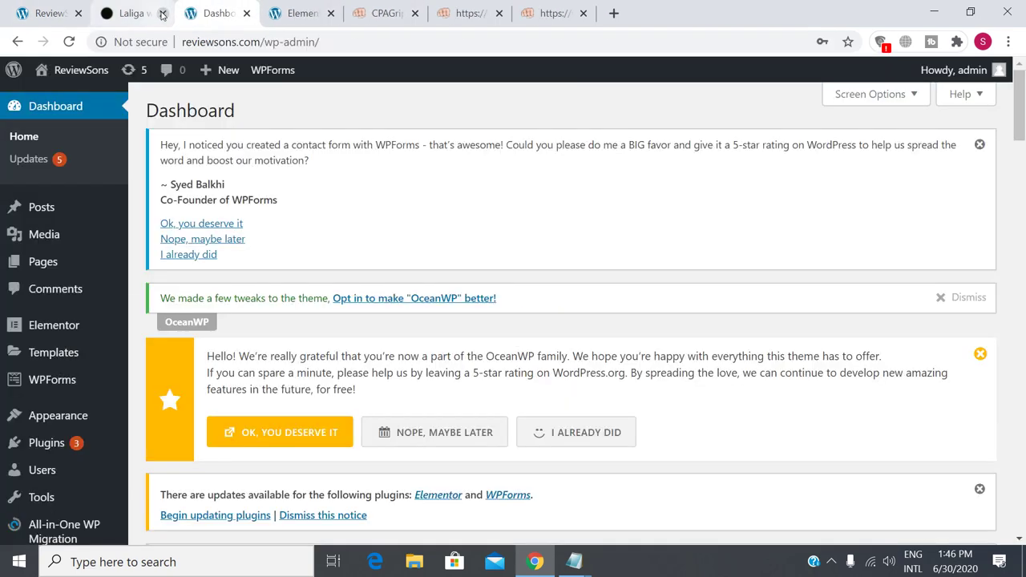
{"action": "left_click", "coordinate": [162, 14]}
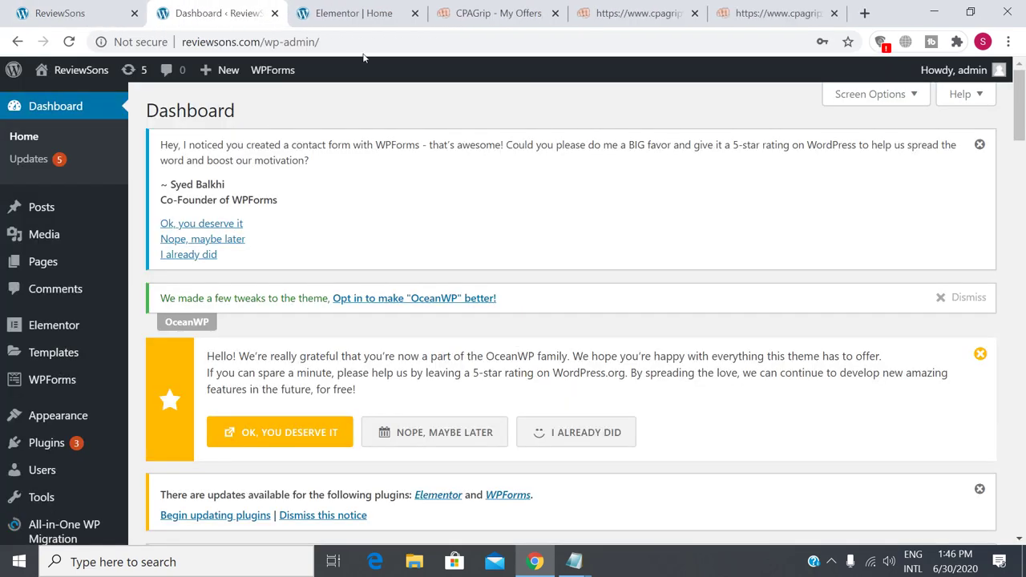
{"action": "left_click", "coordinate": [382, 10]}
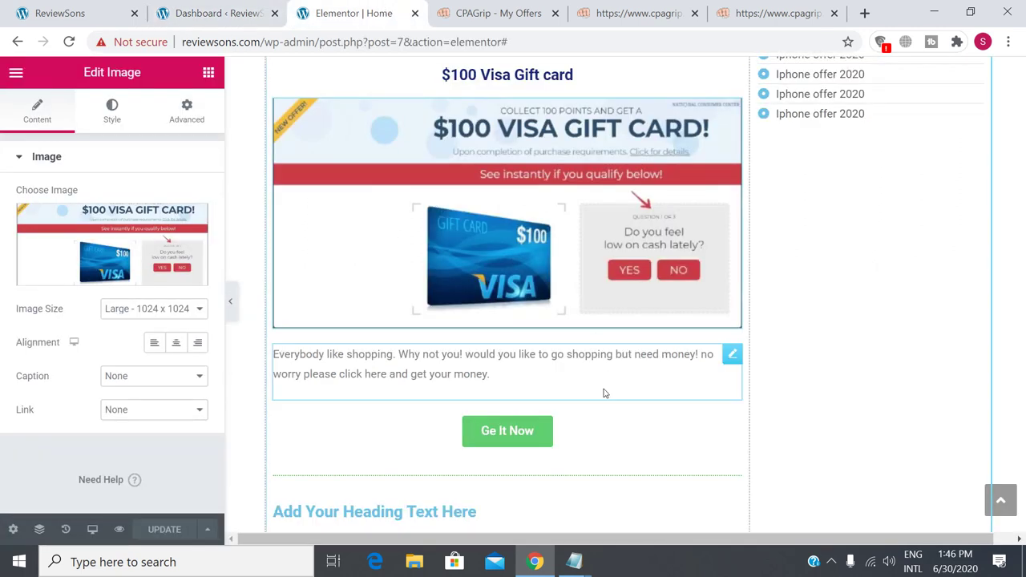
{"action": "scroll", "coordinate": [596, 387], "scroll_direction": "up", "scroll_amount": 2}
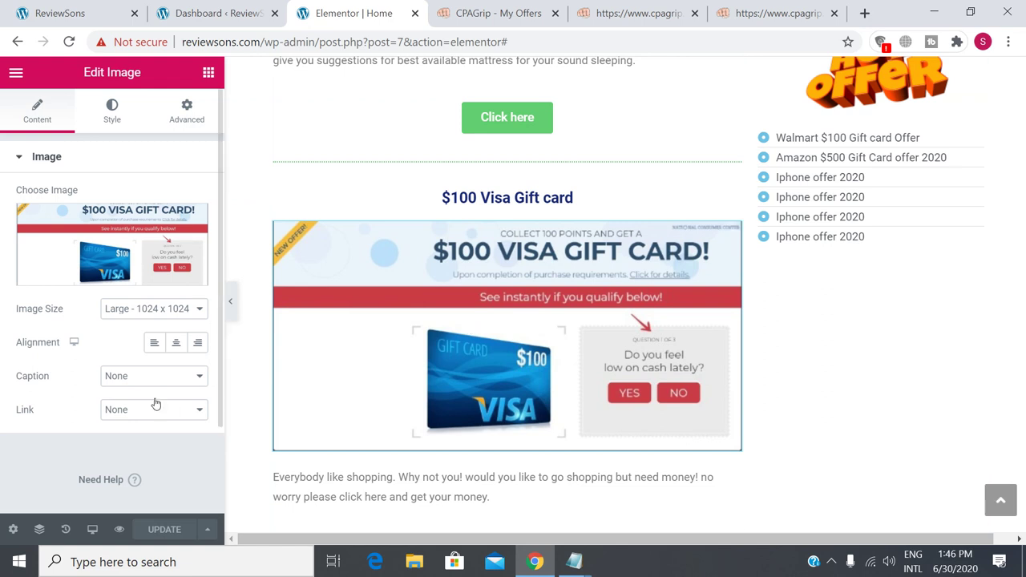
{"action": "left_click", "coordinate": [20, 158]}
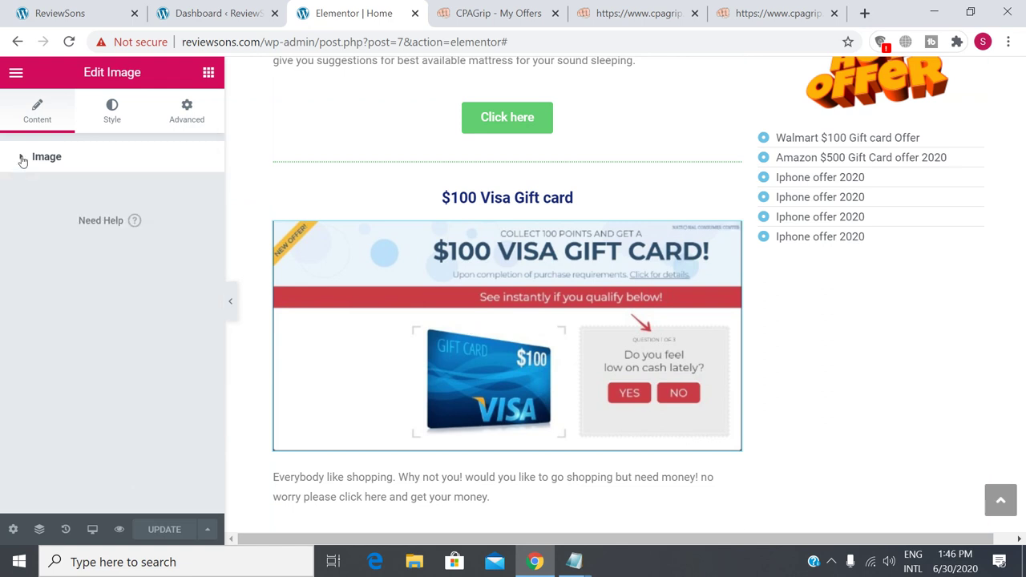
{"action": "left_click", "coordinate": [21, 158]}
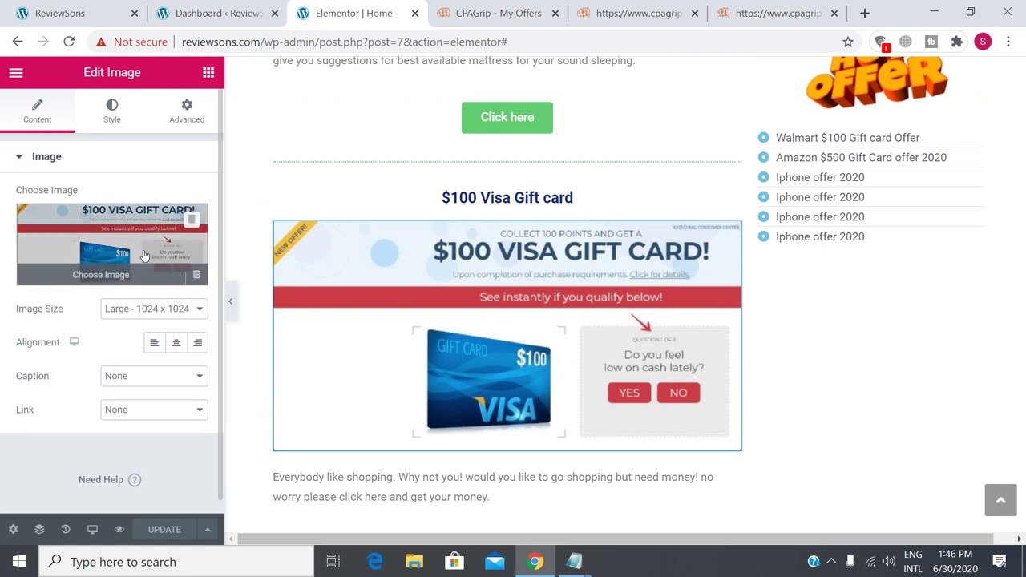
{"action": "left_click", "coordinate": [144, 255]}
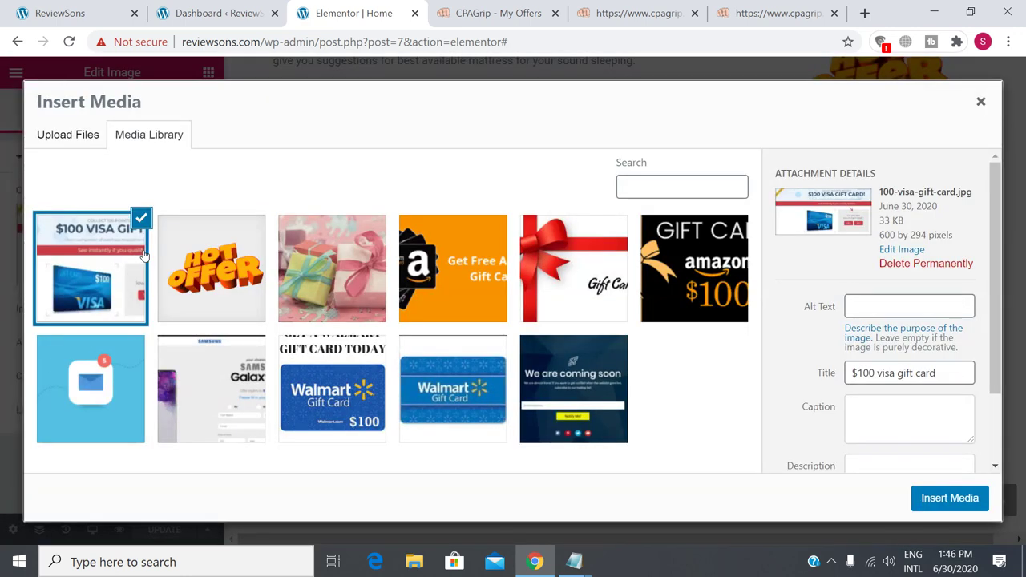
{"action": "left_click", "coordinate": [978, 101]}
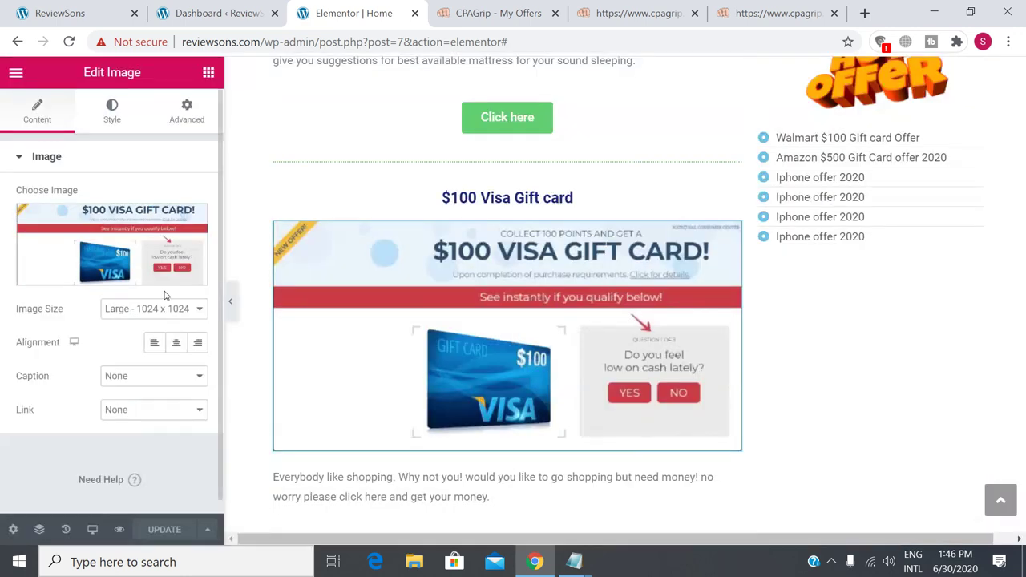
{"action": "left_click", "coordinate": [112, 125]}
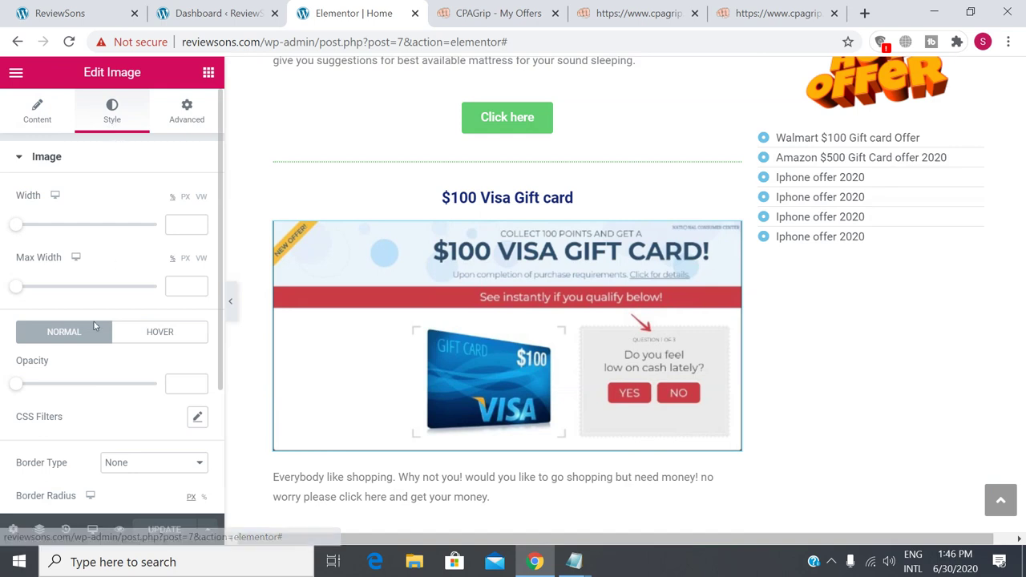
{"action": "scroll", "coordinate": [152, 275], "scroll_direction": "down", "scroll_amount": 2}
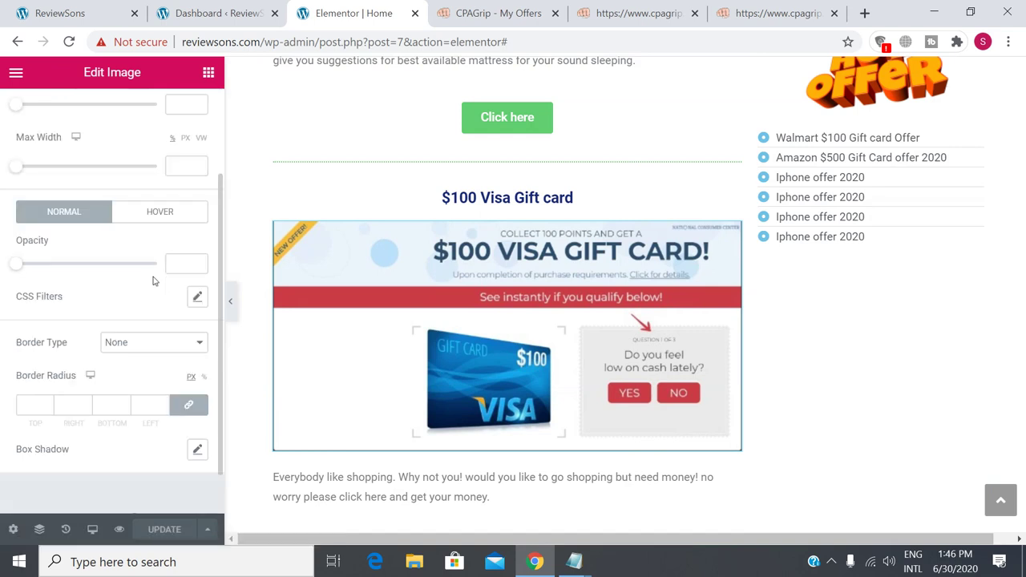
{"action": "scroll", "coordinate": [153, 280], "scroll_direction": "up", "scroll_amount": 3}
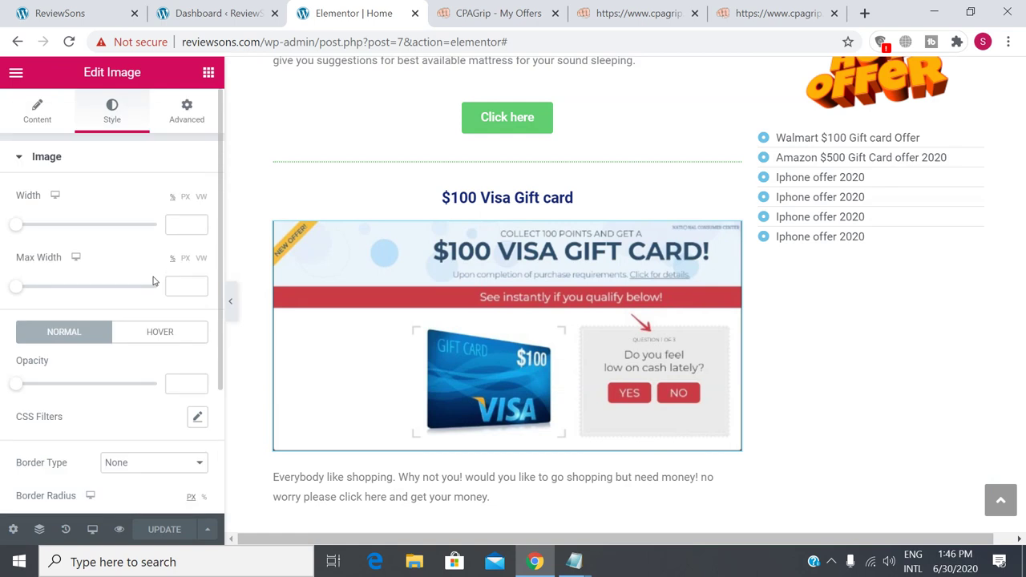
{"action": "left_click", "coordinate": [193, 126]}
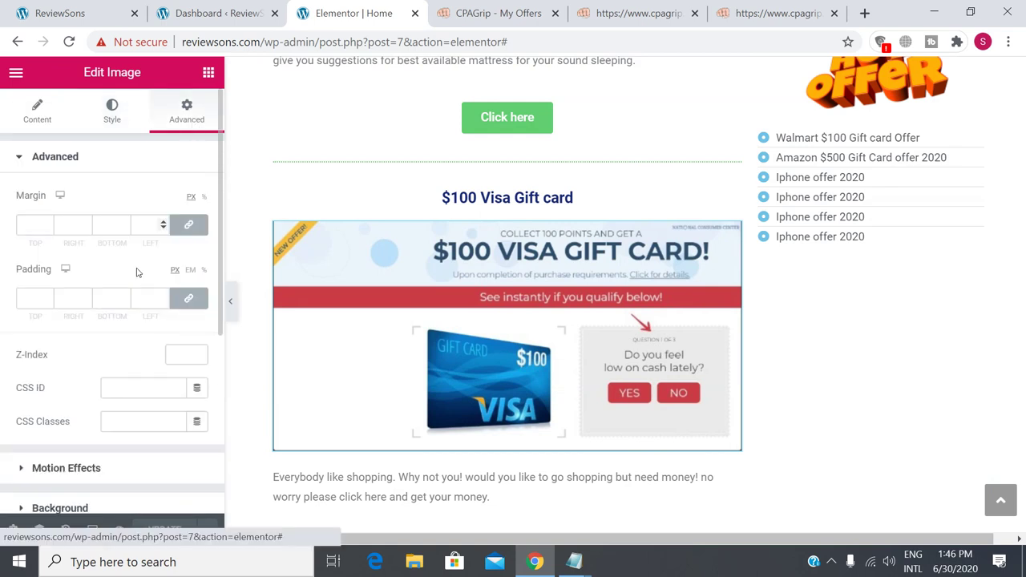
{"action": "scroll", "coordinate": [120, 312], "scroll_direction": "down", "scroll_amount": 2}
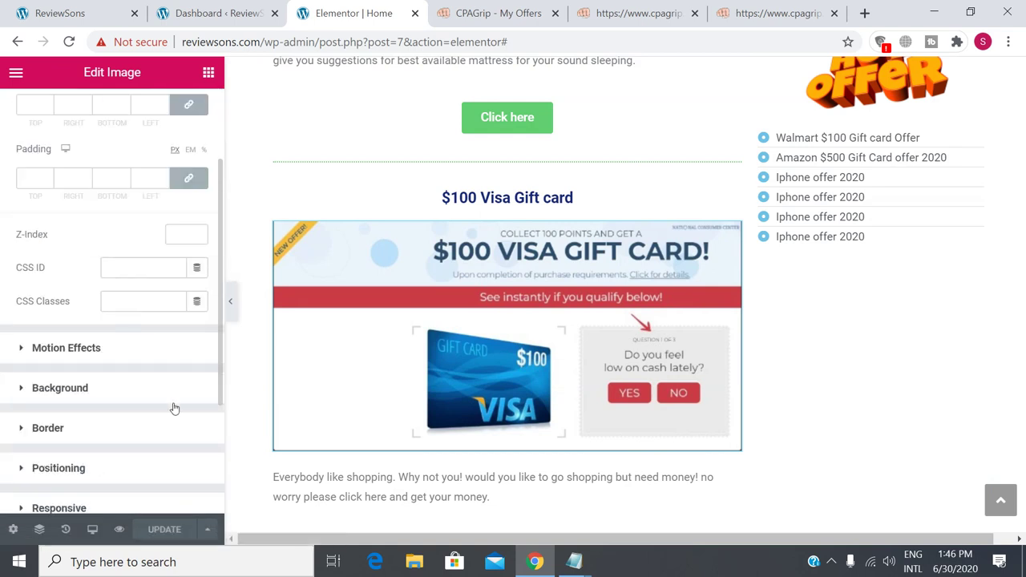
{"action": "scroll", "coordinate": [174, 409], "scroll_direction": "down", "scroll_amount": 2}
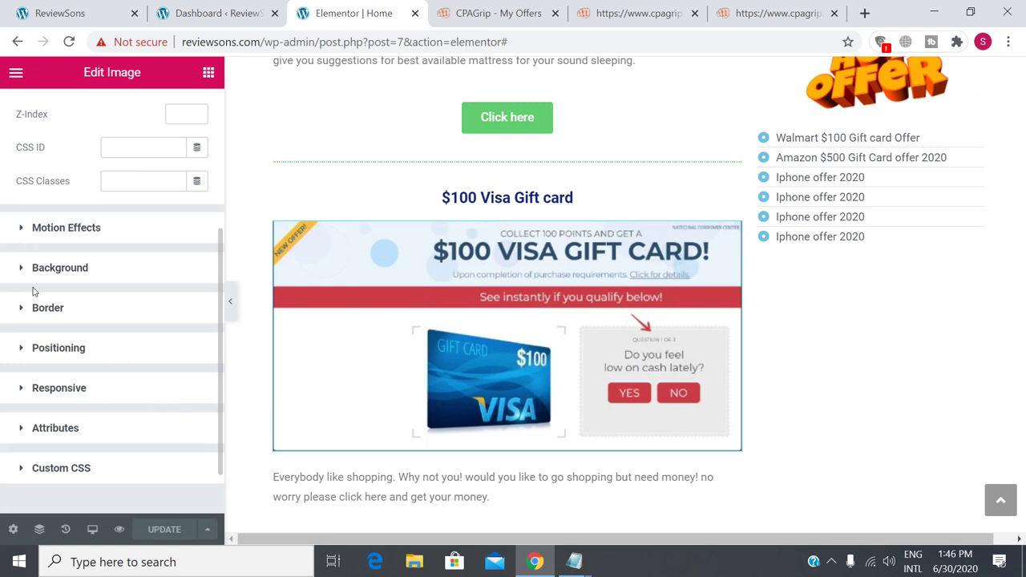
{"action": "scroll", "coordinate": [102, 370], "scroll_direction": "up", "scroll_amount": 4}
{"action": "left_click", "coordinate": [44, 120]}
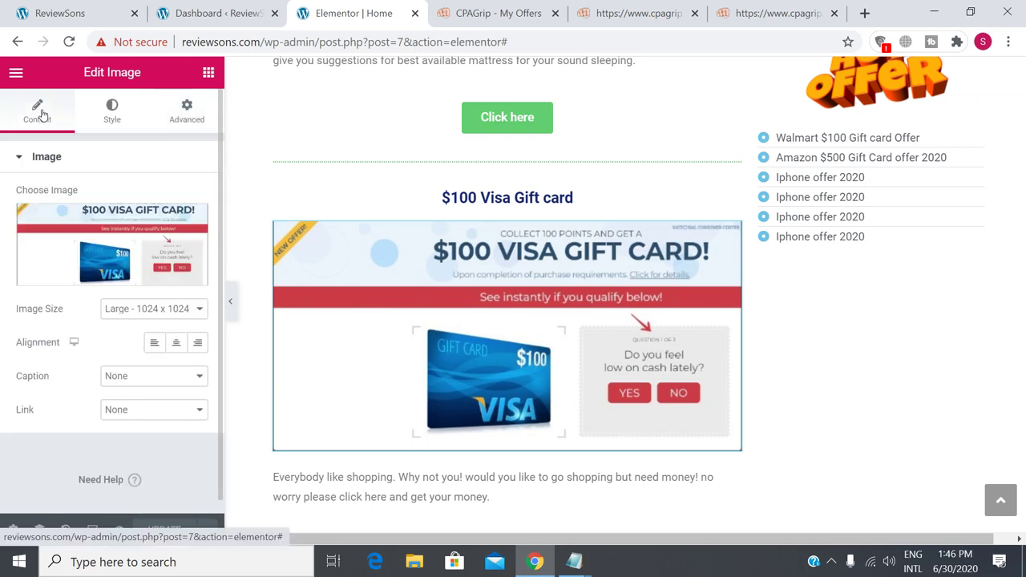
{"action": "left_click", "coordinate": [207, 78]}
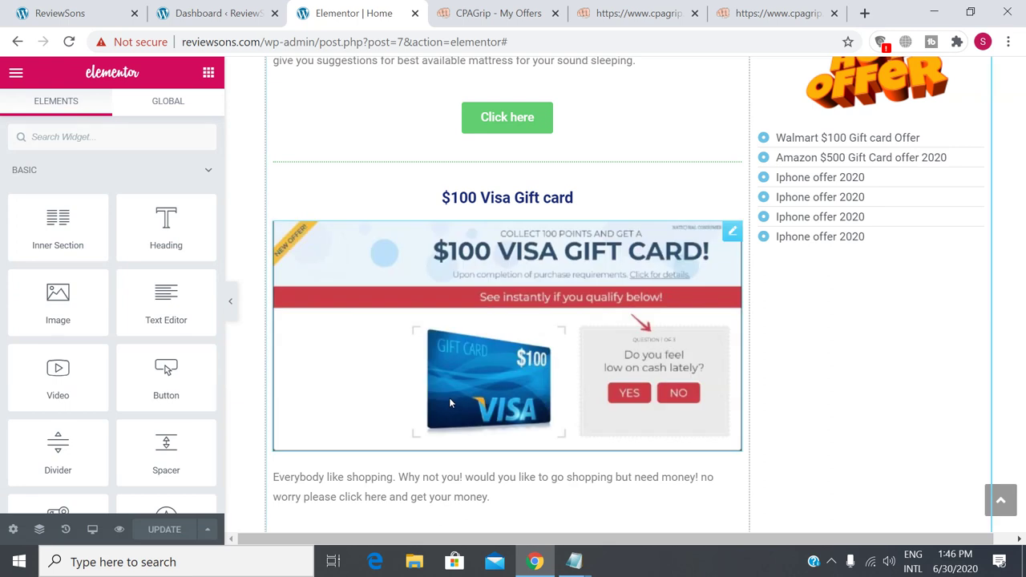
{"action": "left_click", "coordinate": [422, 395]}
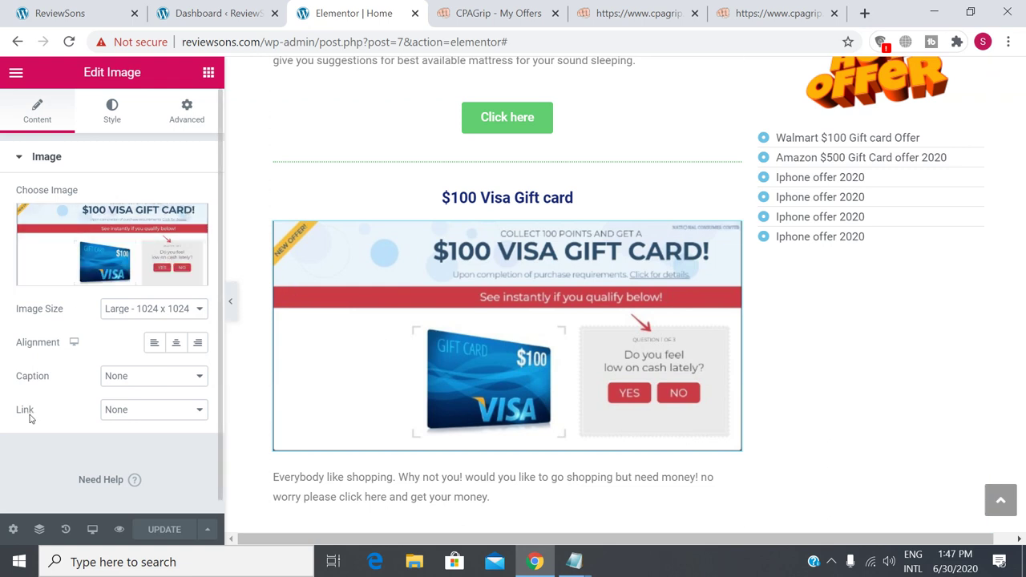
Set the Visa gift card image's custom link to the copied CPAGrip Visa offer tracking URL.
{"action": "left_click", "coordinate": [148, 412]}
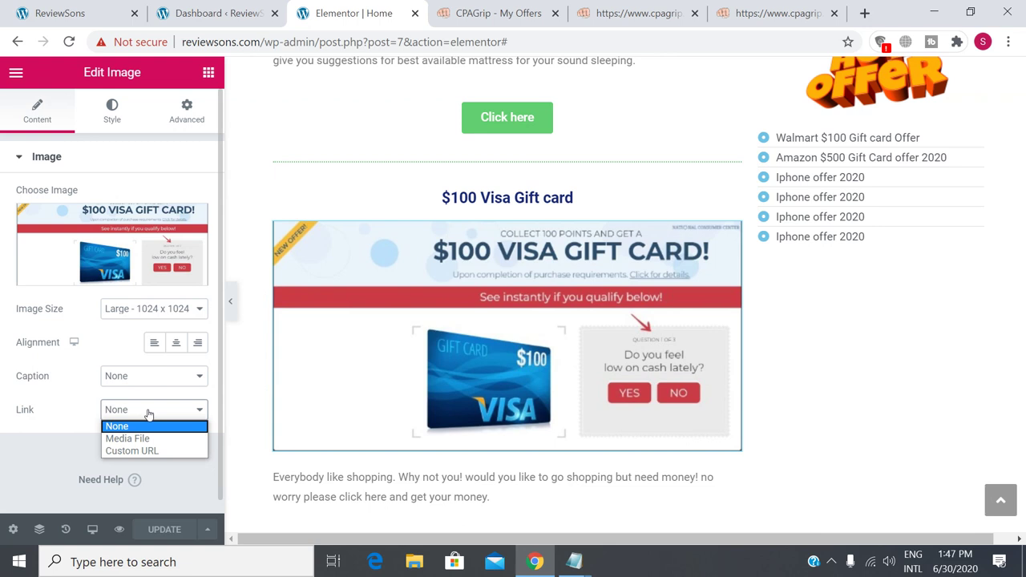
{"action": "left_click", "coordinate": [131, 451]}
{"action": "left_click", "coordinate": [90, 452]}
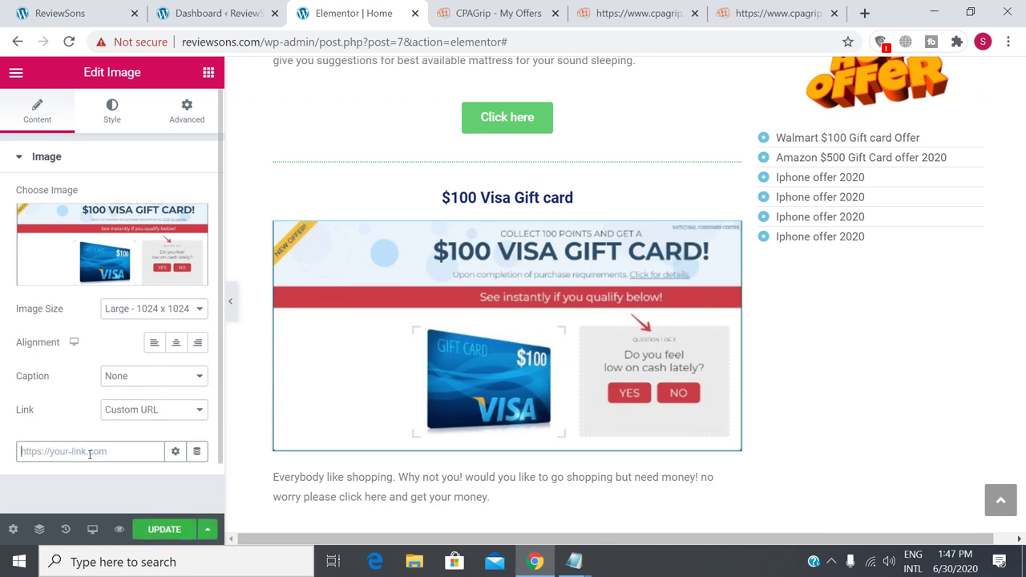
{"action": "left_click", "coordinate": [668, 14]}
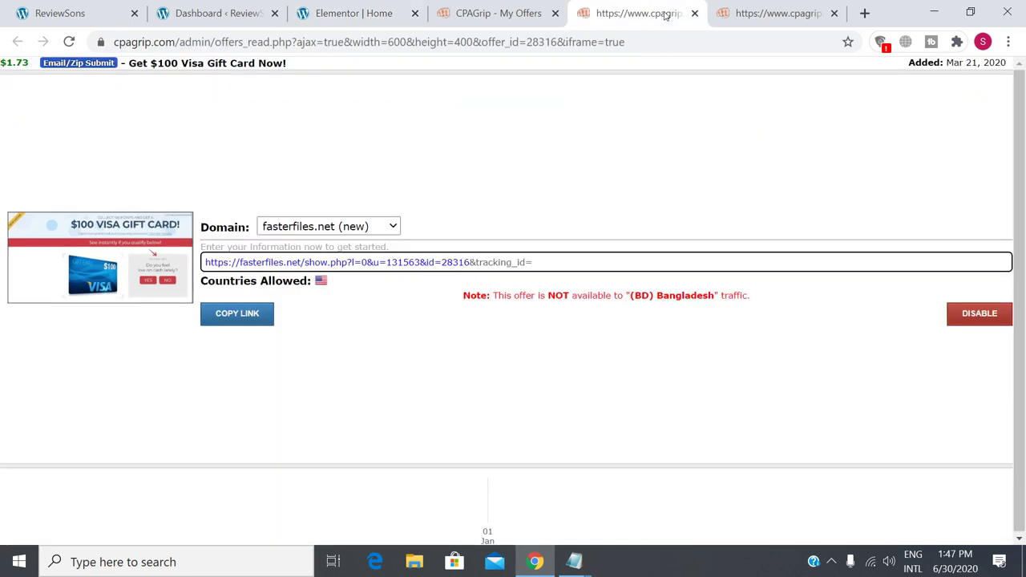
{"action": "left_click", "coordinate": [268, 321]}
{"action": "left_click", "coordinate": [68, 8]}
{"action": "left_click", "coordinate": [353, 13]}
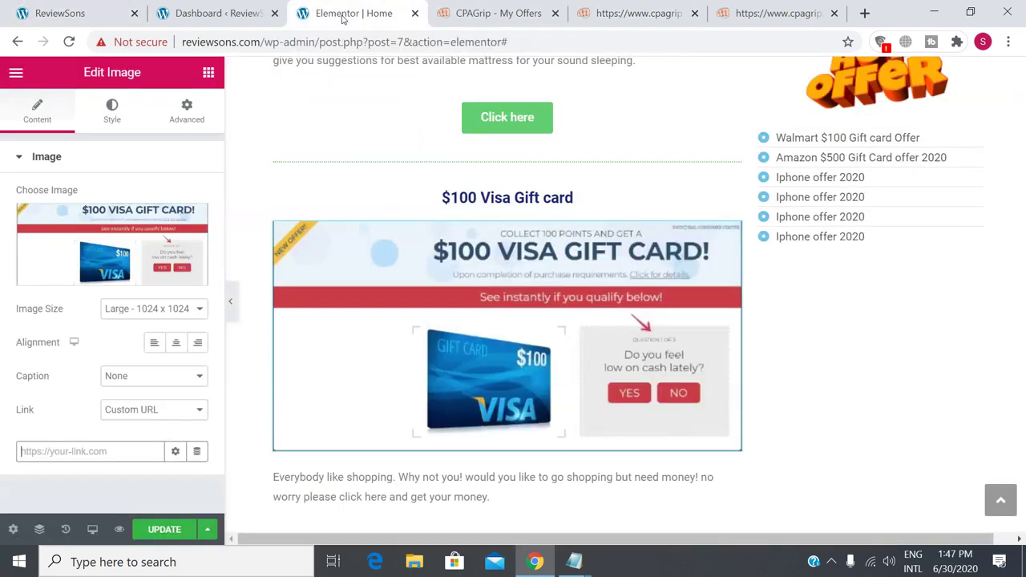
{"action": "right_click", "coordinate": [83, 452]}
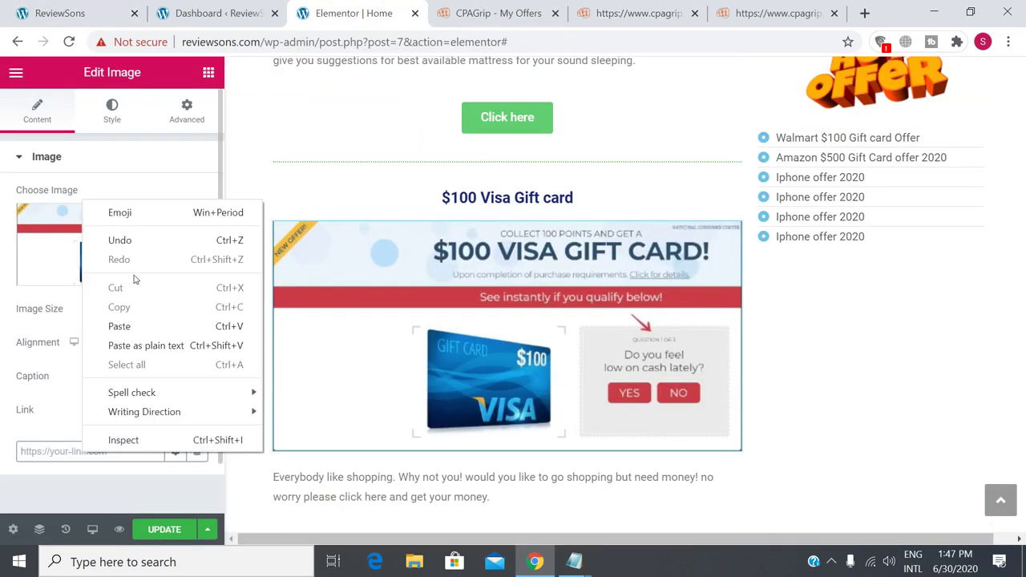
{"action": "left_click", "coordinate": [129, 328]}
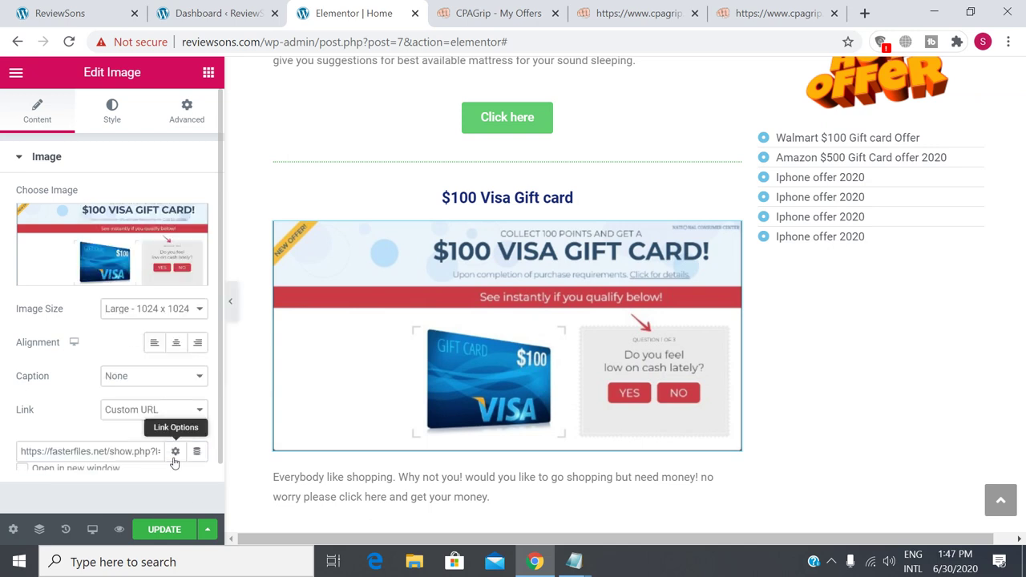
Make the image link open in a new window with nofollow, and save the page.
{"action": "left_click", "coordinate": [175, 452]}
{"action": "left_click", "coordinate": [80, 479]}
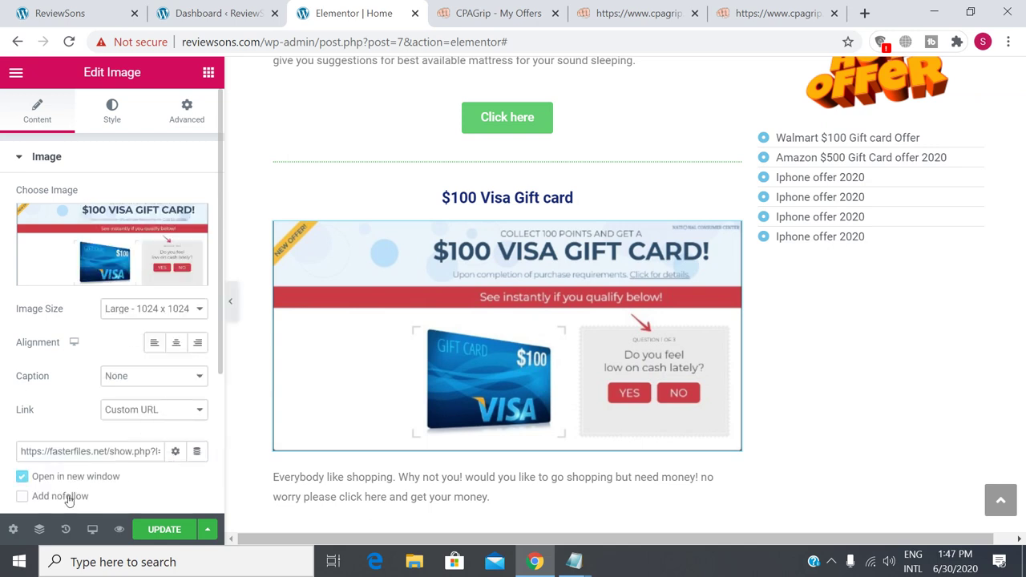
{"action": "left_click", "coordinate": [68, 497]}
{"action": "left_click", "coordinate": [170, 530]}
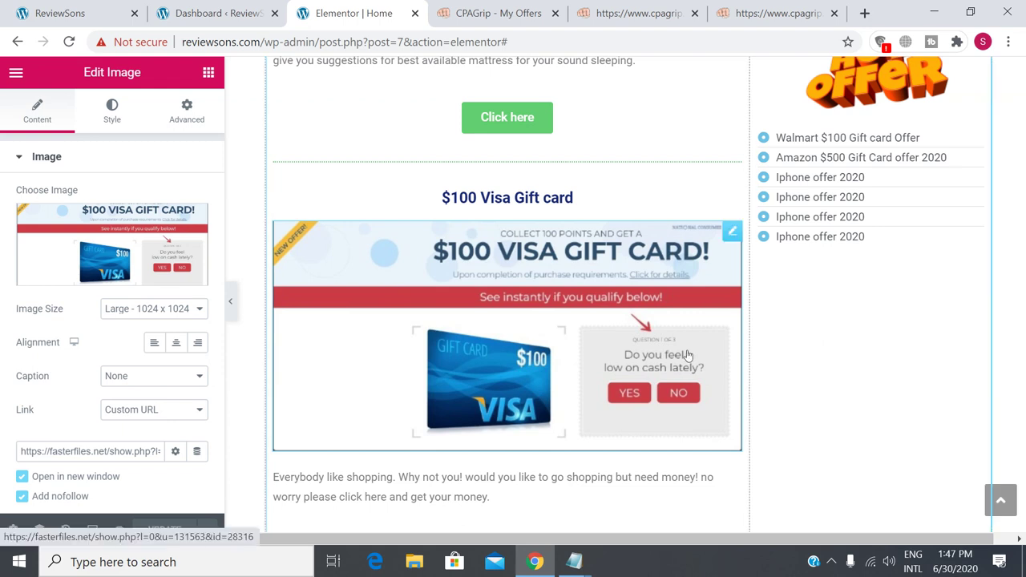
{"action": "scroll", "coordinate": [687, 360], "scroll_direction": "down", "scroll_amount": 2}
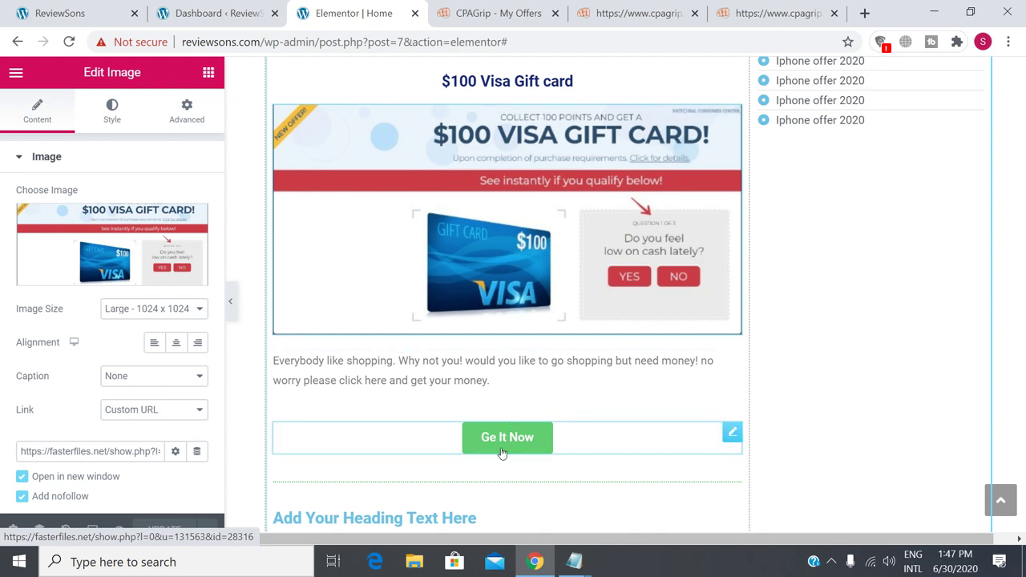
Link the $100 Visa Gift card heading to the offer URL in a new window with nofollow, then save.
{"action": "left_click", "coordinate": [528, 88]}
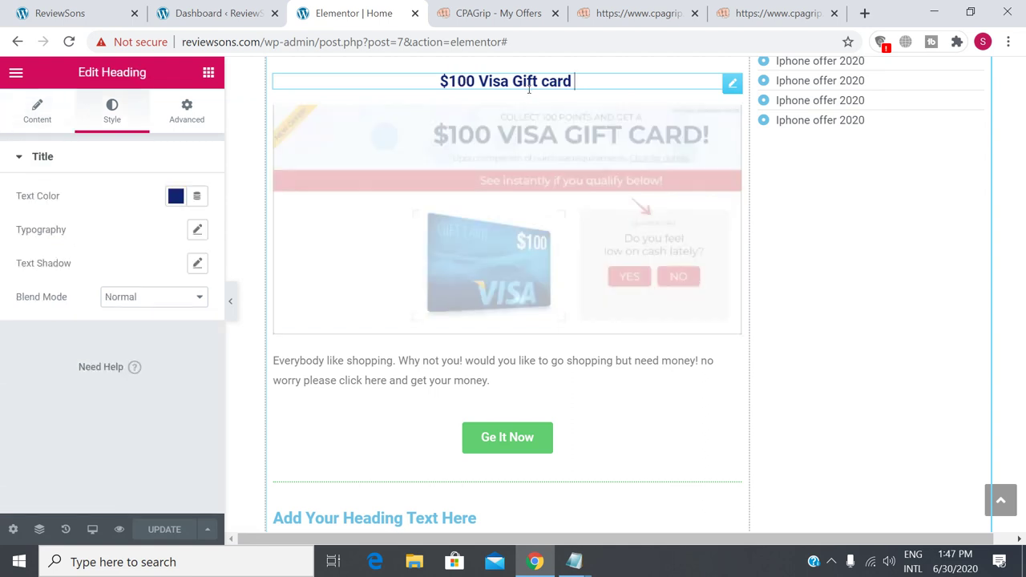
{"action": "left_click", "coordinate": [32, 120]}
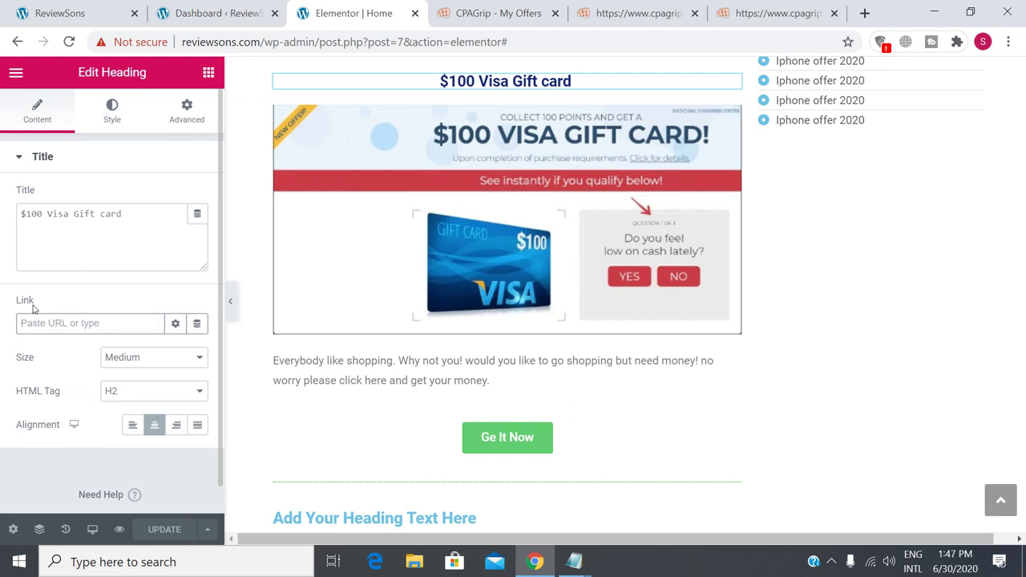
{"action": "right_click", "coordinate": [49, 322]}
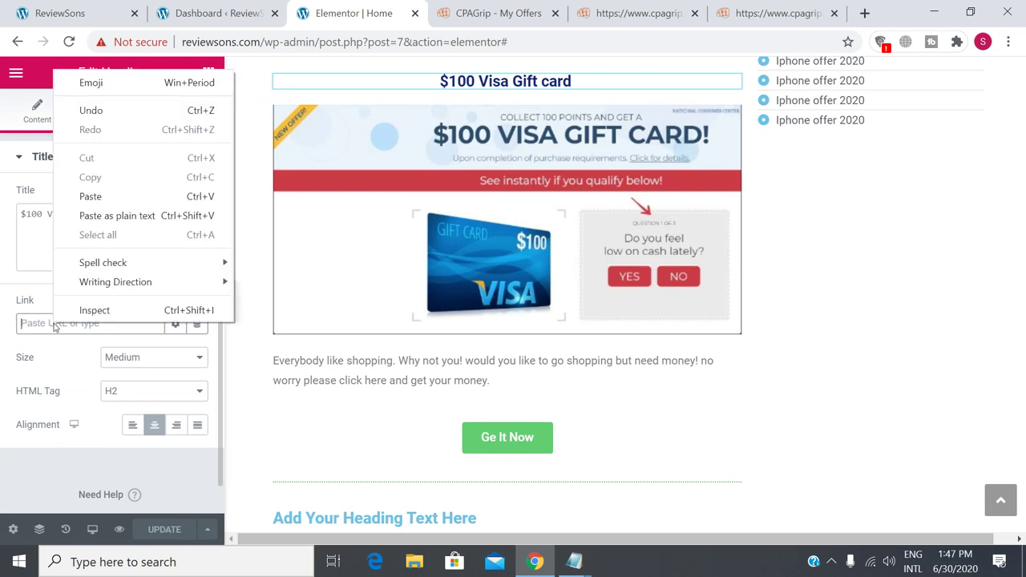
{"action": "left_click", "coordinate": [104, 197]}
{"action": "left_click", "coordinate": [175, 323]}
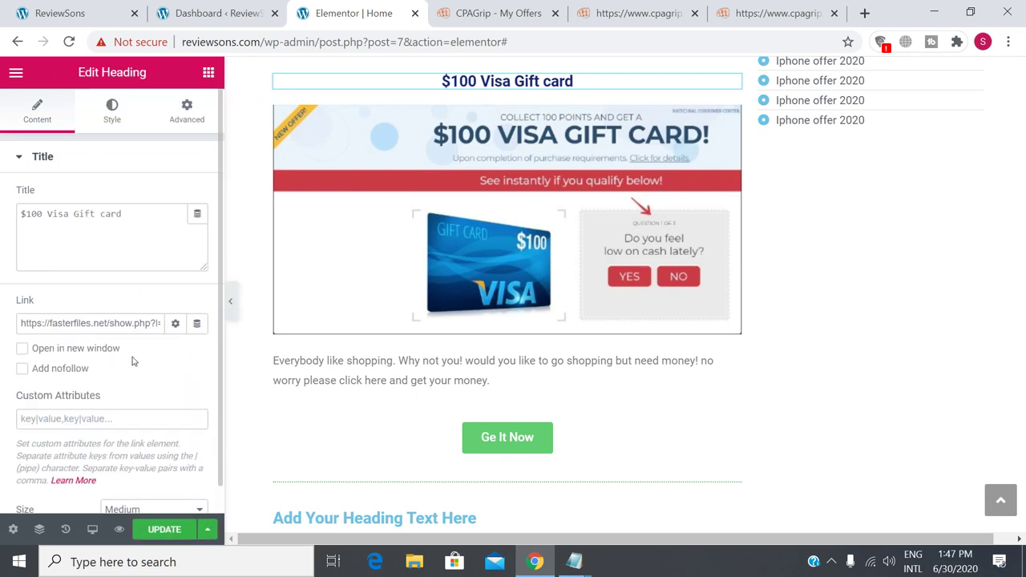
{"action": "left_click", "coordinate": [45, 357]}
{"action": "left_click", "coordinate": [40, 370]}
{"action": "scroll", "coordinate": [145, 385], "scroll_direction": "down", "scroll_amount": 2}
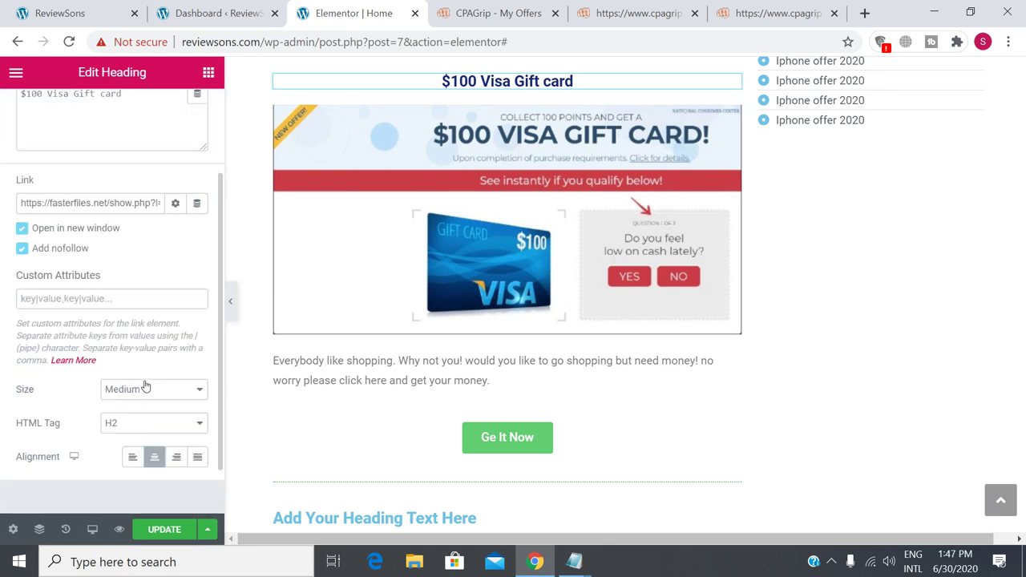
{"action": "scroll", "coordinate": [191, 409], "scroll_direction": "down", "scroll_amount": 1}
{"action": "left_click", "coordinate": [163, 529]}
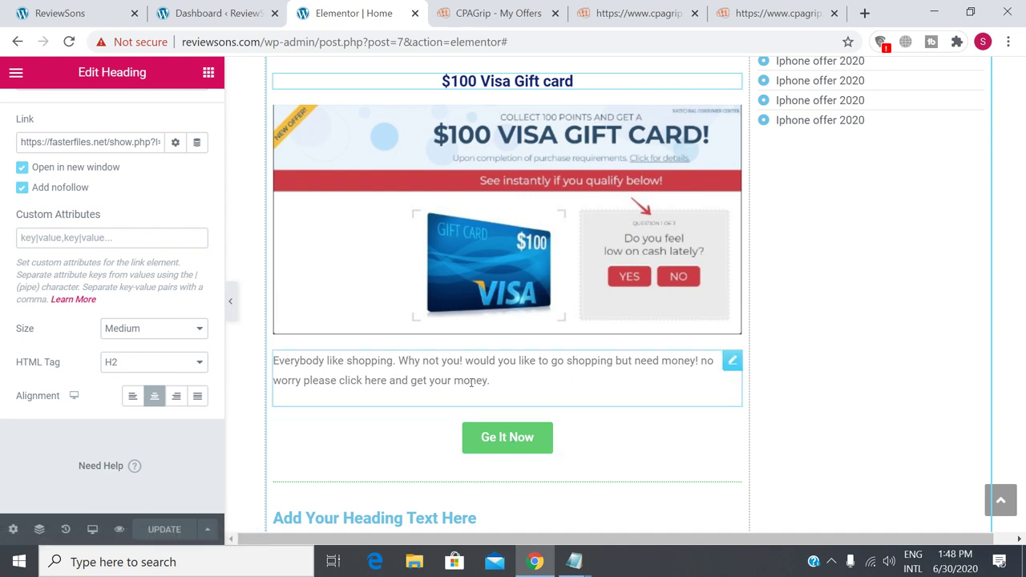
Select 'click here' in the paragraph below the Visa image and add an inline link to it.
{"action": "left_click", "coordinate": [470, 383]}
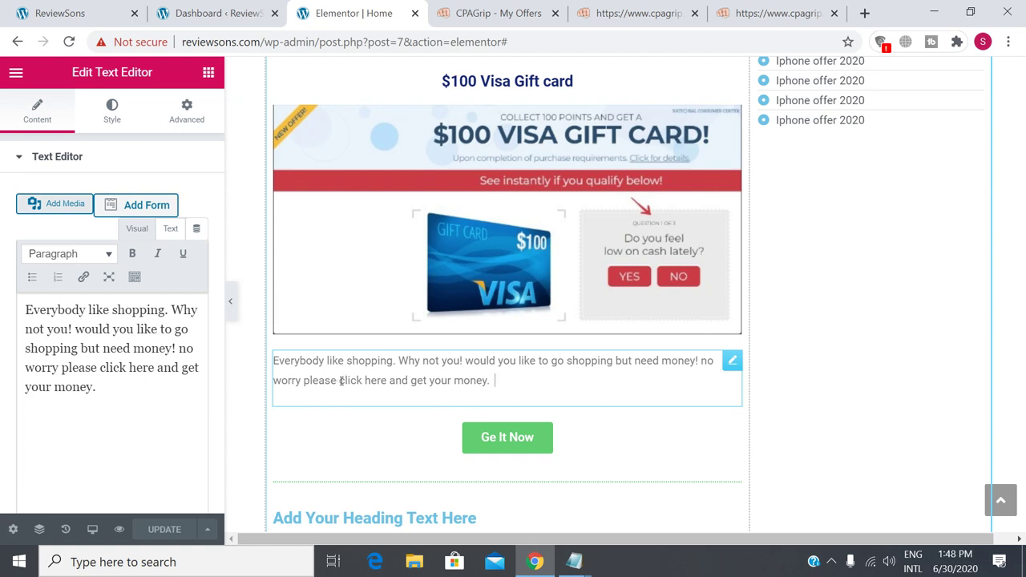
{"action": "left_click_drag", "start_coordinate": [340, 381], "coordinate": [387, 379]}
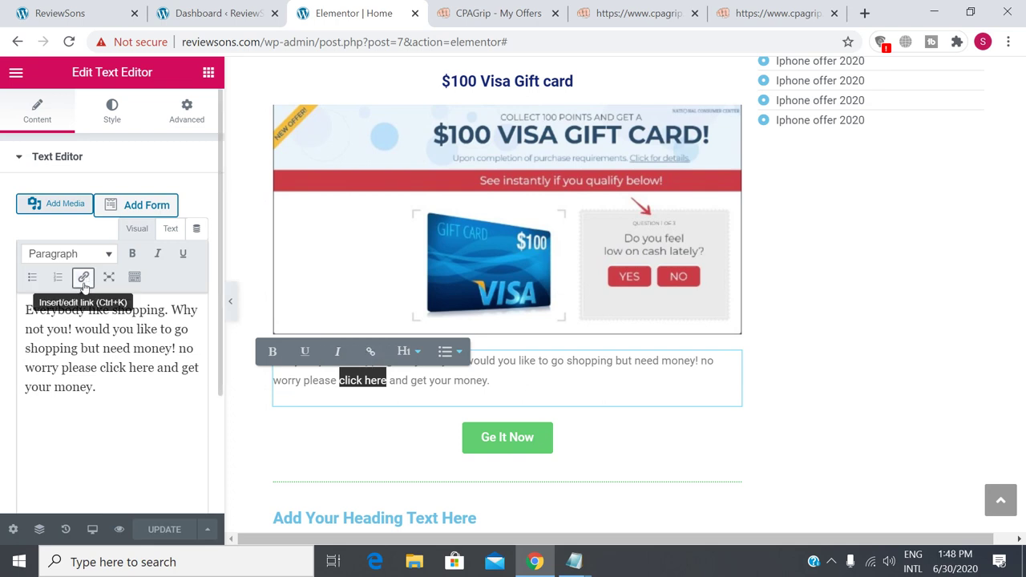
{"action": "left_click", "coordinate": [371, 354]}
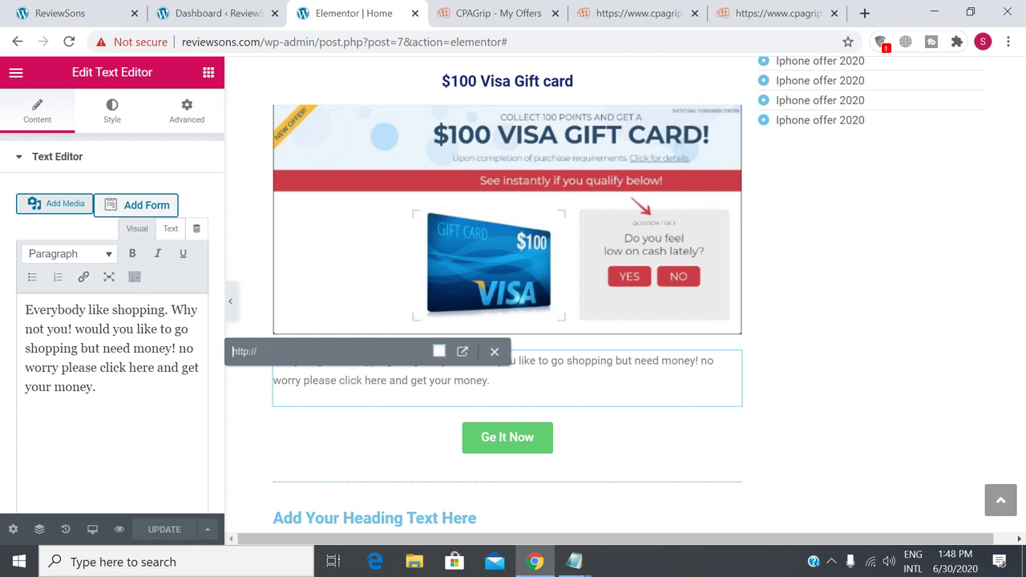
{"action": "right_click", "coordinate": [273, 352]}
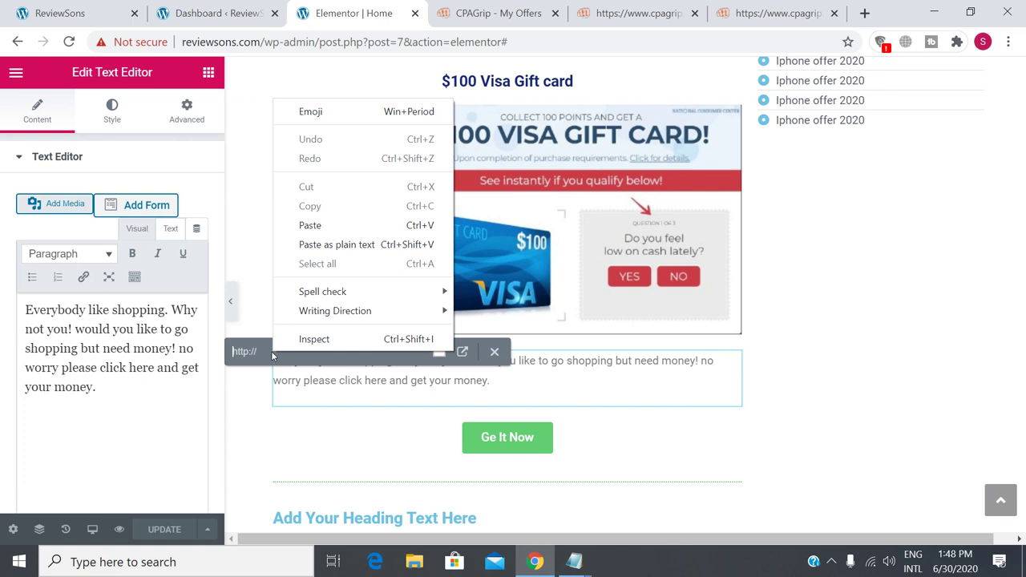
{"action": "left_click", "coordinate": [311, 225]}
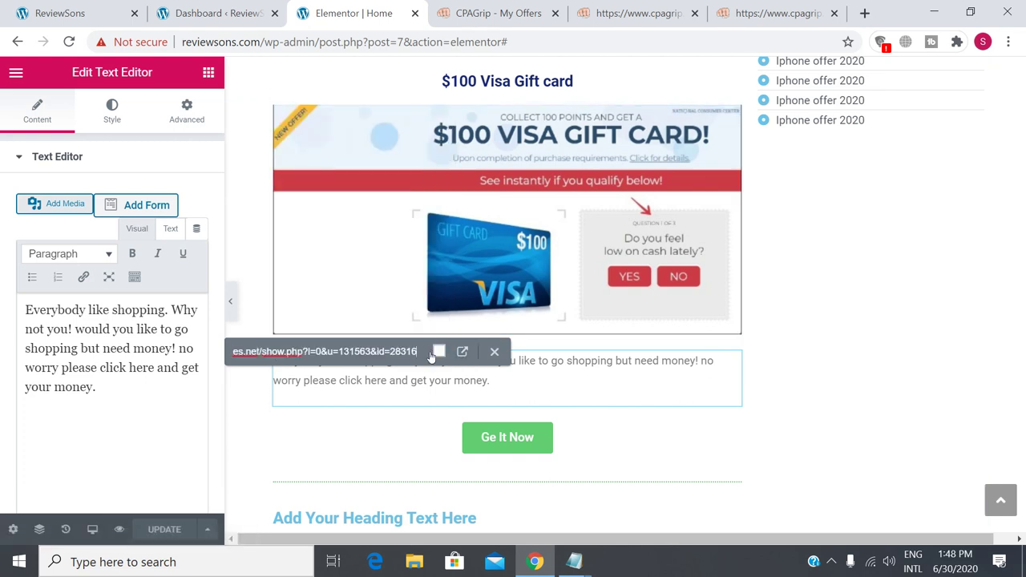
{"action": "left_click", "coordinate": [642, 13]}
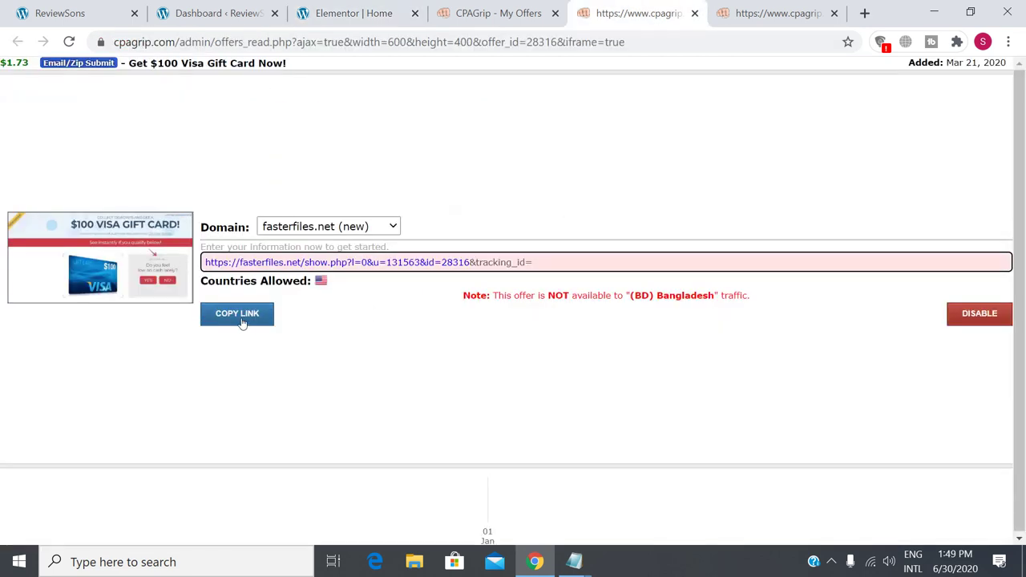
{"action": "left_click", "coordinate": [241, 314]}
{"action": "left_click", "coordinate": [367, 17]}
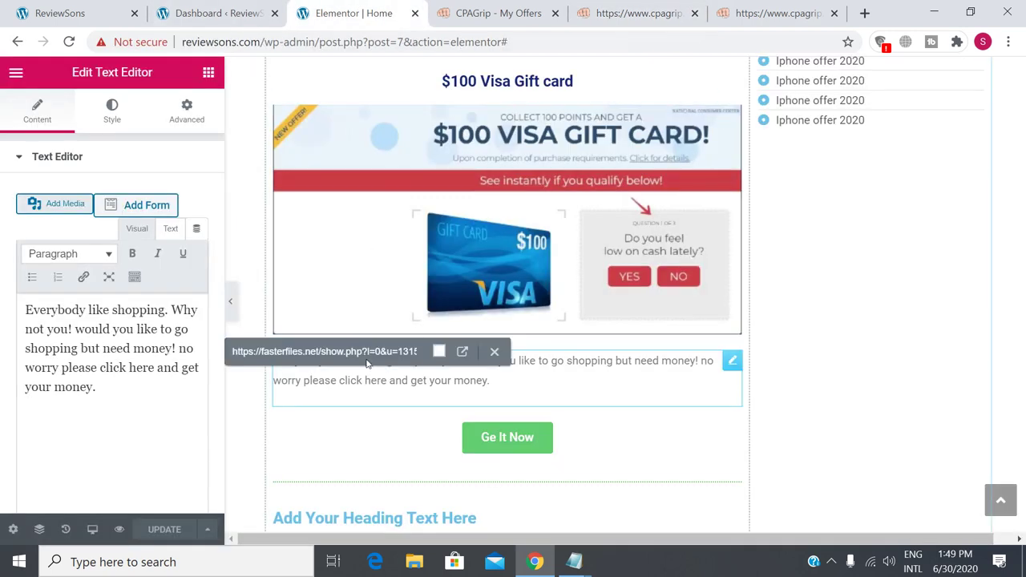
{"action": "left_click", "coordinate": [462, 354]}
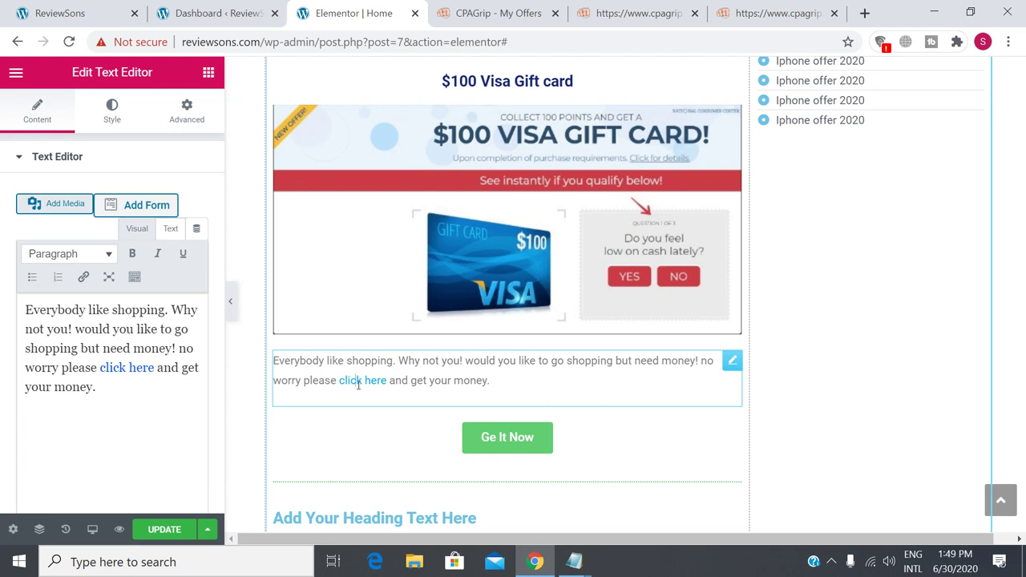
Replace the 'click here' link address with the copied CPAGrip offer tracking link.
{"action": "left_click_drag", "start_coordinate": [341, 382], "coordinate": [387, 380]}
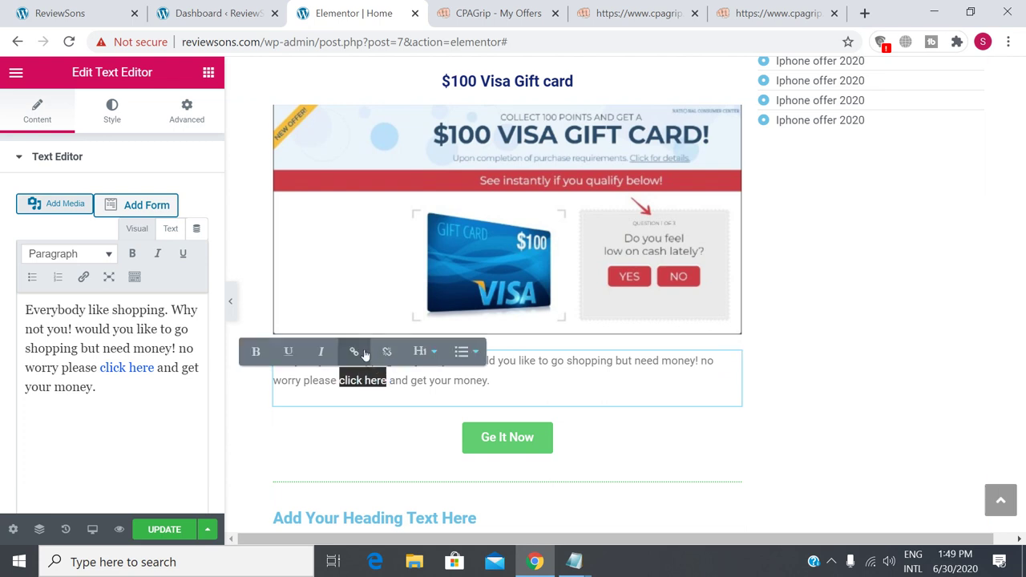
{"action": "left_click", "coordinate": [354, 351]}
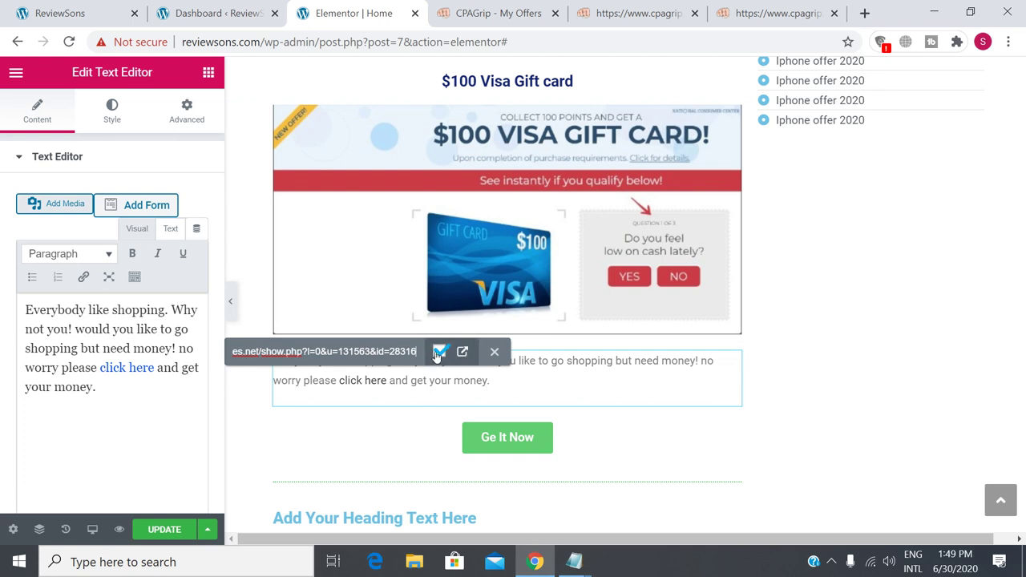
{"action": "left_click", "coordinate": [439, 351]}
{"action": "left_click", "coordinate": [355, 352]}
{"action": "key", "text": "BackSpace"}
{"action": "key", "text": "BackSpace"}
{"action": "key", "text": "BackSpace"}
{"action": "key", "text": "BackSpace"}
{"action": "key", "text": "BackSpace"}
{"action": "key", "text": "BackSpace"}
{"action": "key", "text": "BackSpace"}
{"action": "key", "text": "BackSpace"}
{"action": "key", "text": "BackSpace"}
{"action": "key", "text": "BackSpace"}
{"action": "key", "text": "BackSpace"}
{"action": "key", "text": "BackSpace"}
{"action": "key", "text": "BackSpace"}
{"action": "key", "text": "BackSpace"}
{"action": "key", "text": "BackSpace"}
{"action": "key", "text": "BackSpace"}
{"action": "key", "text": "BackSpace"}
{"action": "key", "text": "BackSpace"}
{"action": "key", "text": "BackSpace"}
{"action": "key", "text": "BackSpace"}
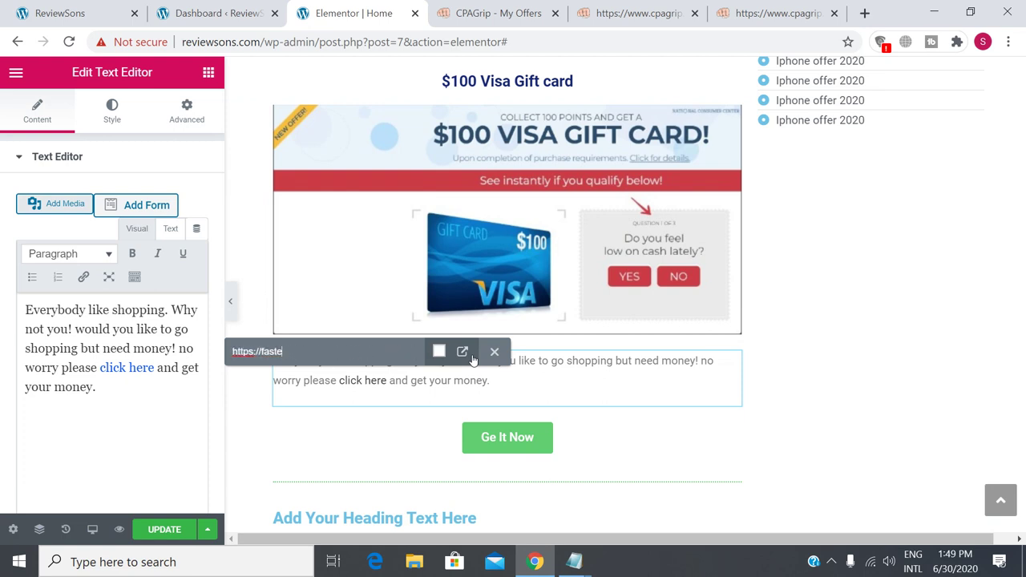
{"action": "key", "text": "BackSpace"}
{"action": "key", "text": "BackSpace"}
{"action": "key", "text": "BackSpace"}
{"action": "key", "text": "BackSpace"}
{"action": "key", "text": "BackSpace"}
{"action": "key", "text": "BackSpace"}
{"action": "key", "text": "BackSpace"}
{"action": "key", "text": "BackSpace"}
{"action": "key", "text": "BackSpace"}
{"action": "key", "text": "BackSpace"}
{"action": "key", "text": "BackSpace"}
{"action": "key", "text": "BackSpace"}
{"action": "key", "text": "BackSpace"}
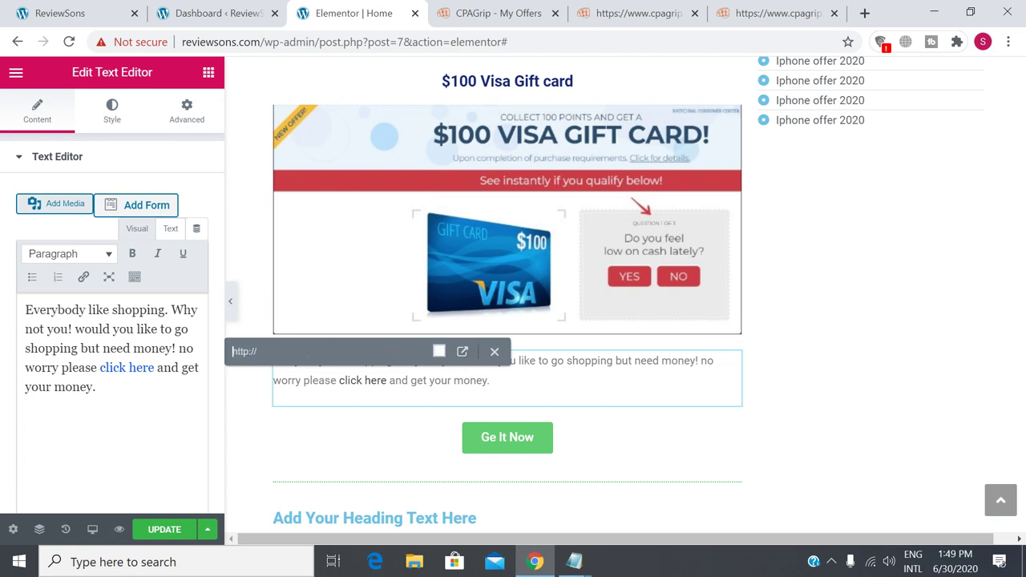
{"action": "right_click", "coordinate": [310, 350]}
{"action": "right_click", "coordinate": [282, 350]}
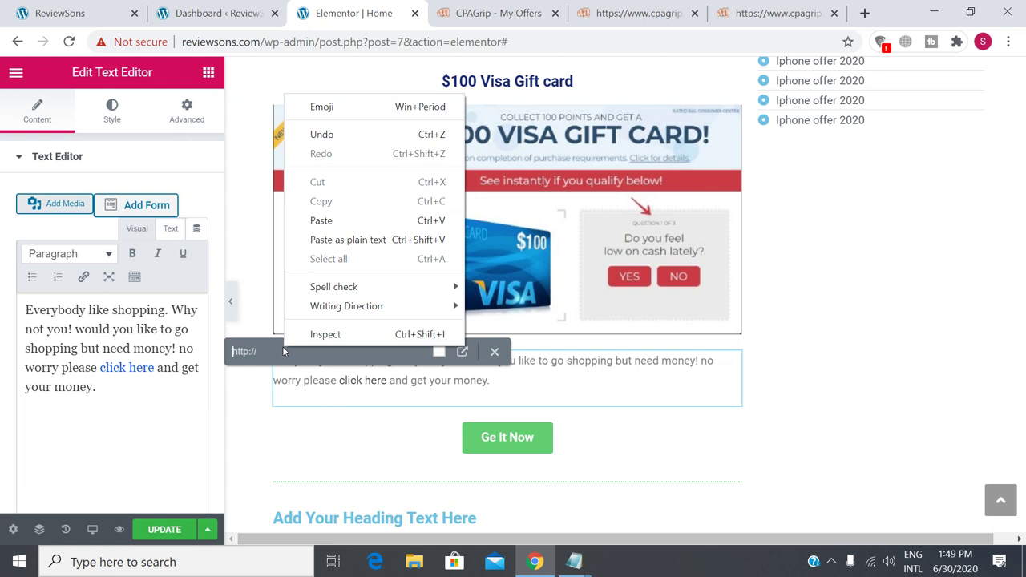
{"action": "left_click", "coordinate": [345, 220]}
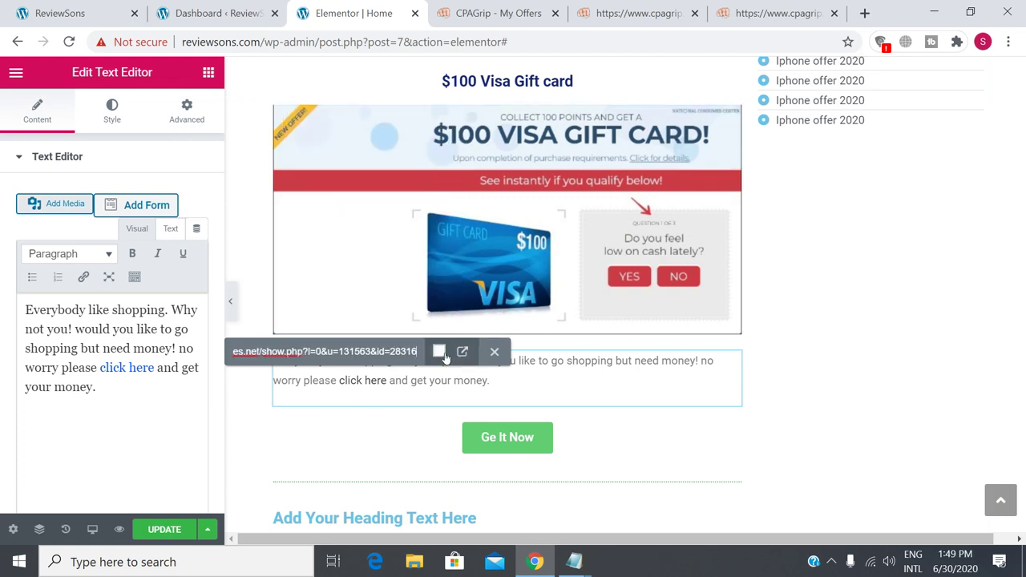
{"action": "left_click", "coordinate": [440, 353]}
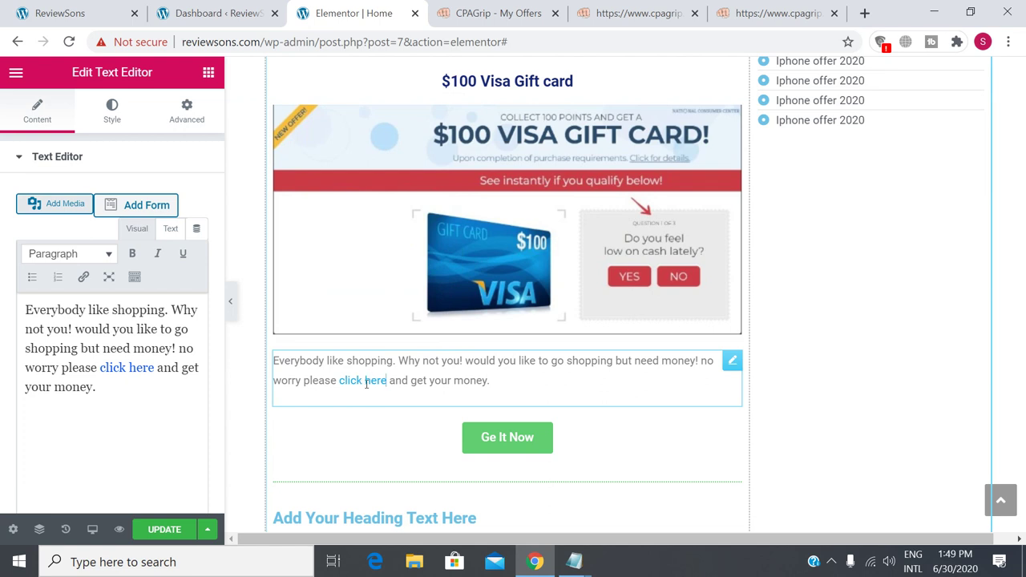
Save the page and reload the live ReviewSons site to see the changes.
{"action": "left_click", "coordinate": [507, 439]}
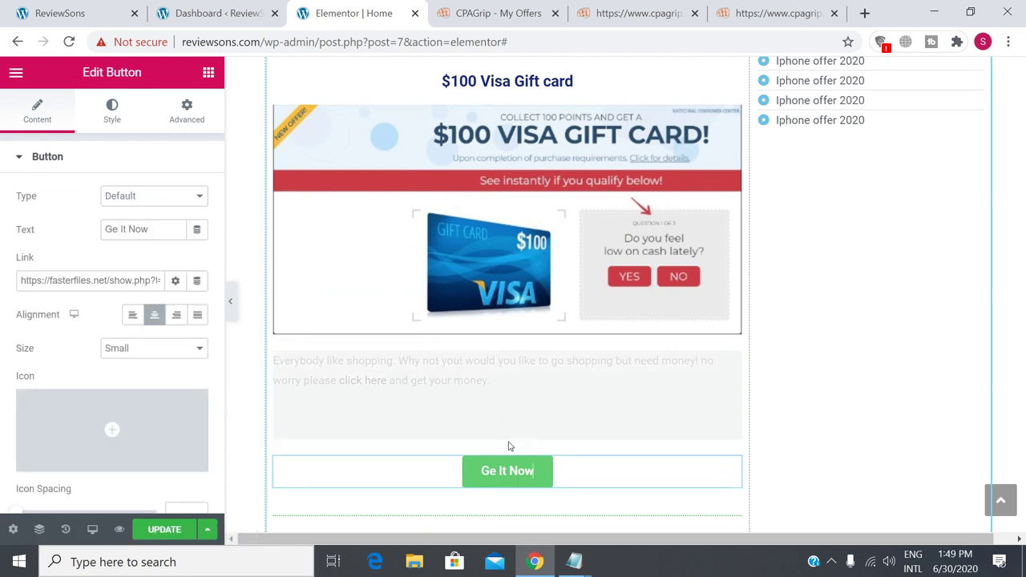
{"action": "left_click", "coordinate": [164, 529]}
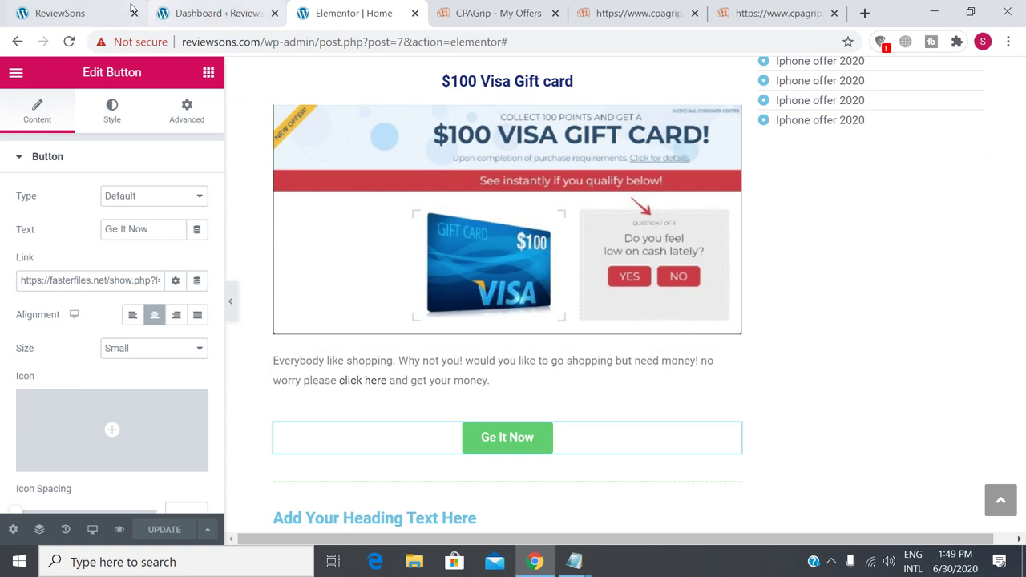
{"action": "left_click", "coordinate": [86, 8]}
{"action": "left_click", "coordinate": [68, 41]}
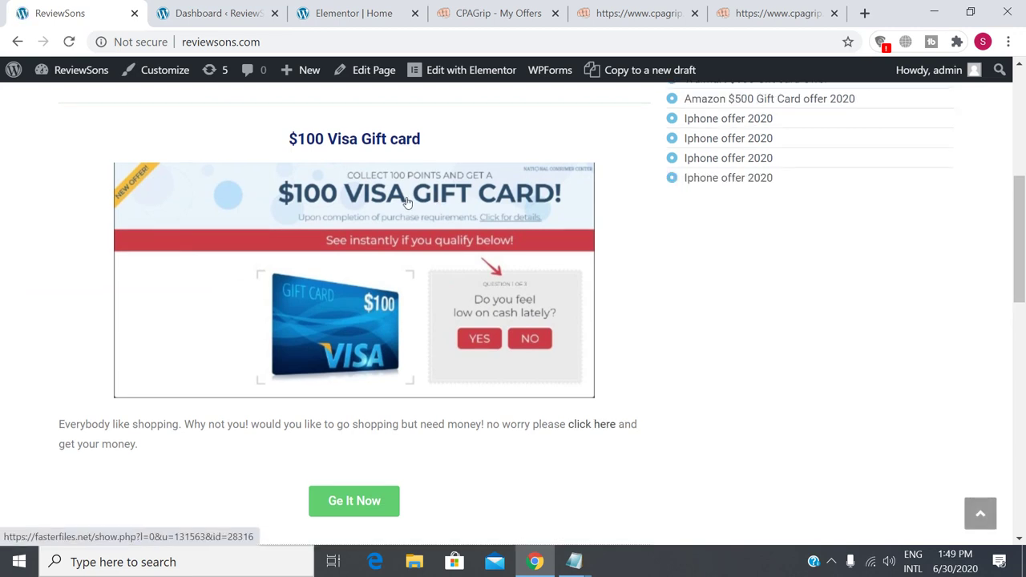
Test the gift card offer and Visa 'click here' links live, closing the redirect tabs.
{"action": "scroll", "coordinate": [246, 291], "scroll_direction": "down", "scroll_amount": 3}
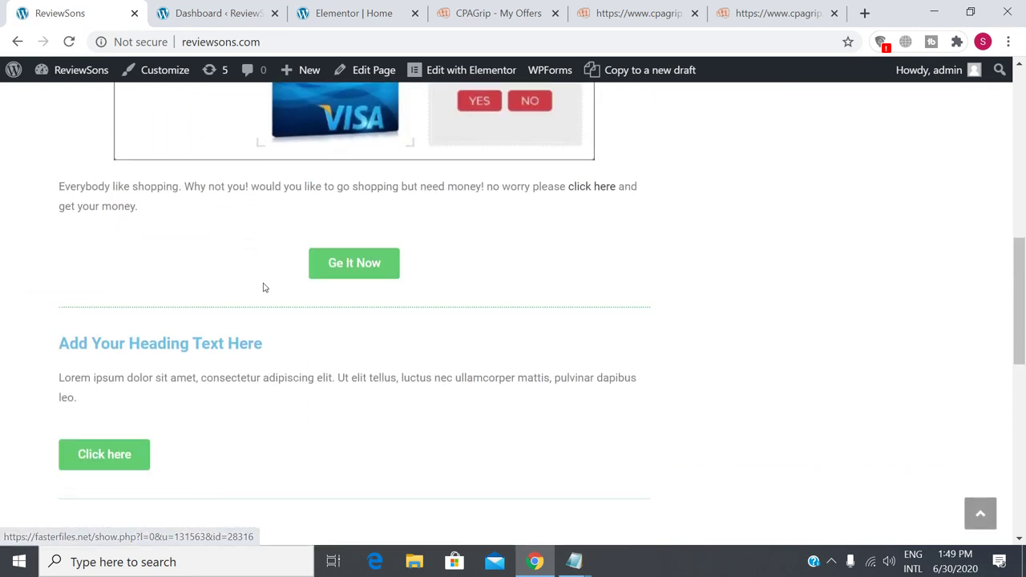
{"action": "scroll", "coordinate": [264, 287], "scroll_direction": "up", "scroll_amount": 3}
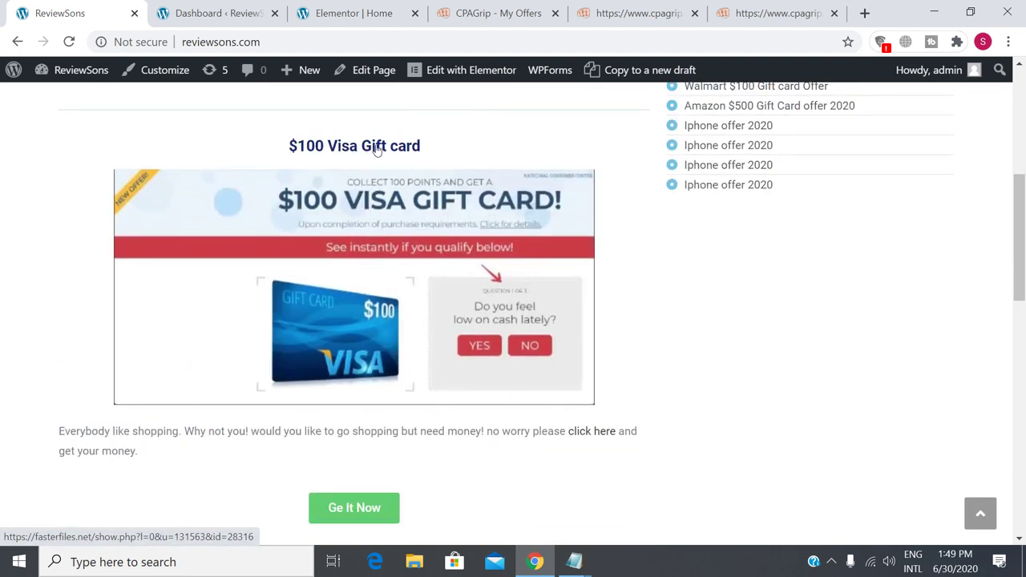
{"action": "left_click", "coordinate": [371, 150]}
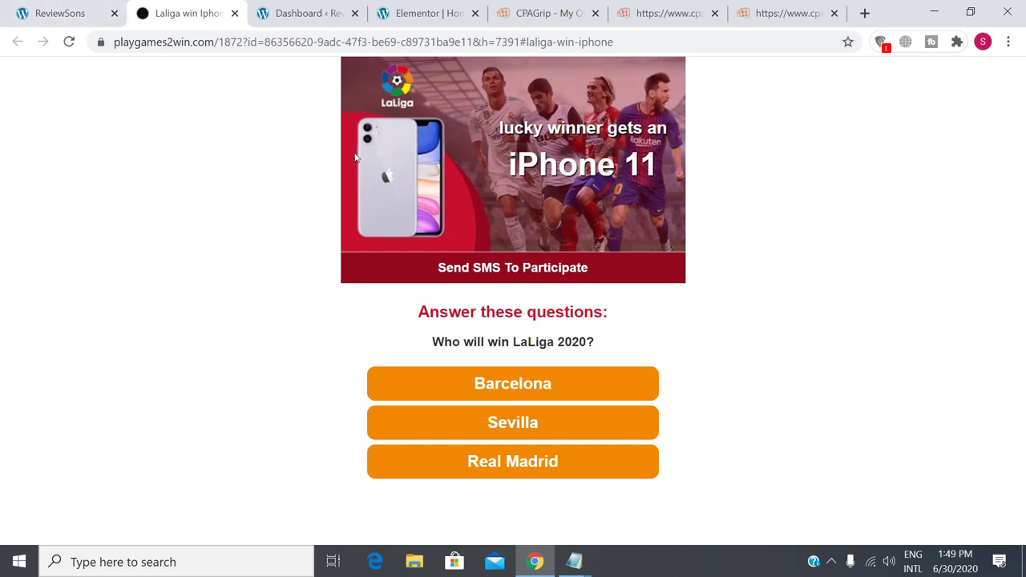
{"action": "key", "text": "ctrl+shift+Tab"}
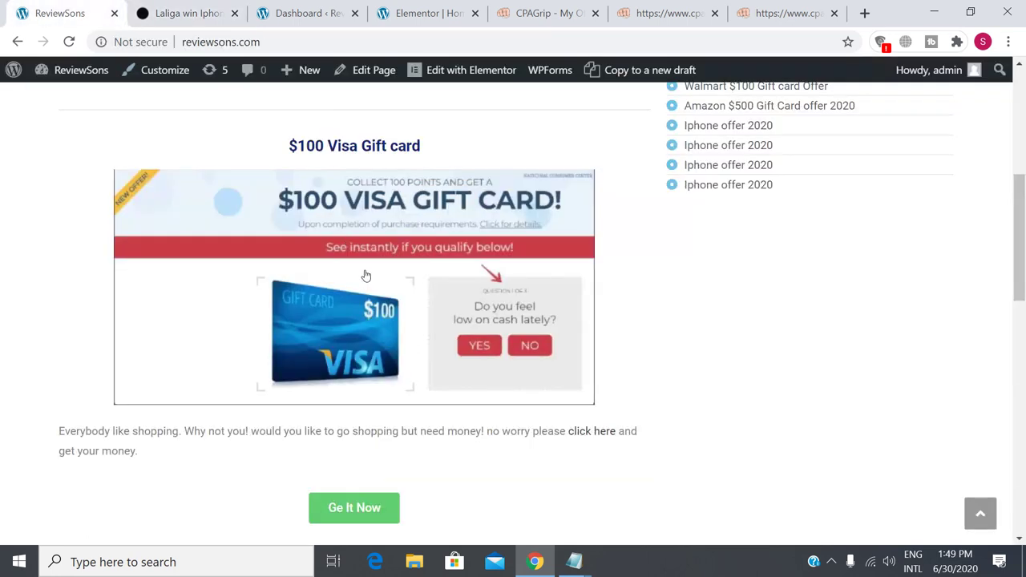
{"action": "scroll", "coordinate": [358, 337], "scroll_direction": "down", "scroll_amount": 2}
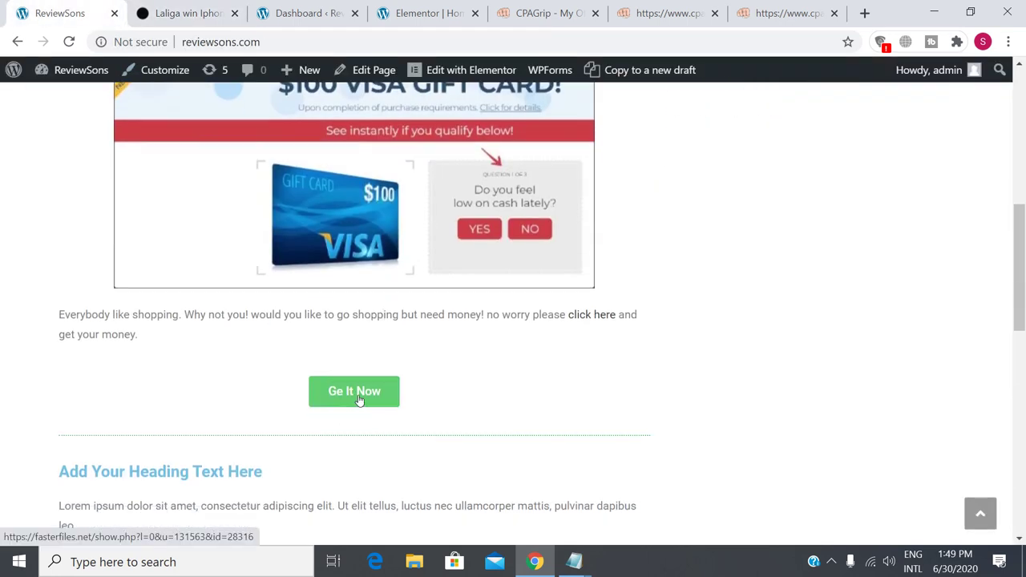
{"action": "left_click", "coordinate": [587, 317]}
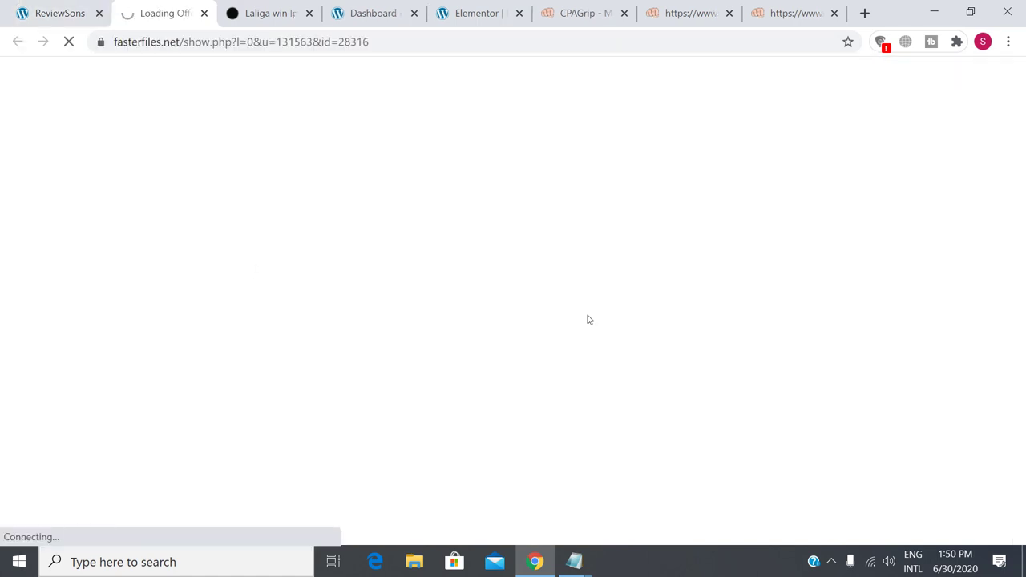
{"action": "left_click", "coordinate": [204, 13]}
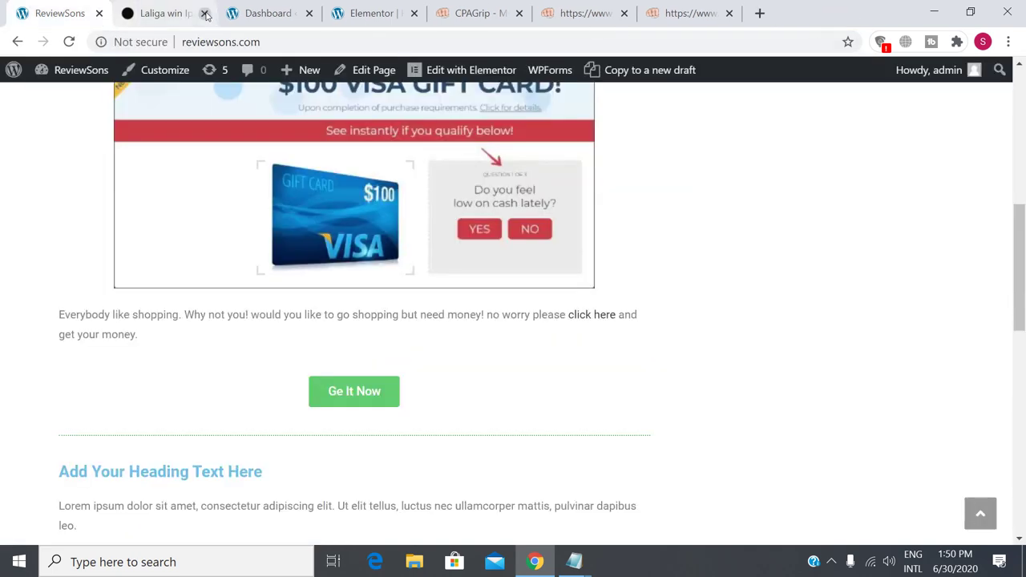
{"action": "left_click", "coordinate": [206, 13]}
Scroll through the live homepage and open the Hot Offers > Amazon Offers page.
{"action": "scroll", "coordinate": [492, 305], "scroll_direction": "up", "scroll_amount": 5}
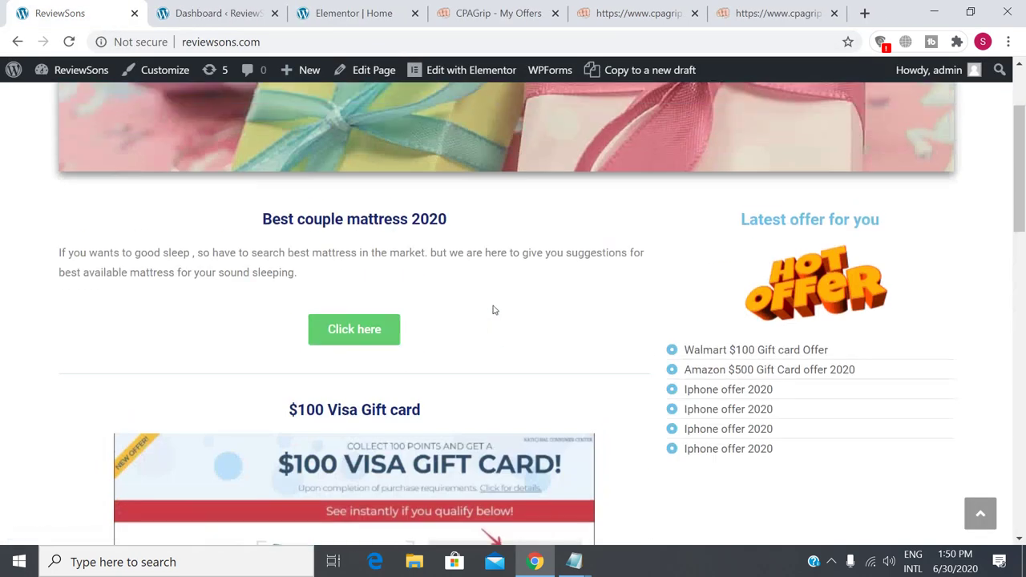
{"action": "scroll", "coordinate": [430, 296], "scroll_direction": "down", "scroll_amount": 13}
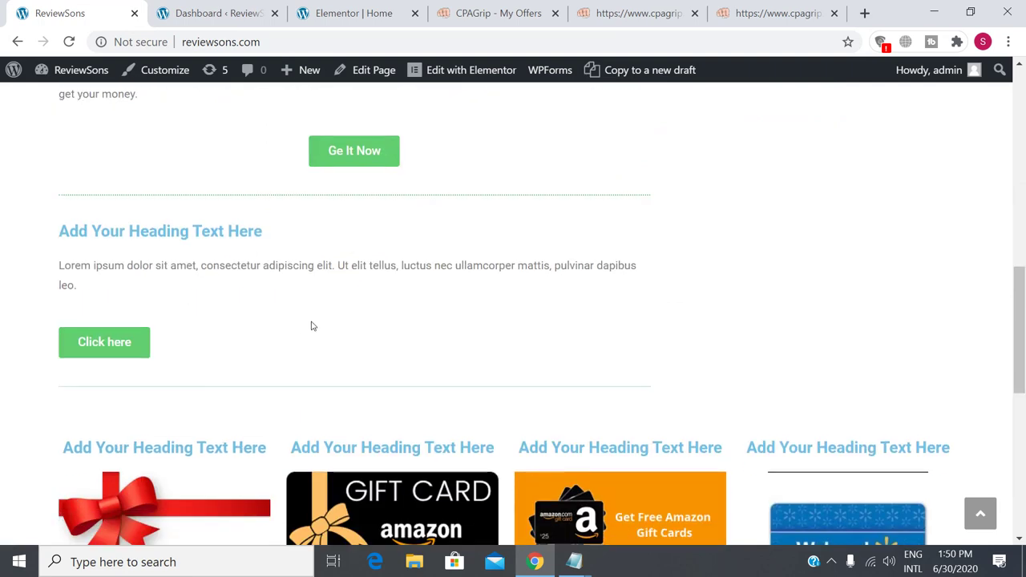
{"action": "scroll", "coordinate": [277, 280], "scroll_direction": "up", "scroll_amount": 2}
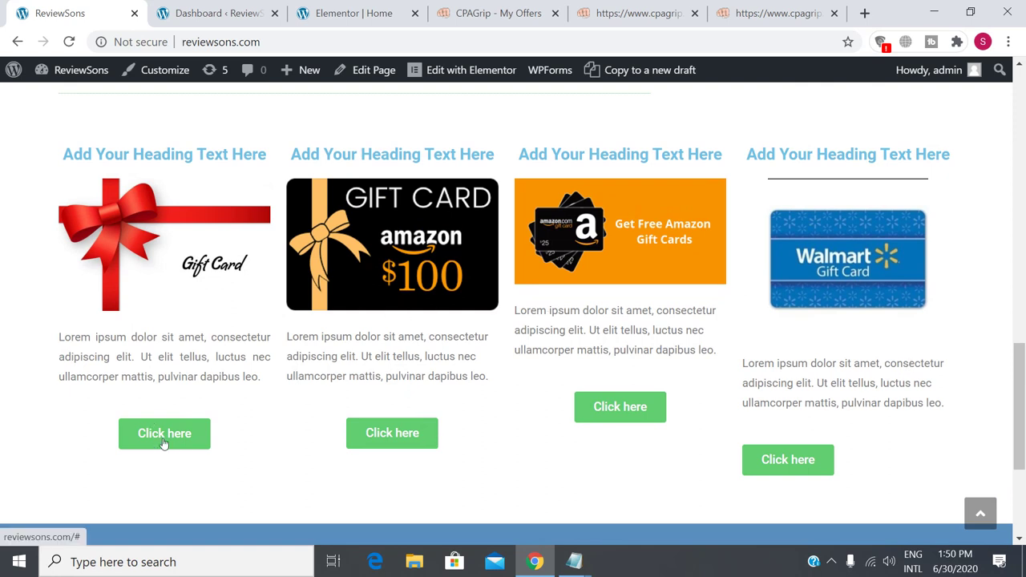
{"action": "scroll", "coordinate": [653, 450], "scroll_direction": "up", "scroll_amount": 6}
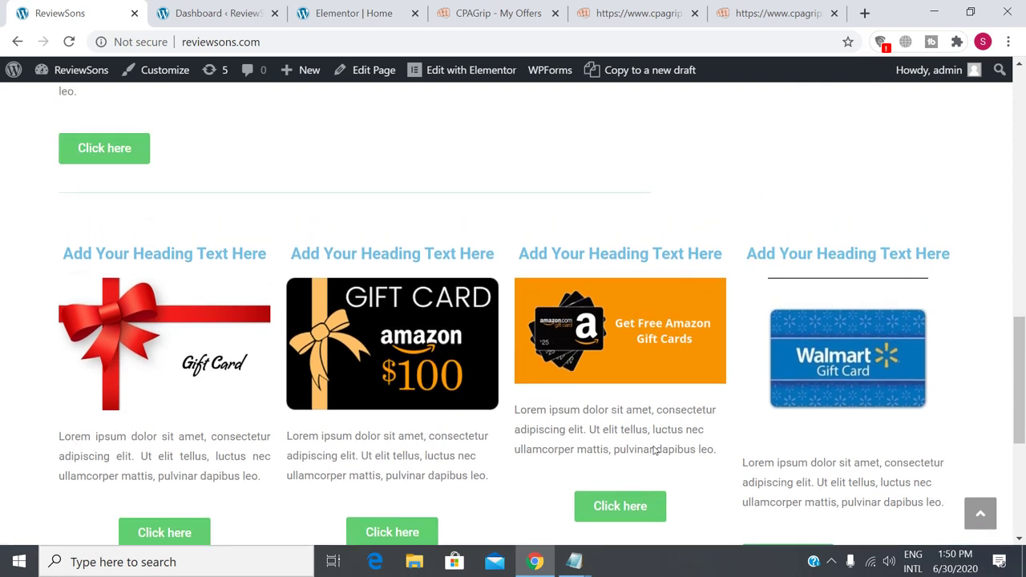
{"action": "scroll", "coordinate": [651, 451], "scroll_direction": "up", "scroll_amount": 7}
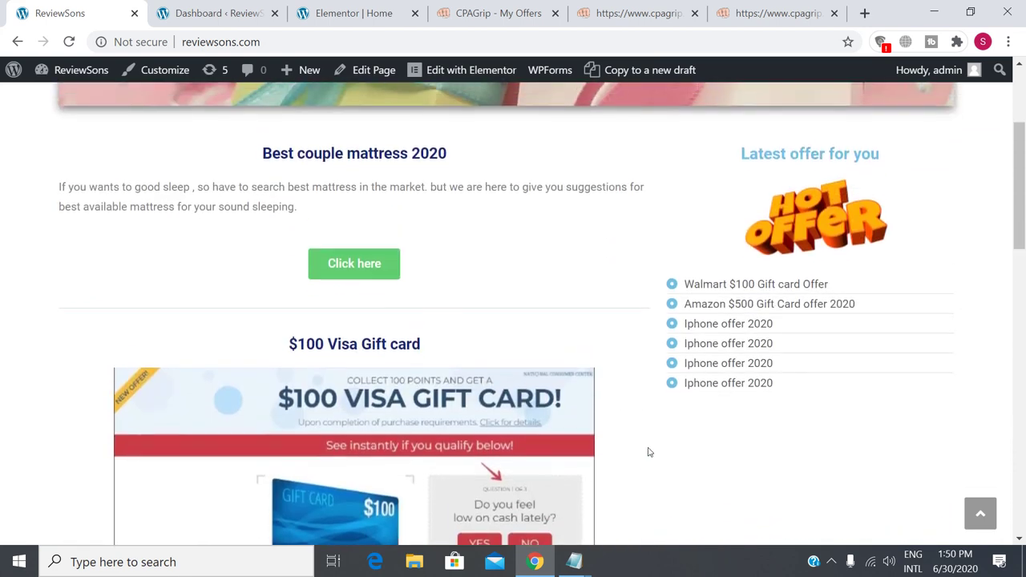
{"action": "scroll", "coordinate": [808, 379], "scroll_direction": "down", "scroll_amount": 2}
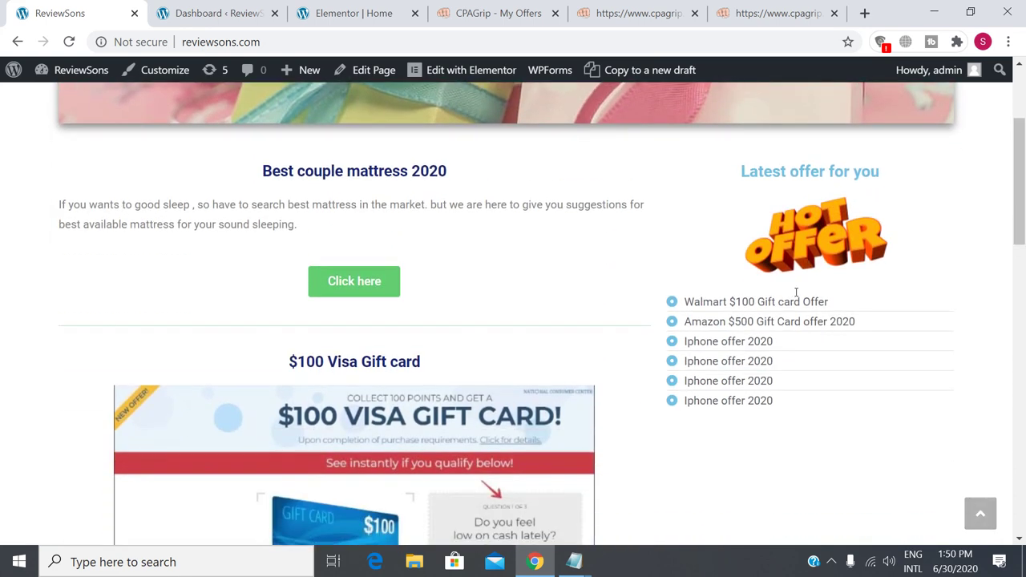
{"action": "scroll", "coordinate": [770, 421], "scroll_direction": "down", "scroll_amount": 1}
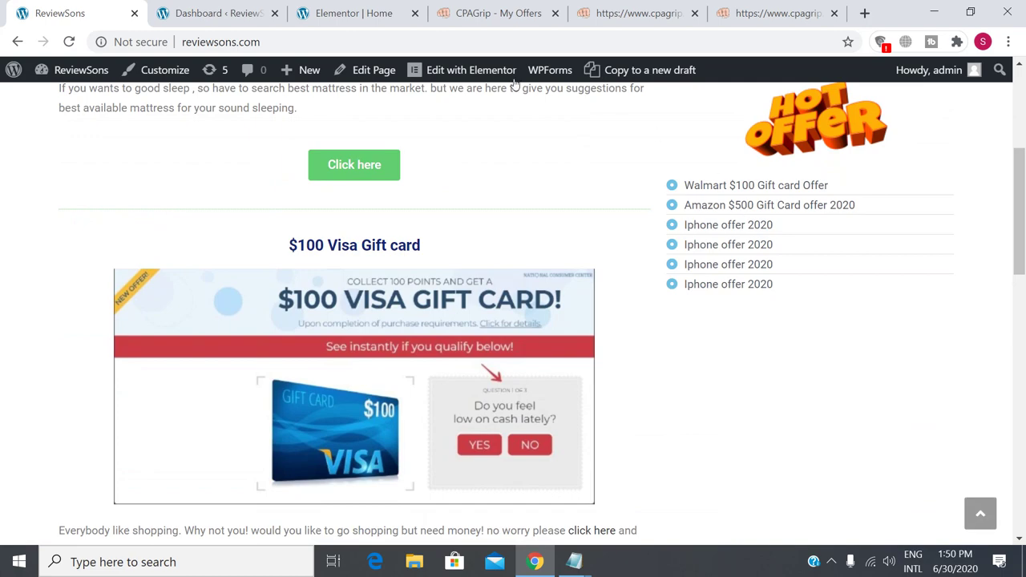
{"action": "scroll", "coordinate": [745, 355], "scroll_direction": "up", "scroll_amount": 2}
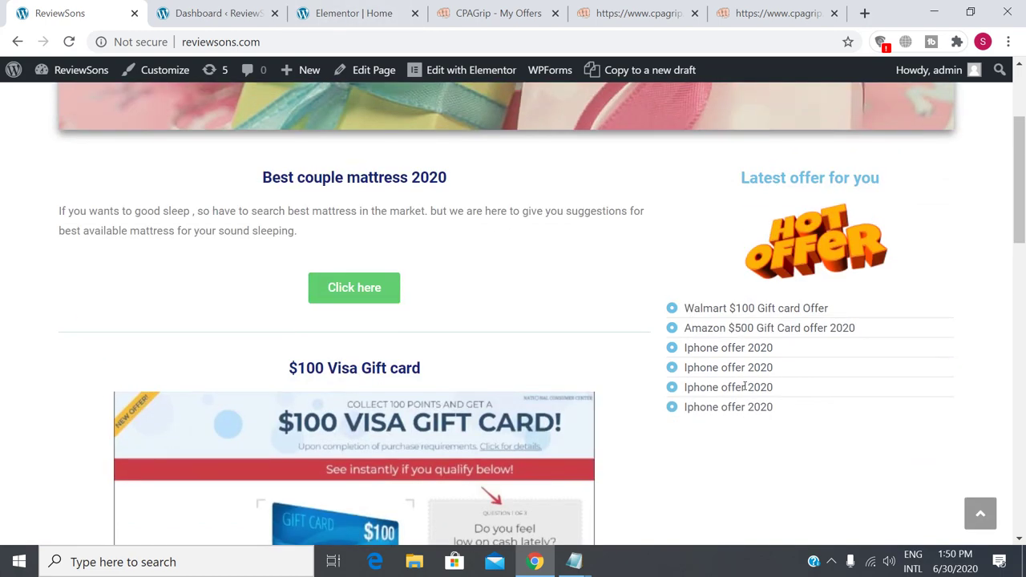
{"action": "scroll", "coordinate": [426, 420], "scroll_direction": "down", "scroll_amount": 10}
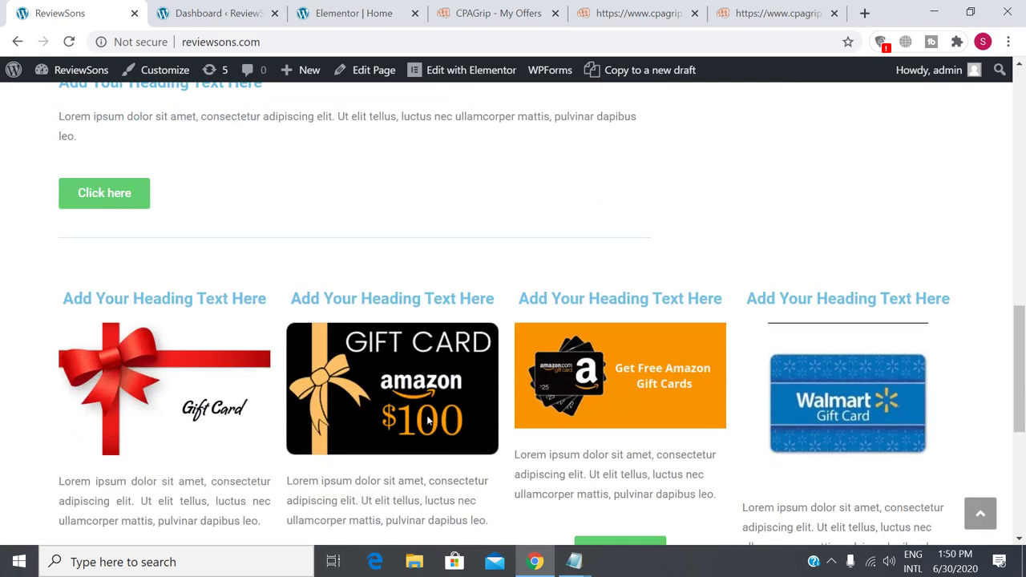
{"action": "scroll", "coordinate": [428, 420], "scroll_direction": "down", "scroll_amount": 4}
{"action": "scroll", "coordinate": [427, 420], "scroll_direction": "up", "scroll_amount": 9}
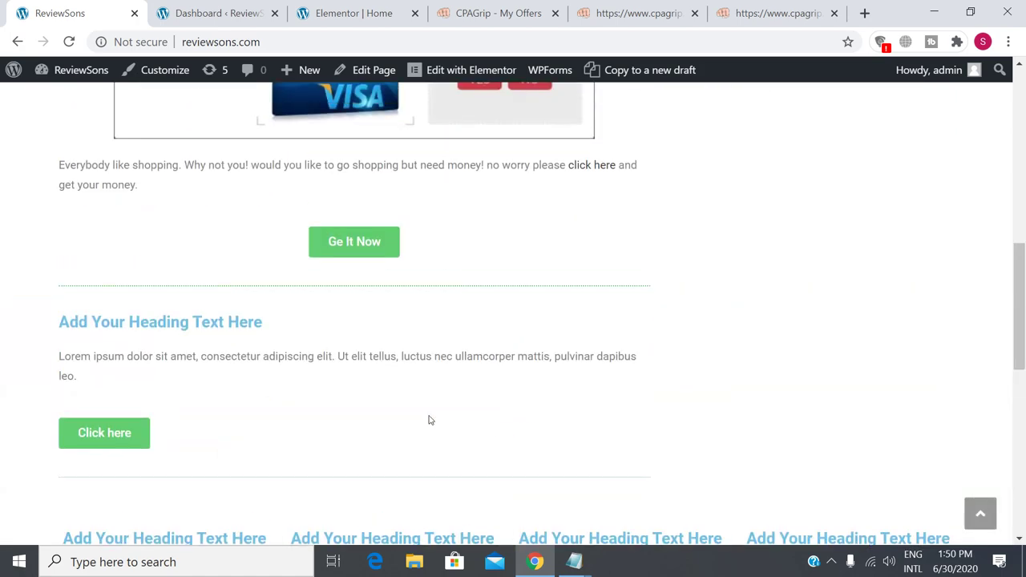
{"action": "scroll", "coordinate": [429, 421], "scroll_direction": "down", "scroll_amount": 8}
{"action": "scroll", "coordinate": [428, 419], "scroll_direction": "up", "scroll_amount": 2}
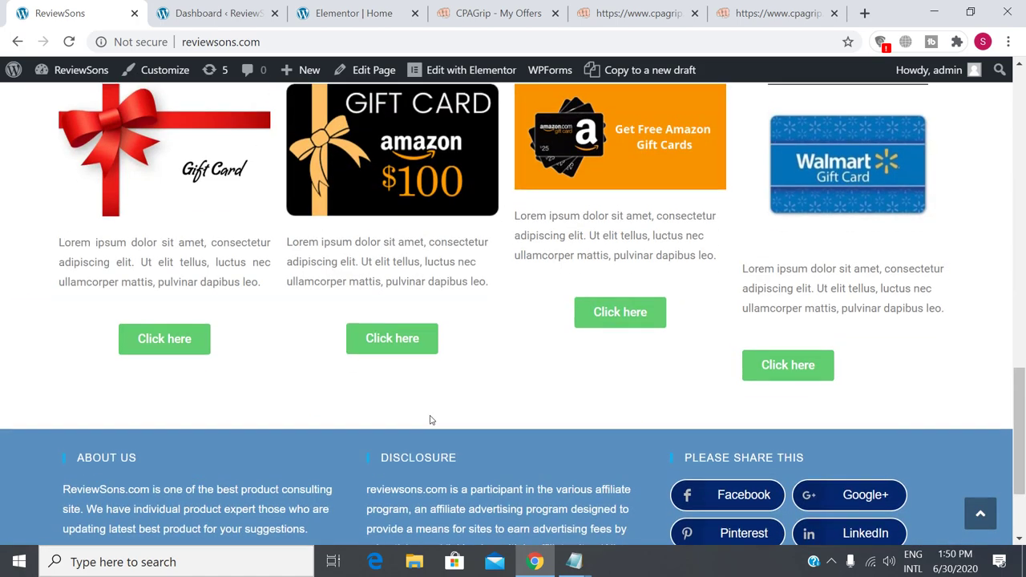
{"action": "scroll", "coordinate": [607, 458], "scroll_direction": "up", "scroll_amount": 6}
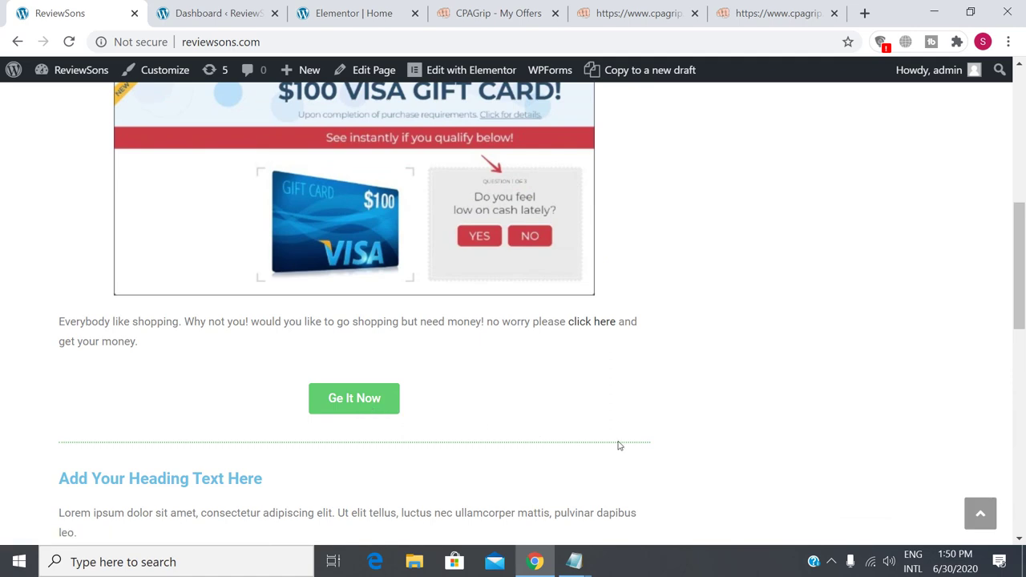
{"action": "scroll", "coordinate": [610, 442], "scroll_direction": "up", "scroll_amount": 6}
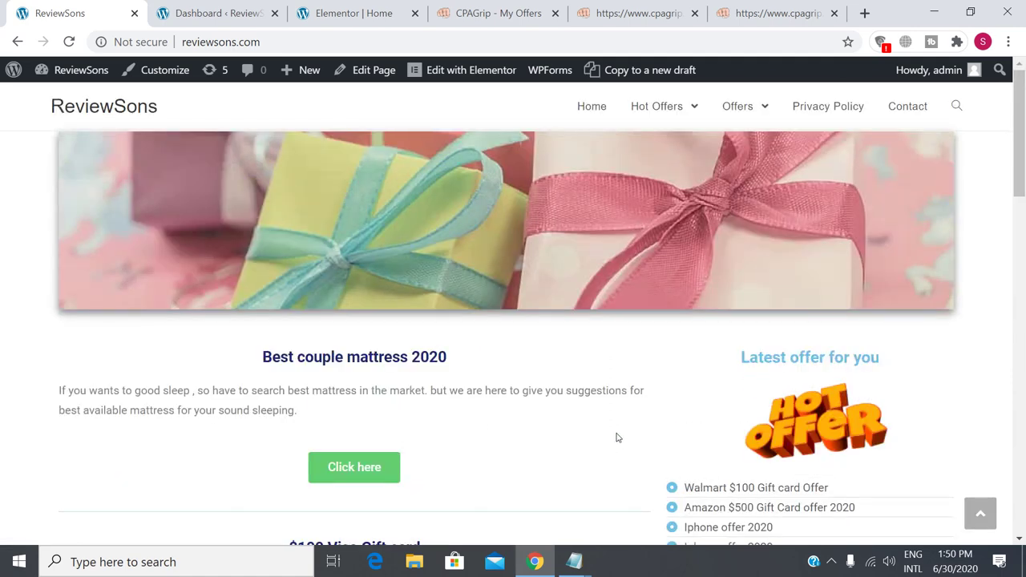
{"action": "scroll", "coordinate": [616, 436], "scroll_direction": "down", "scroll_amount": 1}
{"action": "scroll", "coordinate": [766, 462], "scroll_direction": "down", "scroll_amount": 3}
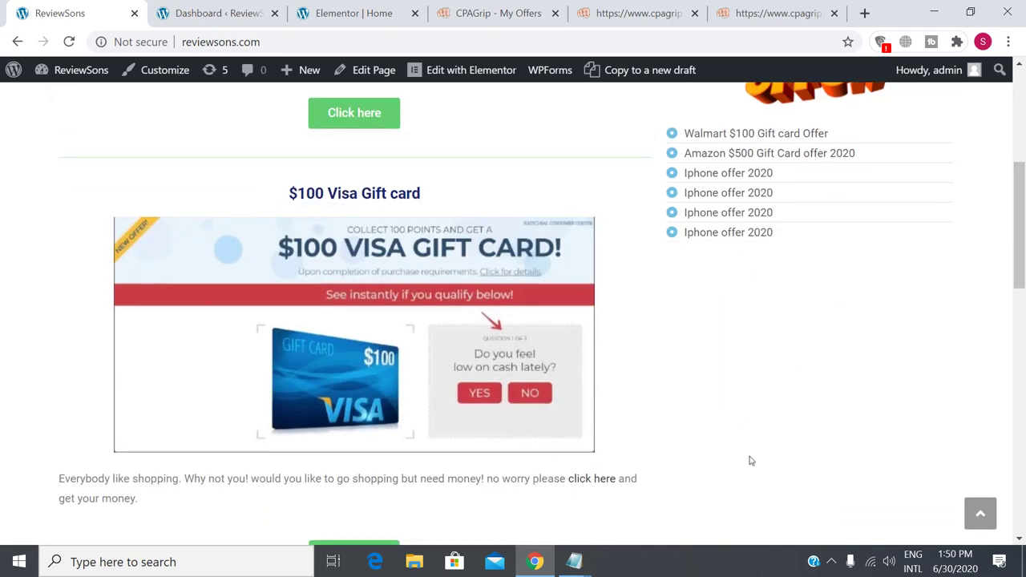
{"action": "scroll", "coordinate": [749, 458], "scroll_direction": "up", "scroll_amount": 5}
{"action": "mouse_move", "coordinate": [668, 110]}
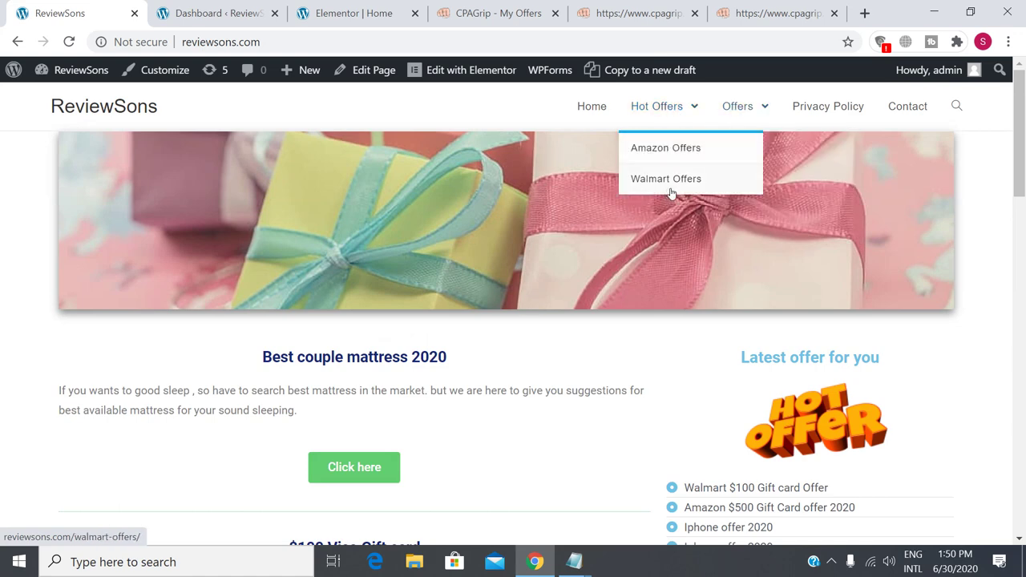
{"action": "left_click", "coordinate": [670, 150]}
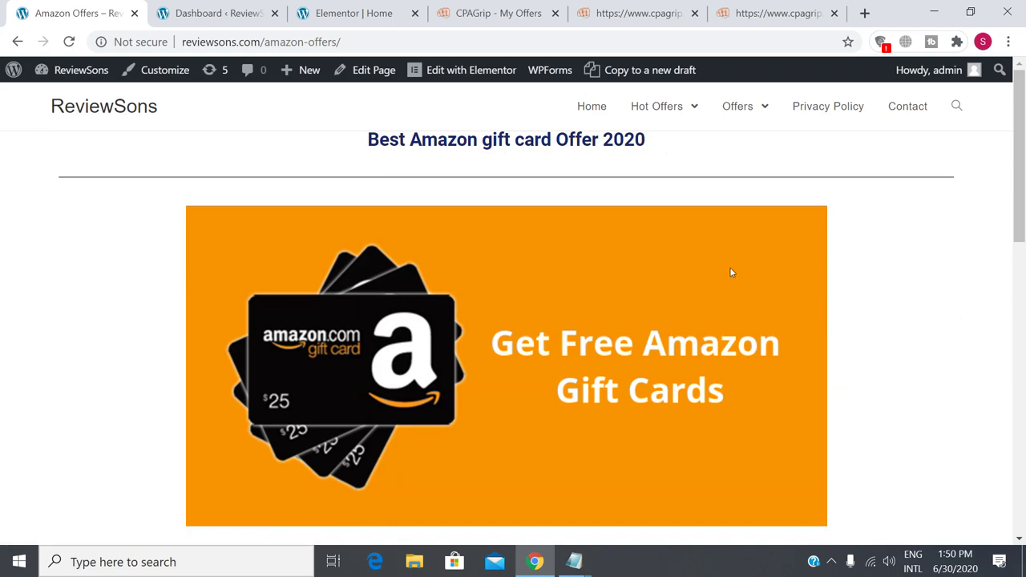
Copy the Amazon Offers page URL from the address bar.
{"action": "scroll", "coordinate": [708, 347], "scroll_direction": "down", "scroll_amount": 1}
{"action": "scroll", "coordinate": [708, 348], "scroll_direction": "down", "scroll_amount": 10}
{"action": "scroll", "coordinate": [561, 280], "scroll_direction": "up", "scroll_amount": 10}
{"action": "left_click", "coordinate": [371, 38]}
{"action": "right_click", "coordinate": [247, 43]}
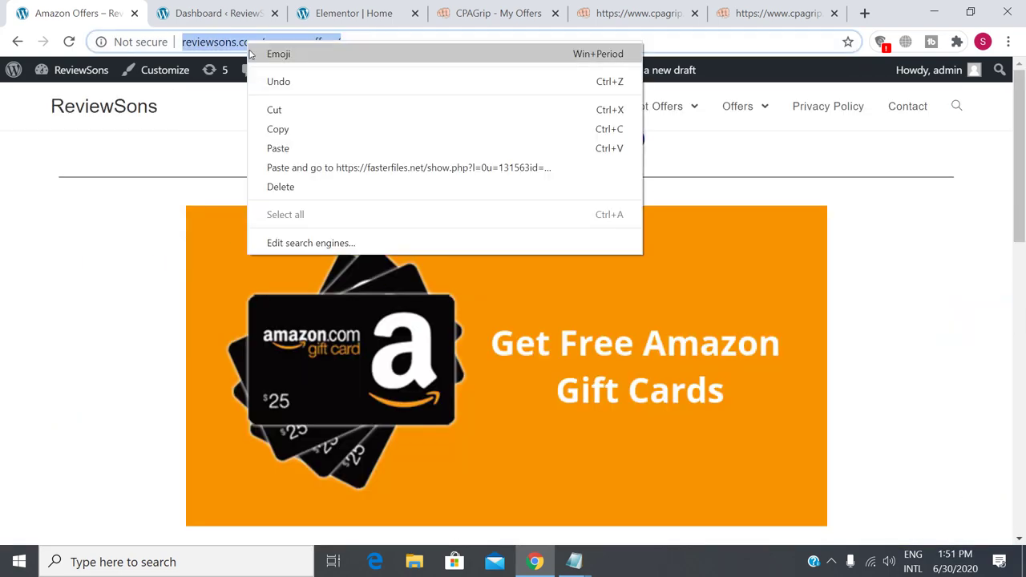
{"action": "left_click", "coordinate": [267, 130]}
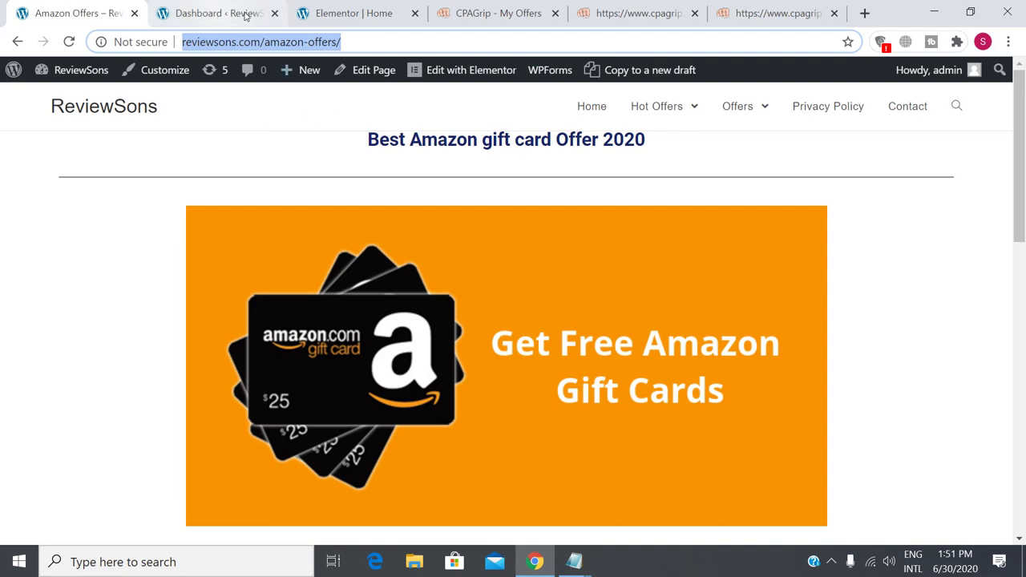
{"action": "left_click", "coordinate": [344, 14]}
Edit the Latest offer for you list and expand the Amazon $500 Gift Card offer item.
{"action": "scroll", "coordinate": [818, 317], "scroll_direction": "up", "scroll_amount": 4}
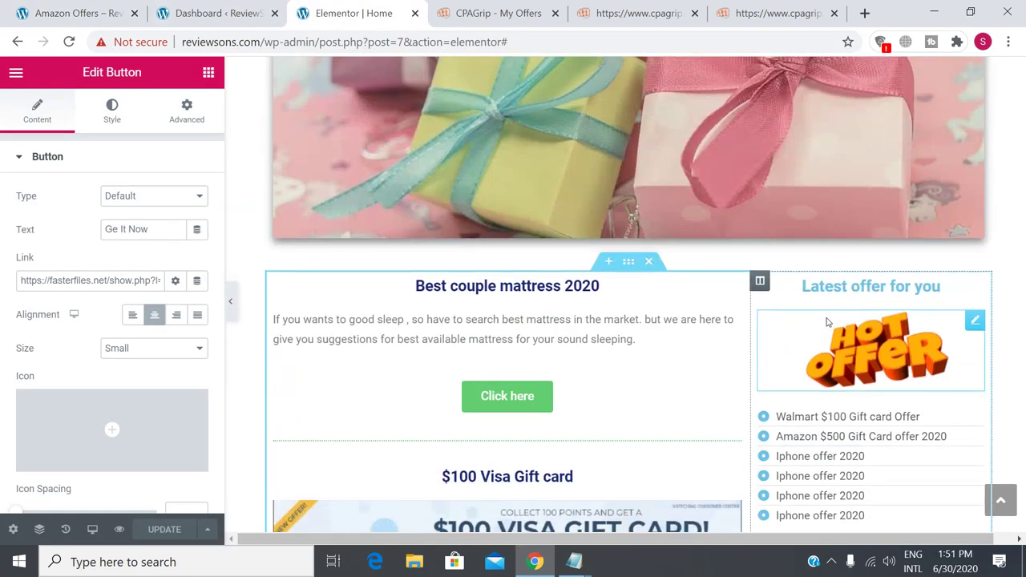
{"action": "scroll", "coordinate": [829, 323], "scroll_direction": "down", "scroll_amount": 1}
{"action": "left_click", "coordinate": [812, 319]}
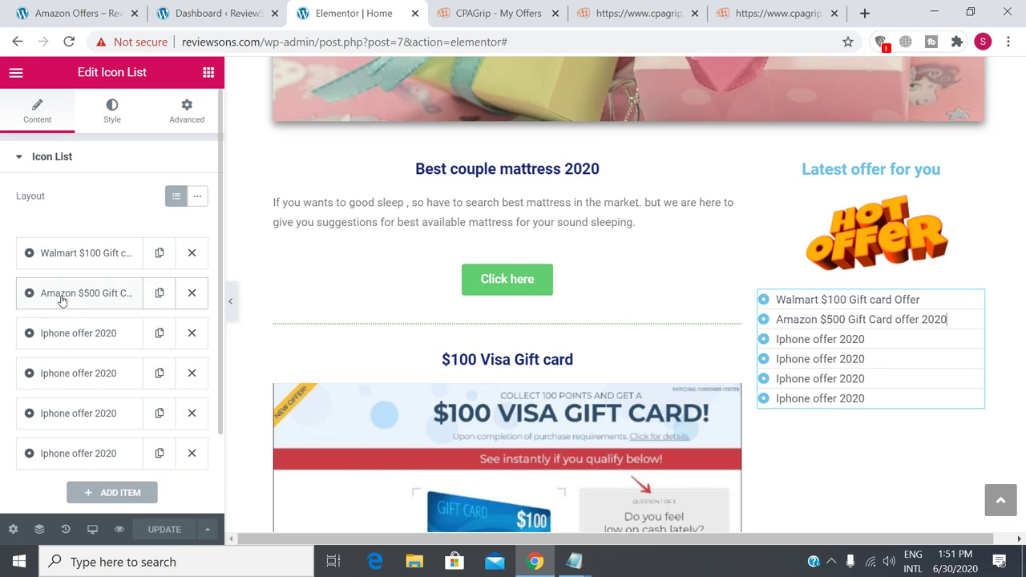
{"action": "left_click", "coordinate": [160, 293]}
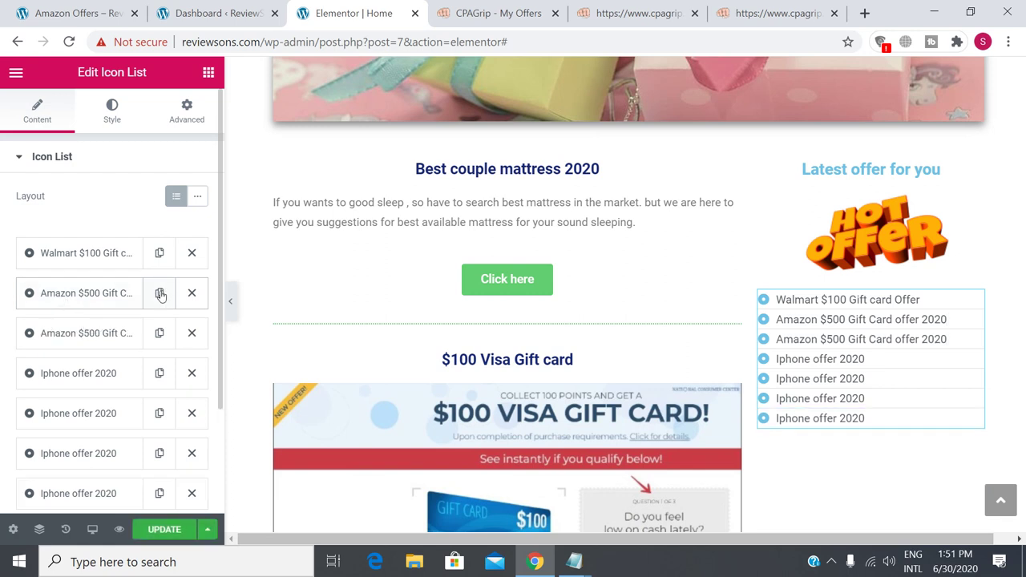
{"action": "left_click", "coordinate": [192, 333]}
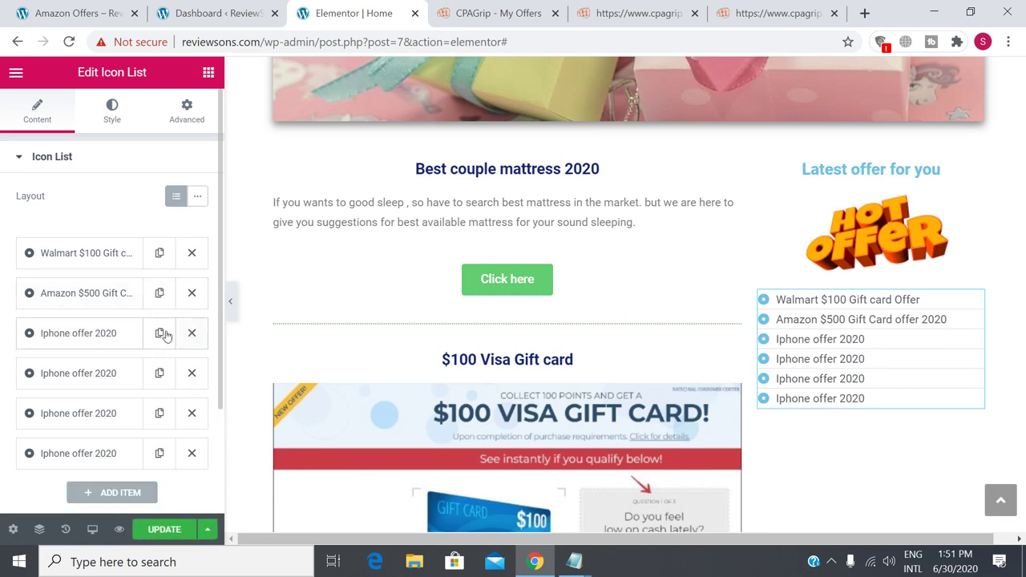
{"action": "left_click", "coordinate": [70, 297]}
{"action": "scroll", "coordinate": [70, 297], "scroll_direction": "down", "scroll_amount": 2}
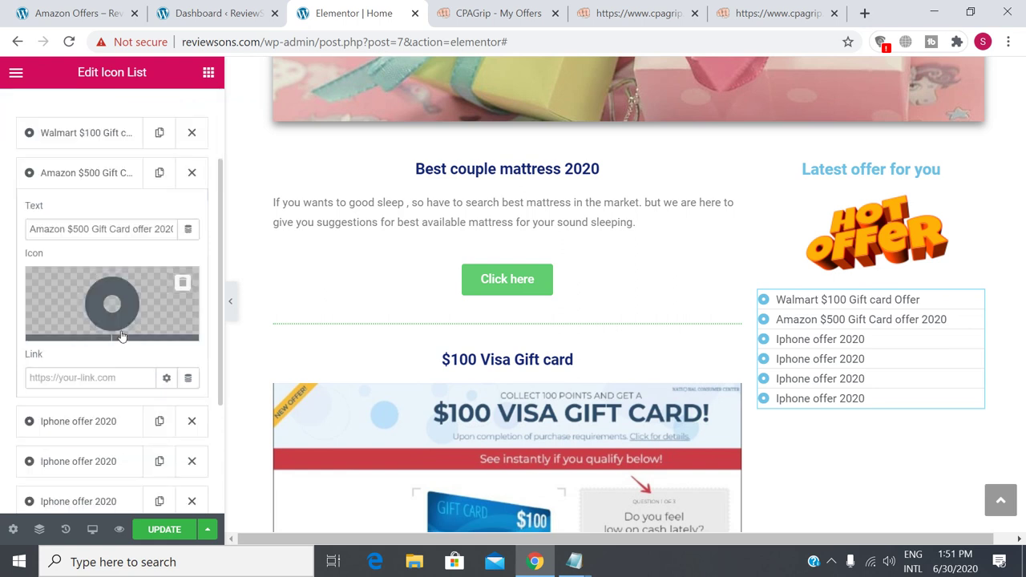
Link the Amazon item to the copied Amazon Offers URL, new window, nofollow, and save.
{"action": "left_click", "coordinate": [59, 378]}
{"action": "right_click", "coordinate": [61, 378]}
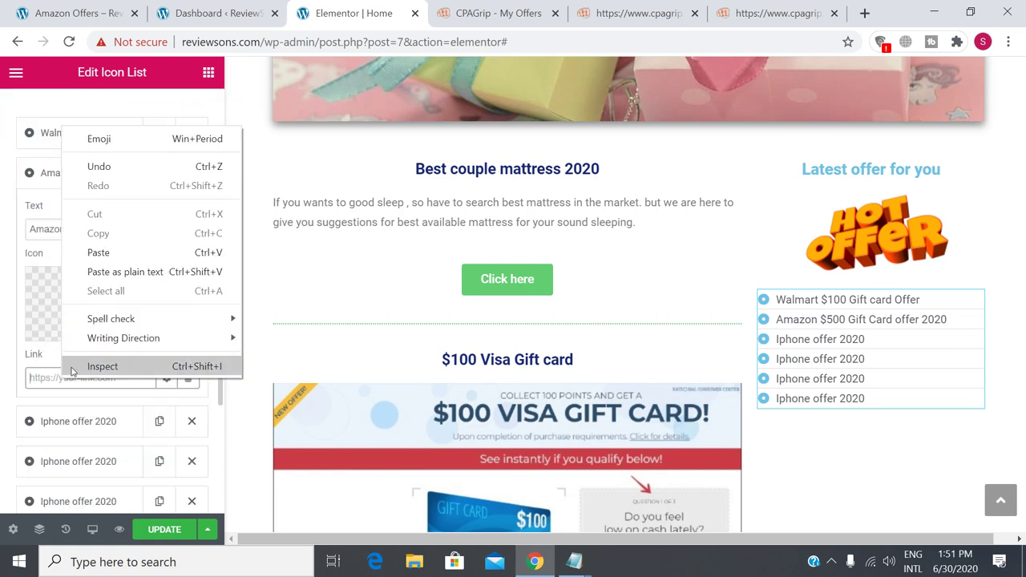
{"action": "left_click", "coordinate": [121, 254]}
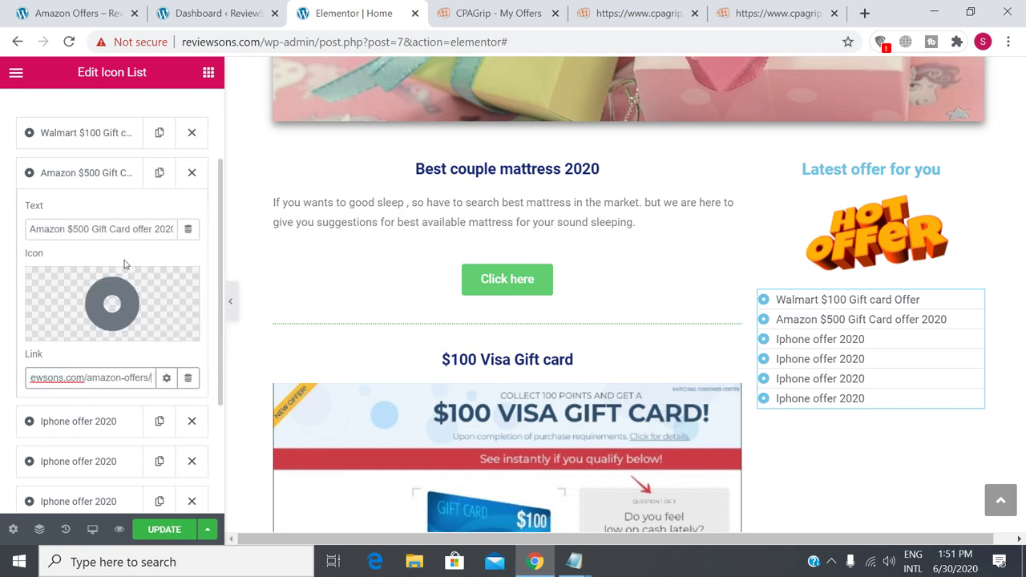
{"action": "left_click", "coordinate": [166, 378]}
{"action": "left_click", "coordinate": [78, 407]}
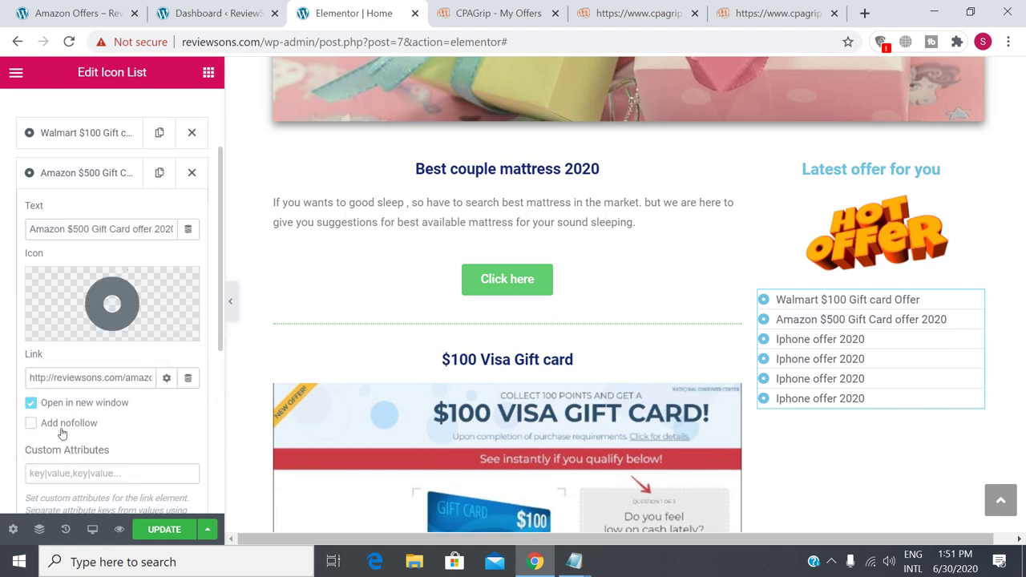
{"action": "left_click", "coordinate": [61, 427]}
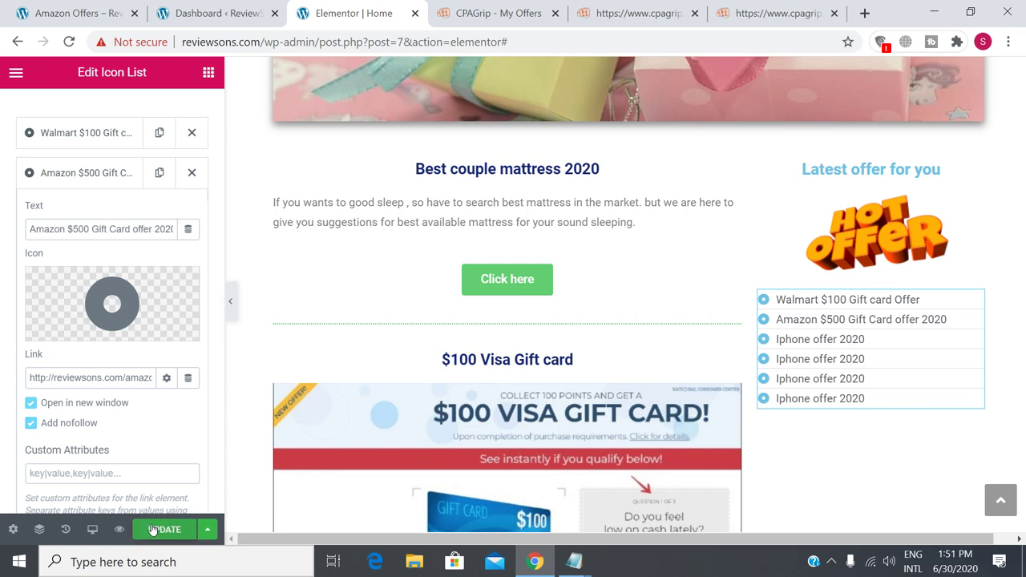
{"action": "left_click", "coordinate": [160, 527]}
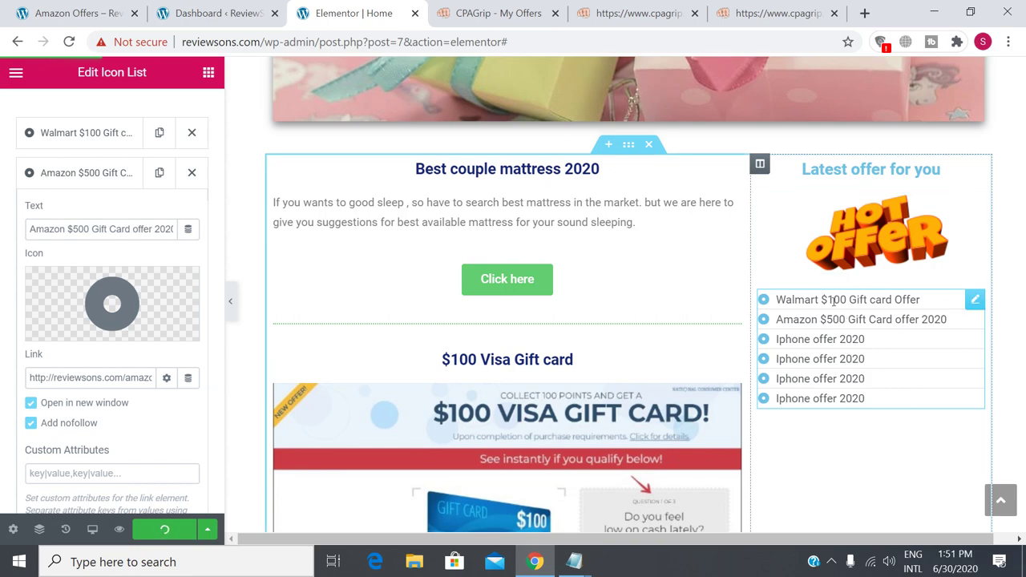
Scroll through the live Amazon Offers page with its Best Amazon gift card Offer 2020 banner.
{"action": "left_click", "coordinate": [76, 13]}
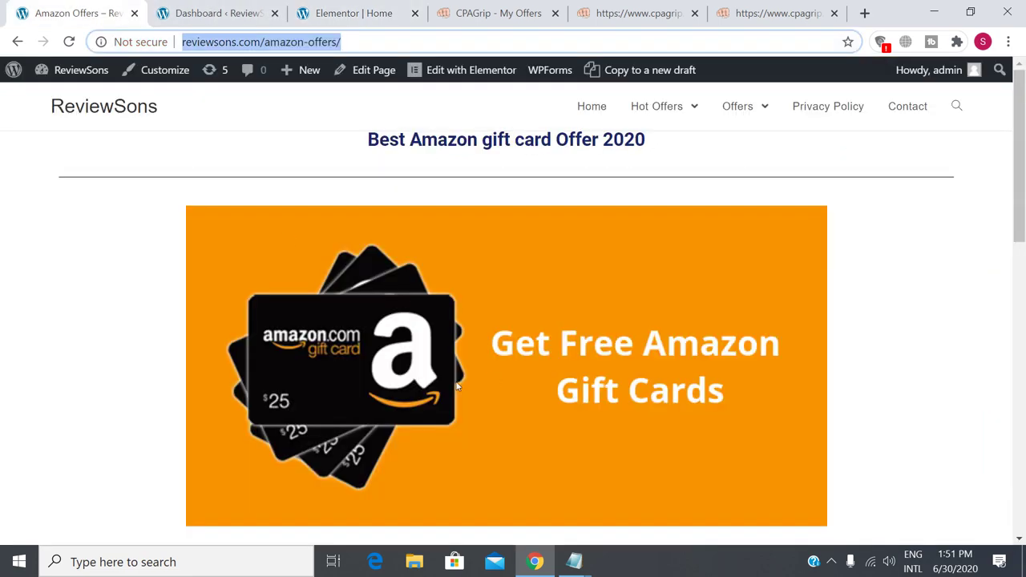
{"action": "scroll", "coordinate": [585, 375], "scroll_direction": "down", "scroll_amount": 7}
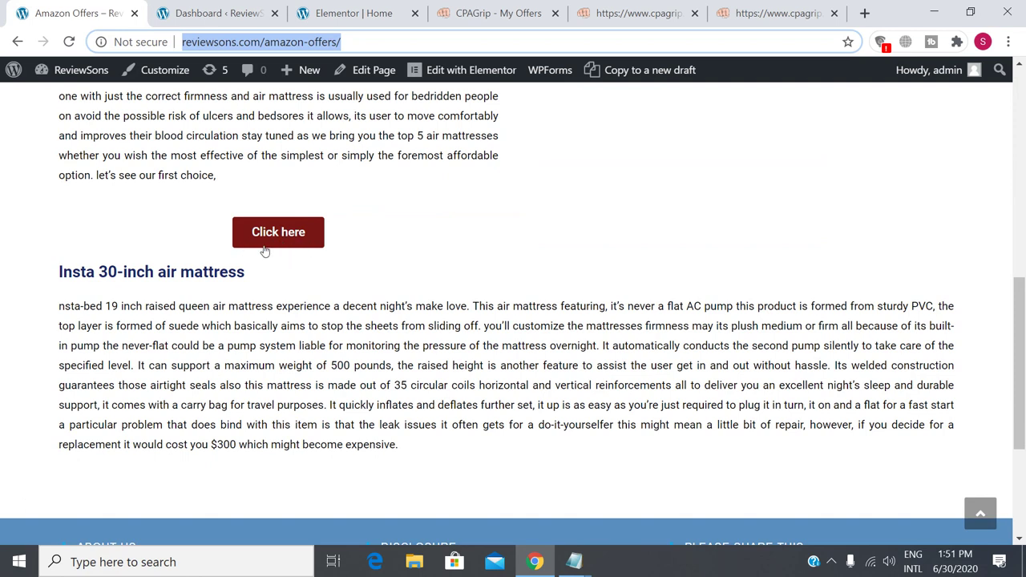
{"action": "scroll", "coordinate": [607, 372], "scroll_direction": "up", "scroll_amount": 7}
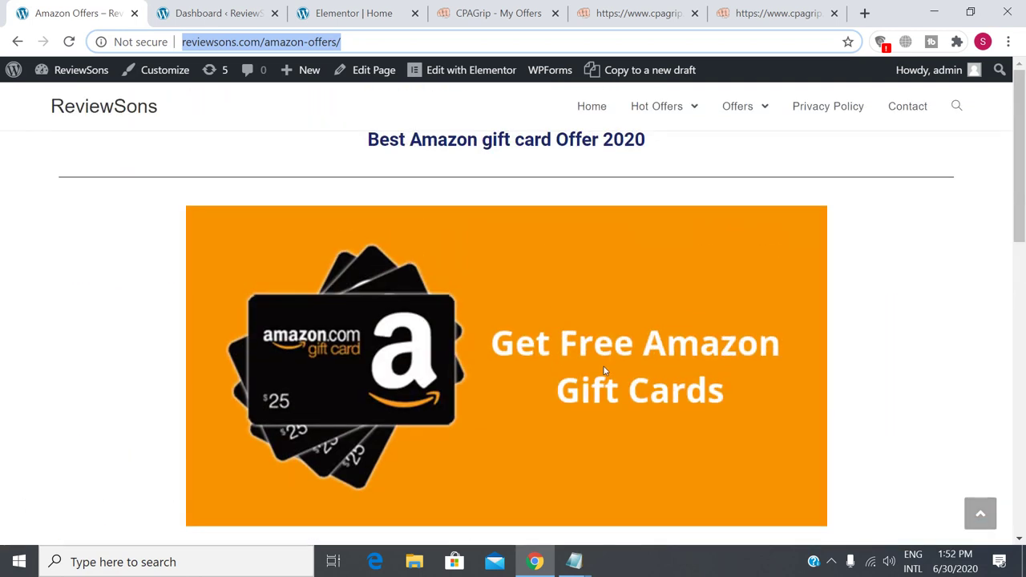
{"action": "scroll", "coordinate": [564, 351], "scroll_direction": "down", "scroll_amount": 2}
{"action": "scroll", "coordinate": [563, 351], "scroll_direction": "up", "scroll_amount": 2}
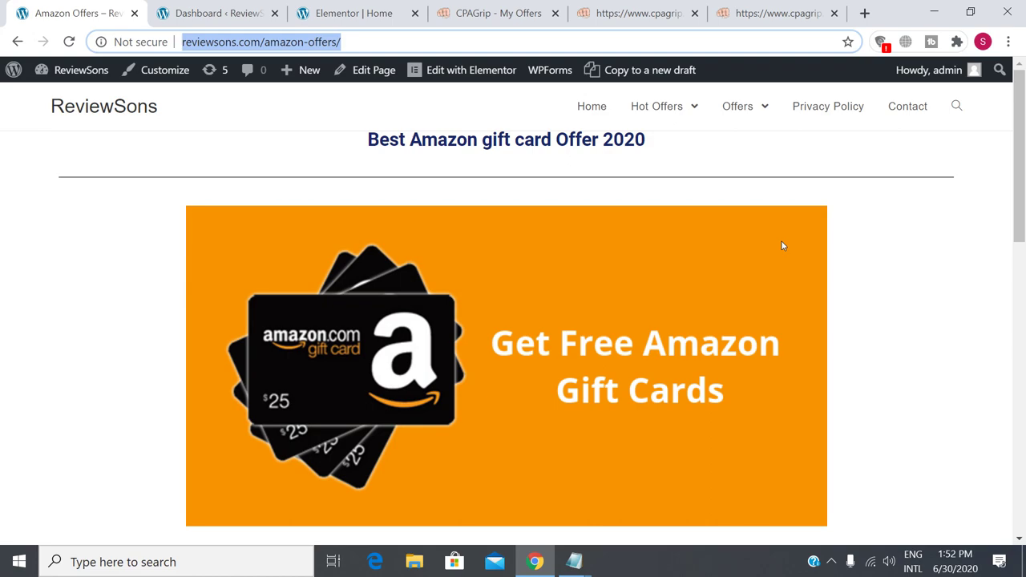
{"action": "scroll", "coordinate": [784, 246], "scroll_direction": "down", "scroll_amount": 10}
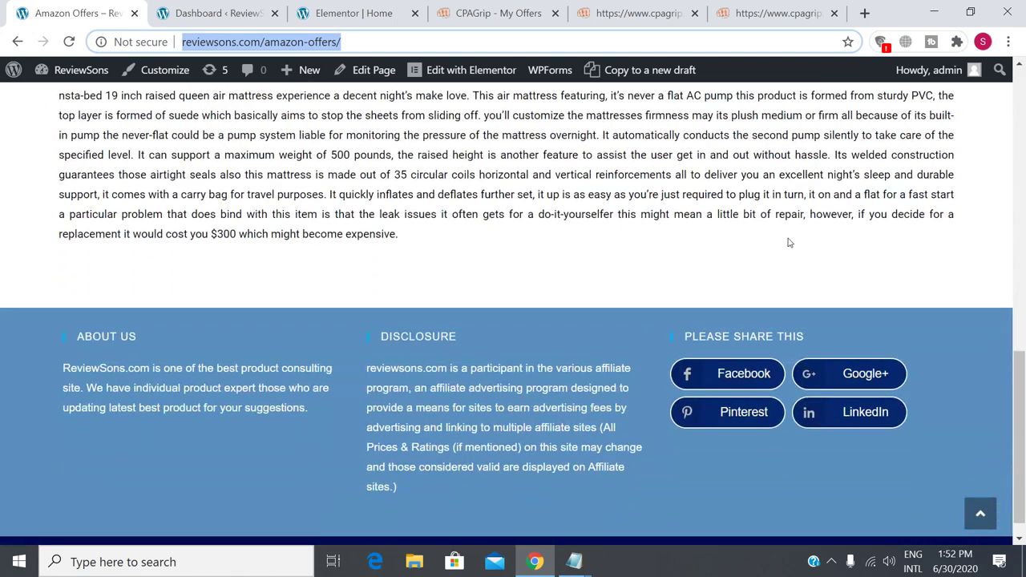
{"action": "scroll", "coordinate": [641, 365], "scroll_direction": "up", "scroll_amount": 10}
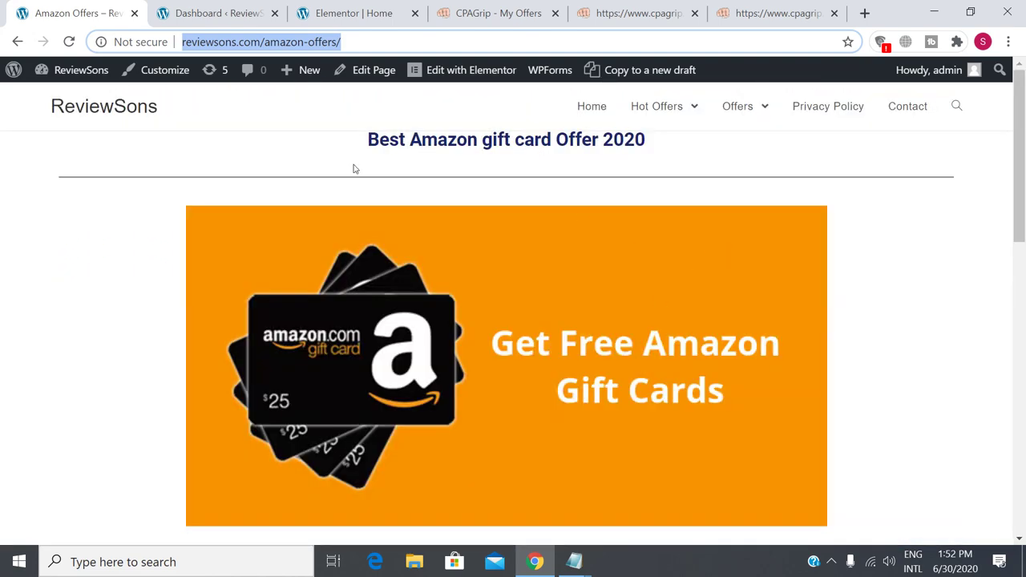
{"action": "mouse_move", "coordinate": [641, 113]}
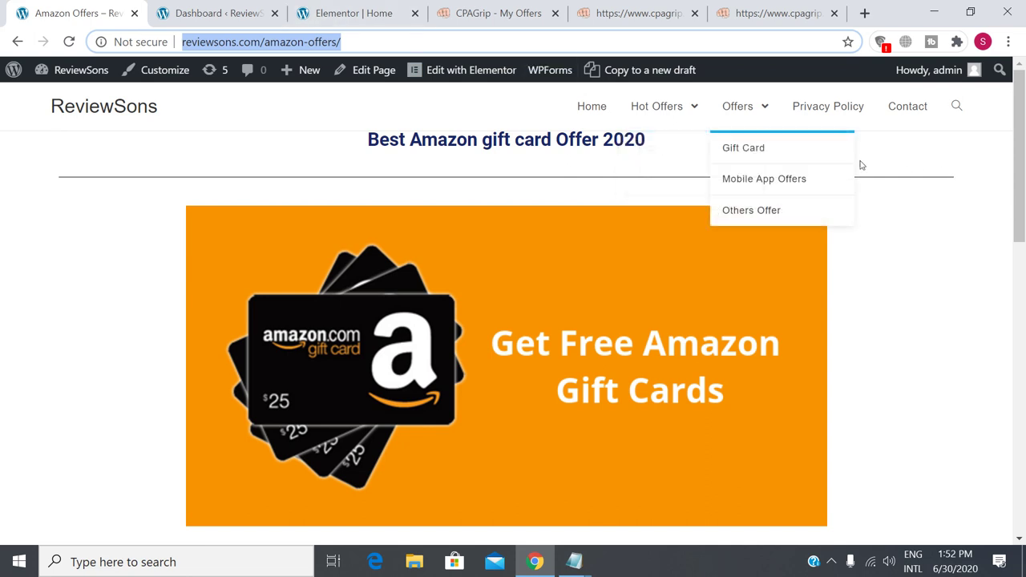
Go to the live ReviewSons homepage via the Home link in the navigation bar.
{"action": "left_click", "coordinate": [603, 117]}
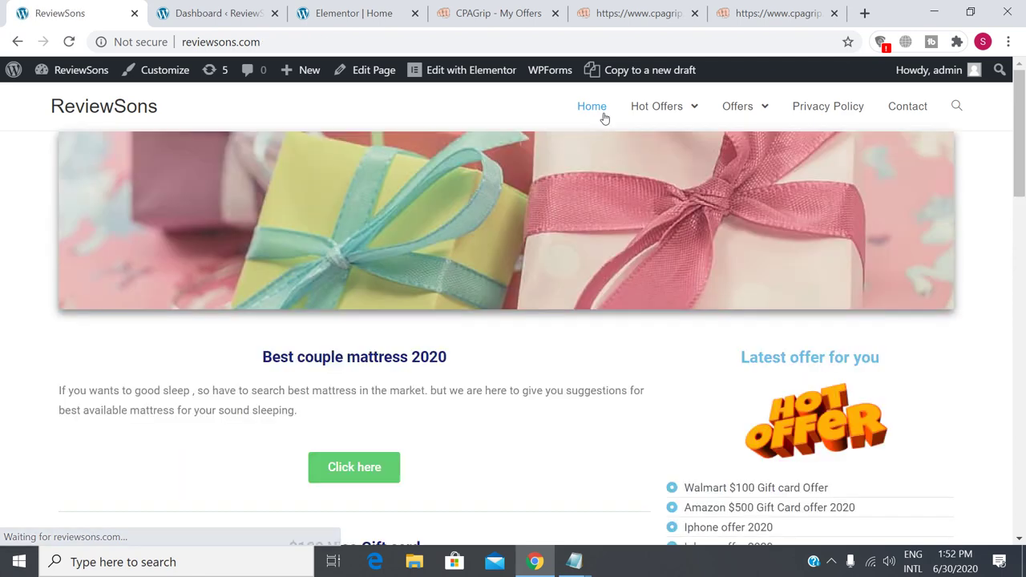
{"action": "scroll", "coordinate": [776, 329], "scroll_direction": "down", "scroll_amount": 1}
{"action": "scroll", "coordinate": [776, 329], "scroll_direction": "down", "scroll_amount": 11}
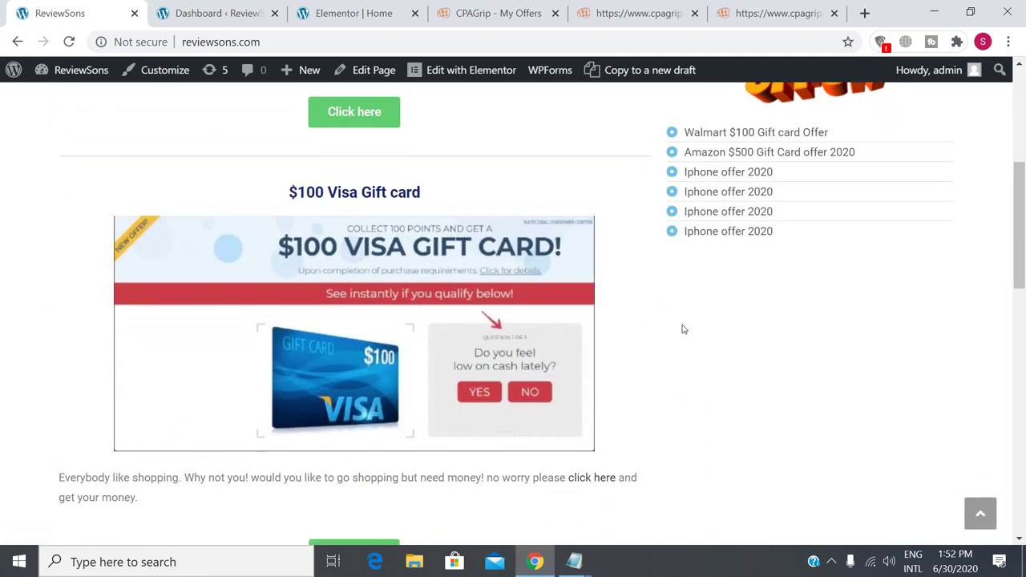
{"action": "scroll", "coordinate": [682, 329], "scroll_direction": "down", "scroll_amount": 3}
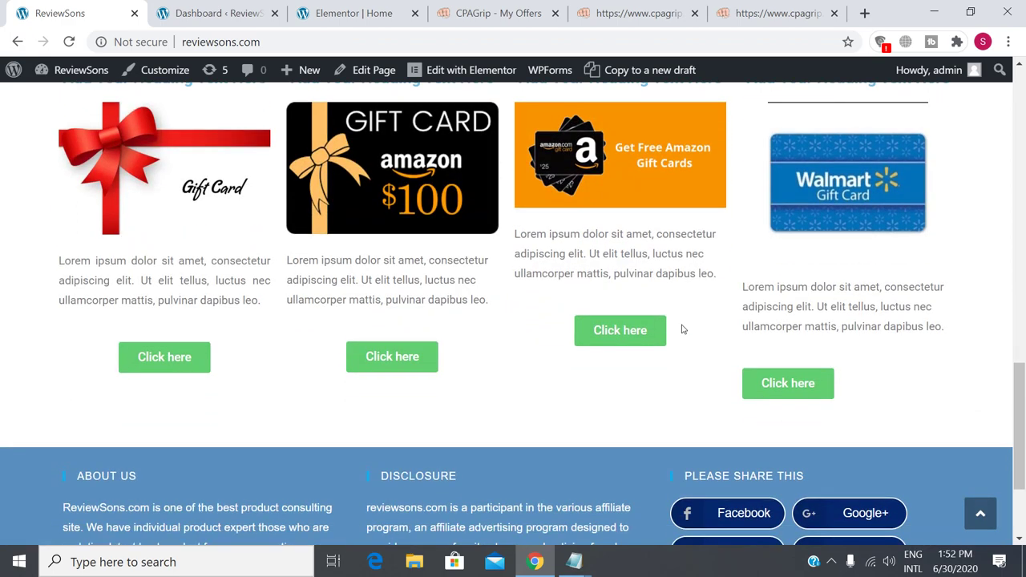
{"action": "scroll", "coordinate": [682, 328], "scroll_direction": "up", "scroll_amount": 8}
{"action": "scroll", "coordinate": [682, 329], "scroll_direction": "up", "scroll_amount": 5}
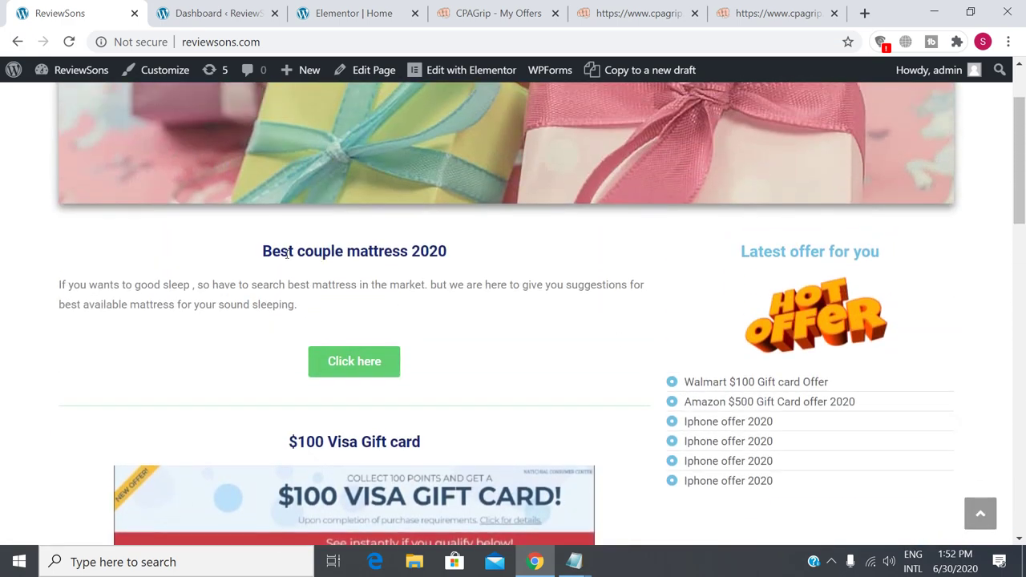
{"action": "scroll", "coordinate": [331, 341], "scroll_direction": "down", "scroll_amount": 5}
{"action": "scroll", "coordinate": [344, 364], "scroll_direction": "down", "scroll_amount": 3}
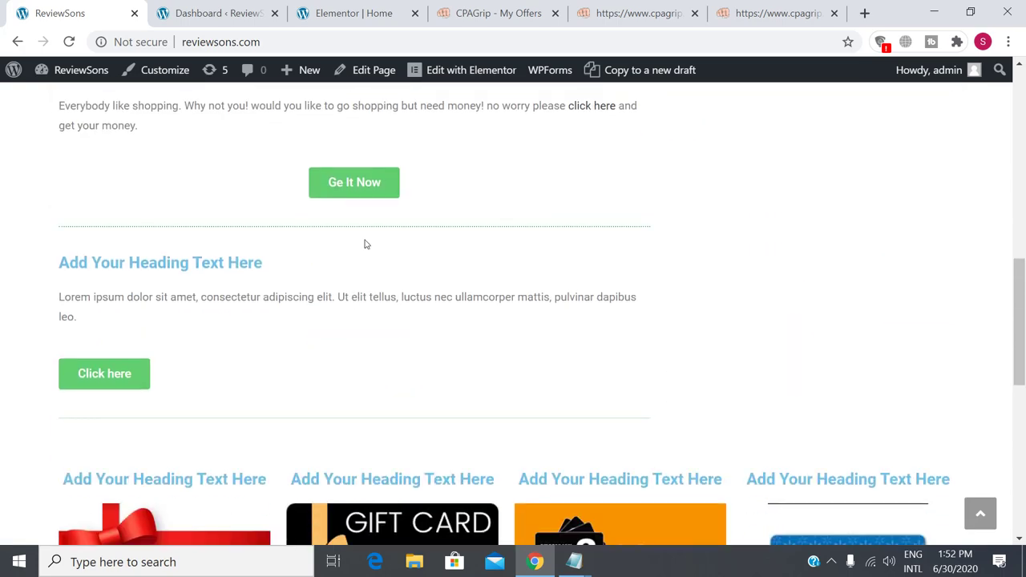
{"action": "scroll", "coordinate": [425, 185], "scroll_direction": "up", "scroll_amount": 5}
{"action": "scroll", "coordinate": [435, 305], "scroll_direction": "down", "scroll_amount": 5}
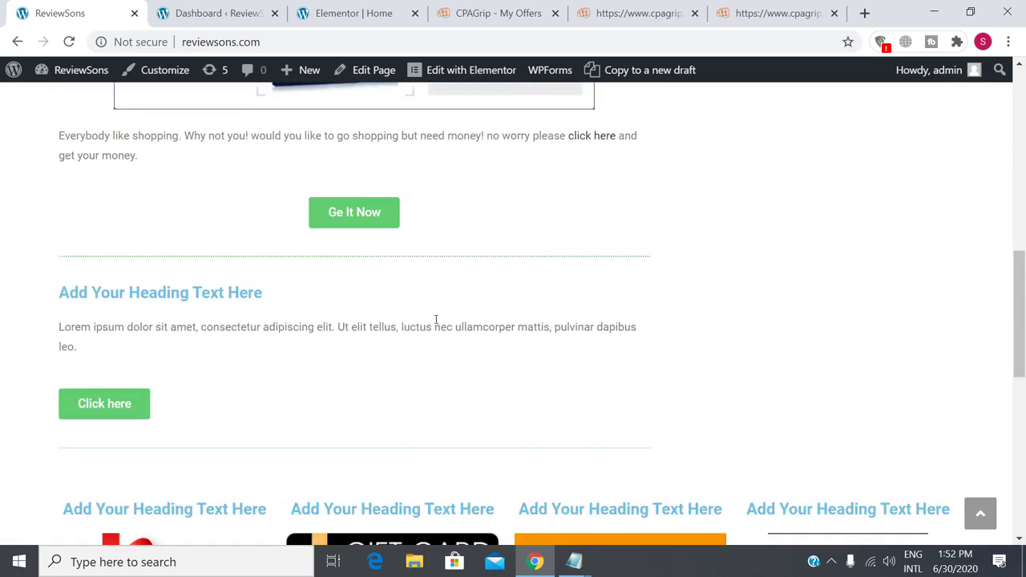
{"action": "scroll", "coordinate": [440, 319], "scroll_direction": "down", "scroll_amount": 3}
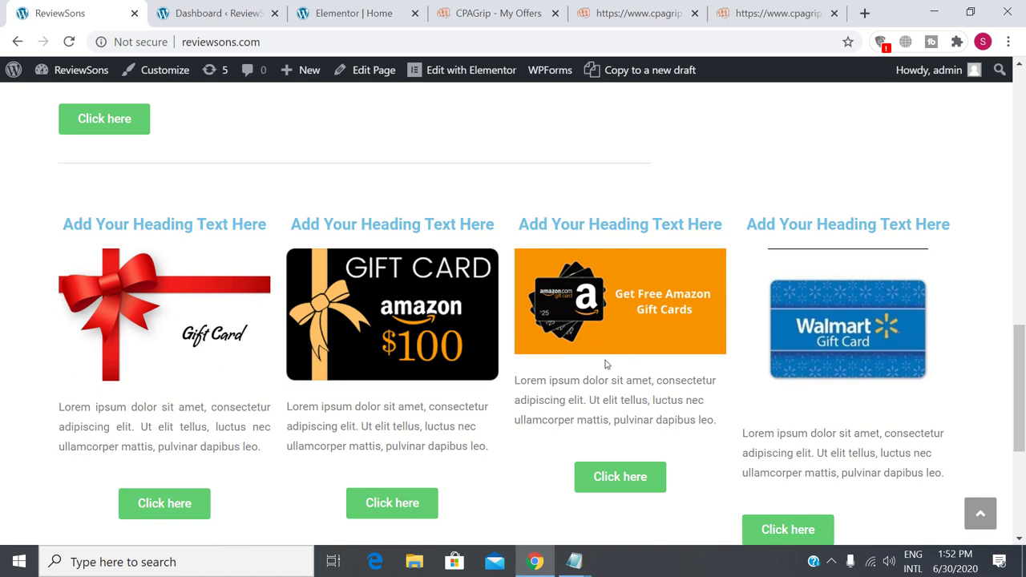
{"action": "scroll", "coordinate": [605, 353], "scroll_direction": "up", "scroll_amount": 10}
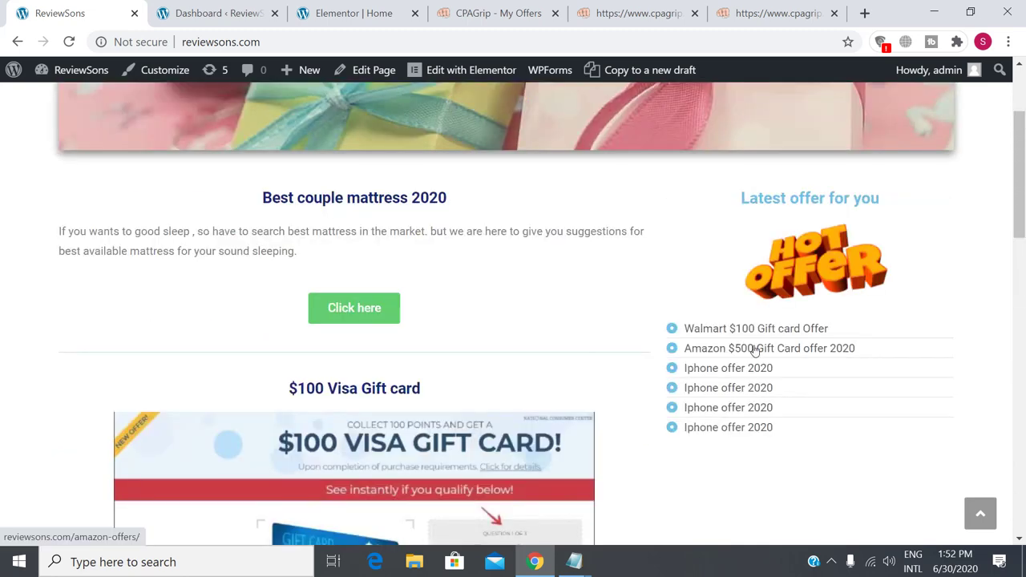
{"action": "scroll", "coordinate": [754, 489], "scroll_direction": "down", "scroll_amount": 2}
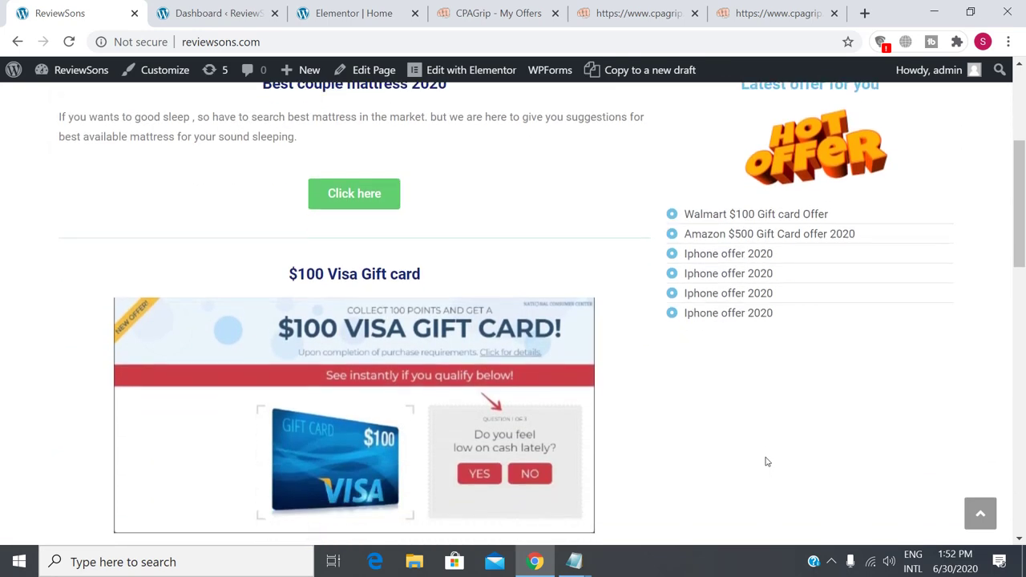
{"action": "scroll", "coordinate": [771, 398], "scroll_direction": "down", "scroll_amount": 3}
{"action": "scroll", "coordinate": [771, 398], "scroll_direction": "up", "scroll_amount": 2}
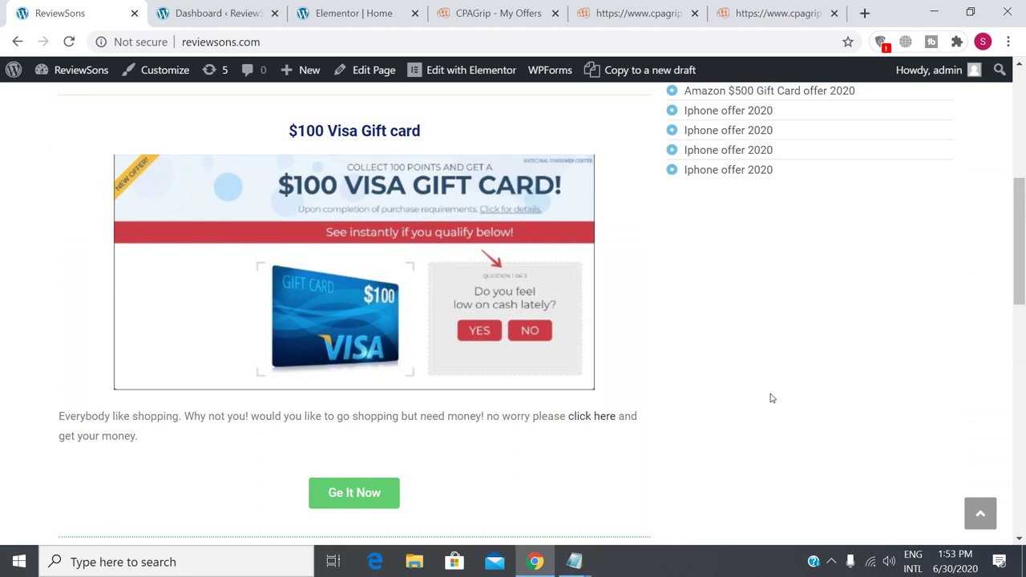
{"action": "scroll", "coordinate": [495, 348], "scroll_direction": "down", "scroll_amount": 8}
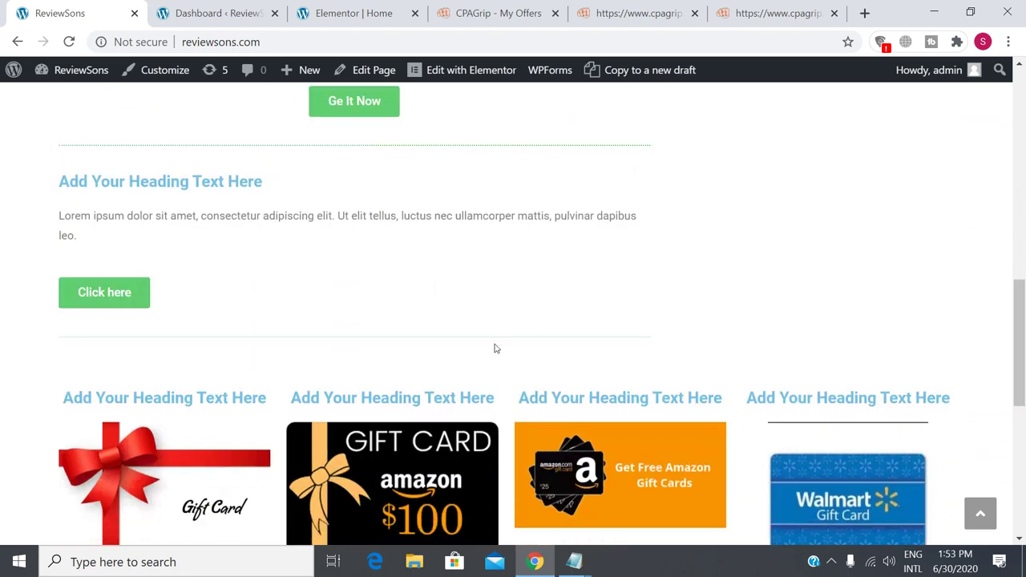
{"action": "scroll", "coordinate": [726, 380], "scroll_direction": "up", "scroll_amount": 10}
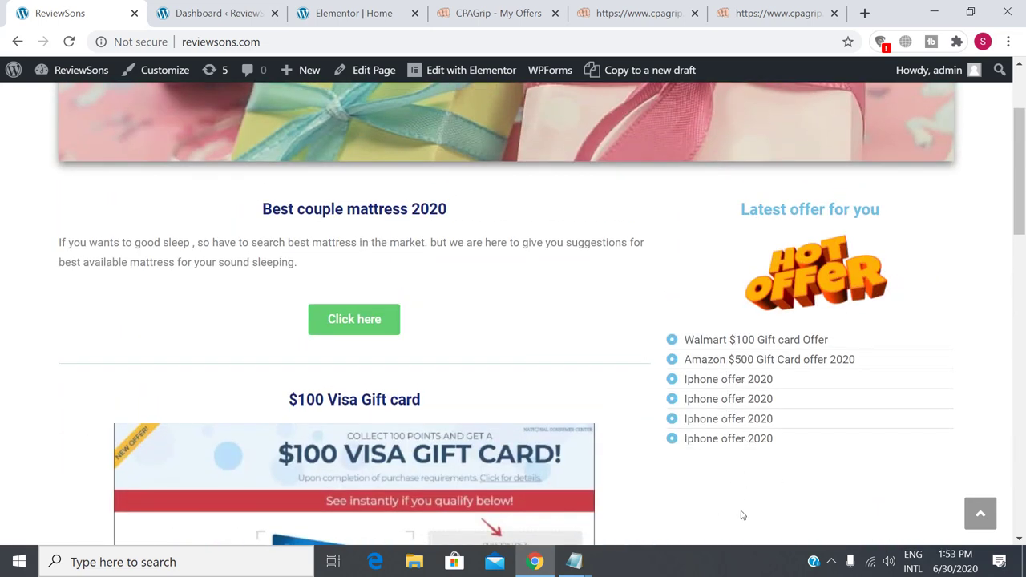
{"action": "scroll", "coordinate": [754, 498], "scroll_direction": "down", "scroll_amount": 2}
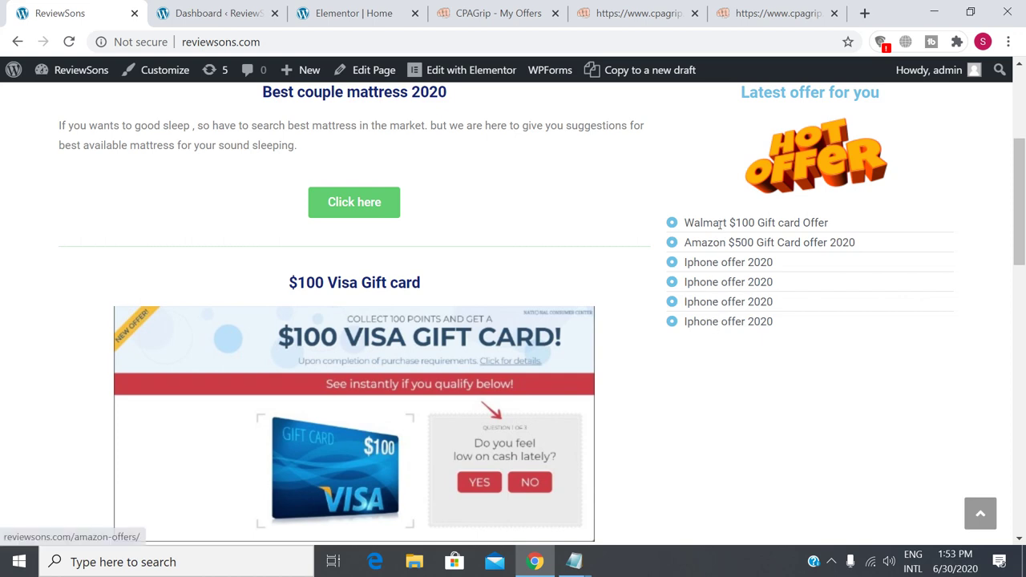
In the Elementor Home editor, open the Latest offer for you sidebar list to its six items.
{"action": "left_click", "coordinate": [333, 9]}
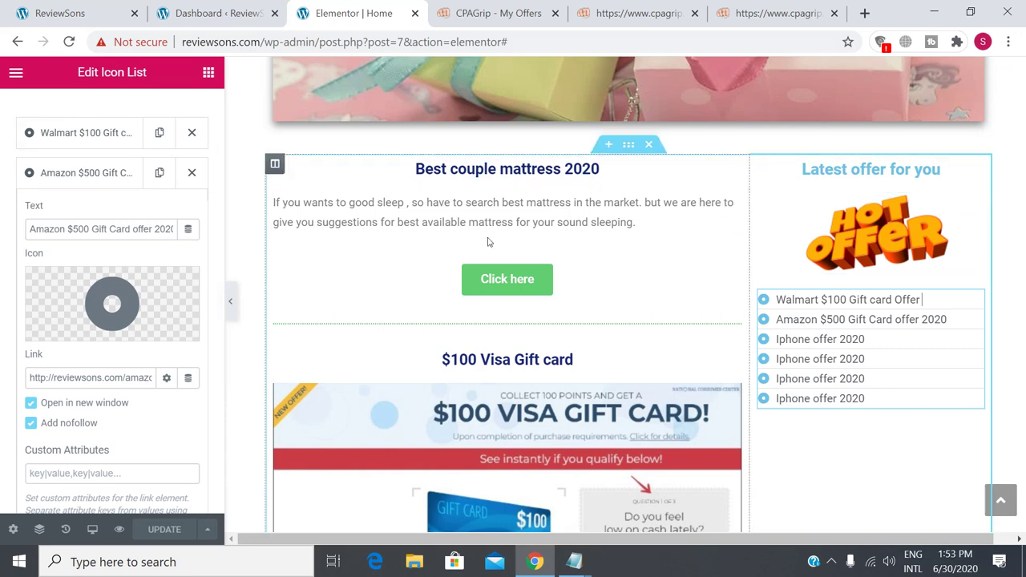
{"action": "left_click", "coordinate": [514, 170]}
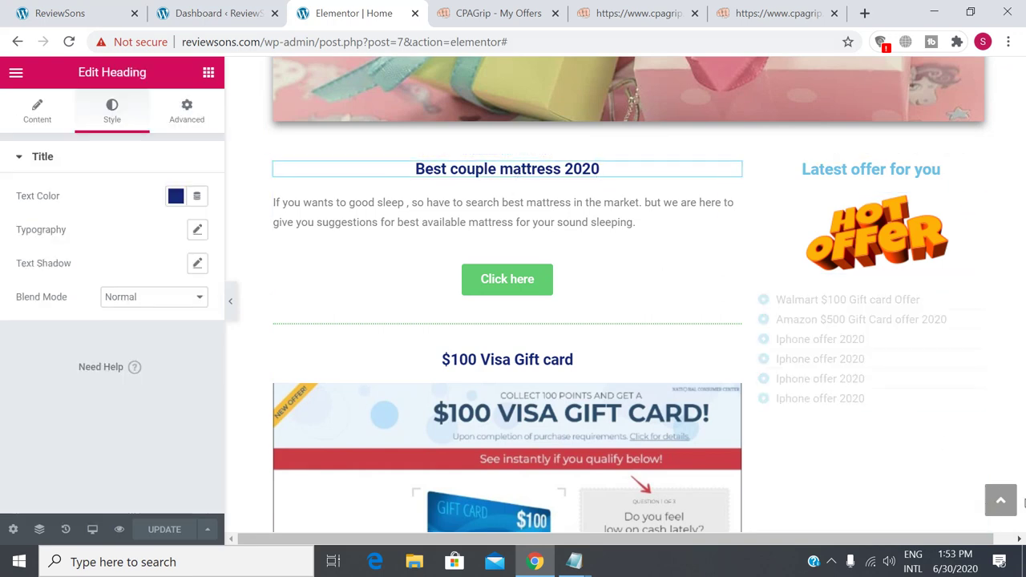
{"action": "left_click", "coordinate": [819, 339]}
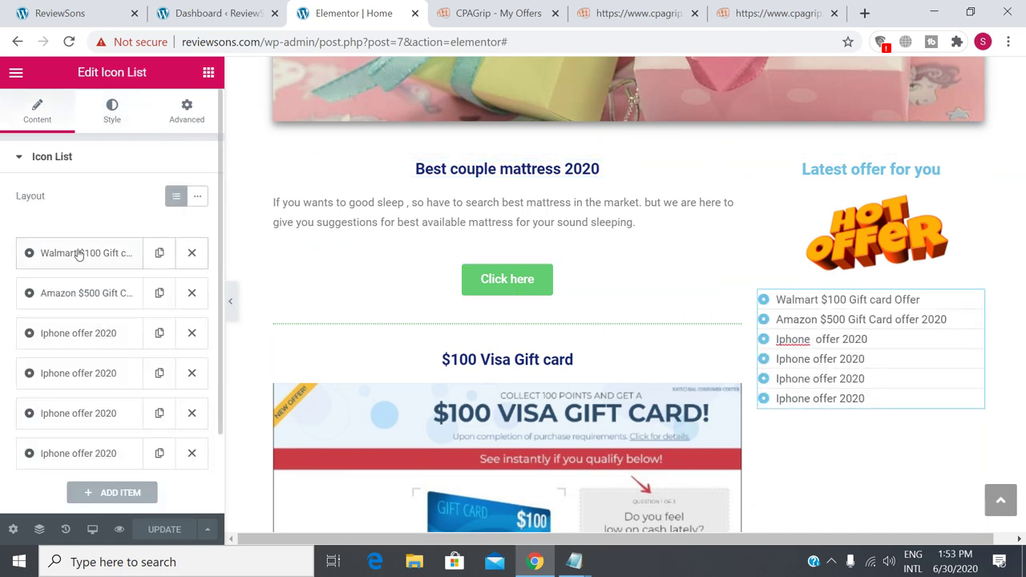
{"action": "scroll", "coordinate": [78, 272], "scroll_direction": "down", "scroll_amount": 2}
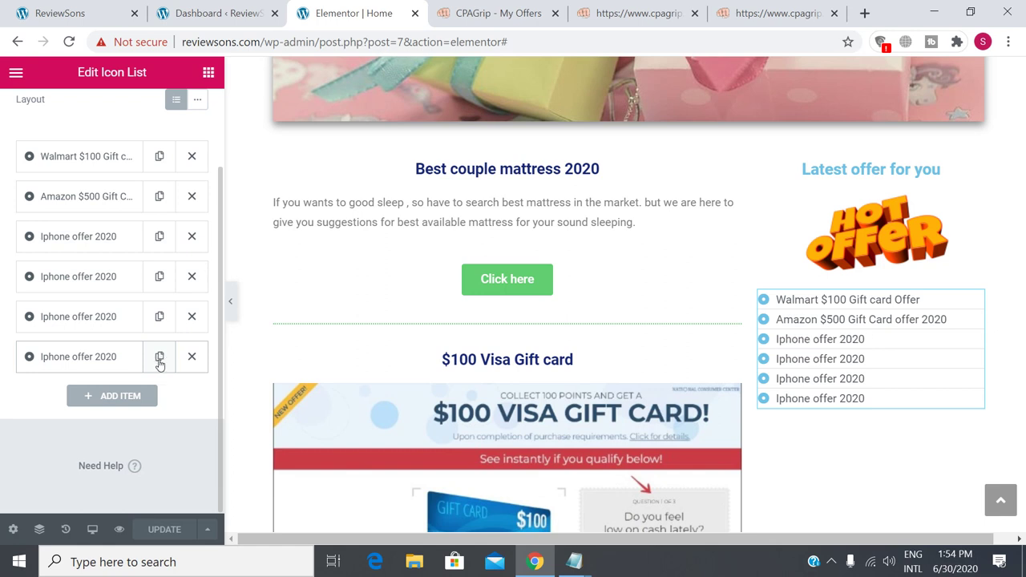
{"action": "left_click", "coordinate": [159, 363]}
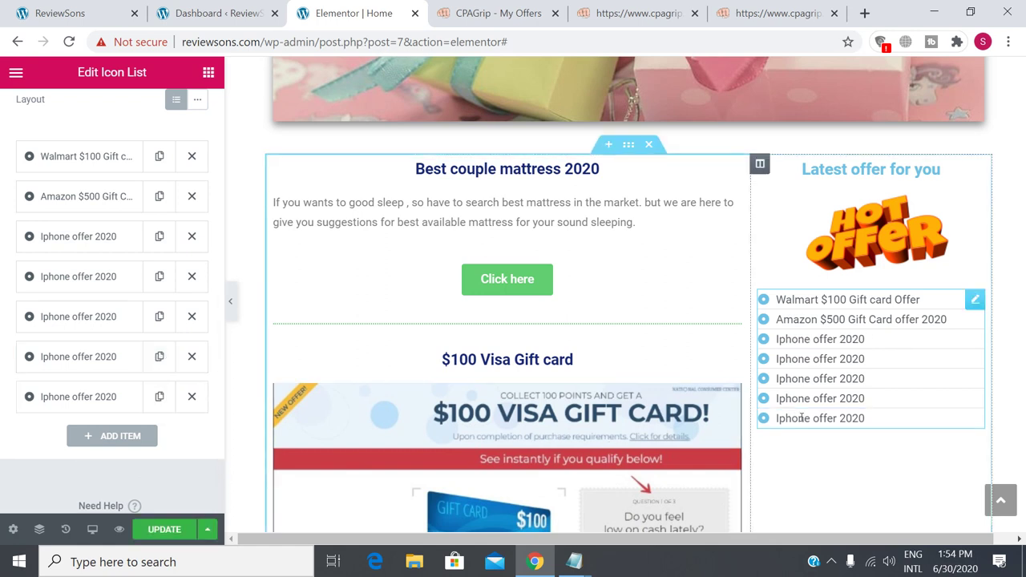
{"action": "left_click", "coordinate": [161, 397]}
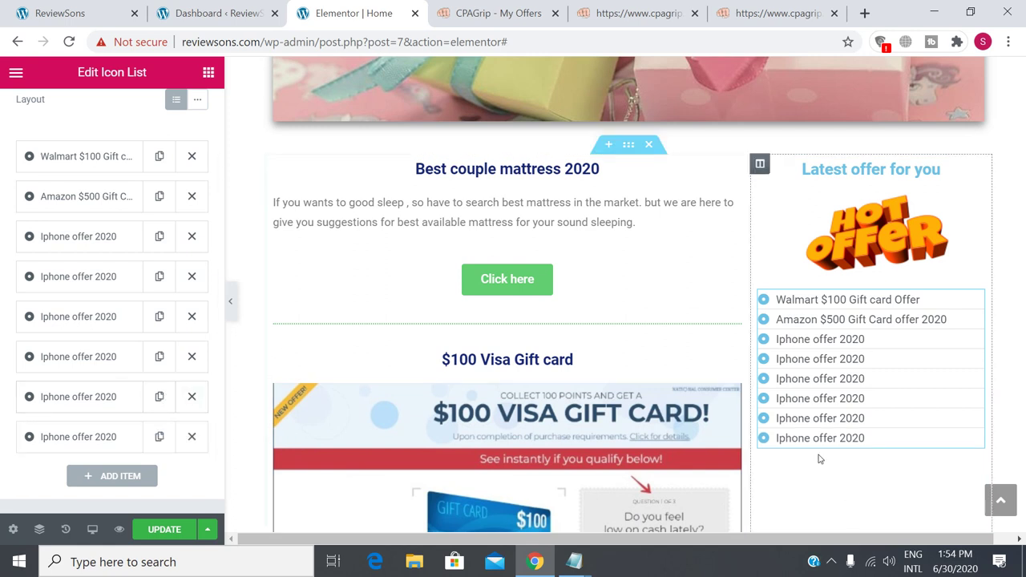
{"action": "left_click", "coordinate": [159, 437]}
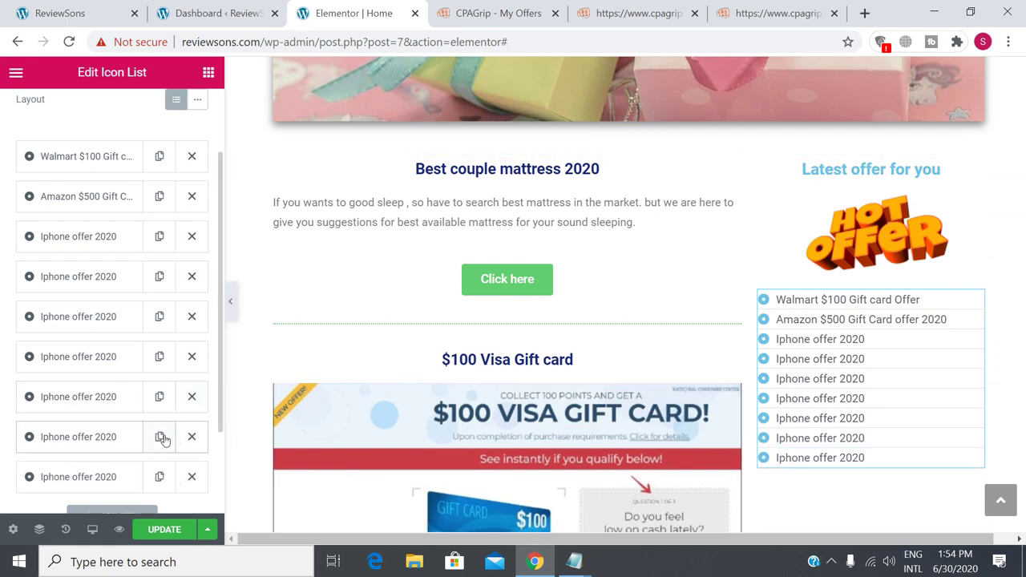
{"action": "left_click", "coordinate": [160, 437]}
{"action": "scroll", "coordinate": [896, 344], "scroll_direction": "down", "scroll_amount": 2}
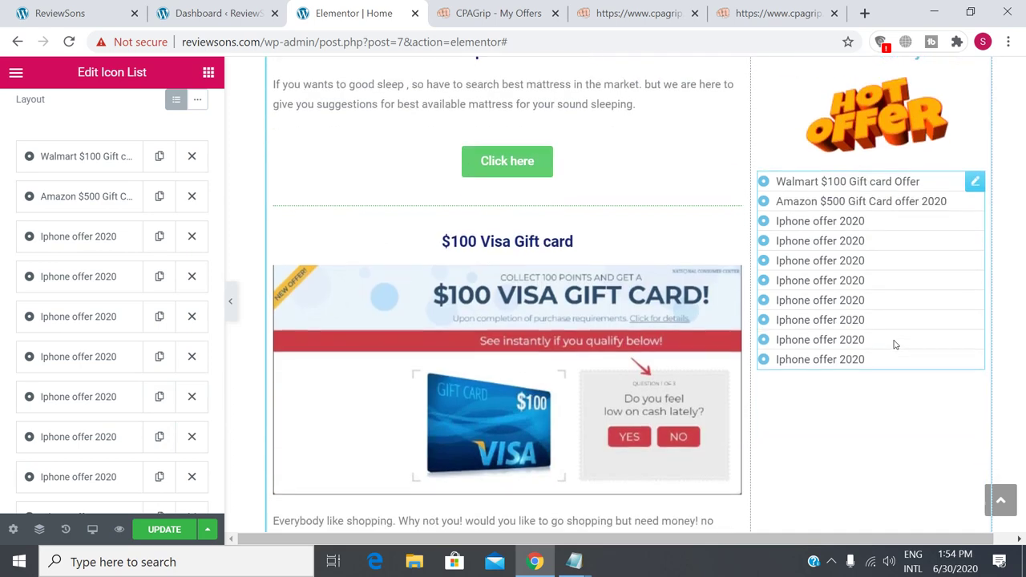
{"action": "scroll", "coordinate": [896, 344], "scroll_direction": "down", "scroll_amount": 4}
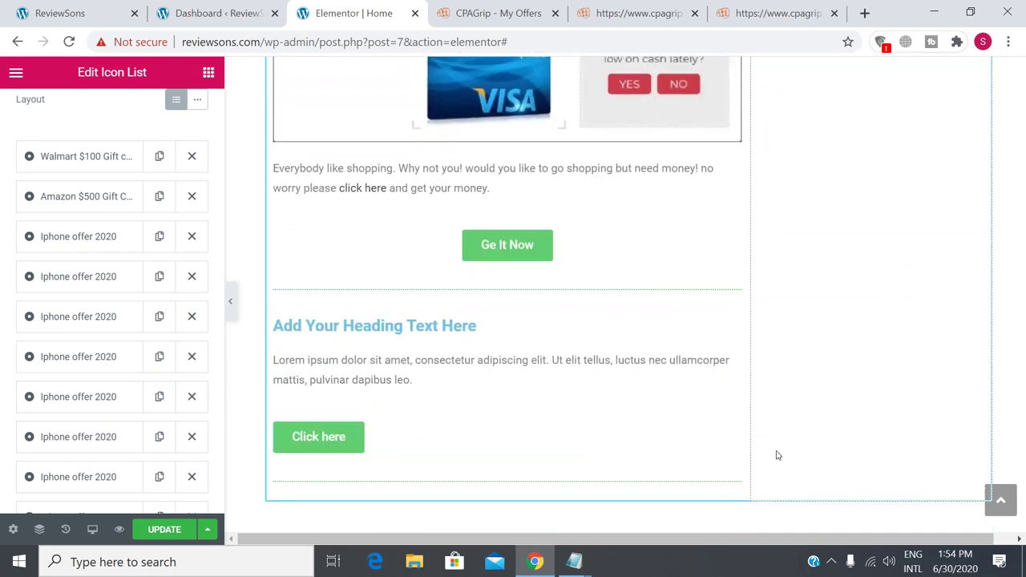
{"action": "scroll", "coordinate": [774, 453], "scroll_direction": "up", "scroll_amount": 2}
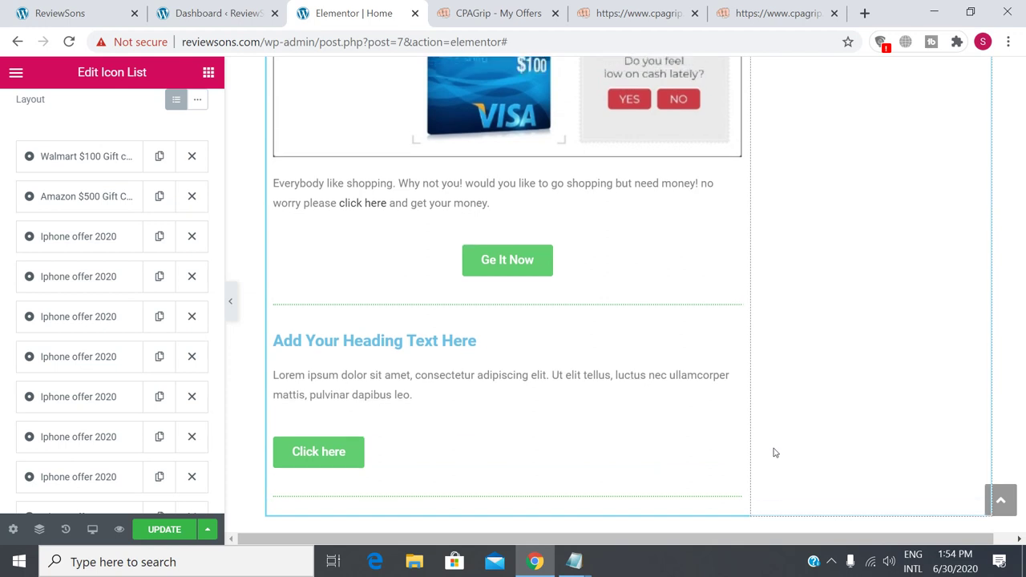
{"action": "scroll", "coordinate": [104, 377], "scroll_direction": "down", "scroll_amount": 2}
{"action": "scroll", "coordinate": [92, 393], "scroll_direction": "up", "scroll_amount": 2}
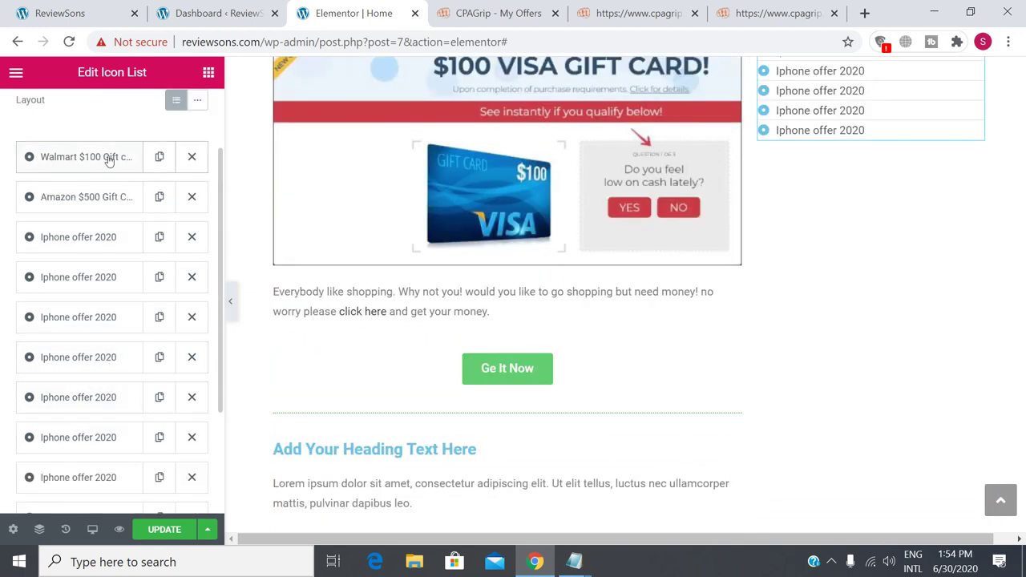
Check the labels and links of the Walmart, Amazon and first Iphone offer 2020 items, then publish with UPDATE.
{"action": "left_click", "coordinate": [72, 163]}
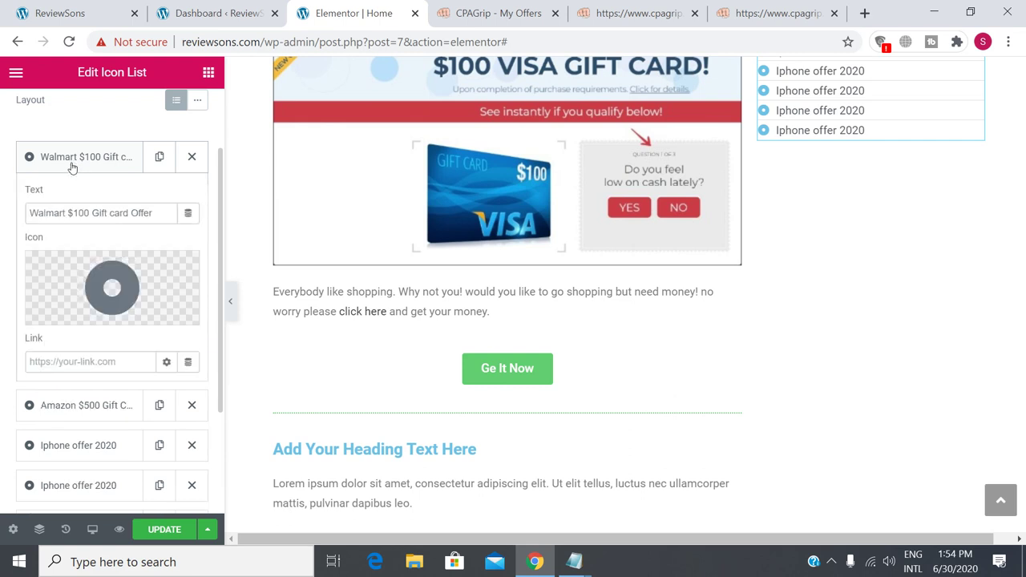
{"action": "left_click_drag", "start_coordinate": [31, 214], "coordinate": [170, 213]}
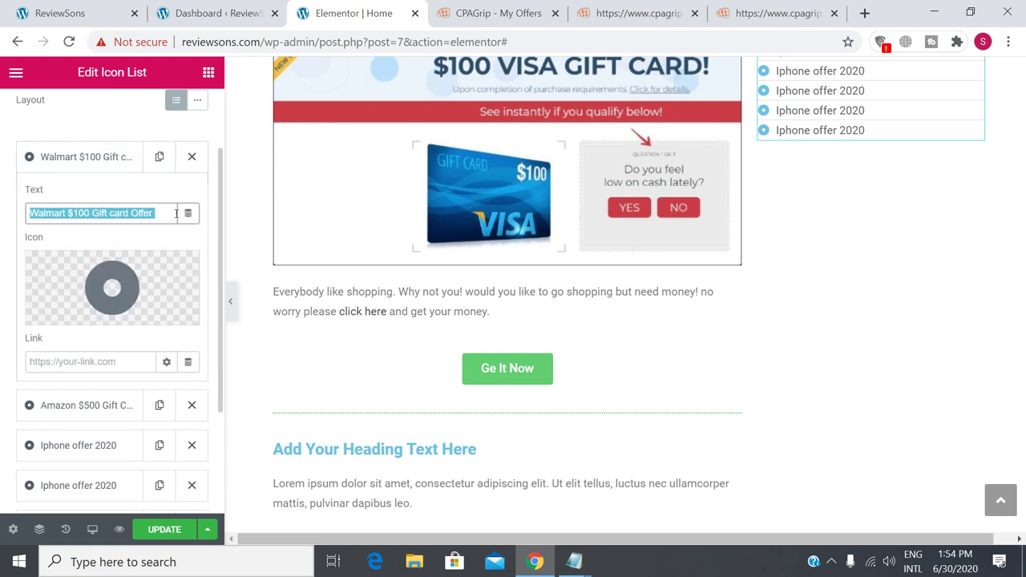
{"action": "left_click", "coordinate": [65, 364]}
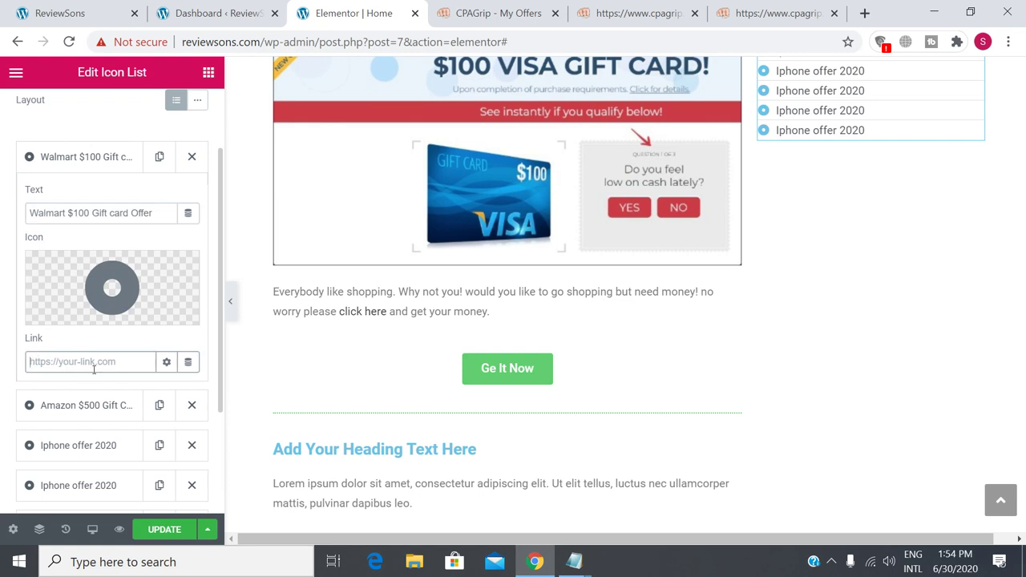
{"action": "left_click", "coordinate": [71, 409]}
{"action": "left_click", "coordinate": [91, 253]}
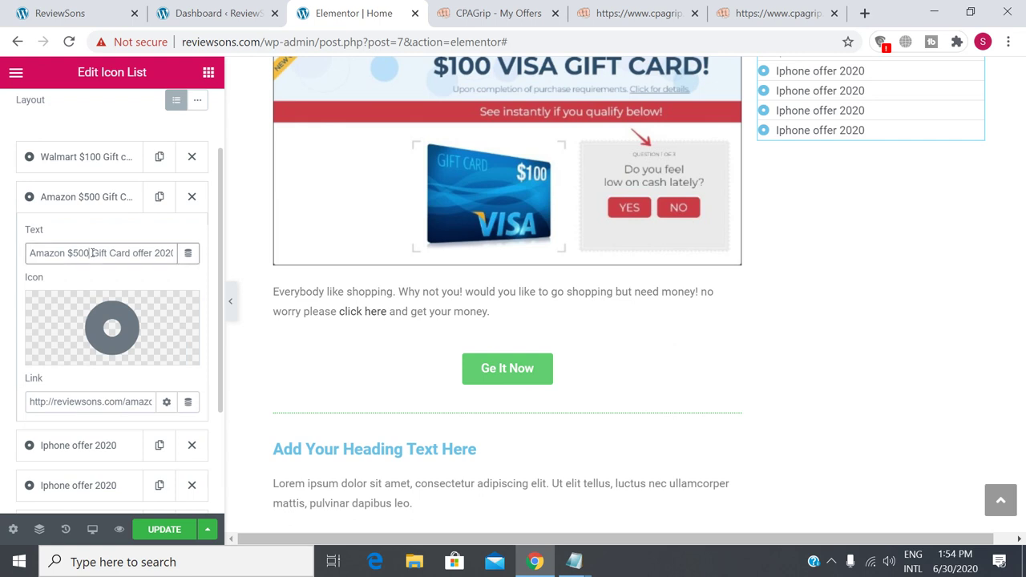
{"action": "left_click", "coordinate": [65, 408]}
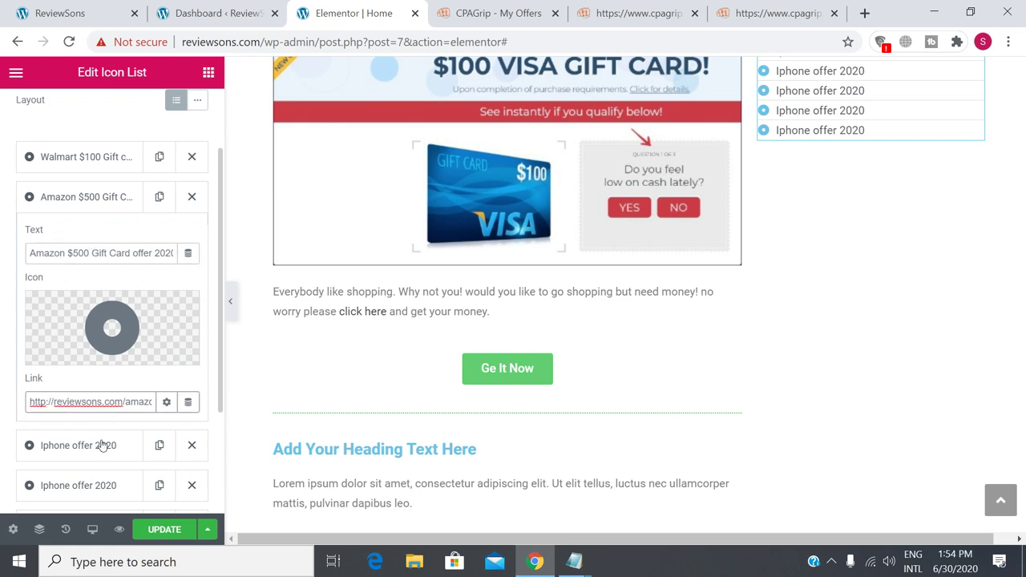
{"action": "left_click", "coordinate": [101, 446]}
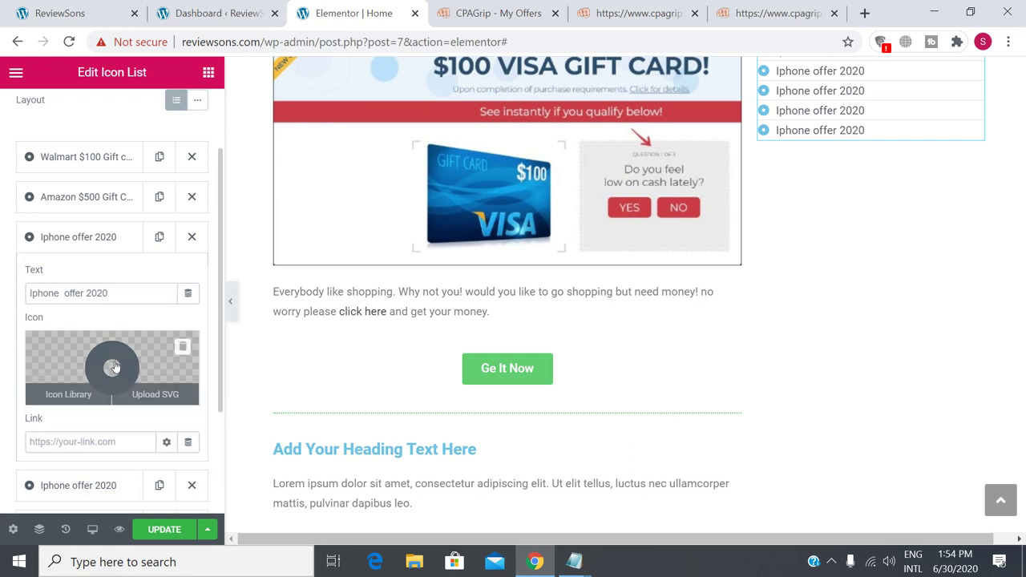
{"action": "left_click", "coordinate": [164, 530]}
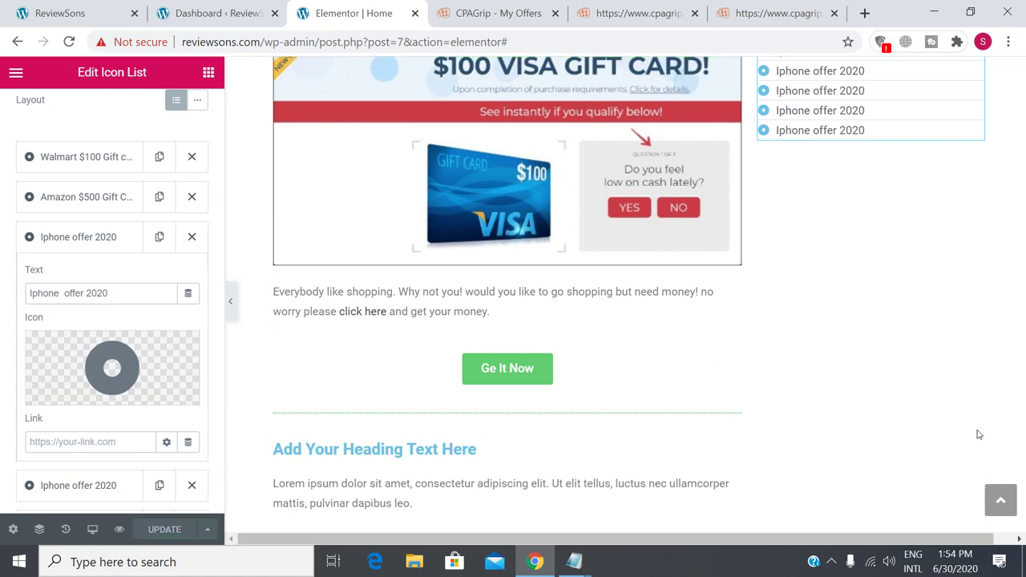
{"action": "scroll", "coordinate": [775, 446], "scroll_direction": "up", "scroll_amount": 10}
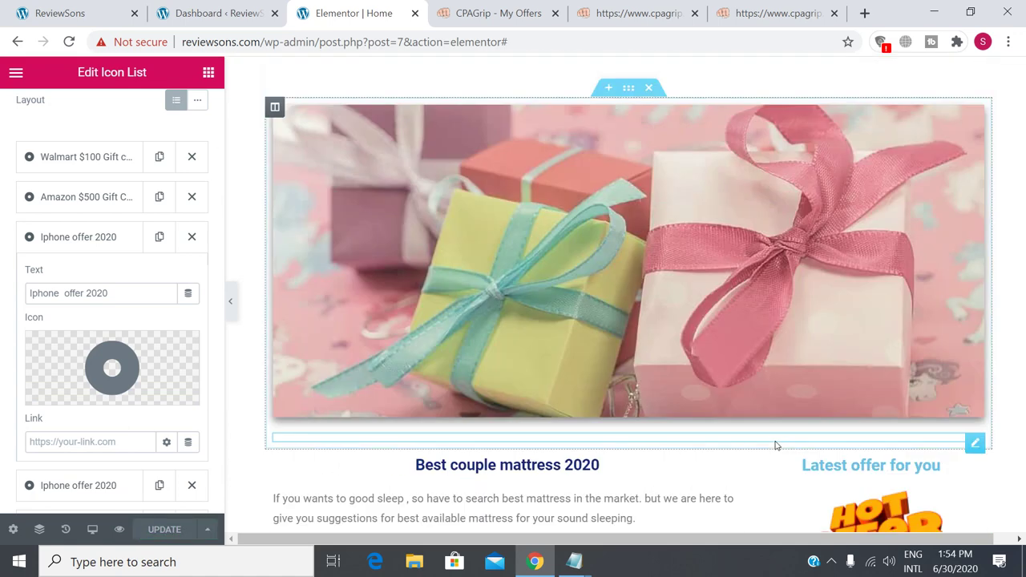
On the live ReviewSons site, look over the Hot Offers and Offers menus, then go to Privacy Policy.
{"action": "left_click", "coordinate": [54, 5]}
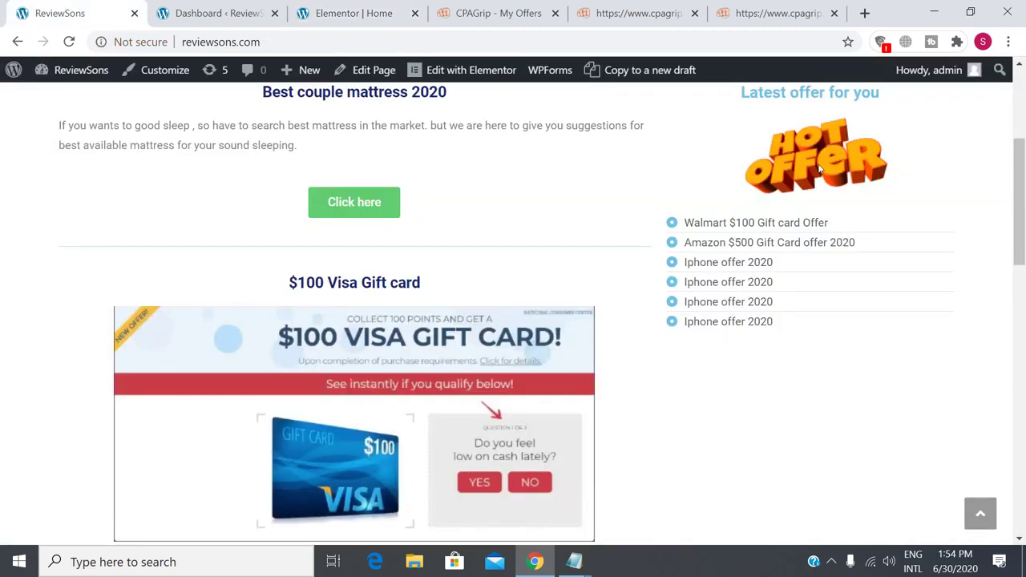
{"action": "scroll", "coordinate": [788, 176], "scroll_direction": "up", "scroll_amount": 3}
{"action": "mouse_move", "coordinate": [637, 110]}
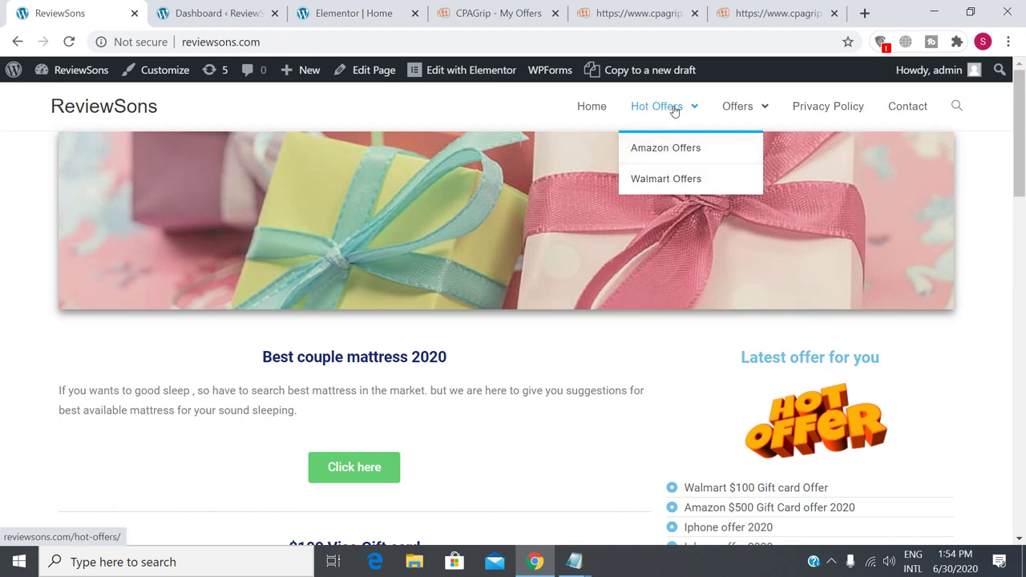
{"action": "mouse_move", "coordinate": [741, 114]}
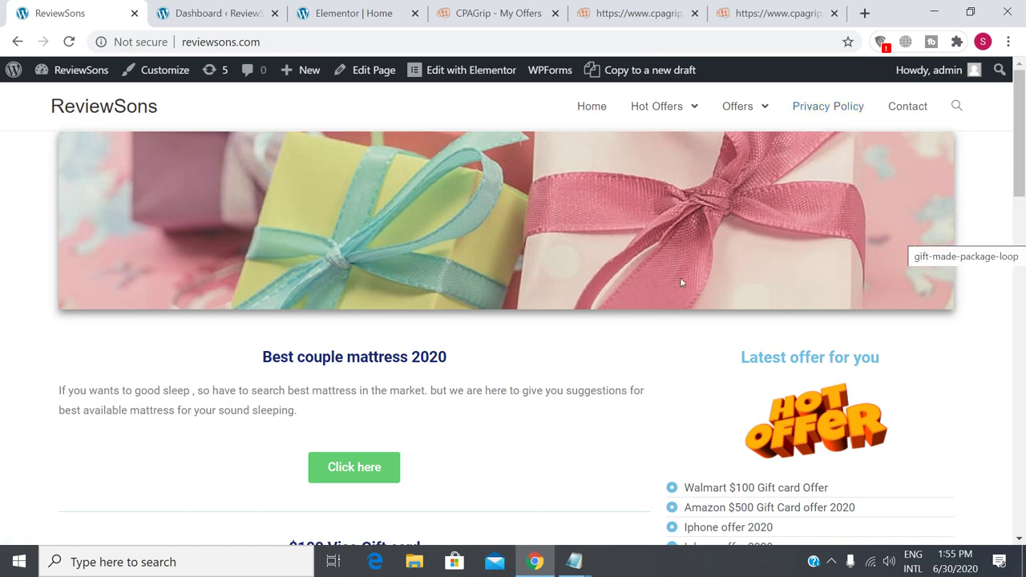
{"action": "left_click", "coordinate": [817, 114]}
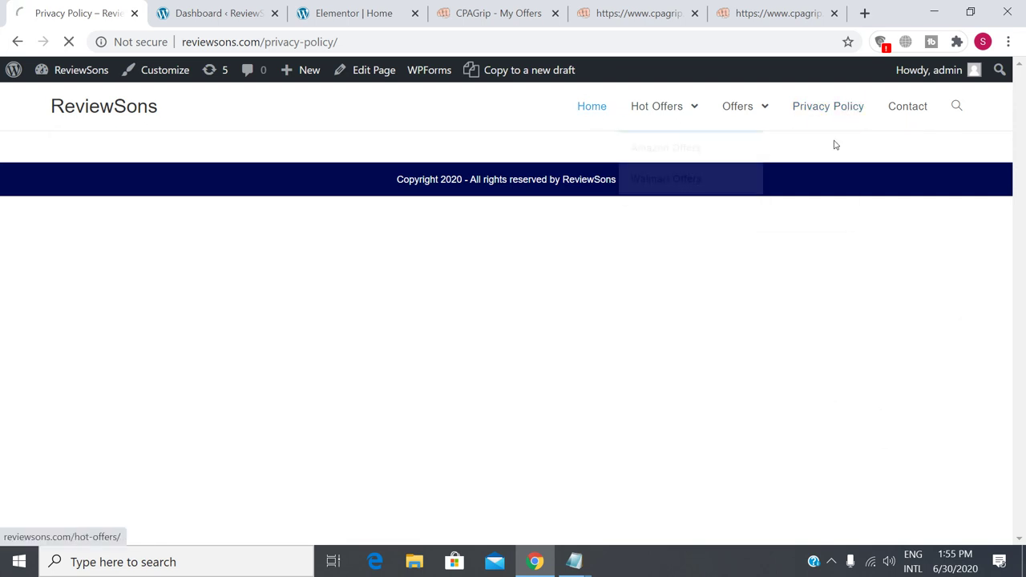
Go back to the ReviewSons homepage, then open the Contact Us page.
{"action": "left_click", "coordinate": [851, 118]}
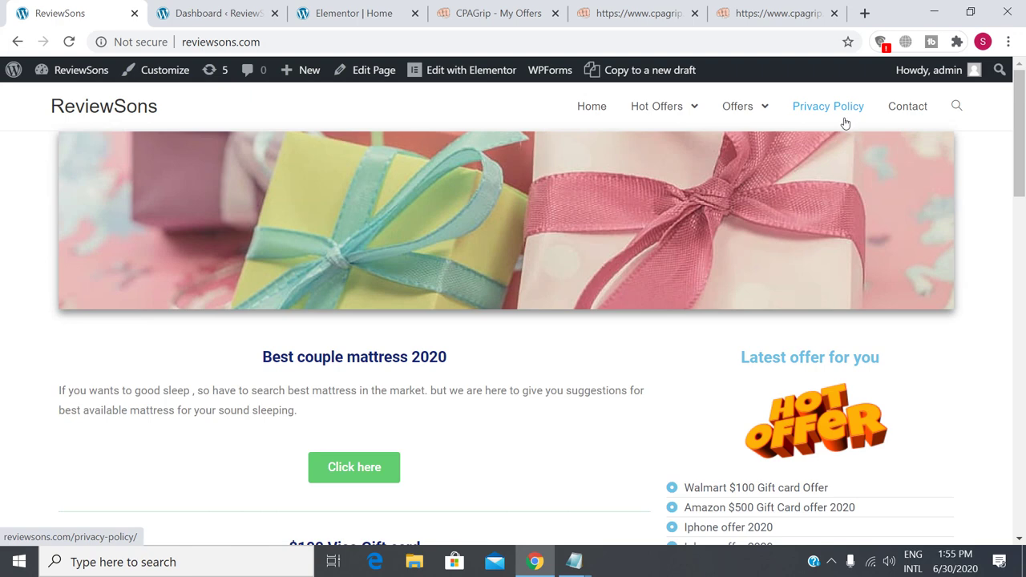
{"action": "left_click", "coordinate": [906, 112]}
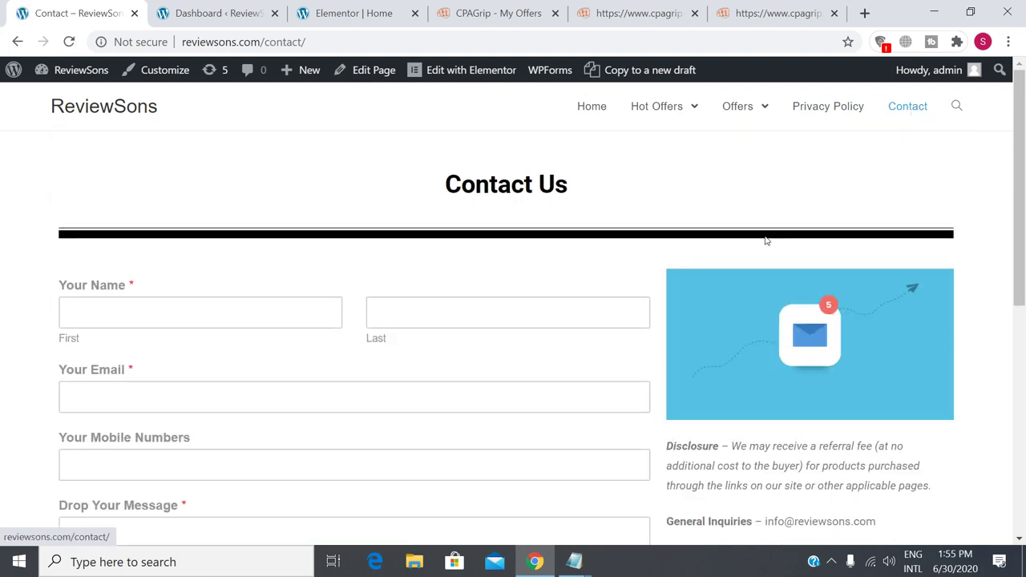
Scroll the Contact page, click into the message box and select the general inquiries e-mail.
{"action": "scroll", "coordinate": [499, 299], "scroll_direction": "down", "scroll_amount": 2}
{"action": "scroll", "coordinate": [502, 294], "scroll_direction": "down", "scroll_amount": 2}
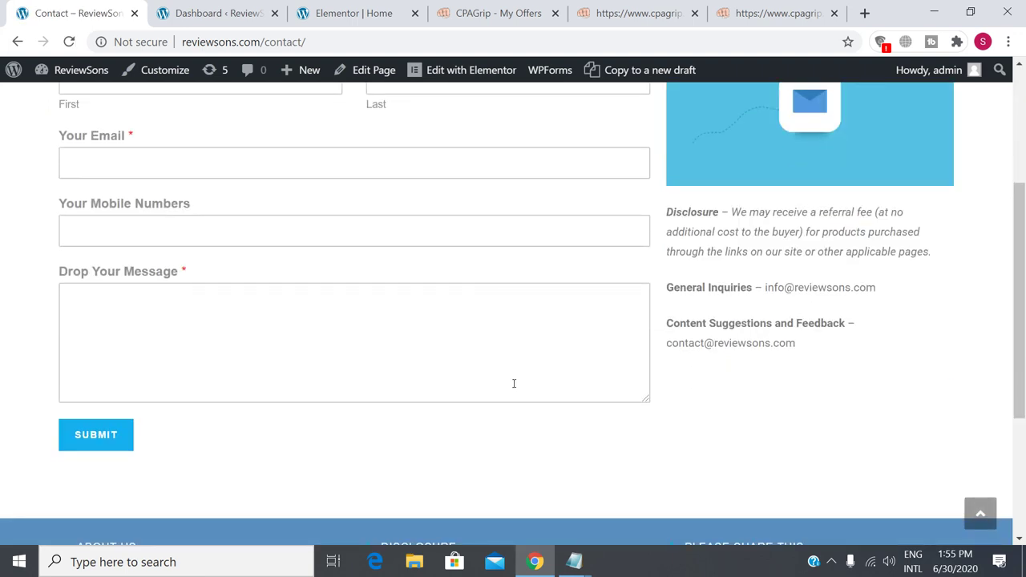
{"action": "left_click", "coordinate": [349, 336]}
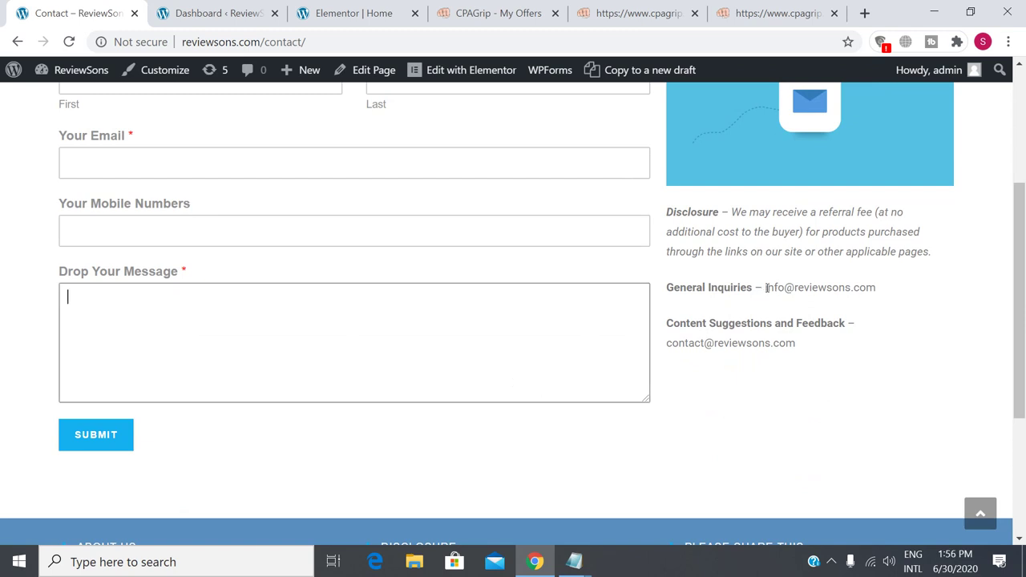
{"action": "left_click_drag", "start_coordinate": [767, 288], "coordinate": [878, 290]}
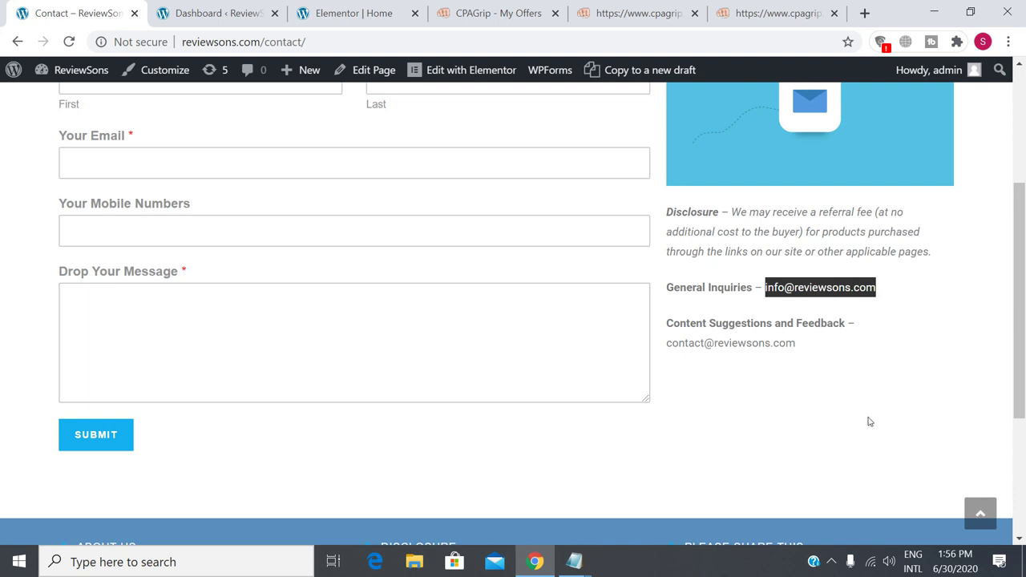
{"action": "left_click", "coordinate": [838, 390]}
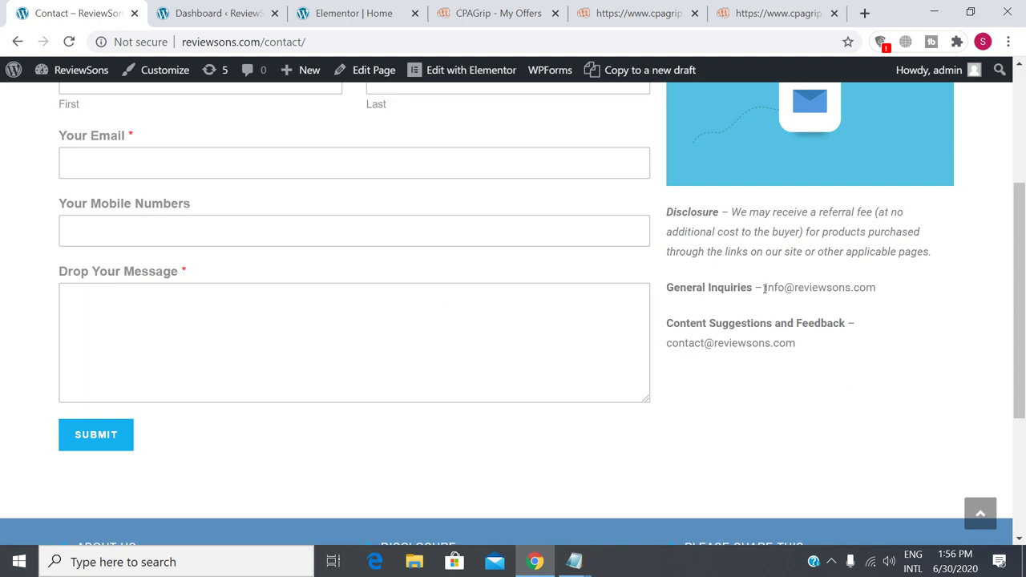
{"action": "left_click_drag", "start_coordinate": [764, 287], "coordinate": [871, 299]}
{"action": "left_click", "coordinate": [873, 353]}
Scroll to the footer and back up, then return to the homepage via Home.
{"action": "scroll", "coordinate": [575, 359], "scroll_direction": "up", "scroll_amount": 3}
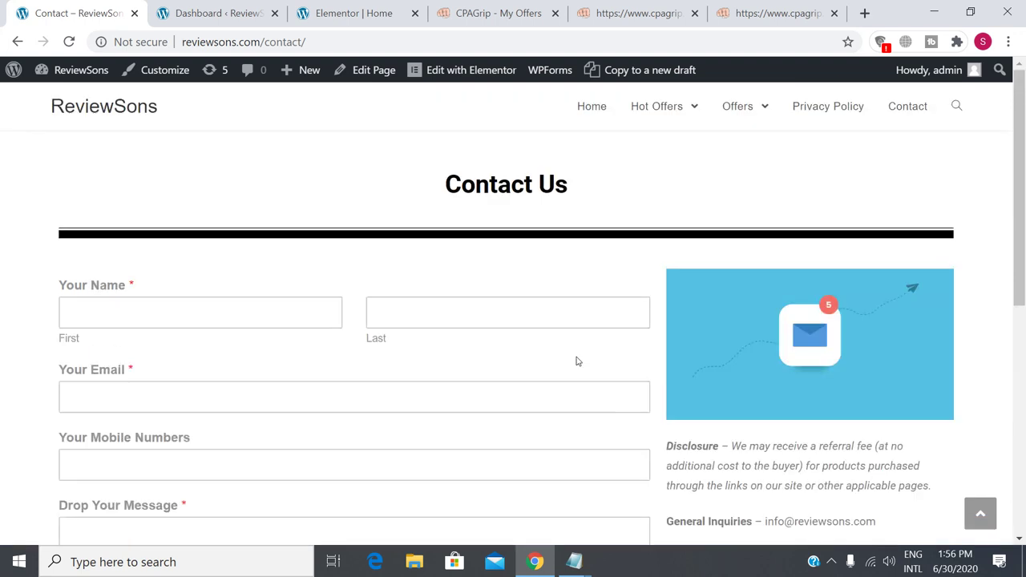
{"action": "scroll", "coordinate": [705, 360], "scroll_direction": "down", "scroll_amount": 6}
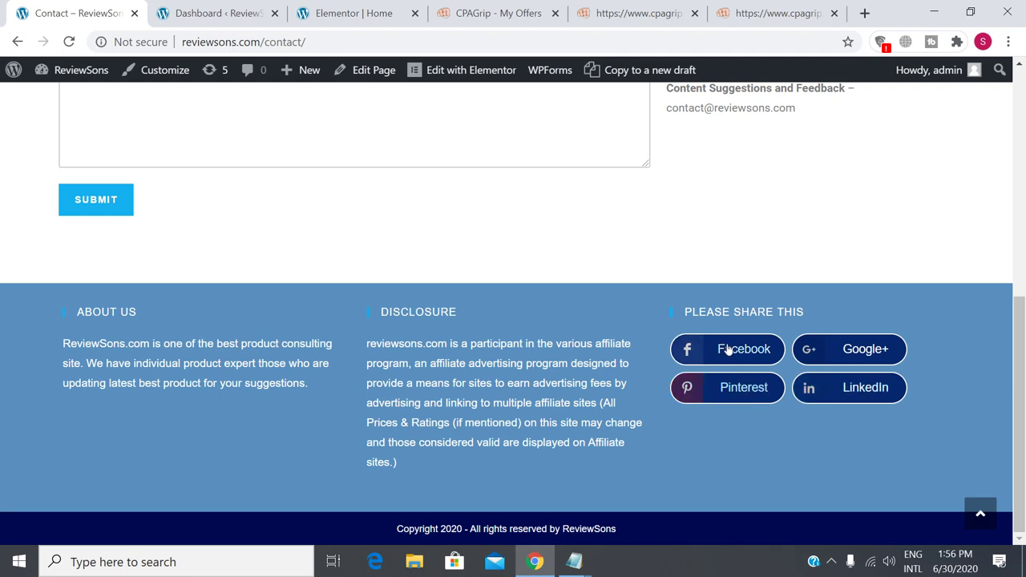
{"action": "scroll", "coordinate": [532, 362], "scroll_direction": "up", "scroll_amount": 6}
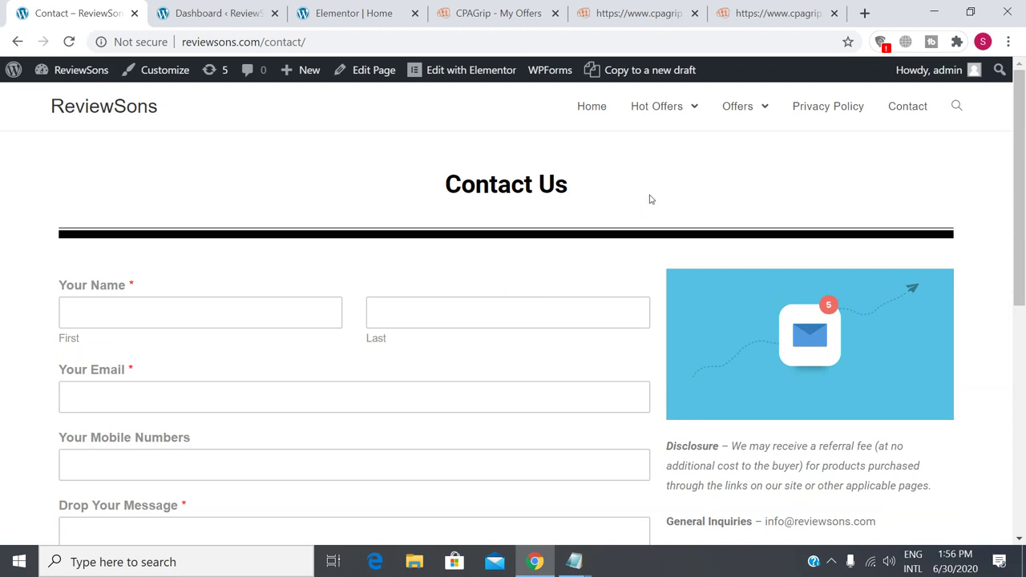
{"action": "left_click", "coordinate": [597, 112]}
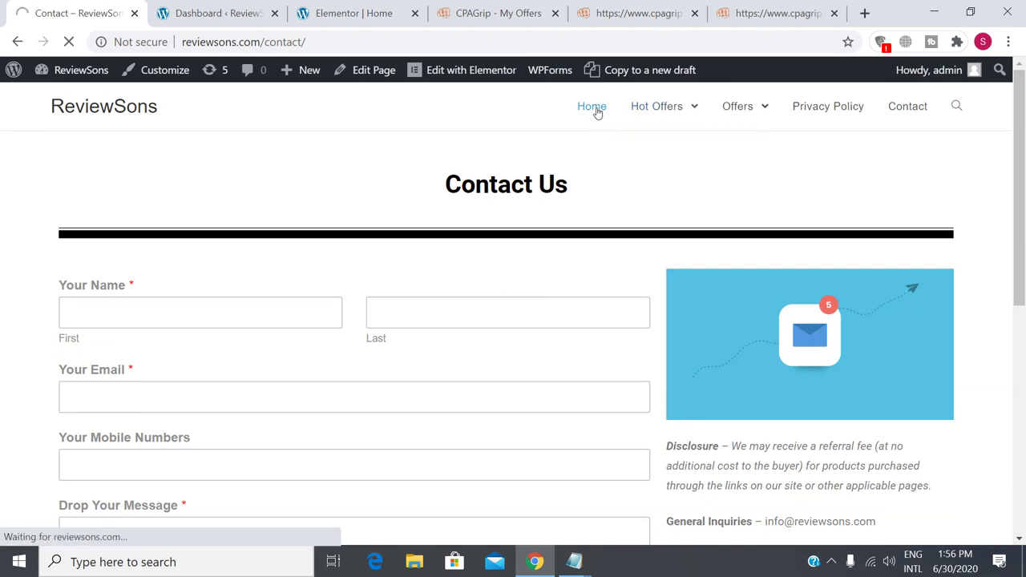